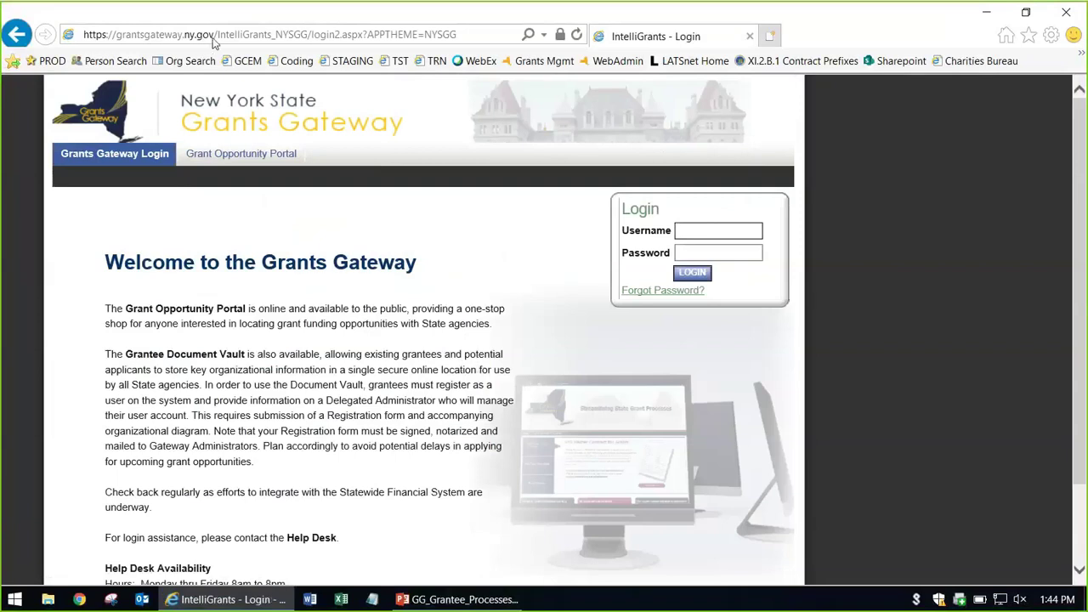
# Step: Highlight the grantsgateway.ny.gov site address, and view the Grant Opportunity Portal home page before returning to the Grants Gateway login page
pyautogui.moveTo(214, 36); pyautogui.dragTo(63, 35)
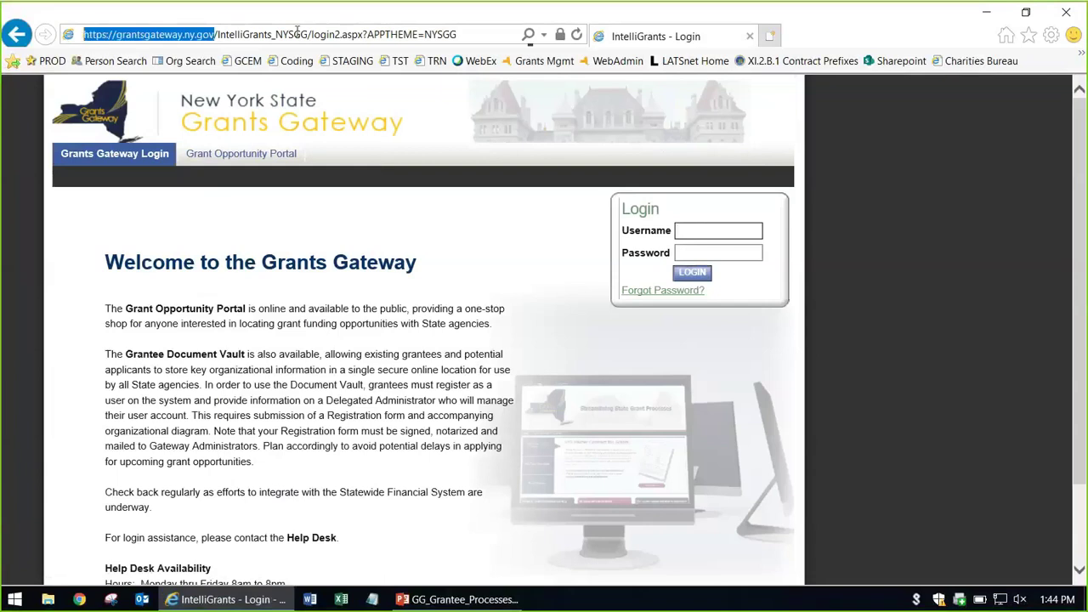
pyautogui.click(972, 307)
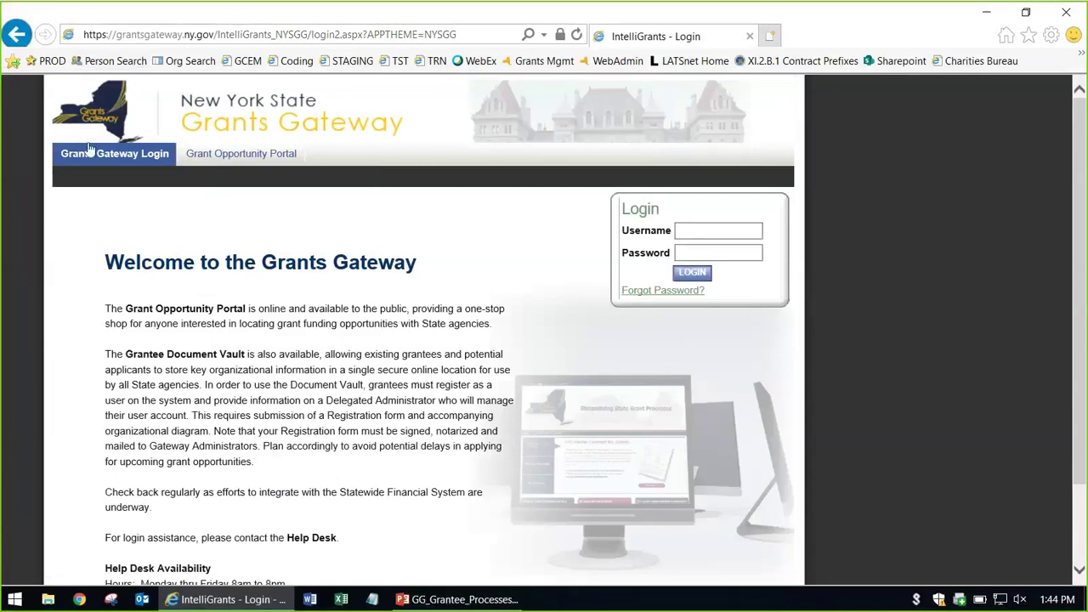
pyautogui.click(248, 164)
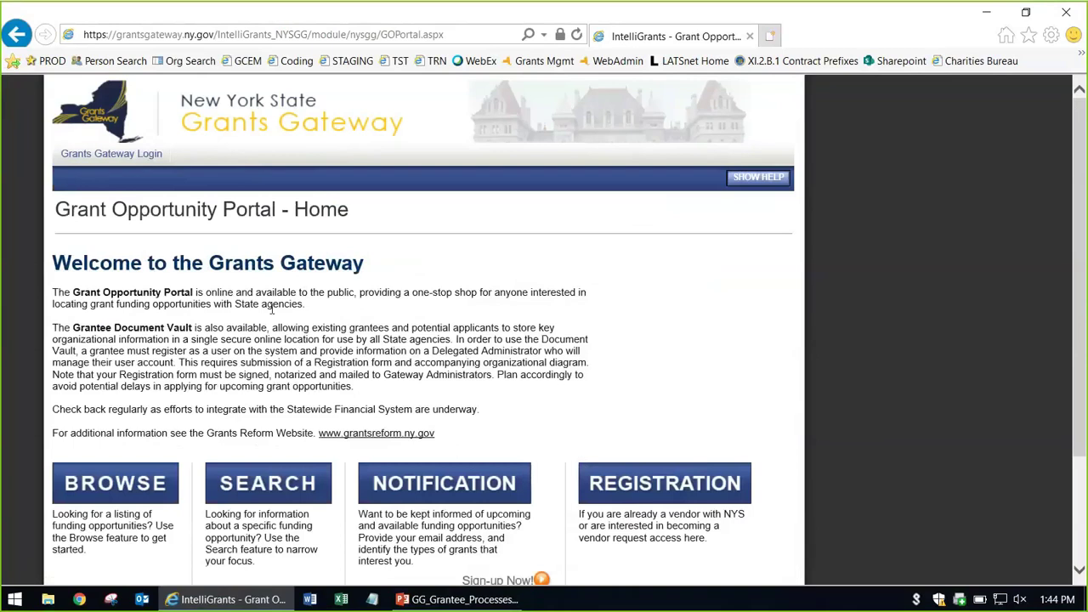
pyautogui.scroll(-3, 272, 309)
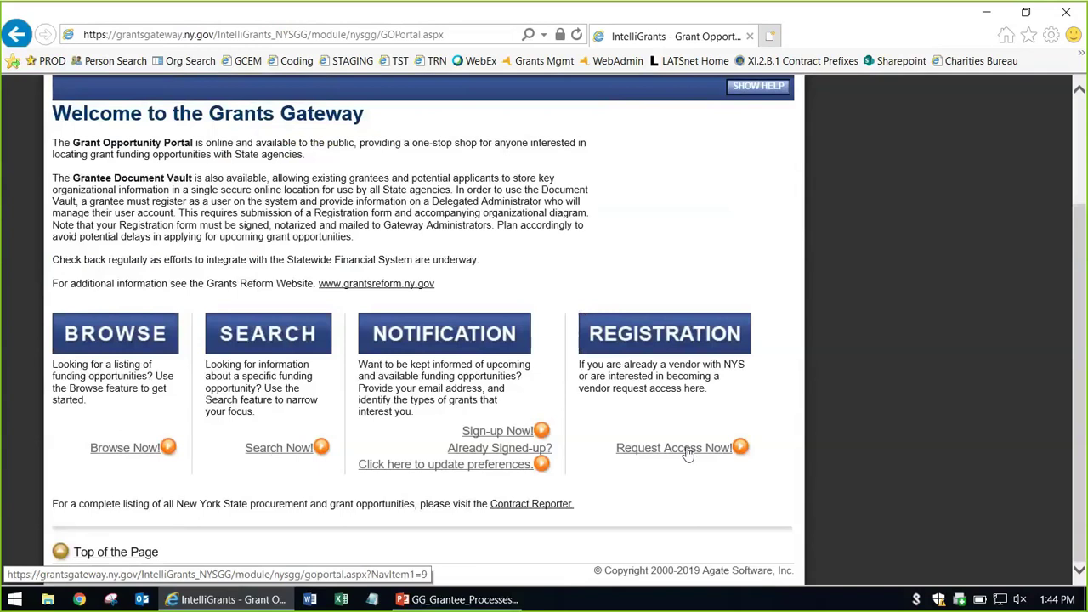
pyautogui.scroll(3, 693, 450)
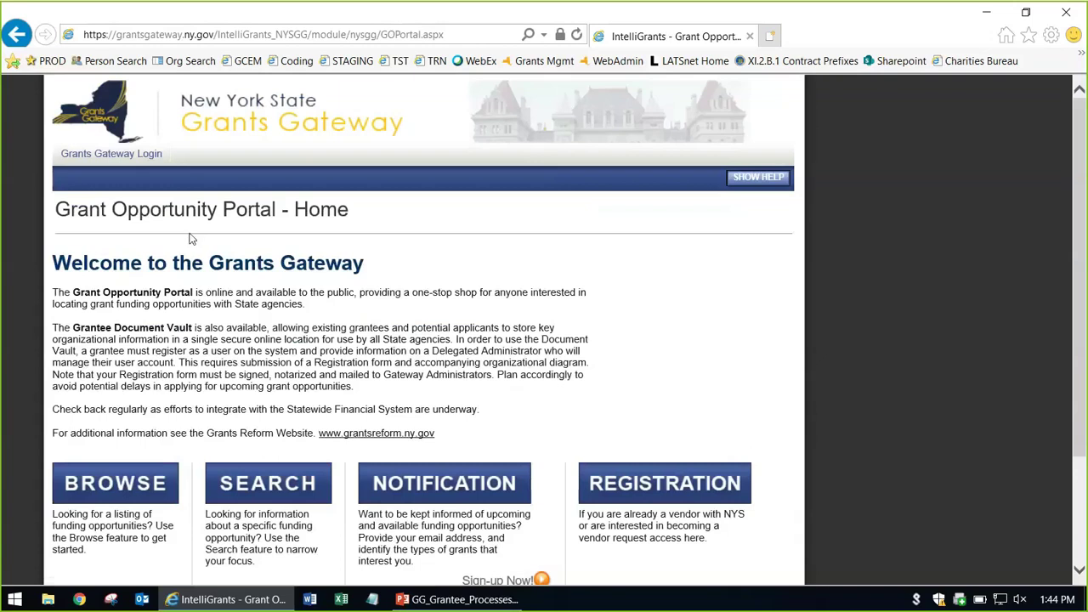
pyautogui.click(144, 156)
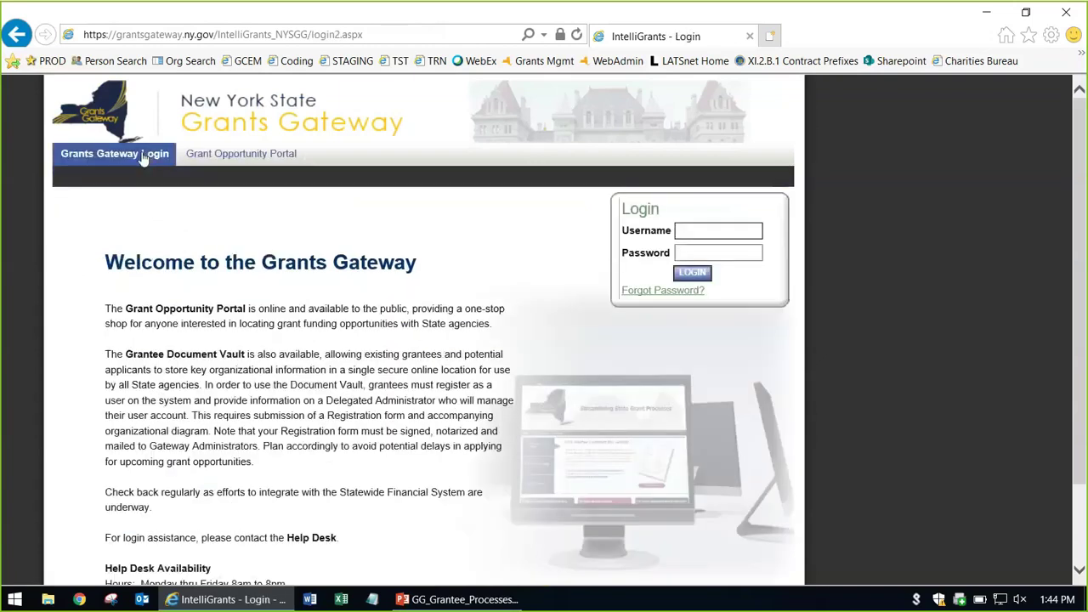
# Step: View the saved username suggestions on the login form, and open the Forgot Your Password page to inspect its login and email fields
pyautogui.click(704, 230)
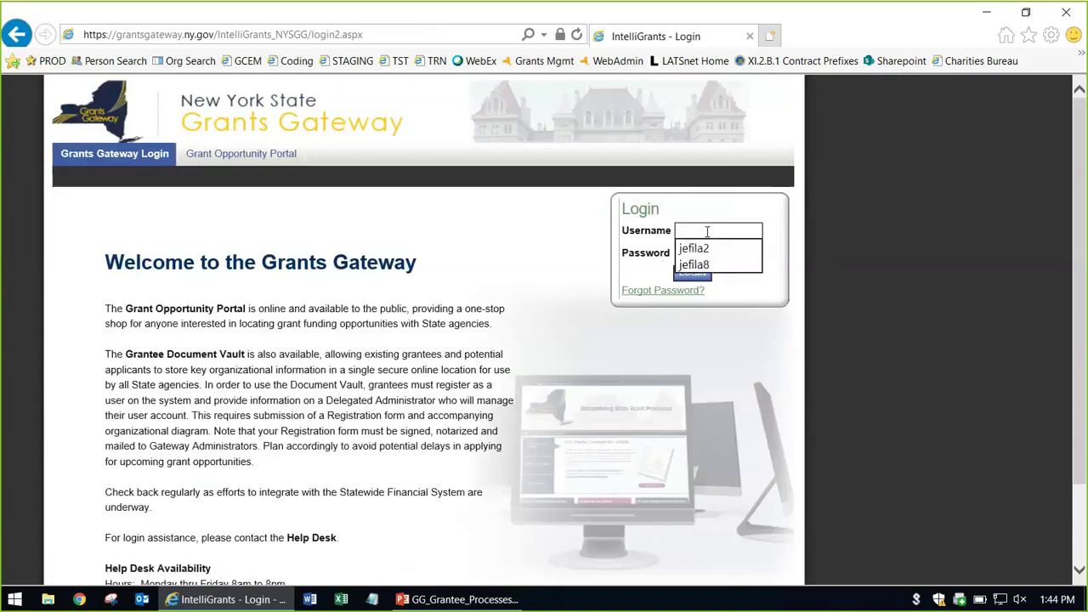
pyautogui.click(810, 254)
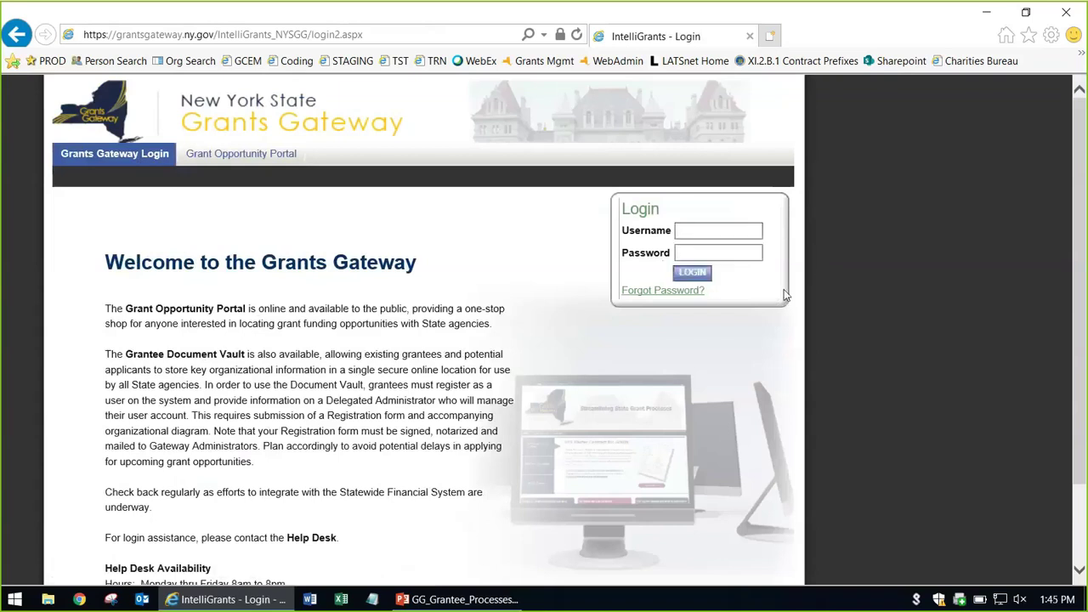
pyautogui.click(666, 291)
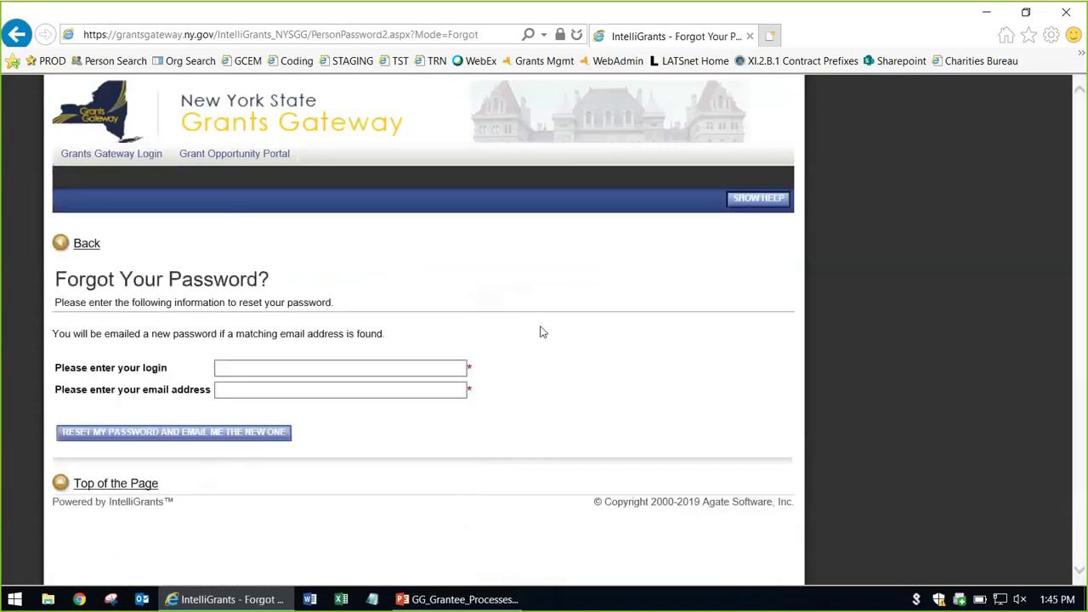
pyautogui.click(252, 369)
pyautogui.click(250, 391)
# Step: Open the STAGING site from the browser favorites and hide the favorites bar
pyautogui.click(348, 61)
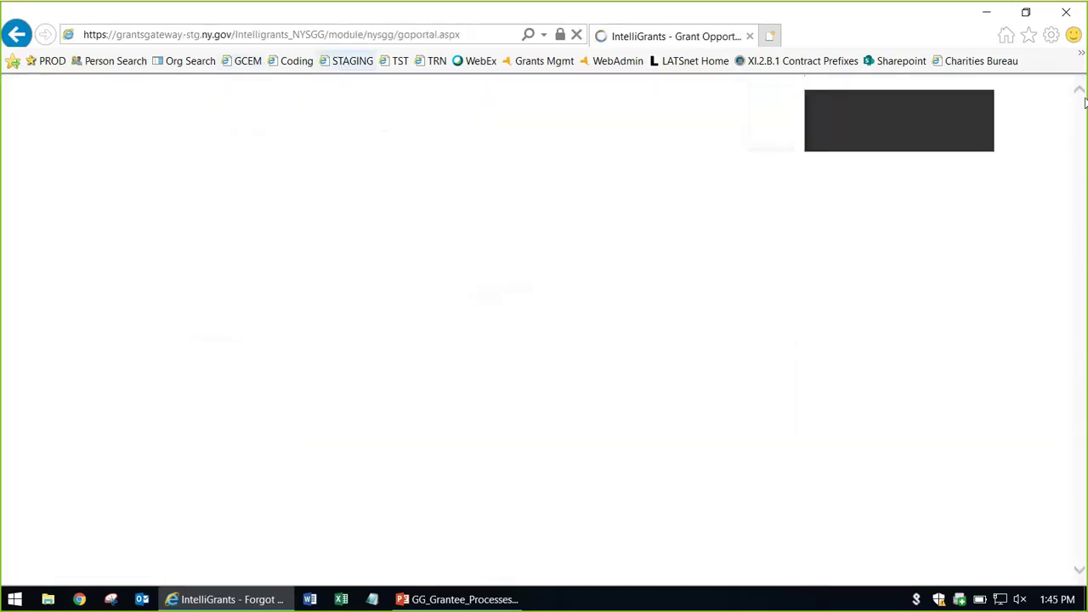
pyautogui.rightClick(862, 39)
pyautogui.click(885, 59)
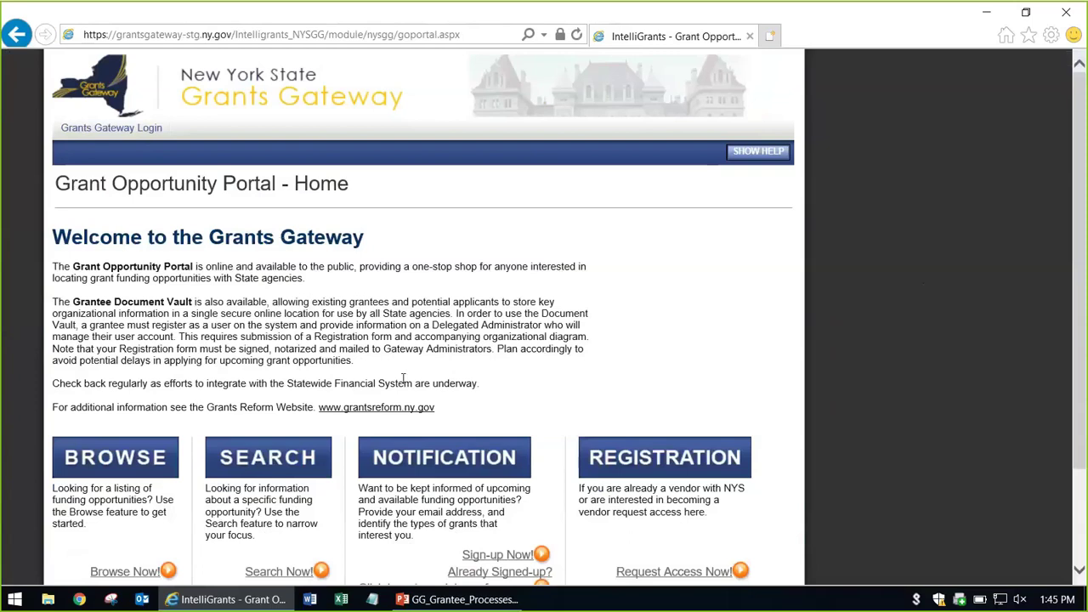
# Step: Log in to the staging Grants Gateway with the grantee contract signatory's saved username and password
pyautogui.click(101, 130)
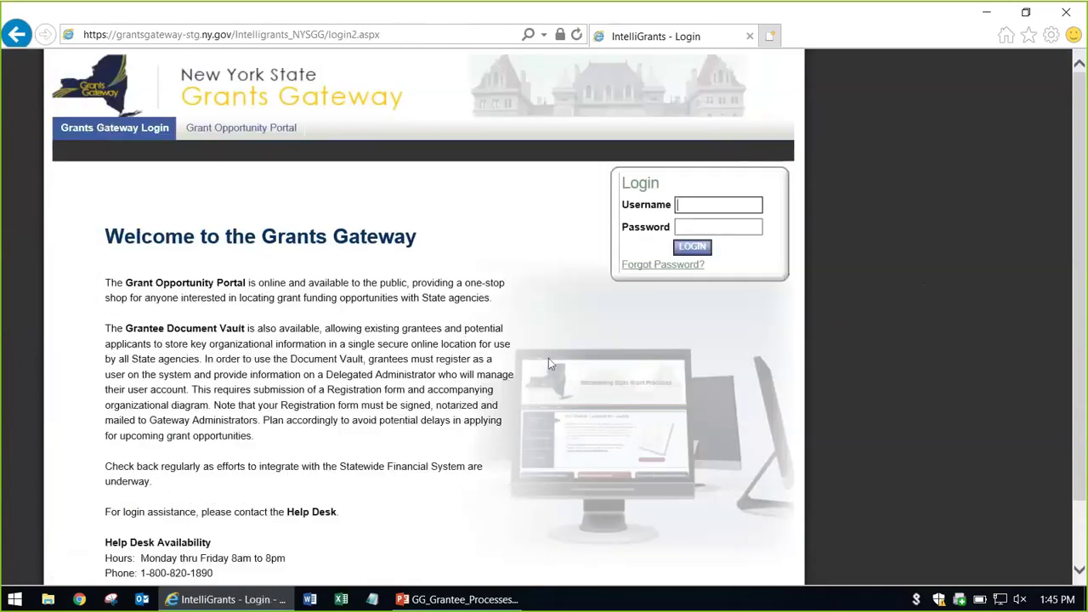
pyautogui.write('bs')
pyautogui.press('Down')
pyautogui.press('Down')
pyautogui.press('Return')
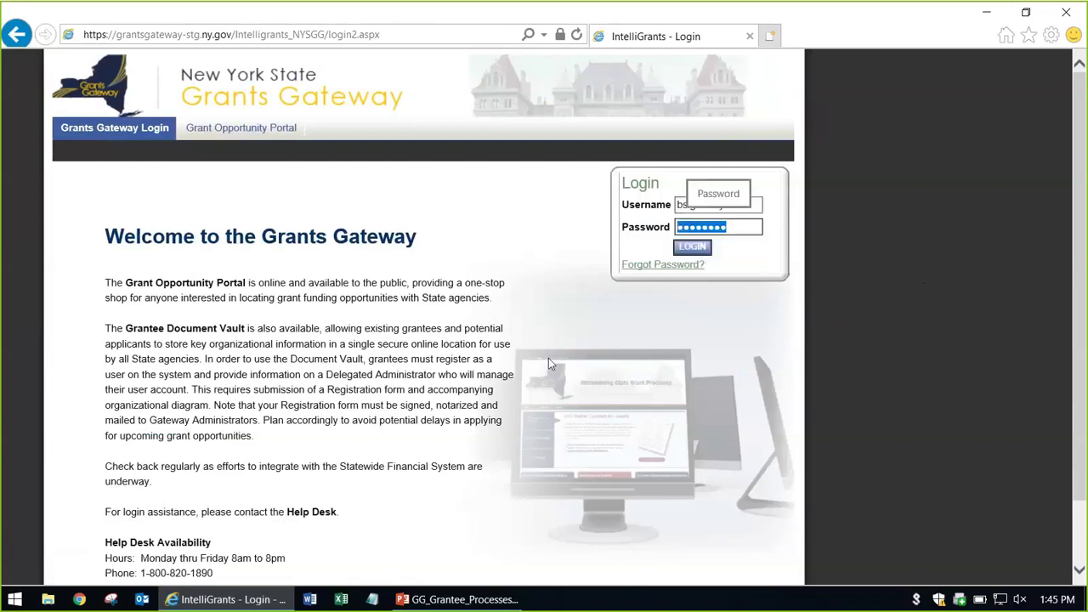
pyautogui.press('Return')
pyautogui.click(942, 569)
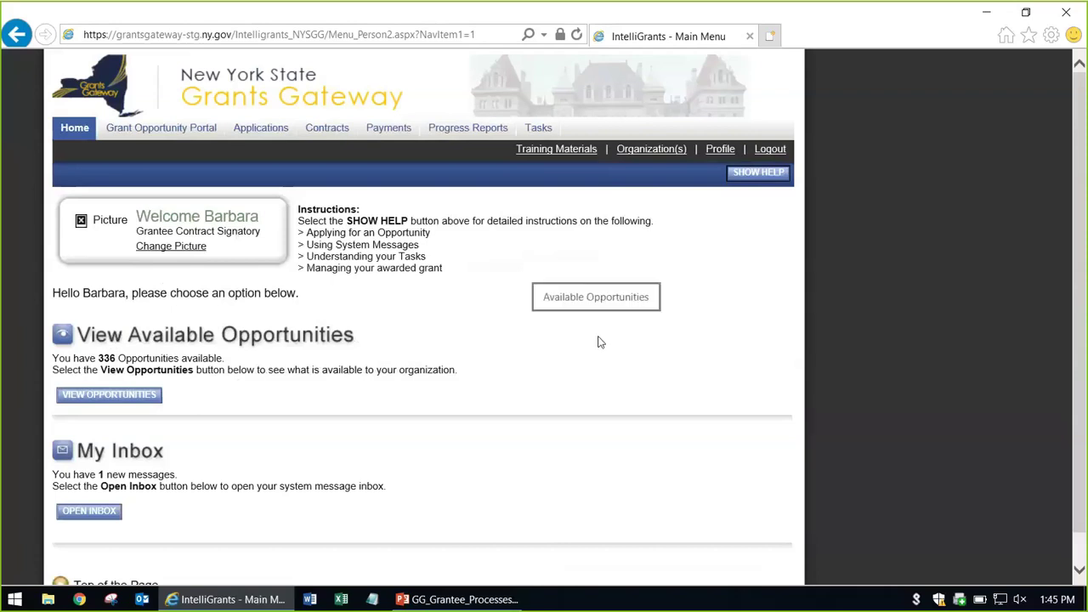
# Step: Review the main menu's opportunities and inbox sections, and view the list of training materials
pyautogui.scroll(-1, 399, 423)
pyautogui.scroll(1, 284, 369)
pyautogui.scroll(-1, 297, 360)
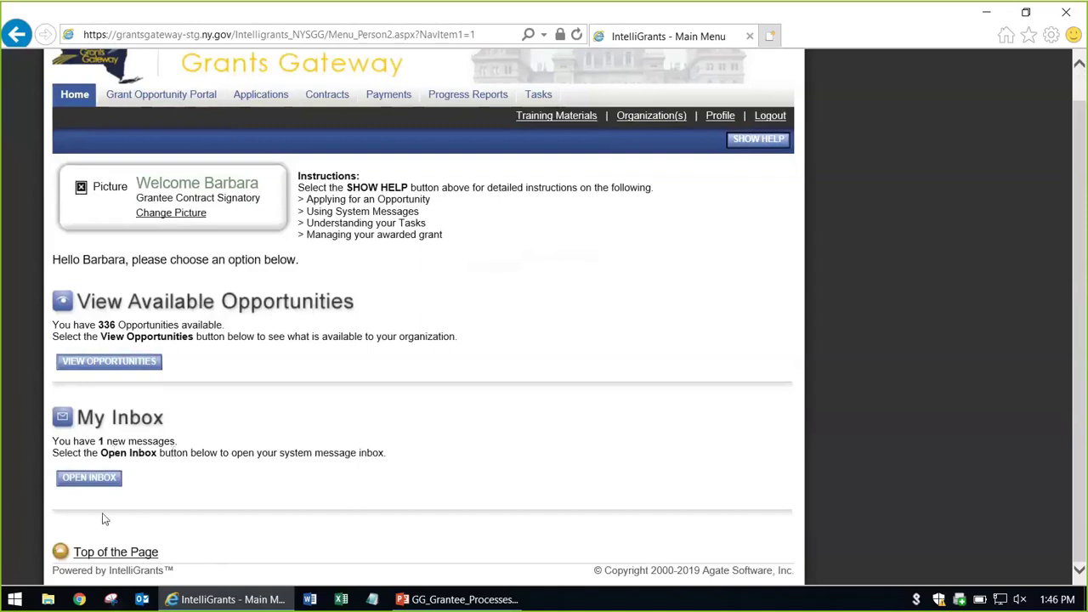
pyautogui.scroll(1, 513, 458)
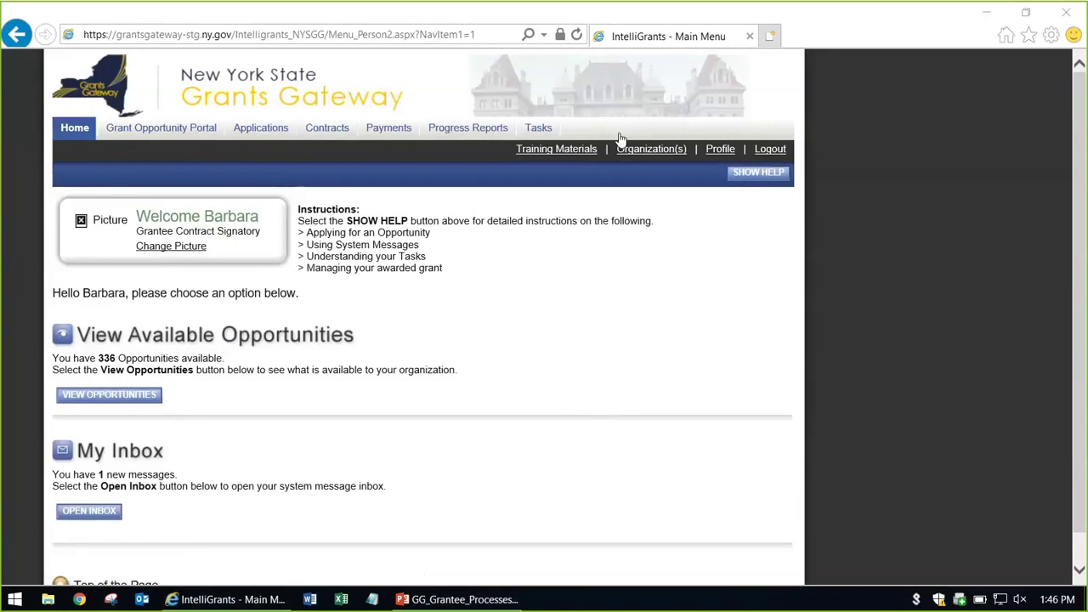
pyautogui.click(556, 158)
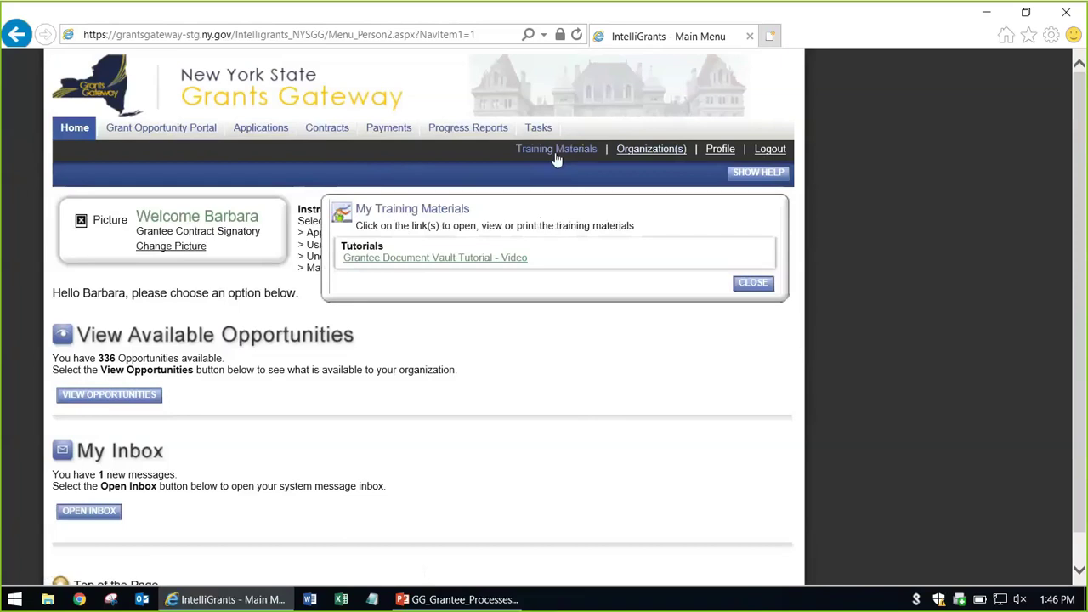
pyautogui.click(752, 282)
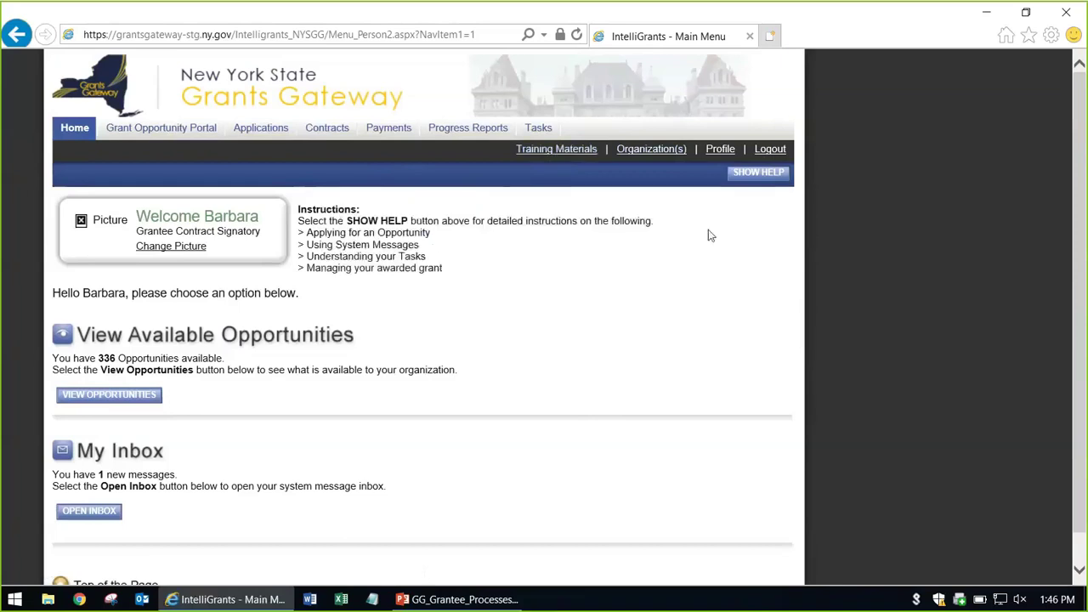
# Step: Open the Sample Organization record from the account's organizations and review its Organization Members list
pyautogui.click(652, 153)
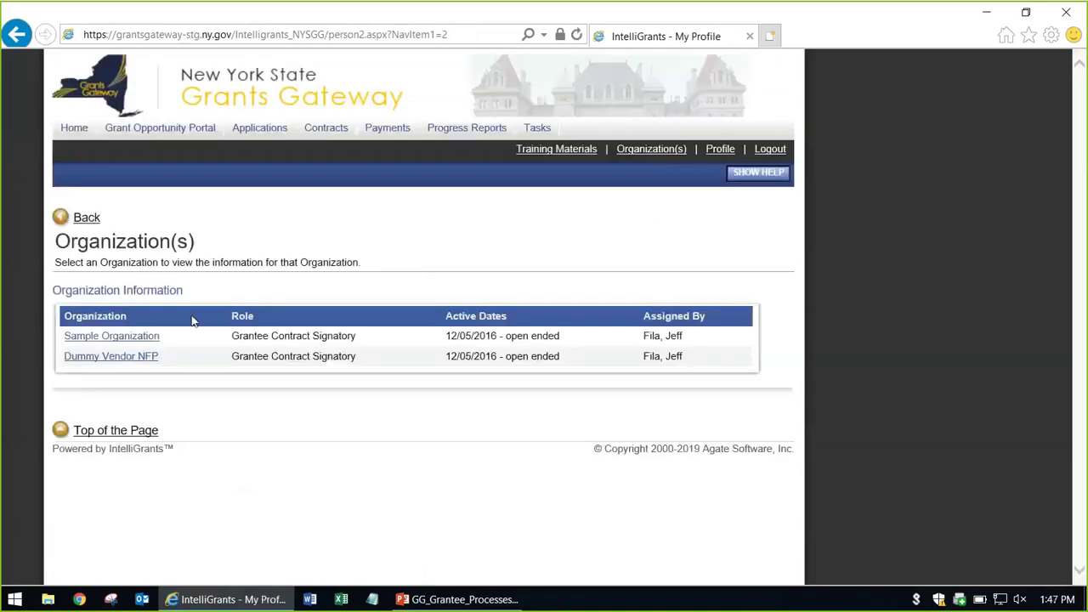
pyautogui.click(75, 335)
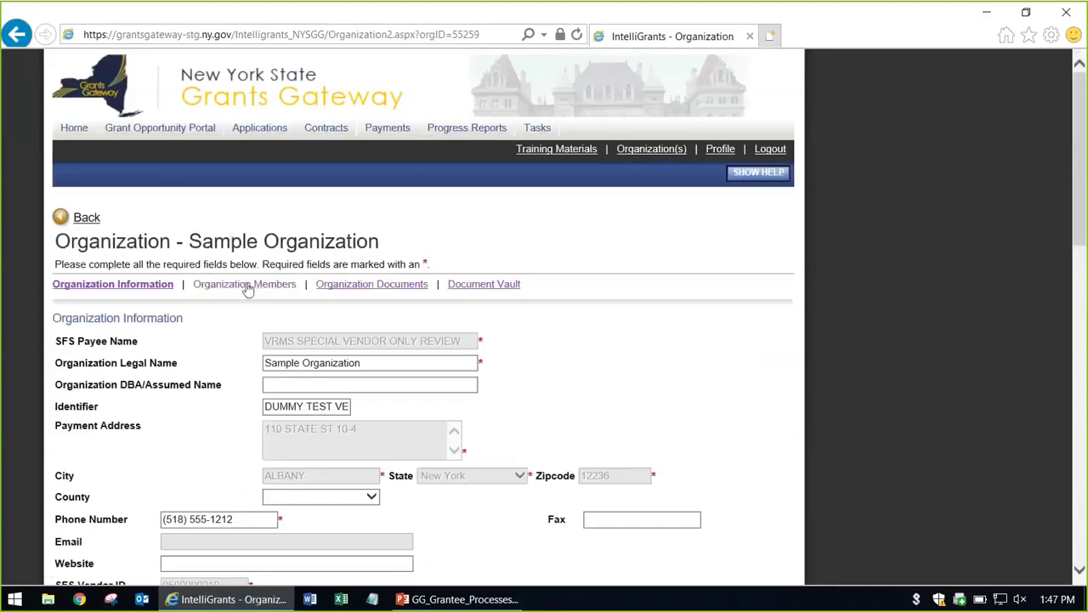
pyautogui.click(246, 289)
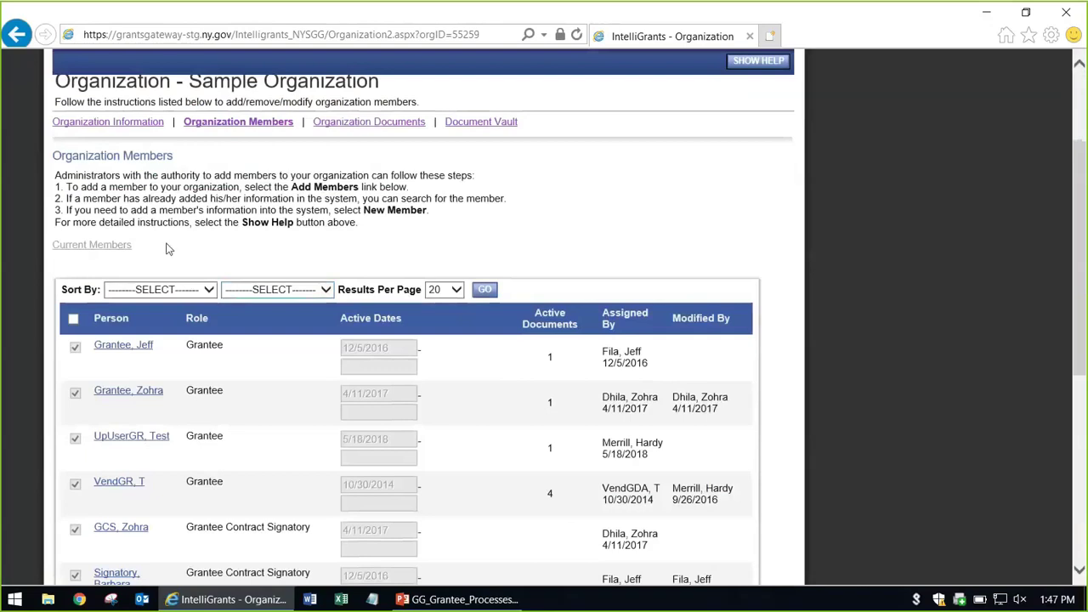
pyautogui.scroll(1, 105, 306)
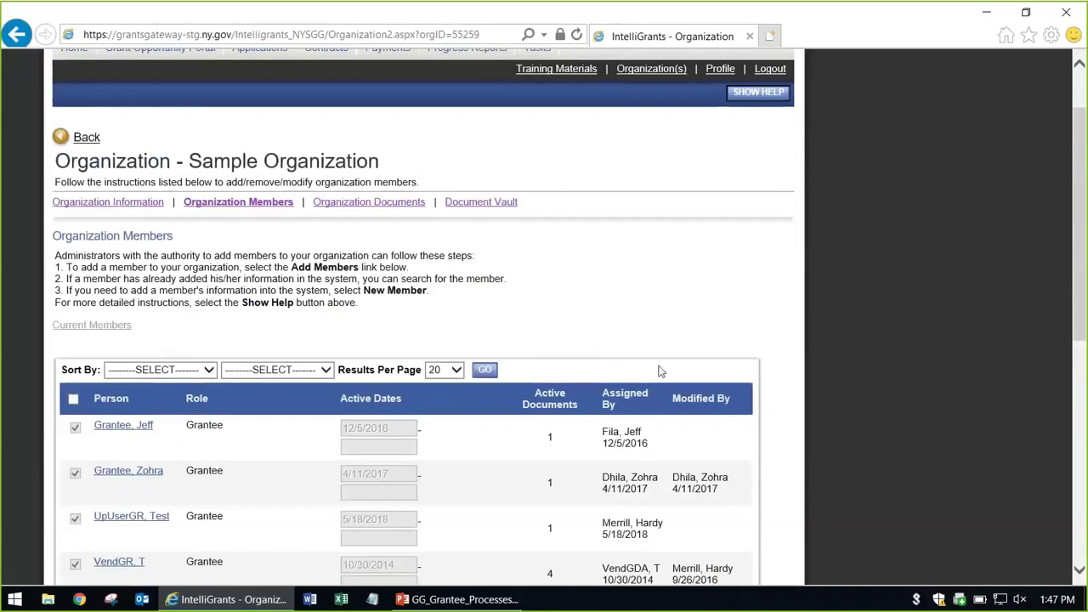
pyautogui.scroll(1, 658, 372)
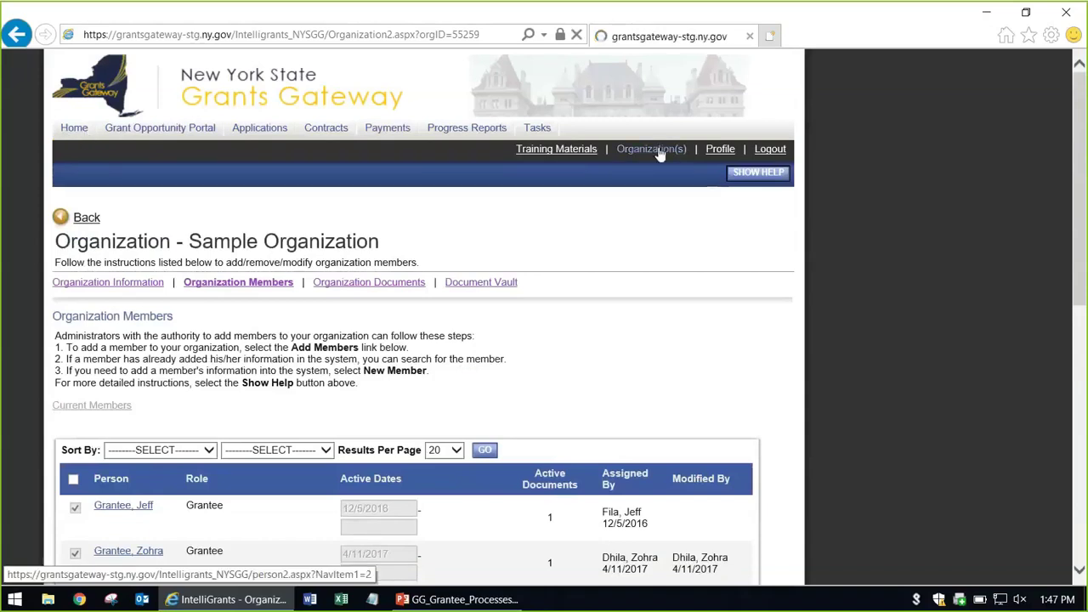
# Step: View the account's profile page, and try the Show Help option on the main menu
pyautogui.click(710, 153)
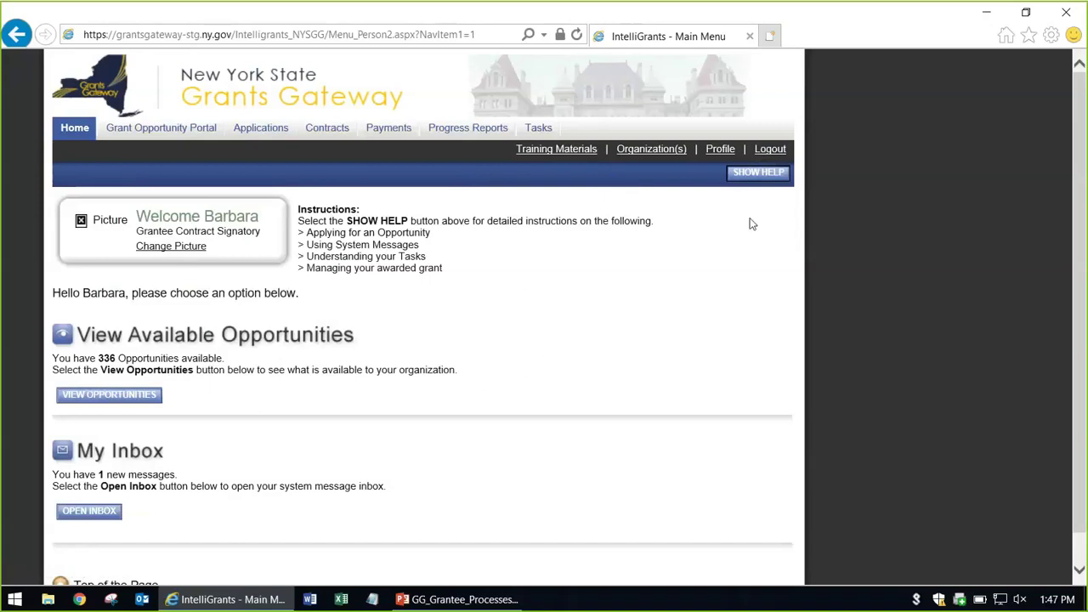
pyautogui.click(766, 182)
pyautogui.click(766, 181)
pyautogui.click(767, 181)
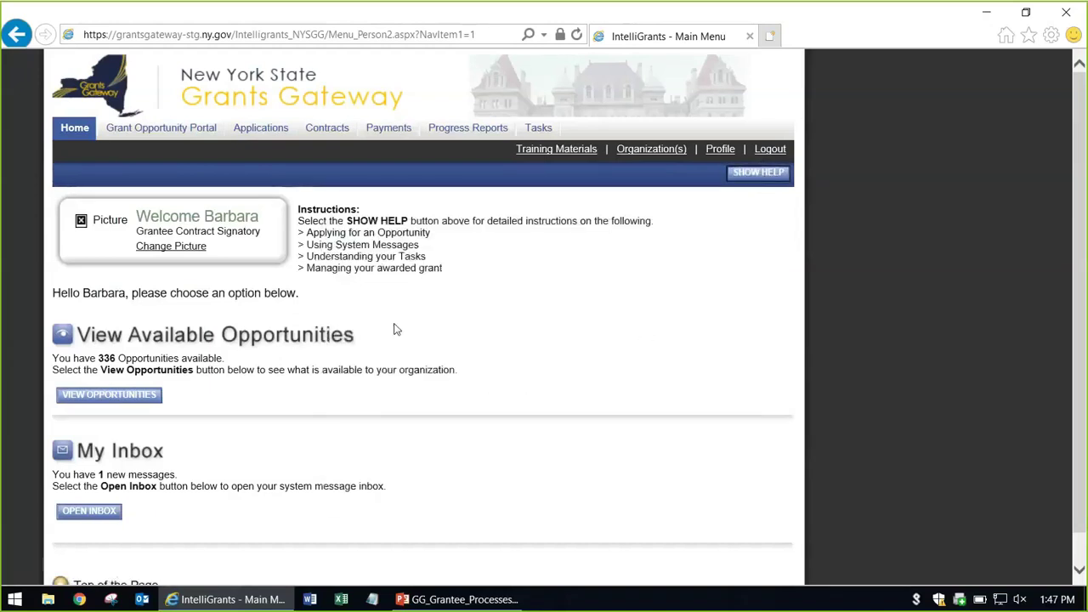
# Step: Open the Contracts search, review its criteria and run the search with every field left blank
pyautogui.click(324, 136)
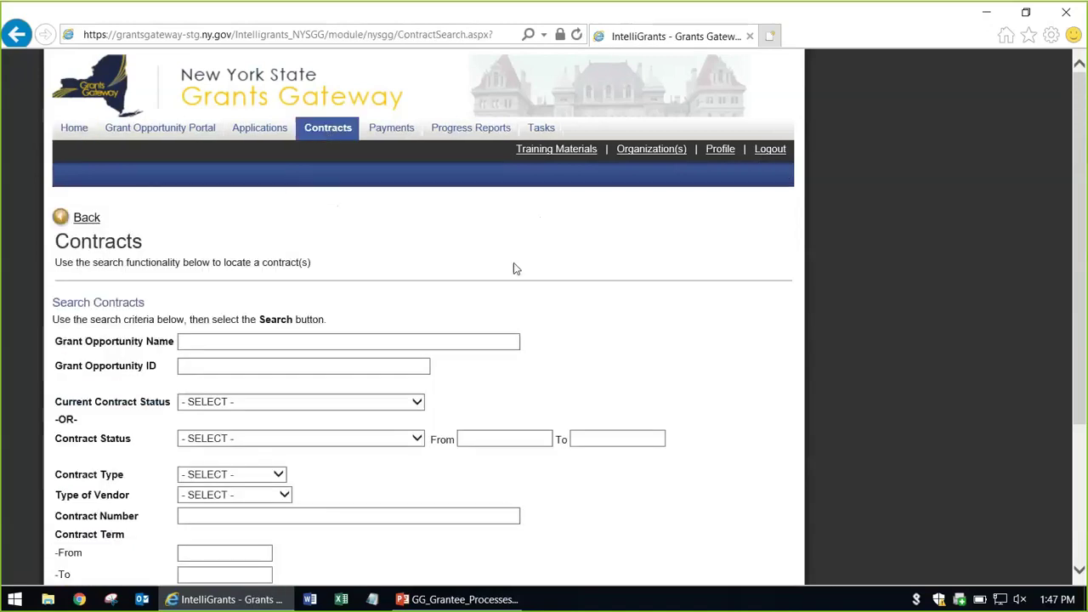
pyautogui.scroll(-3, 654, 327)
pyautogui.scroll(3, 427, 398)
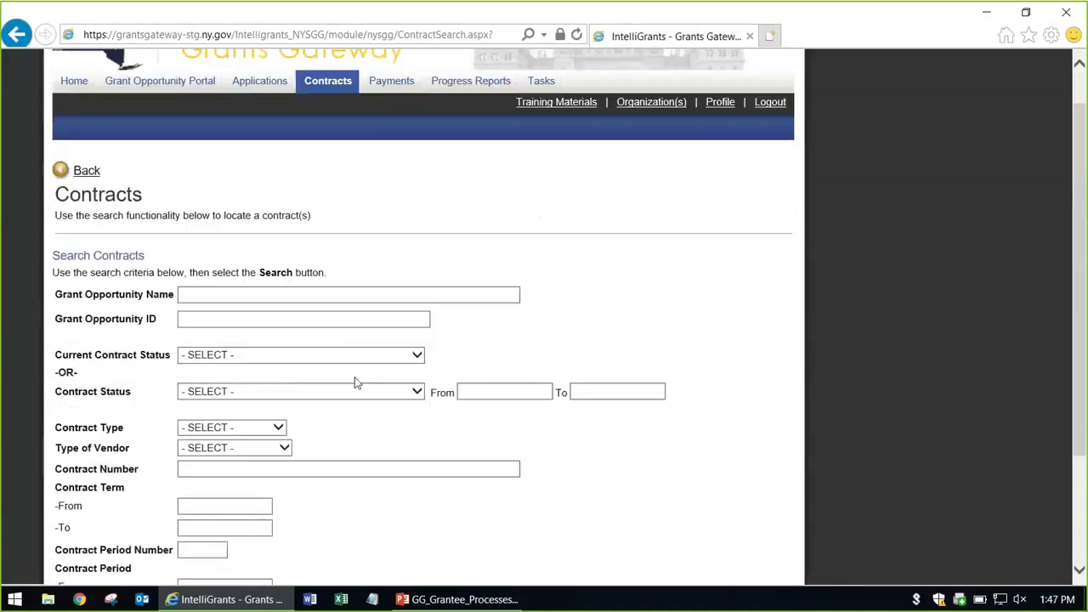
pyautogui.scroll(-3, 357, 380)
pyautogui.scroll(3, 364, 379)
pyautogui.scroll(-3, 365, 380)
pyautogui.click(86, 493)
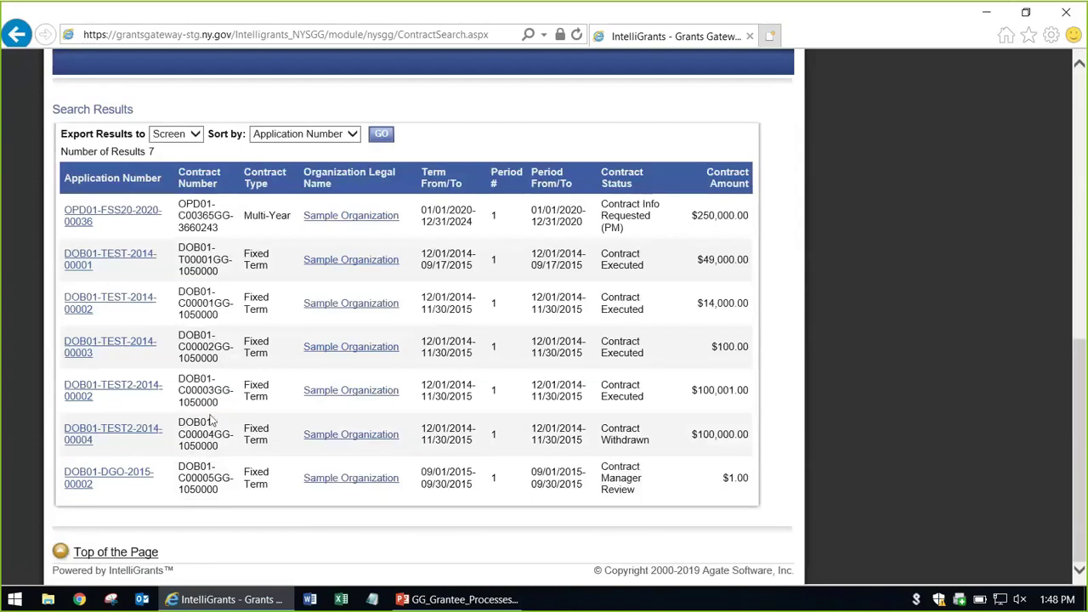
# Step: Review the contract results, and search the contracts again with Contract Number set to 365
pyautogui.scroll(5, 213, 420)
pyautogui.scroll(-3, 371, 406)
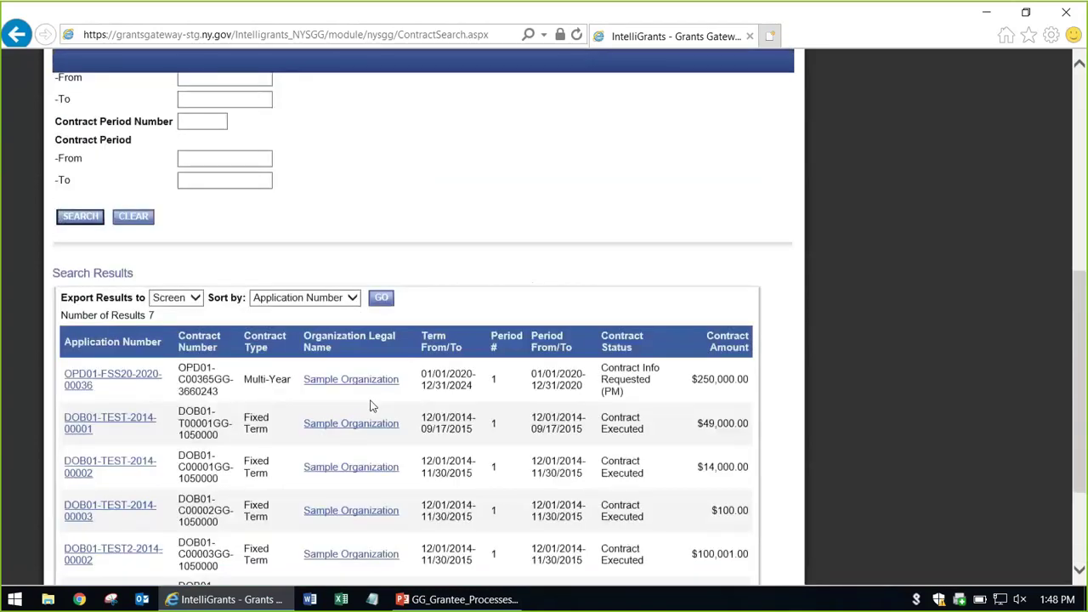
pyautogui.scroll(4, 357, 429)
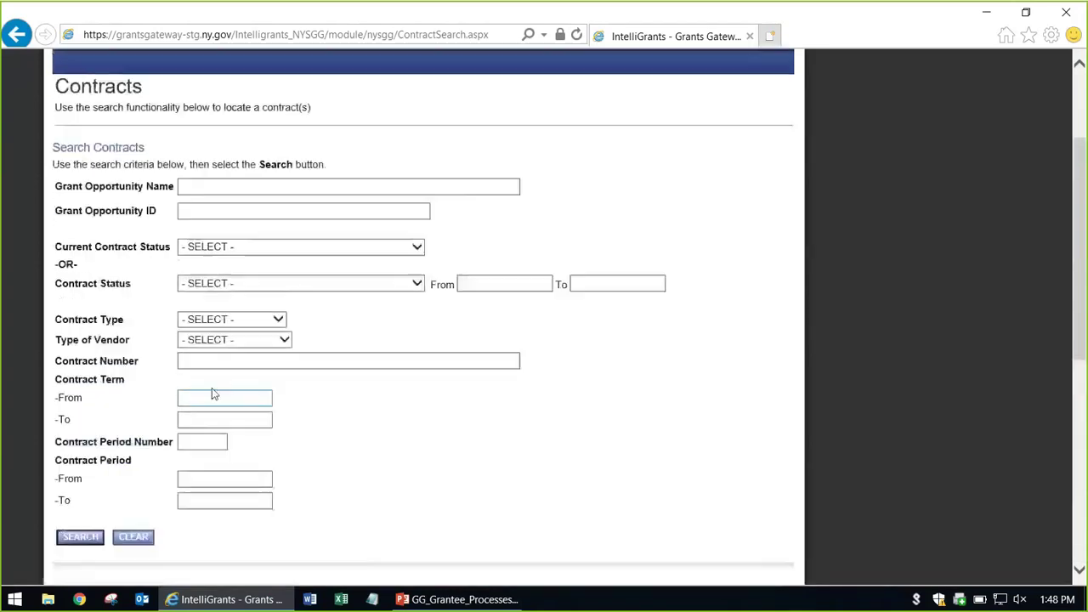
pyautogui.click(227, 366)
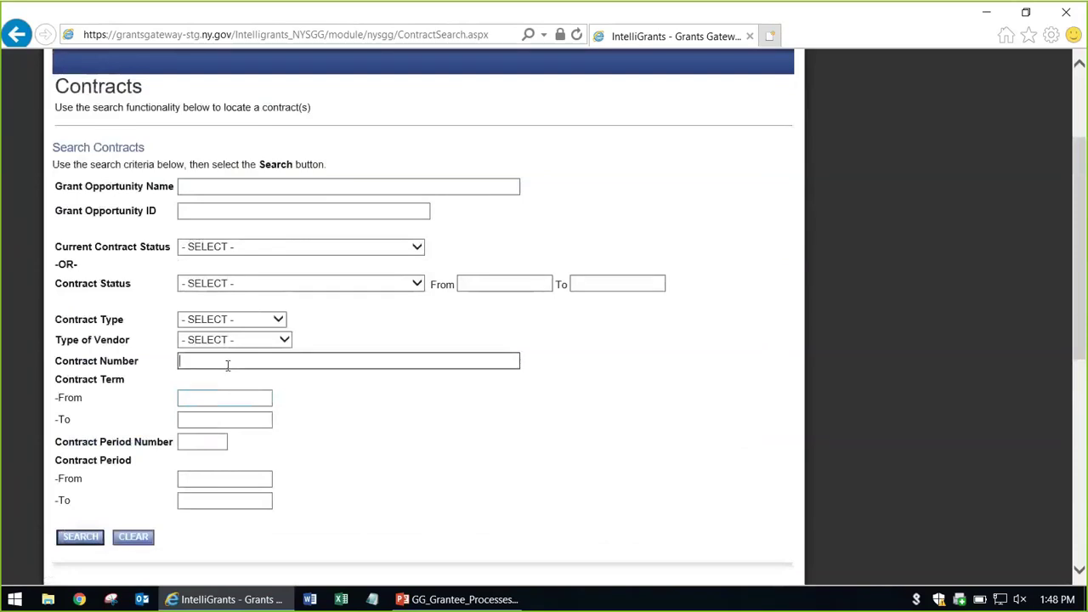
pyautogui.write('0036')
pyautogui.press('BackSpace')
pyautogui.press('BackSpace')
pyautogui.press('BackSpace')
pyautogui.press('BackSpace')
pyautogui.write('365')
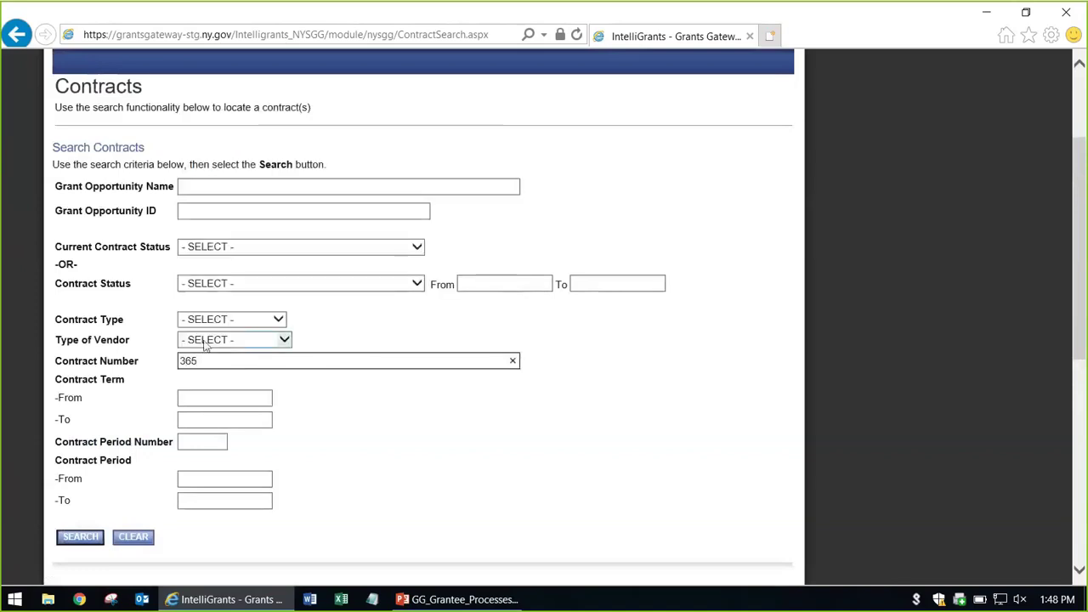
pyautogui.click(85, 537)
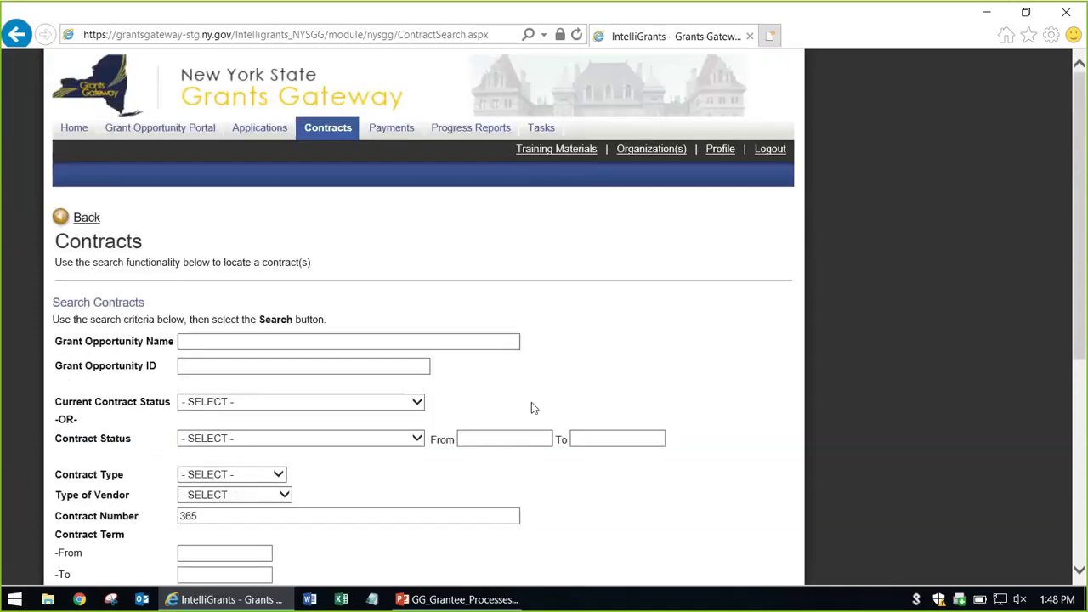
# Step: Inspect the matching contract in the search results, highlighting the searched digits within its contract number
pyautogui.scroll(-5, 532, 402)
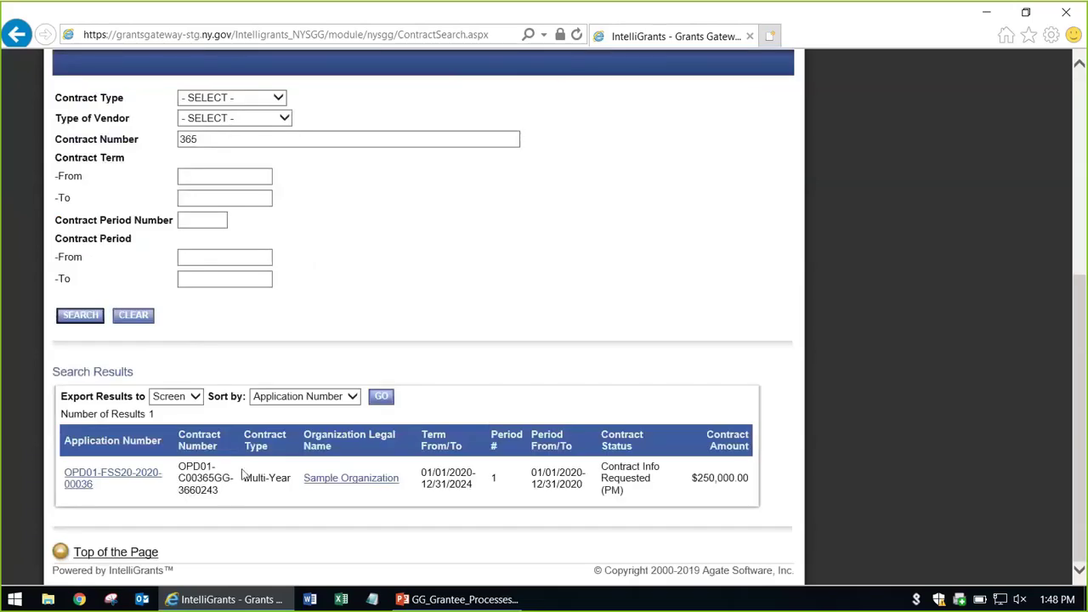
pyautogui.moveTo(196, 482); pyautogui.dragTo(211, 483)
pyautogui.click(248, 516)
pyautogui.scroll(5, 286, 380)
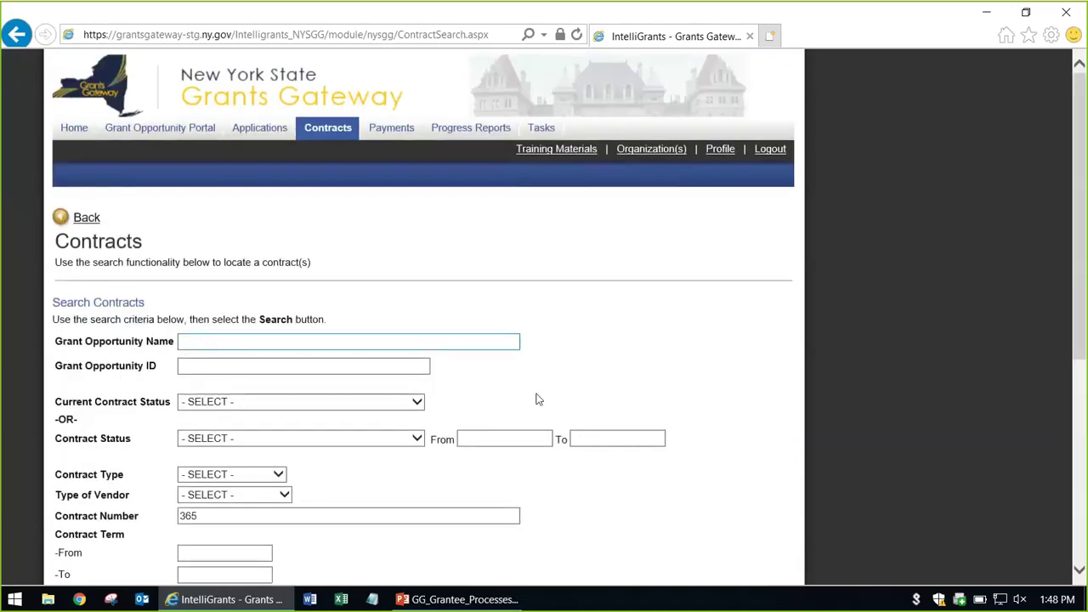
# Step: Examine the matching contract's result row, highlighting the Application Number heading, the period dates, the contract status and the contract amount
pyautogui.scroll(-3, 535, 396)
pyautogui.scroll(1, 405, 377)
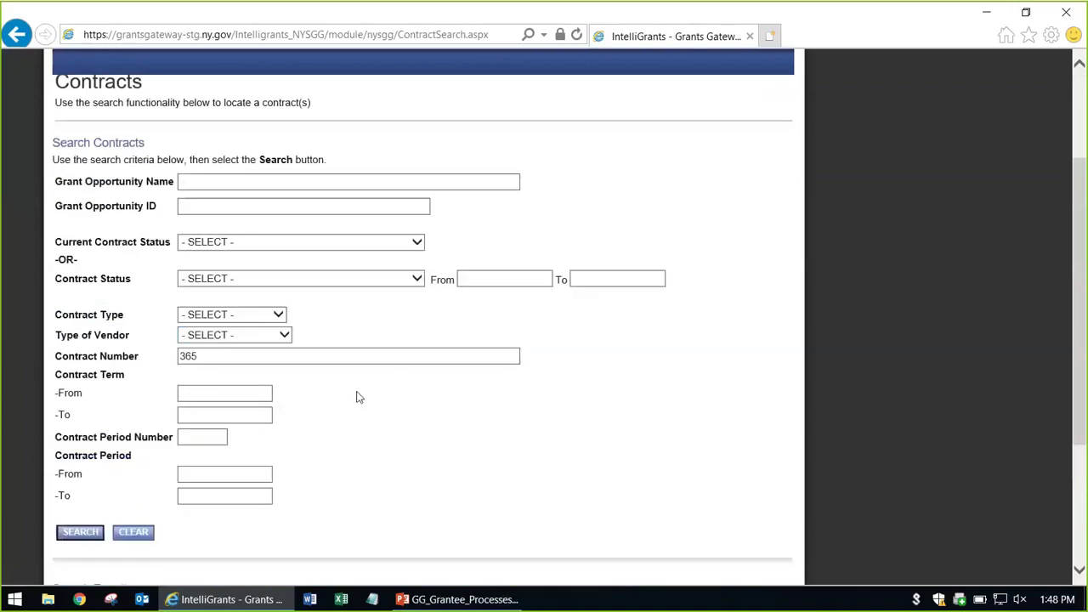
pyautogui.scroll(-3, 357, 397)
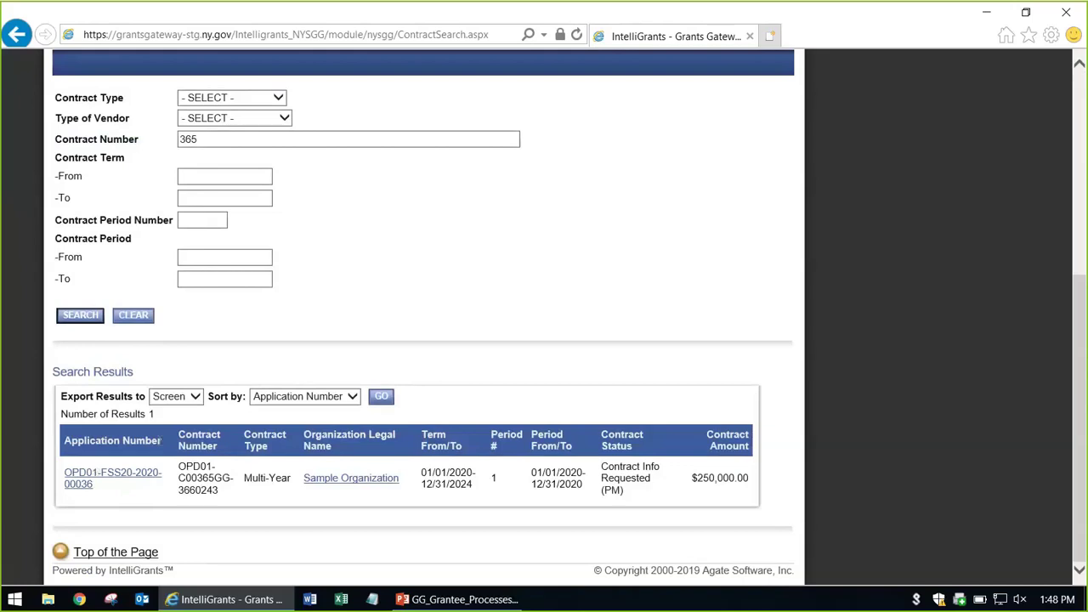
pyautogui.moveTo(162, 441); pyautogui.dragTo(91, 455)
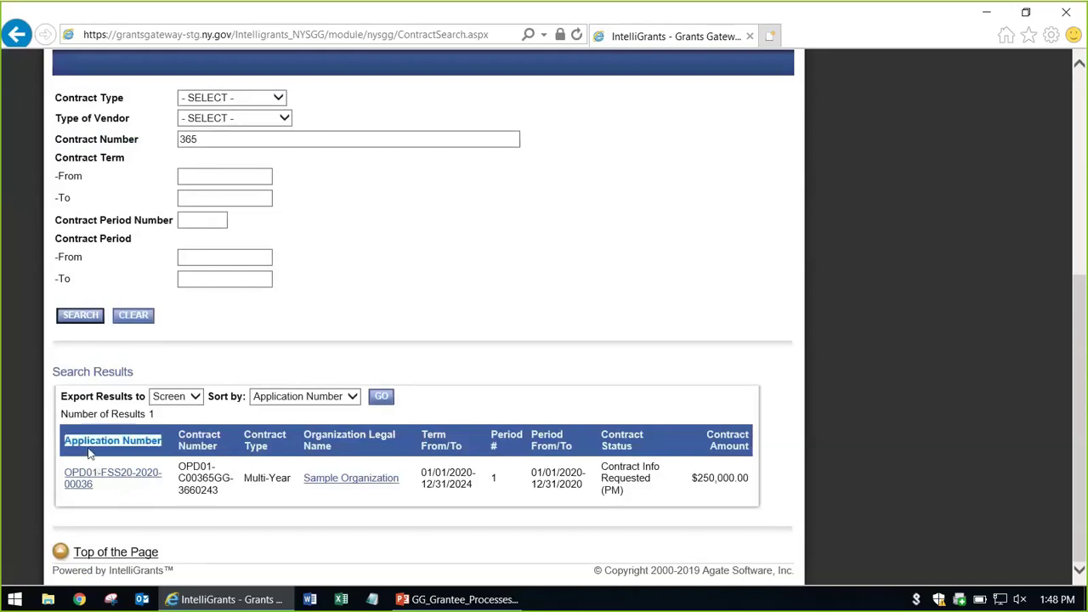
pyautogui.click(124, 513)
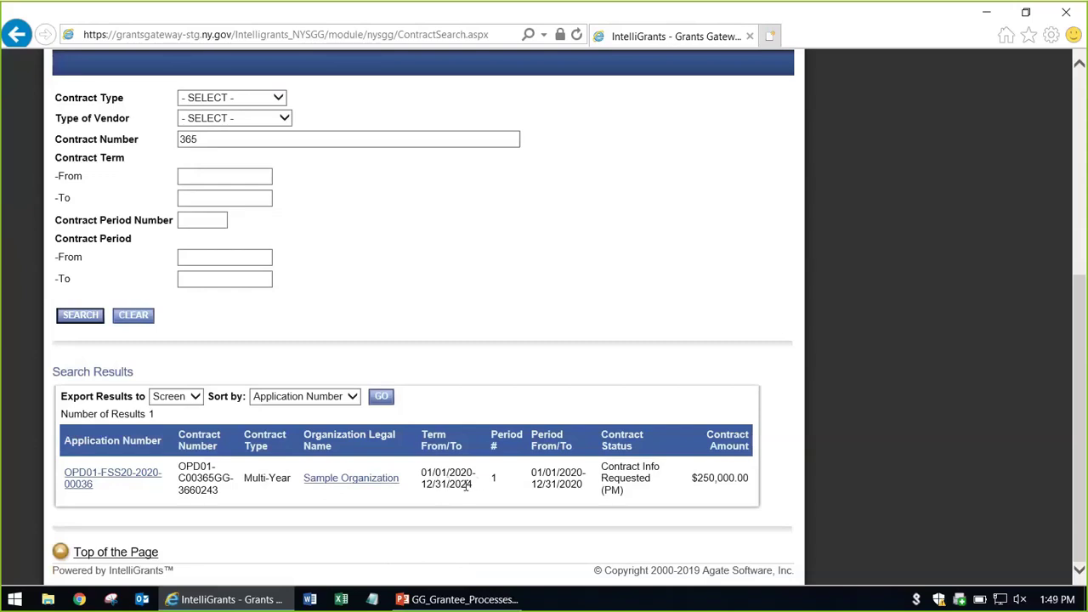
pyautogui.moveTo(534, 473); pyautogui.dragTo(587, 489)
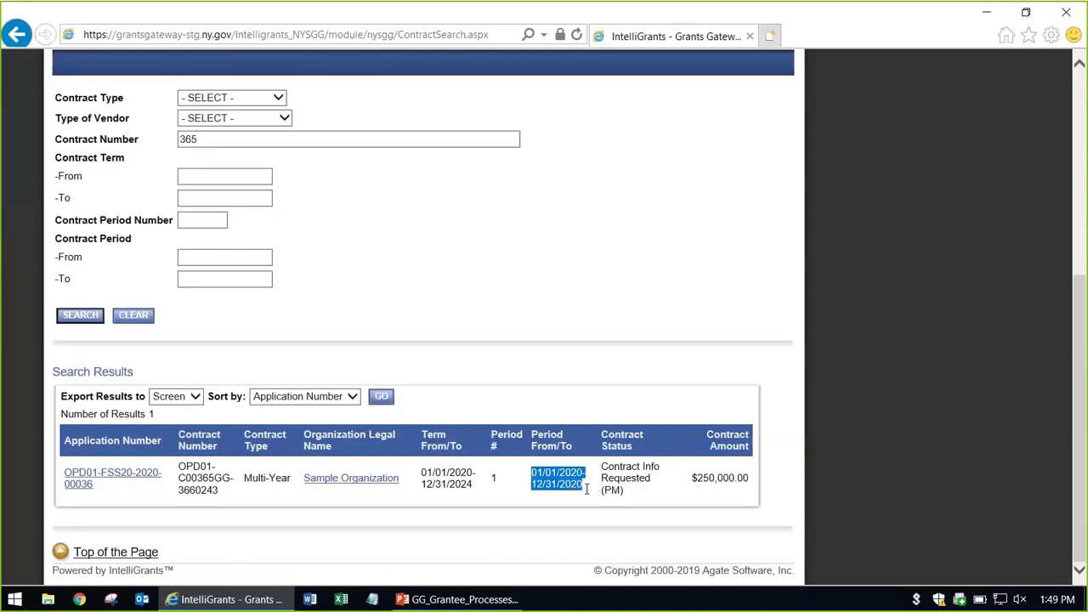
pyautogui.click(612, 467)
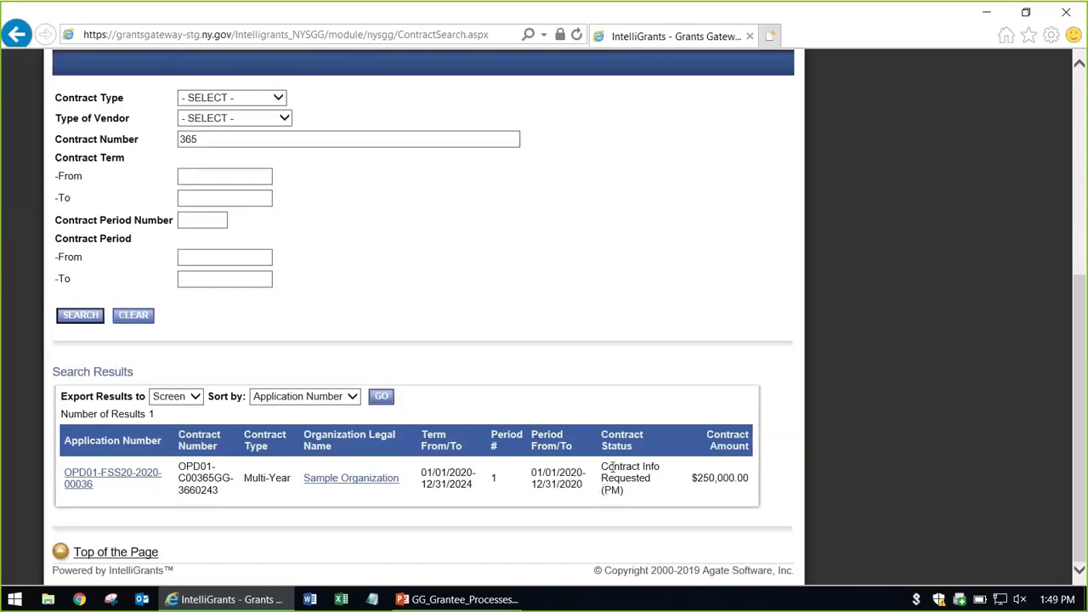
pyautogui.moveTo(601, 467); pyautogui.dragTo(633, 489)
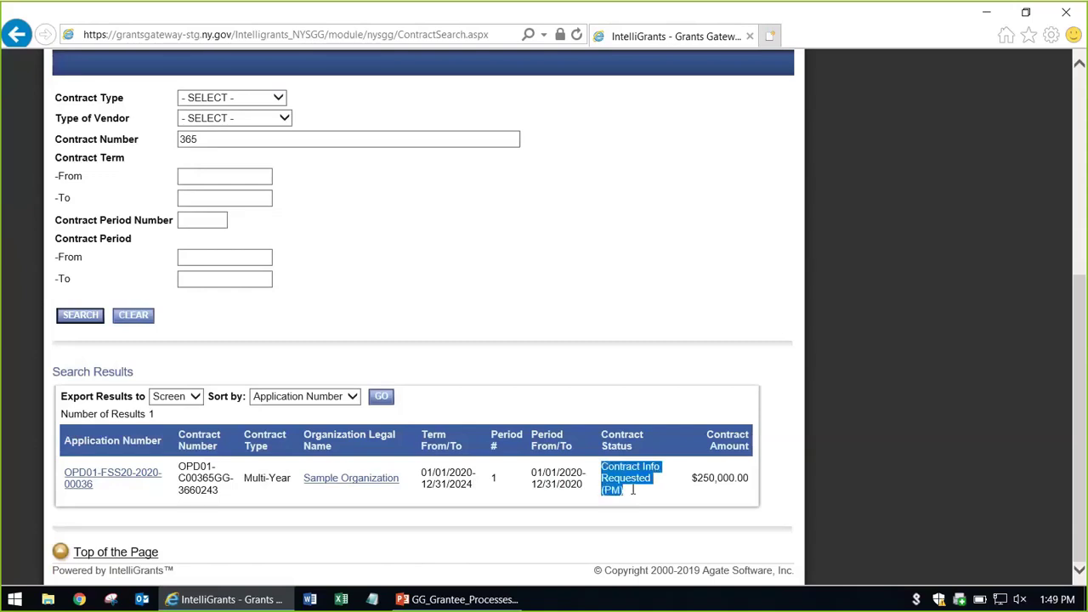
pyautogui.click(643, 486)
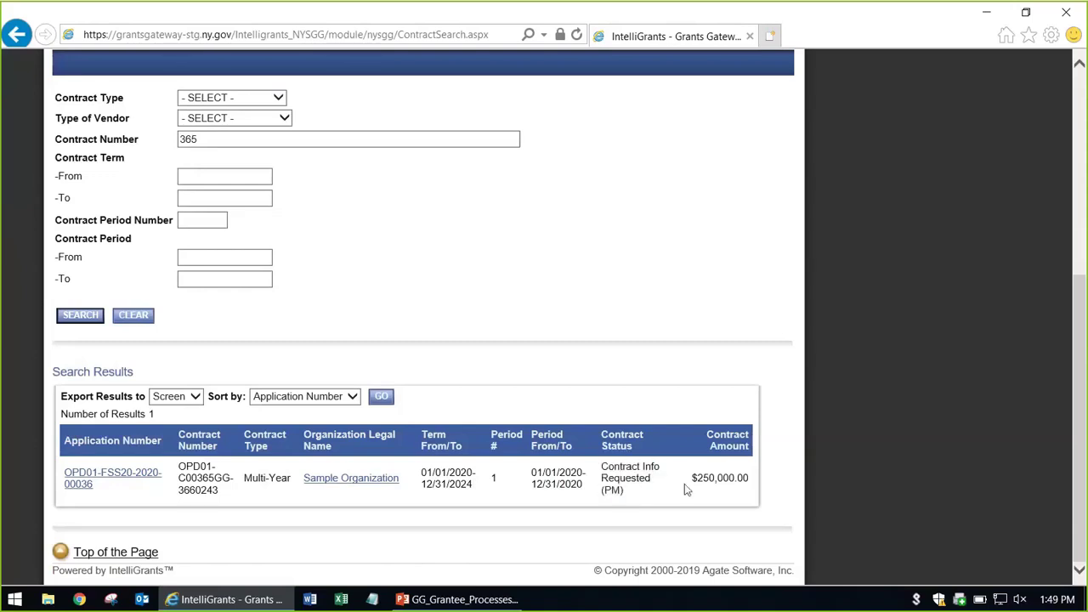
pyautogui.doubleClick(711, 481)
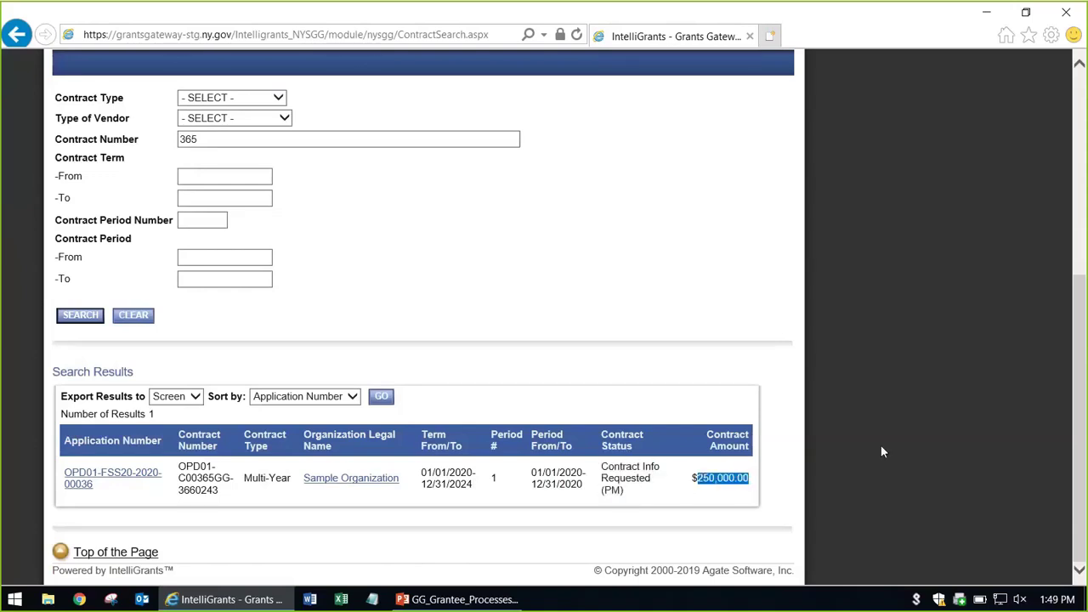
pyautogui.click(403, 362)
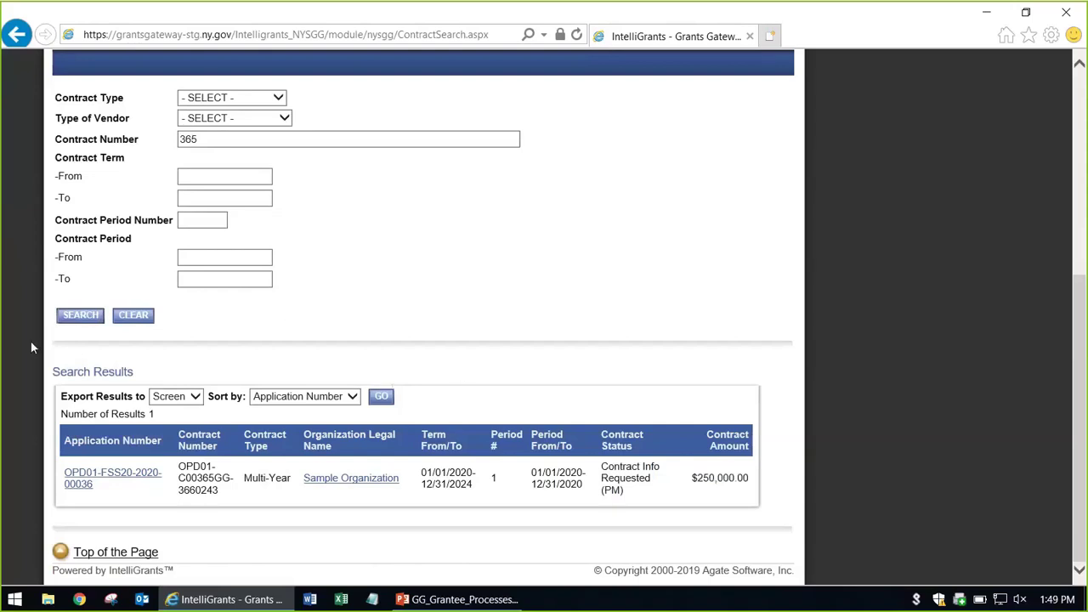
# Step: Open the matching contract by its application number and review its Contract Main Page (Grantee), previewing the Forms Menu
pyautogui.click(117, 478)
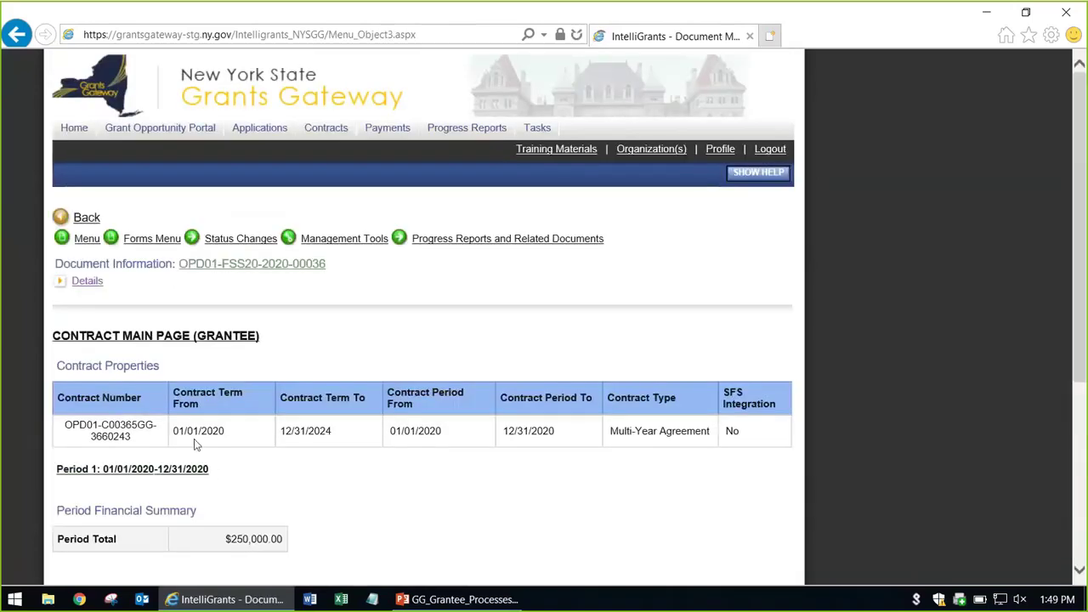
pyautogui.moveTo(265, 337); pyautogui.dragTo(72, 337)
pyautogui.click(457, 491)
pyautogui.moveTo(146, 247)
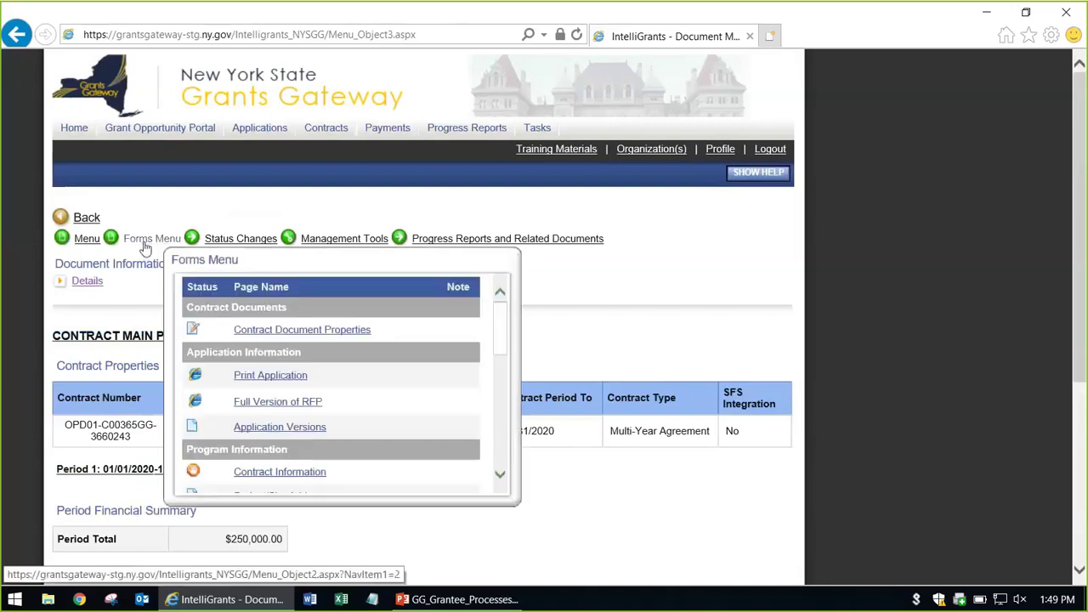
pyautogui.scroll(-2, 562, 408)
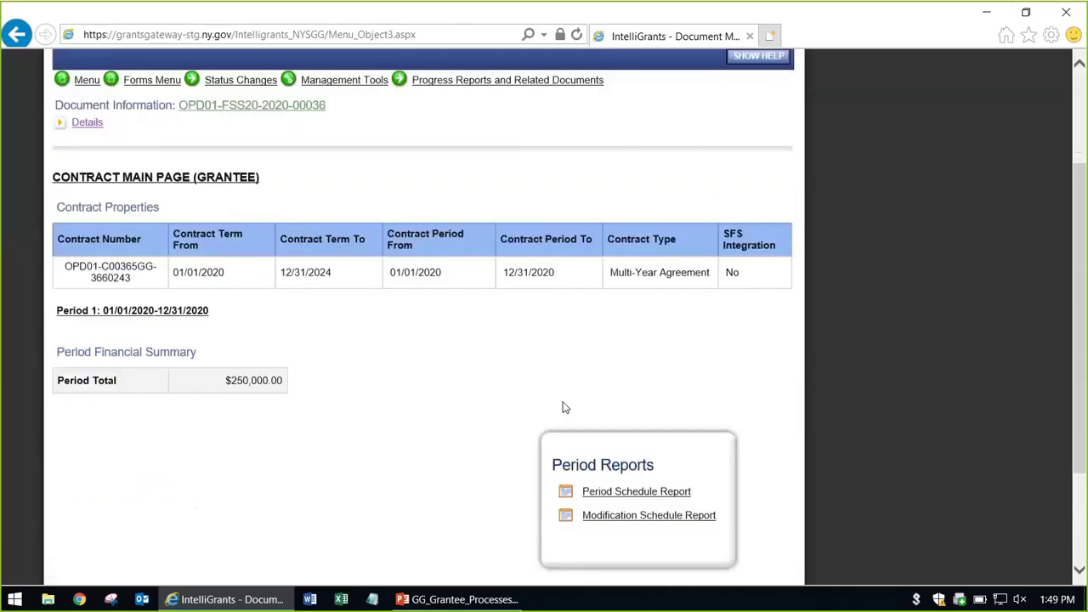
pyautogui.scroll(-1, 562, 409)
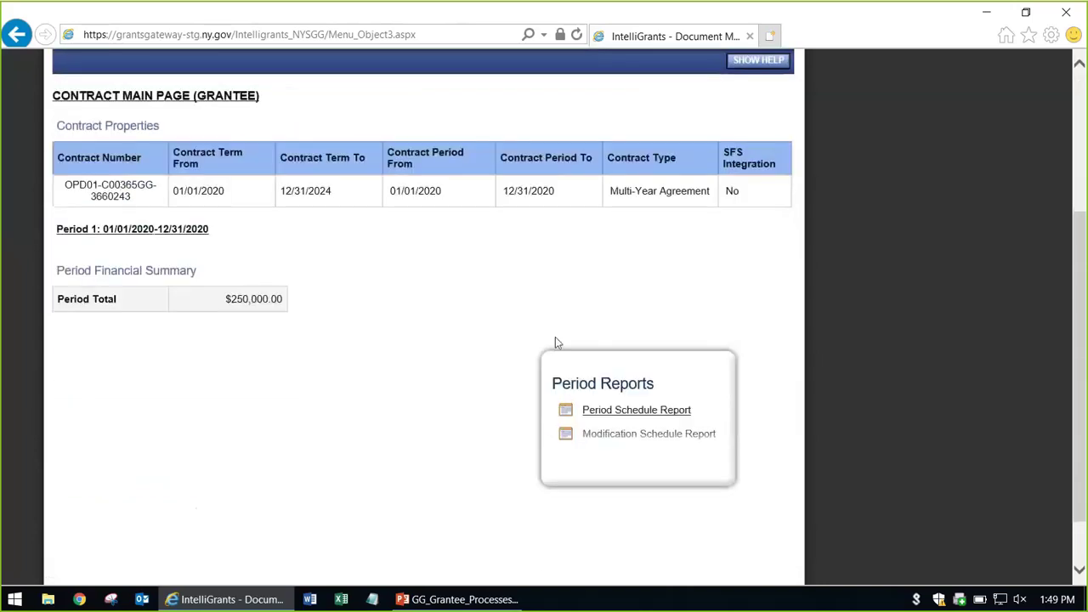
pyautogui.scroll(3, 397, 420)
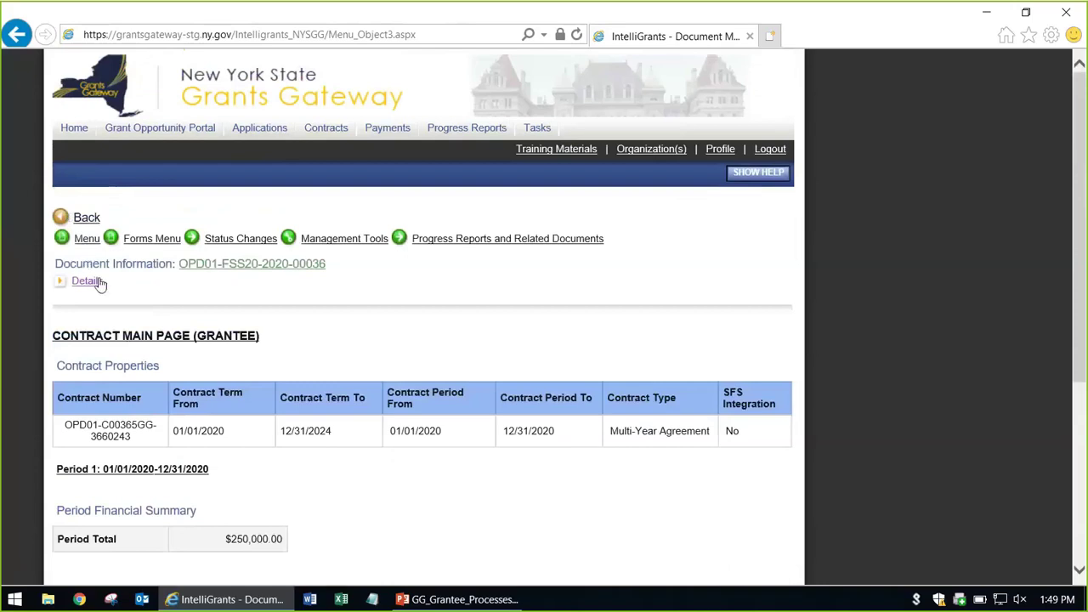
pyautogui.click(82, 241)
# Step: Generate the contract's Period Schedule Report, open the output.pdf file in Adobe Acrobat and enlarge it to 103%
pyautogui.scroll(-3, 280, 347)
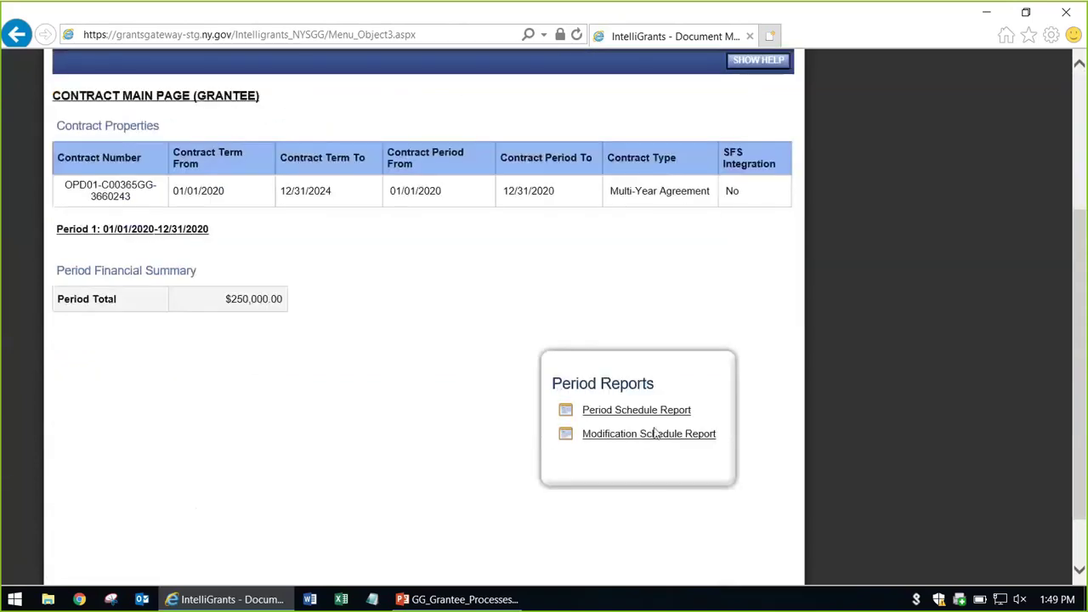
pyautogui.click(684, 416)
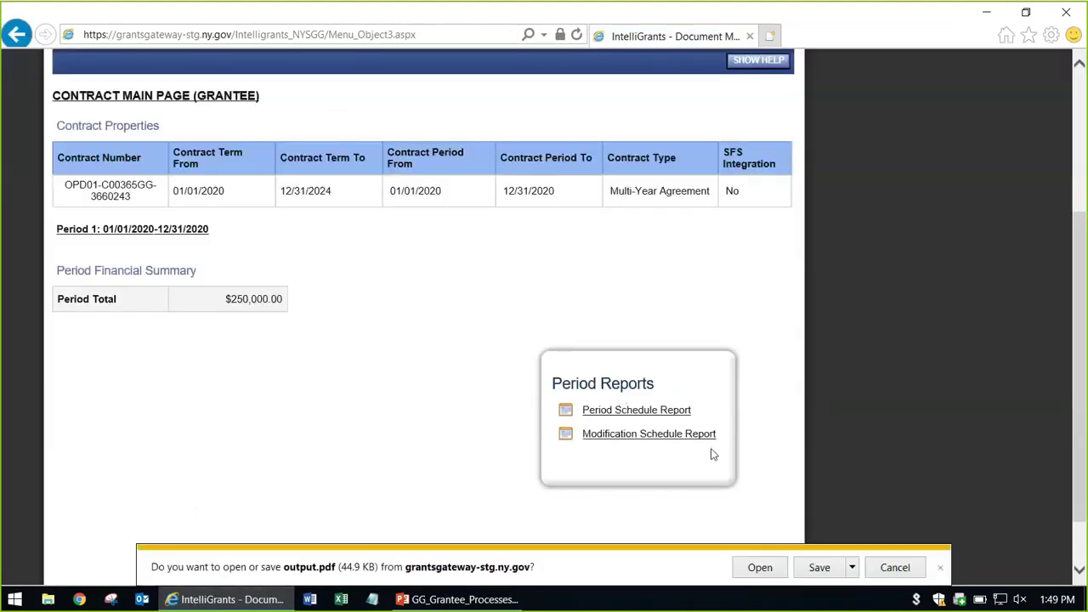
pyautogui.click(760, 568)
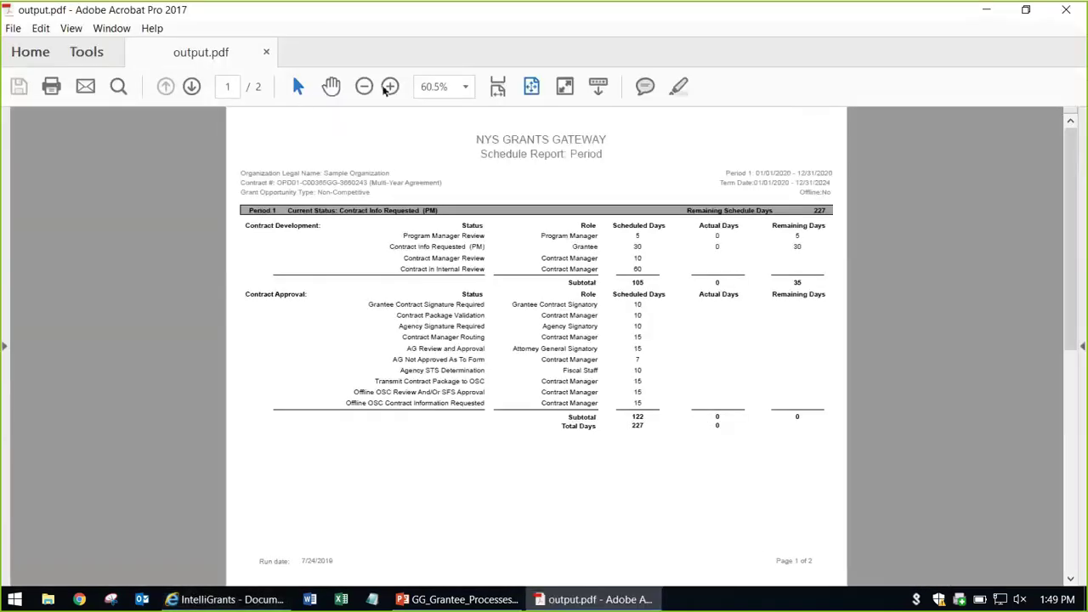
pyautogui.click(391, 87)
pyautogui.click(390, 87)
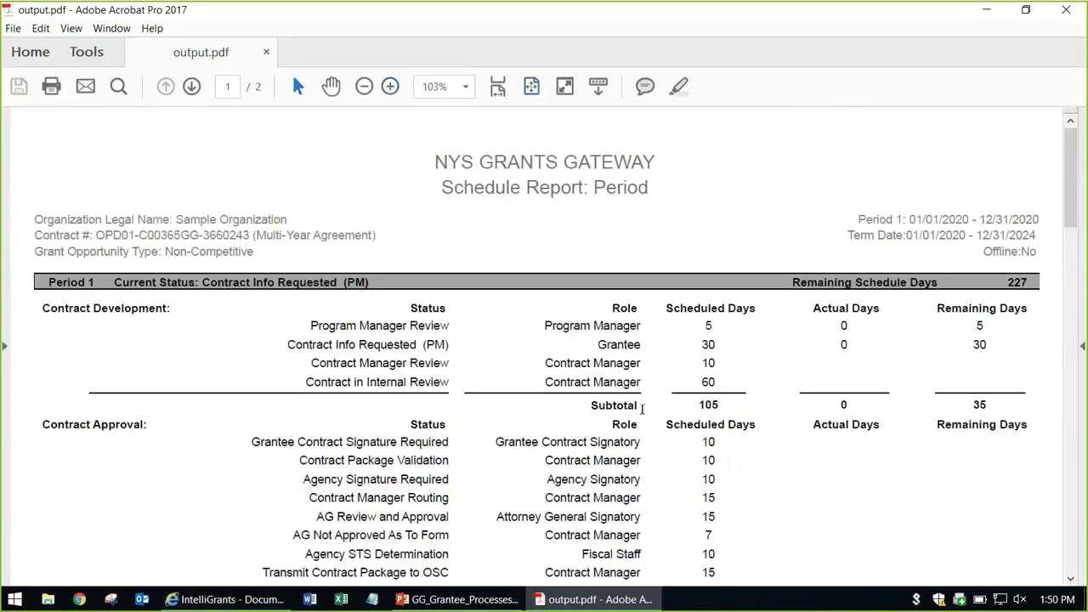
# Step: Review the scheduled days per status in the report, highlight Contract Info Requested (PM), and close the PDF to return to the contract
pyautogui.scroll(-3, 663, 415)
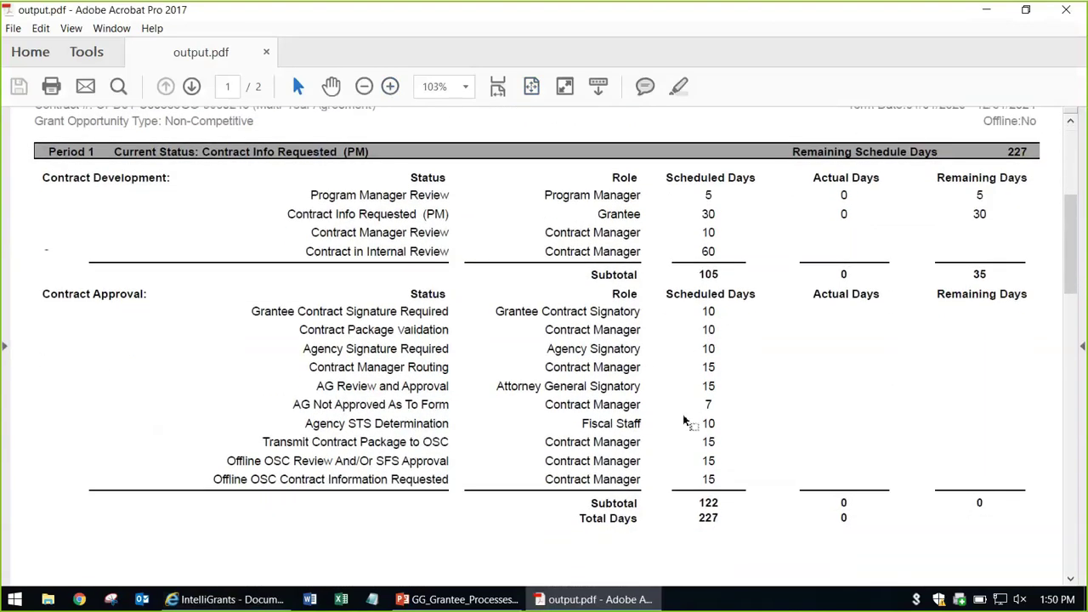
pyautogui.scroll(1, 700, 390)
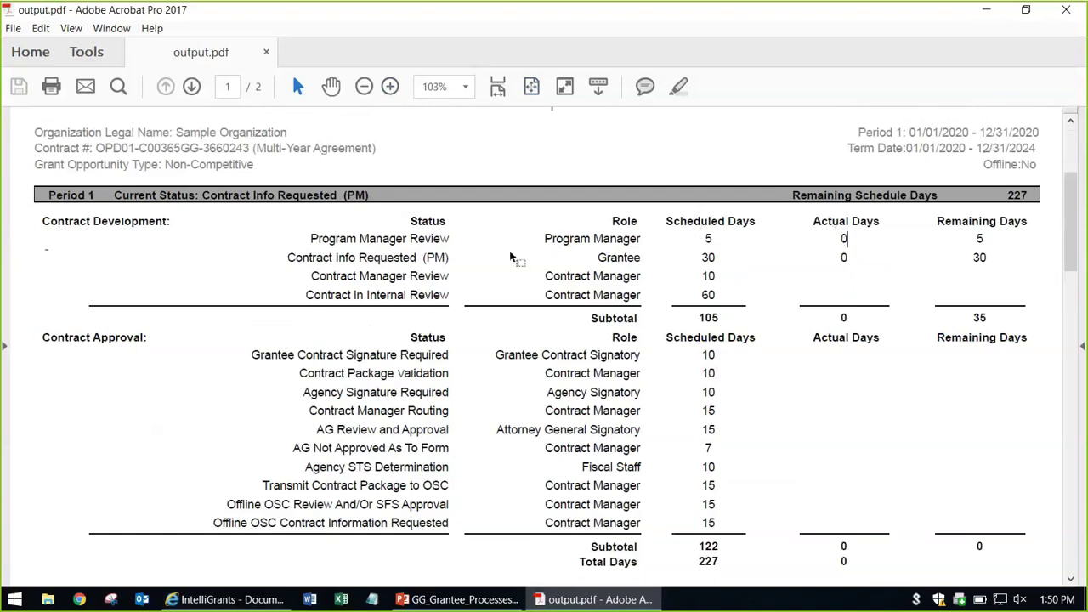
pyautogui.moveTo(290, 259); pyautogui.dragTo(464, 262)
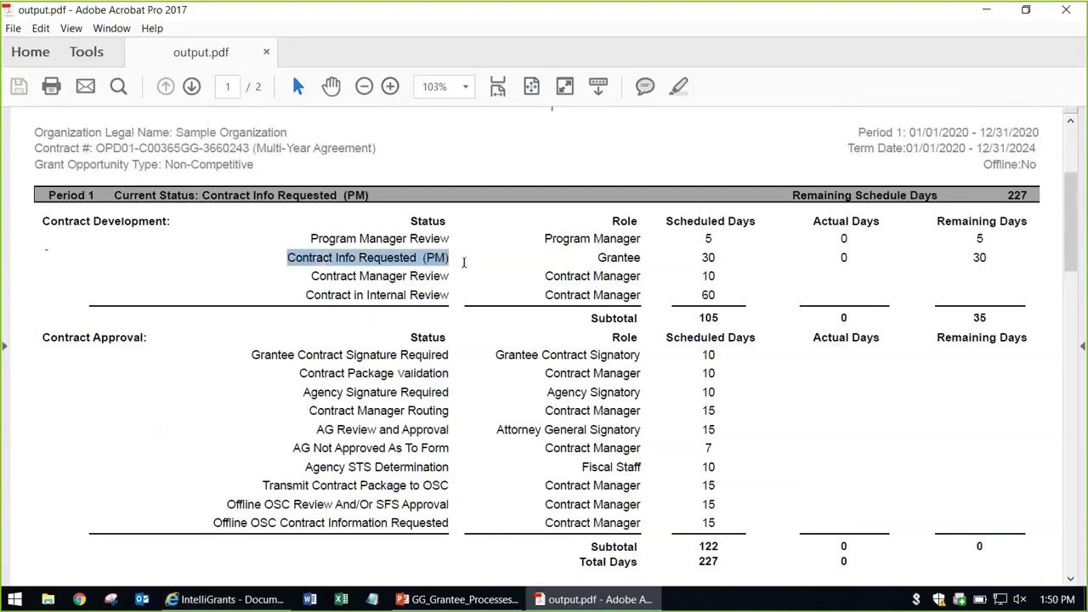
pyautogui.scroll(-3, 535, 342)
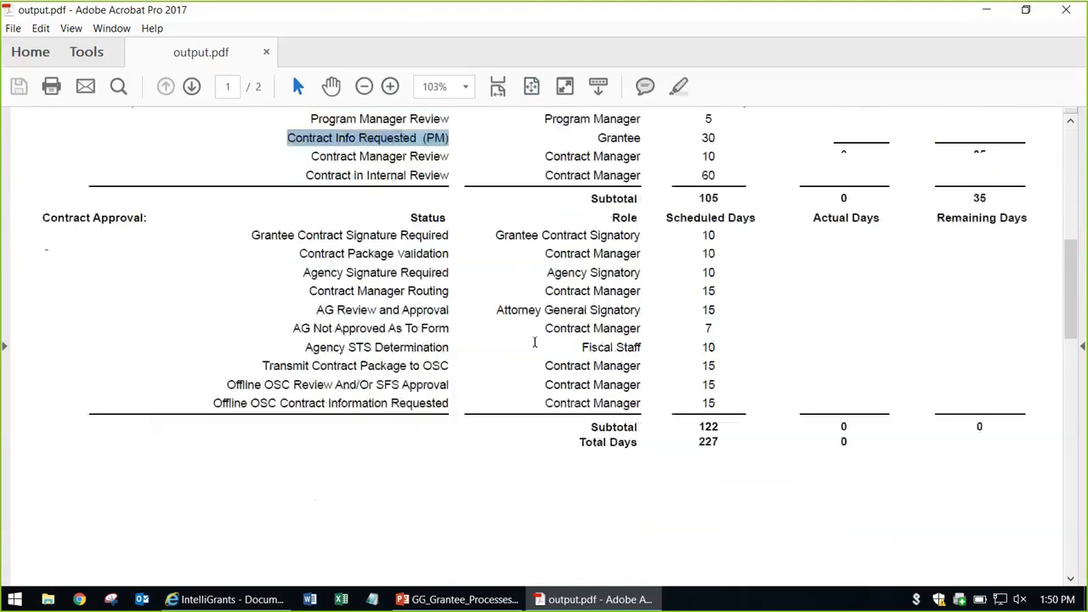
pyautogui.scroll(5, 535, 342)
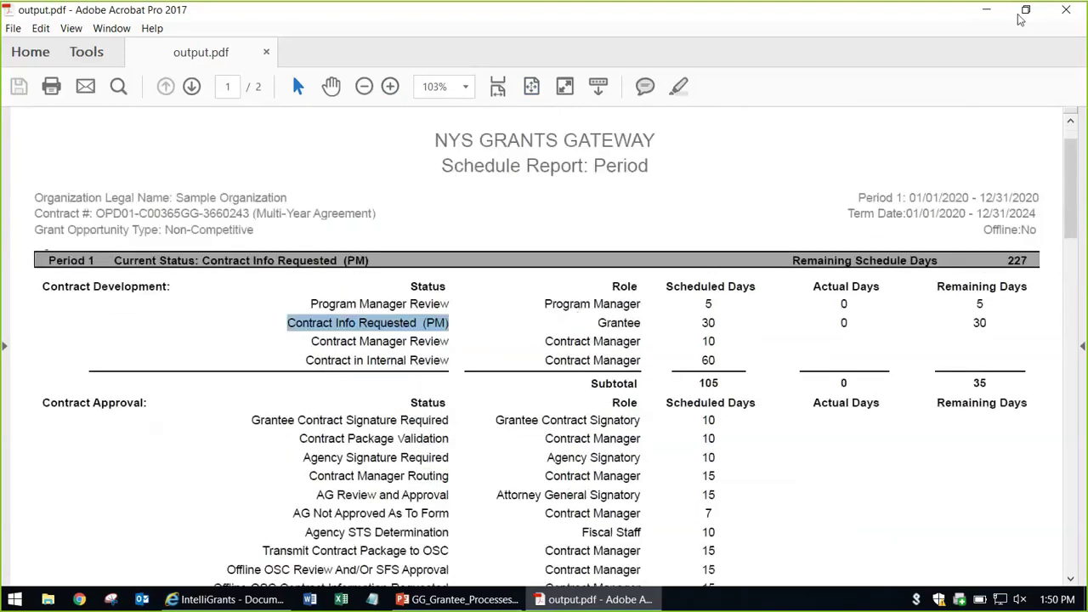
pyautogui.click(266, 51)
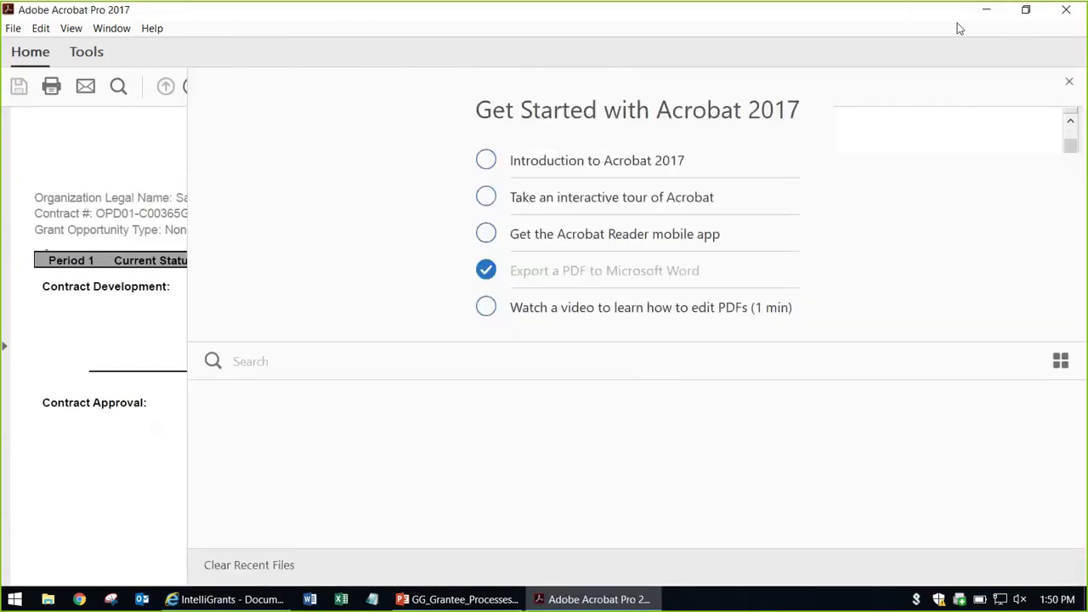
pyautogui.click(987, 10)
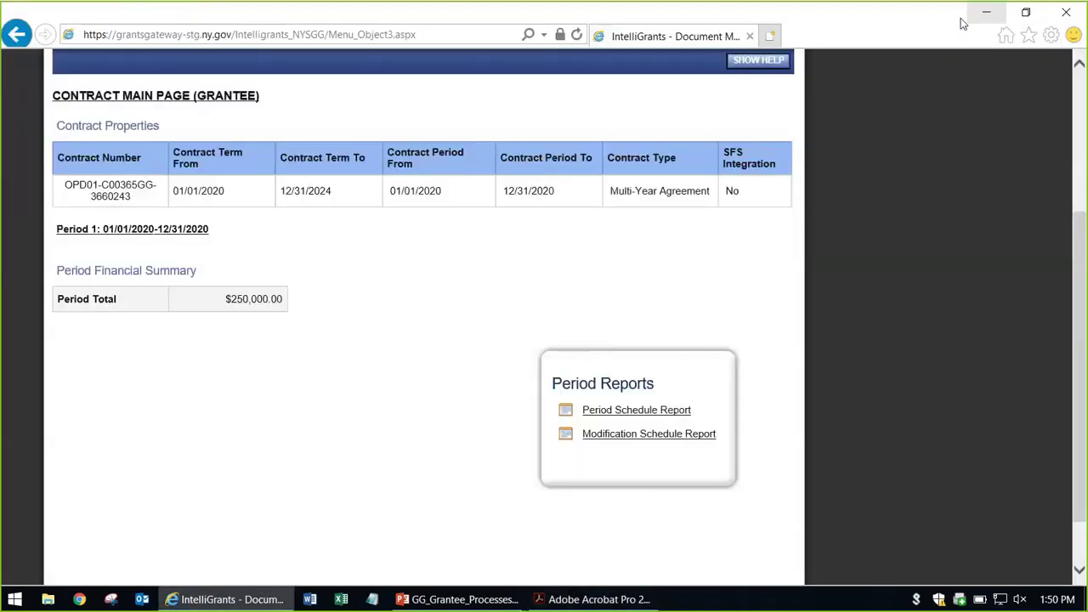
# Step: Preview the contract's Forms Menu, Status Changes, Management Tools, and Progress Reports and Related Documents options
pyautogui.scroll(3, 374, 310)
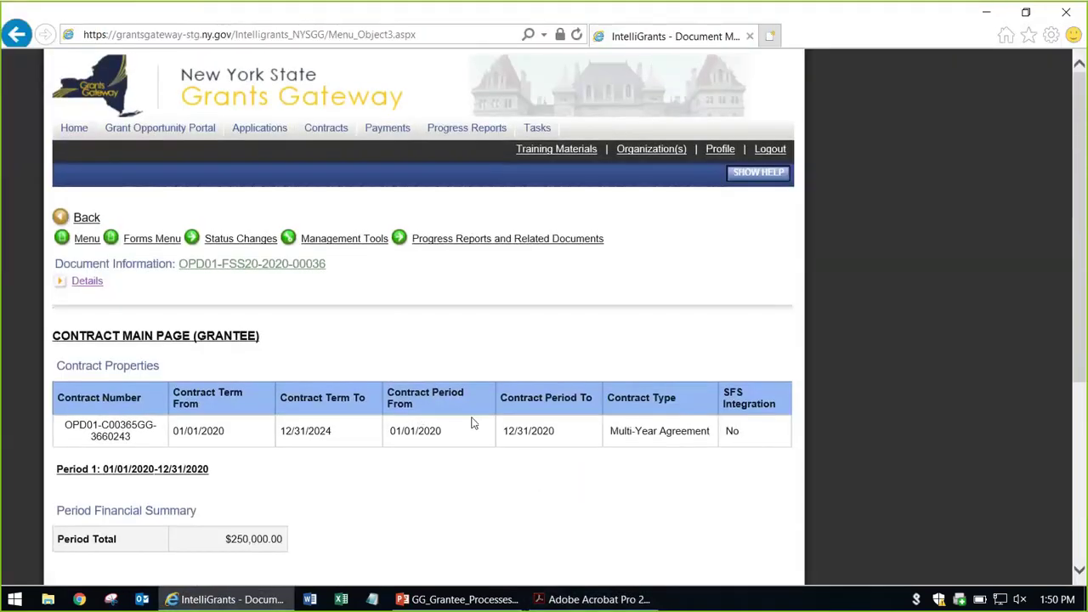
pyautogui.scroll(-1, 510, 428)
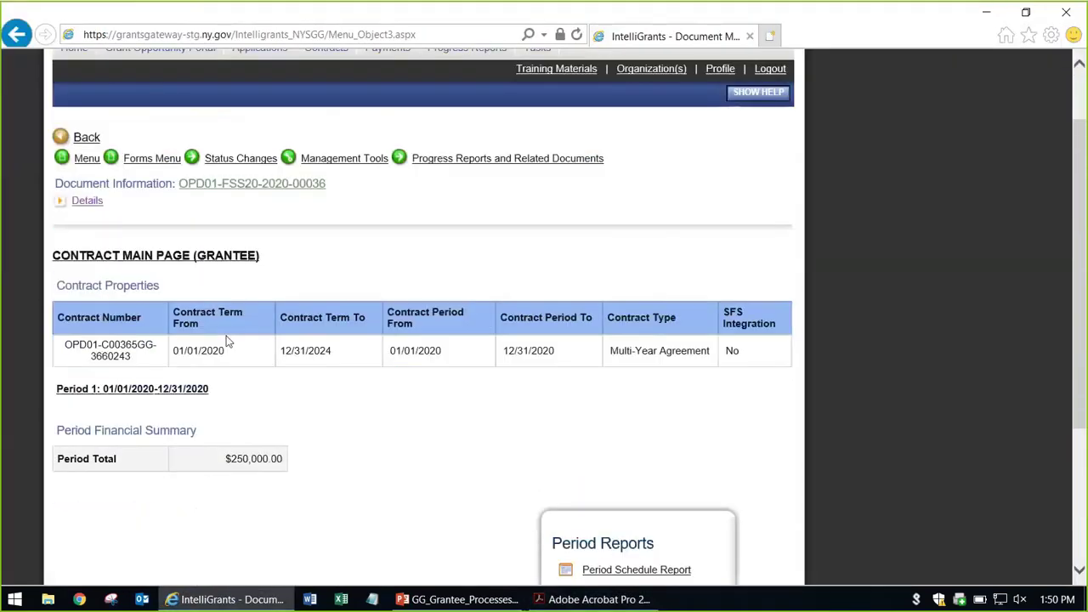
pyautogui.click(140, 167)
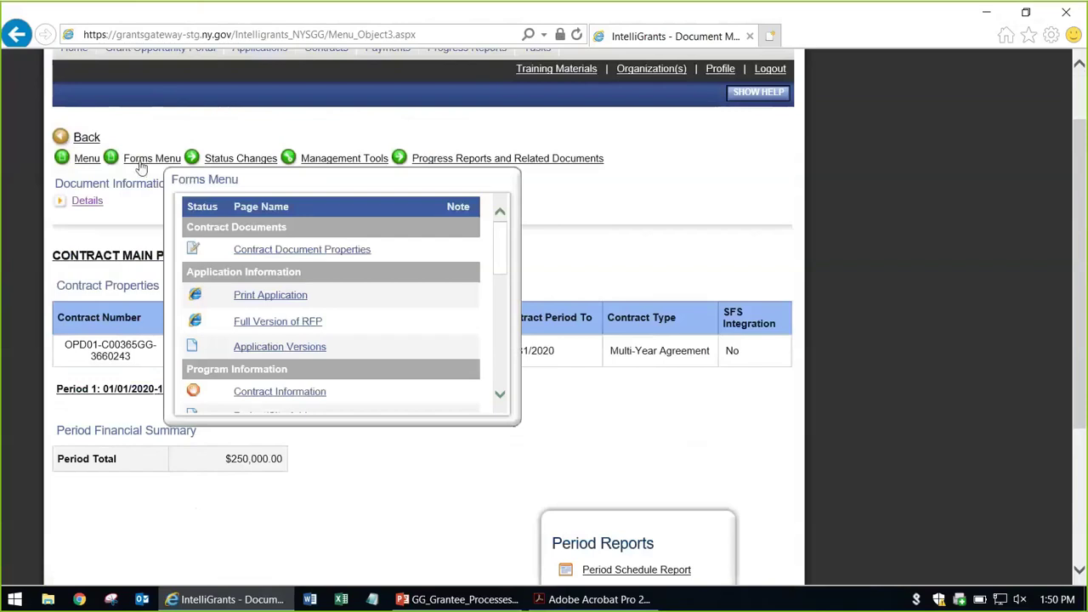
pyautogui.click(239, 160)
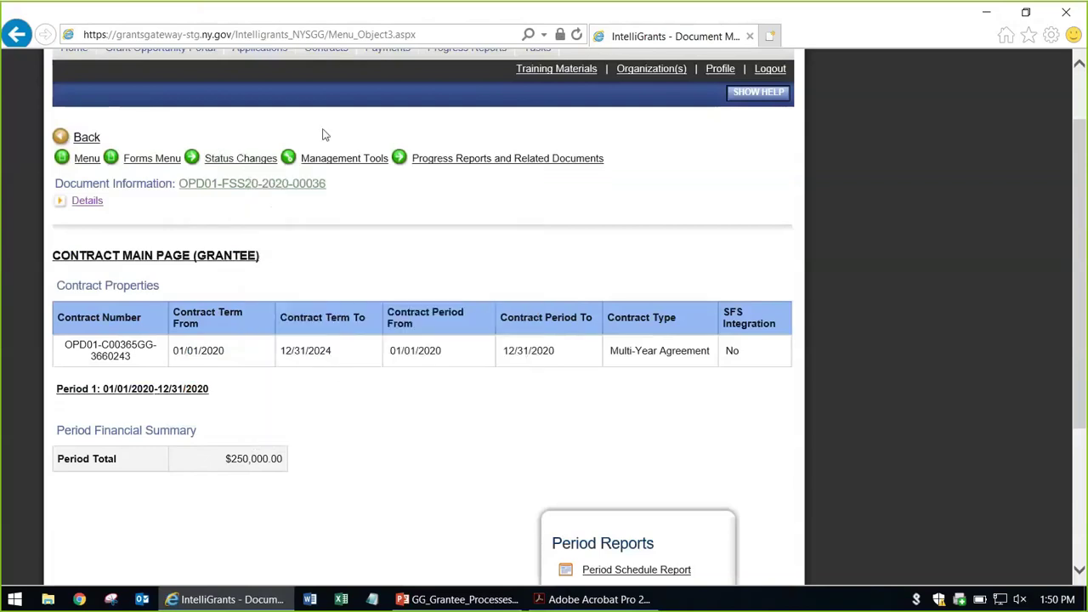
pyautogui.moveTo(350, 160)
pyautogui.moveTo(458, 164)
pyautogui.moveTo(144, 164)
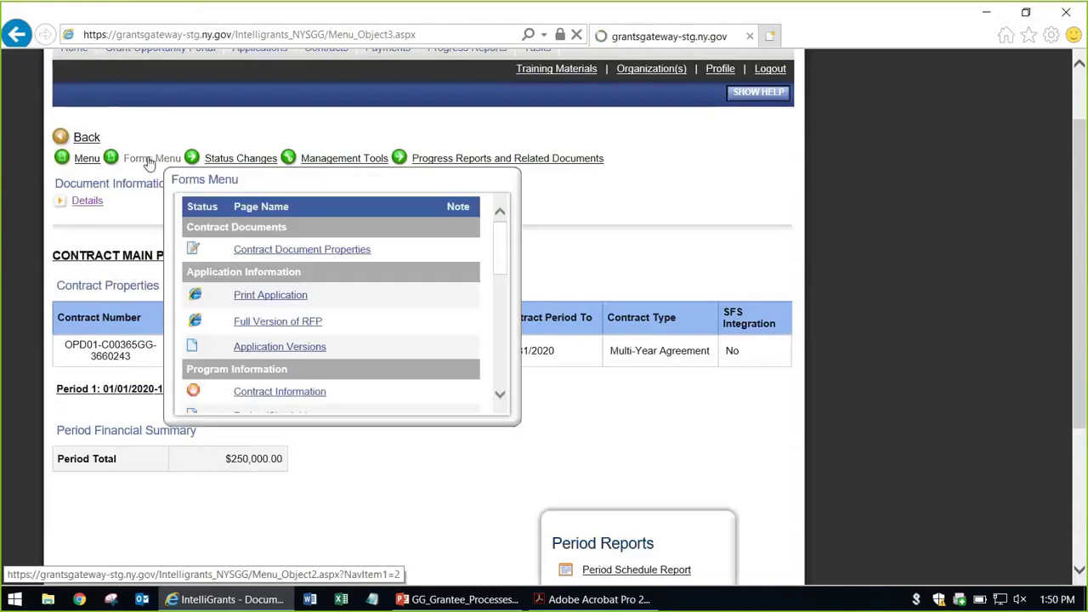
# Step: Open the contract's full forms list, look through its sections, and open the Contract Document Properties form
pyautogui.click(141, 163)
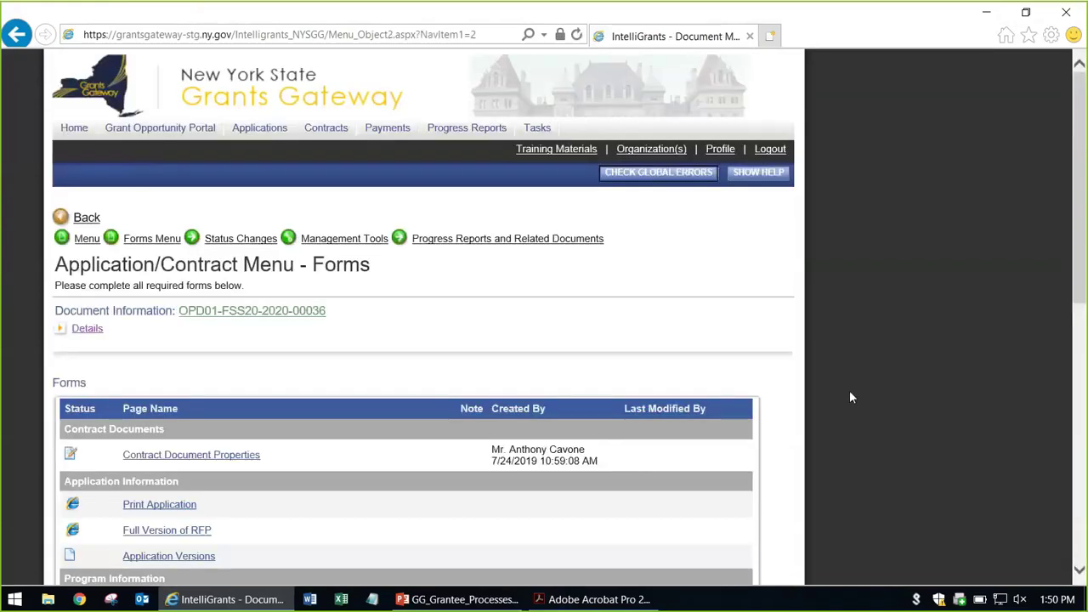
pyautogui.scroll(-7, 371, 387)
pyautogui.scroll(5, 371, 386)
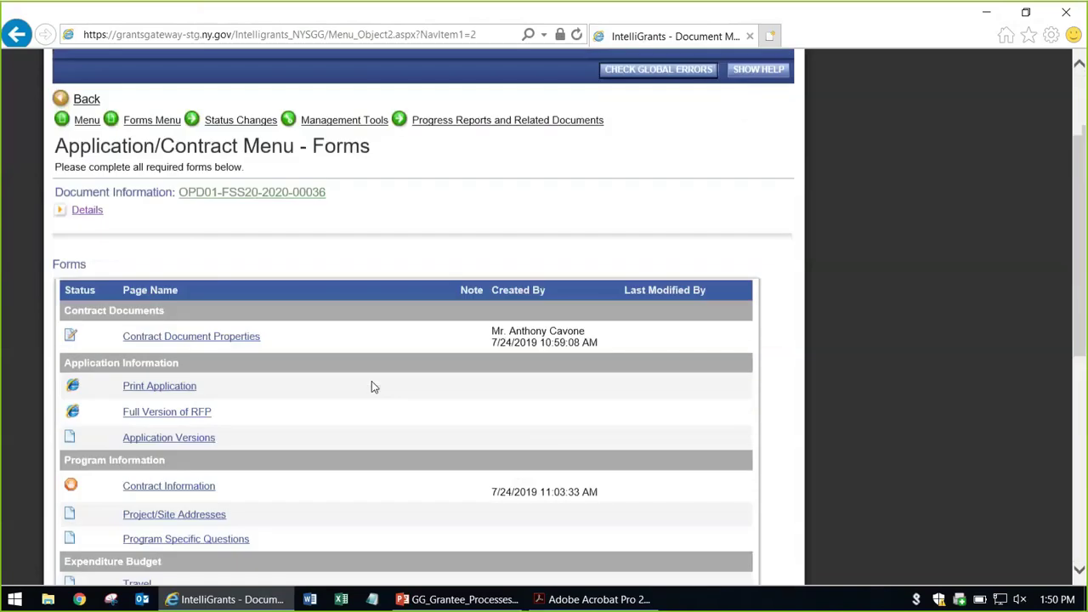
pyautogui.scroll(-1, 376, 374)
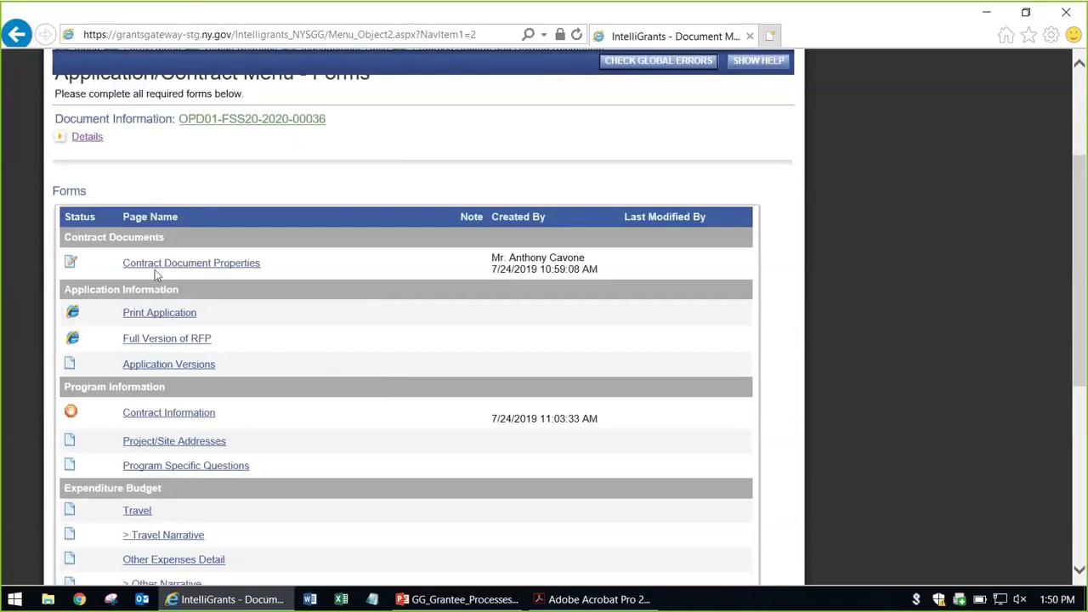
pyautogui.click(209, 265)
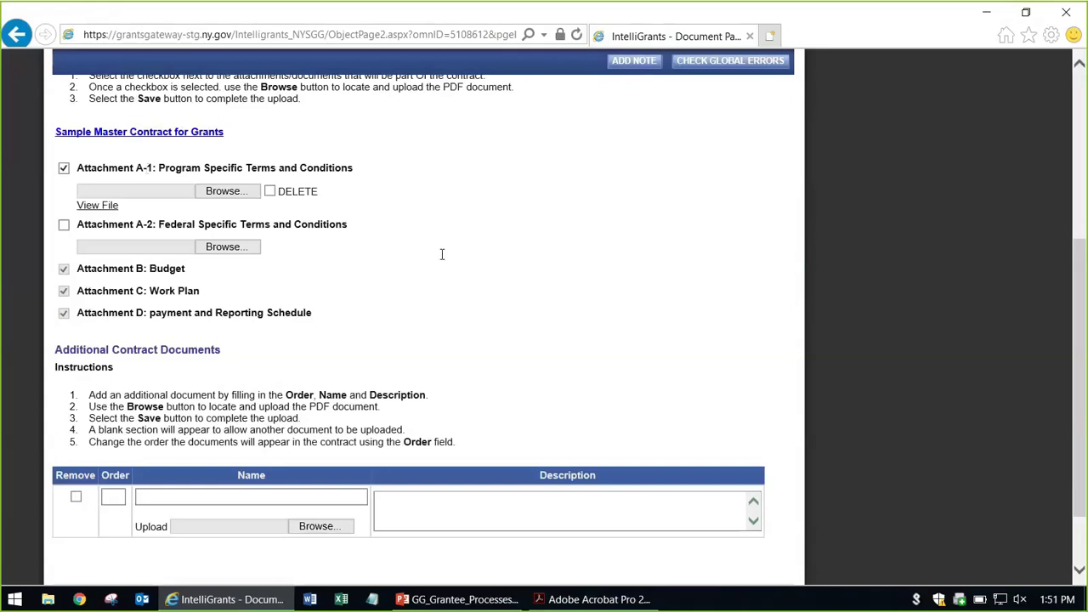
# Step: Look through the attachments and Additional Contract Documents section of Contract Document Properties, and return to the contract's forms list
pyautogui.scroll(-1, 368, 298)
pyautogui.scroll(1, 368, 298)
pyautogui.scroll(-1, 297, 315)
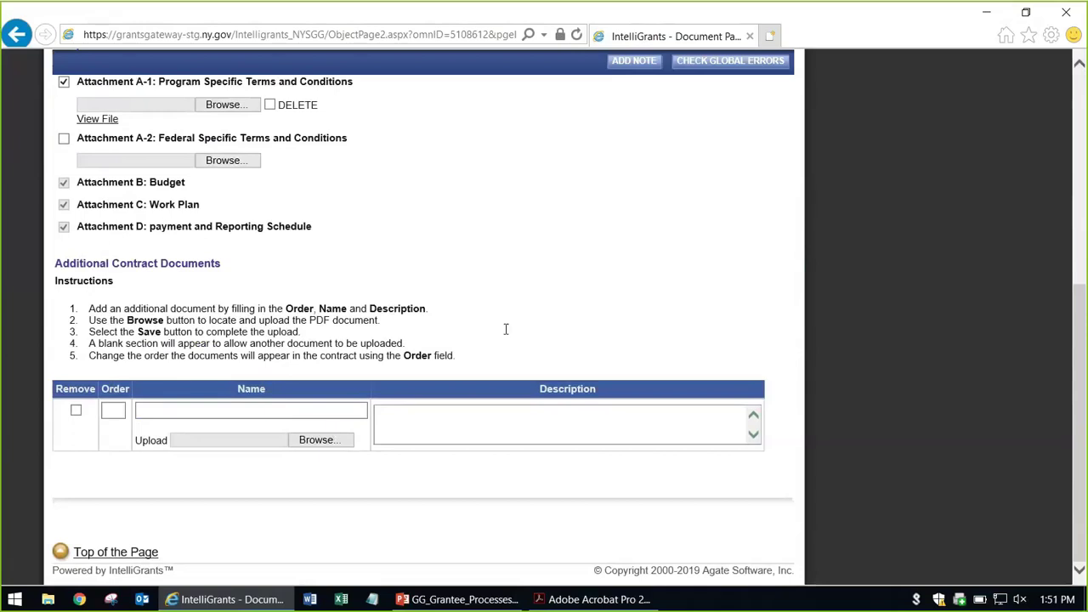
pyautogui.scroll(5, 506, 329)
pyautogui.scroll(-1, 510, 331)
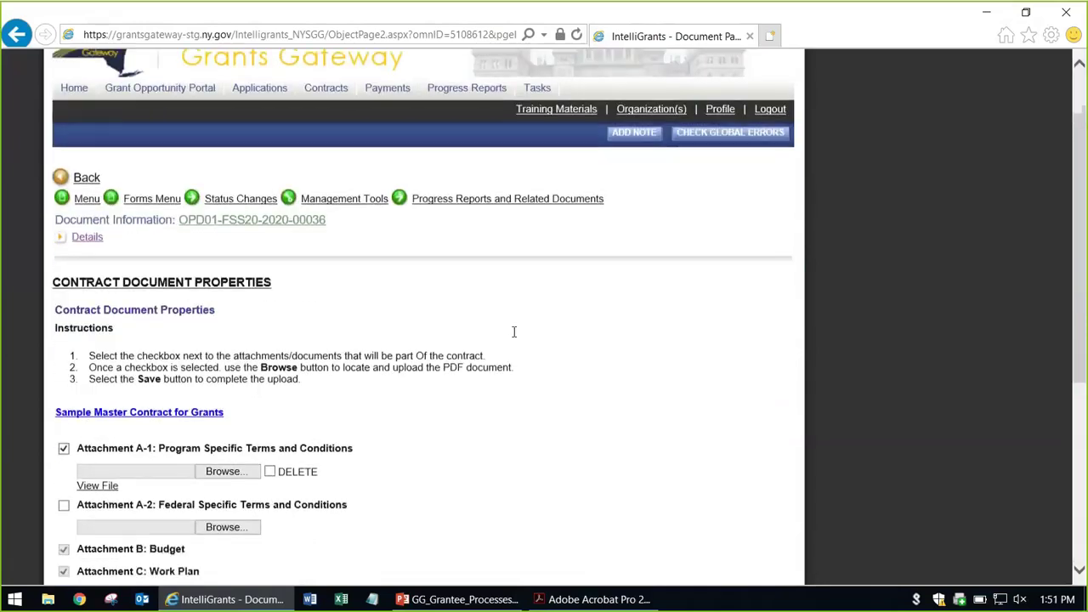
pyautogui.scroll(1, 514, 332)
pyautogui.click(141, 244)
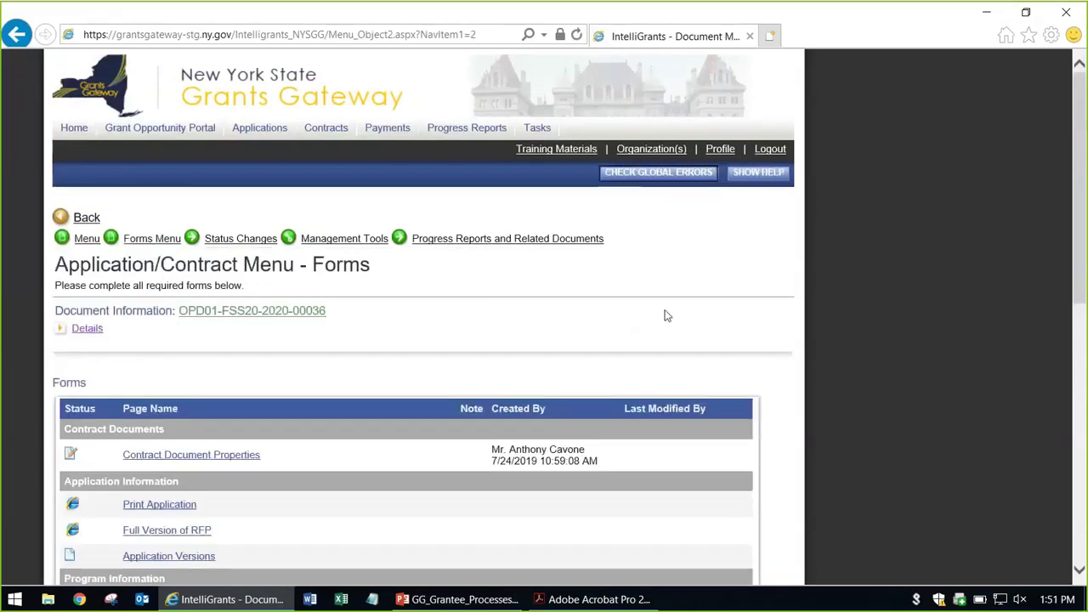
# Step: Look over the forms list, highlight the Program Information heading, and open the Contract Information form
pyautogui.scroll(-4, 668, 316)
pyautogui.scroll(-1, 425, 314)
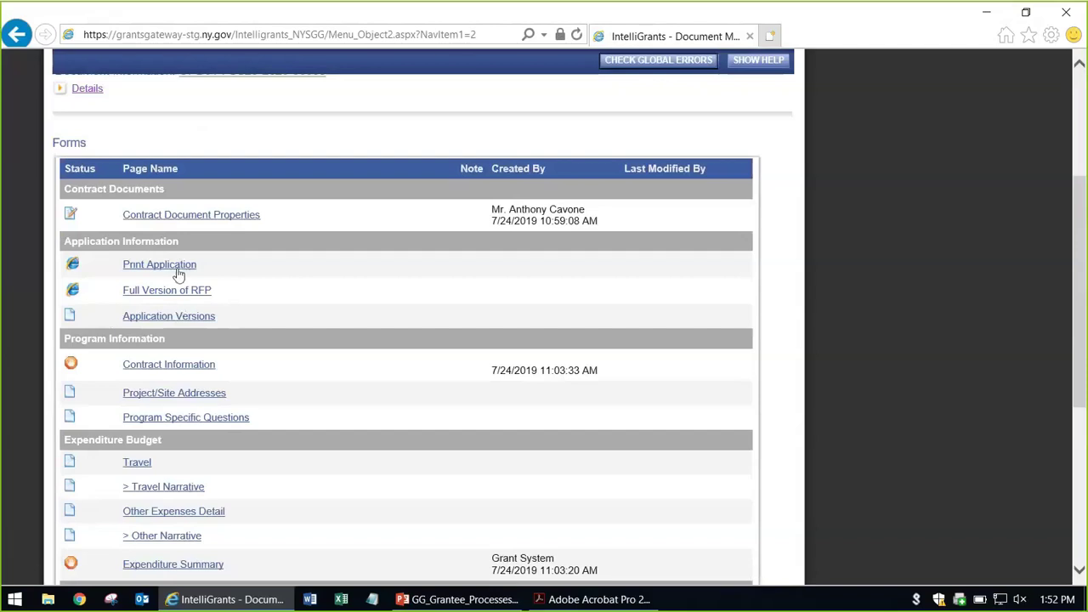
pyautogui.scroll(-3, 328, 275)
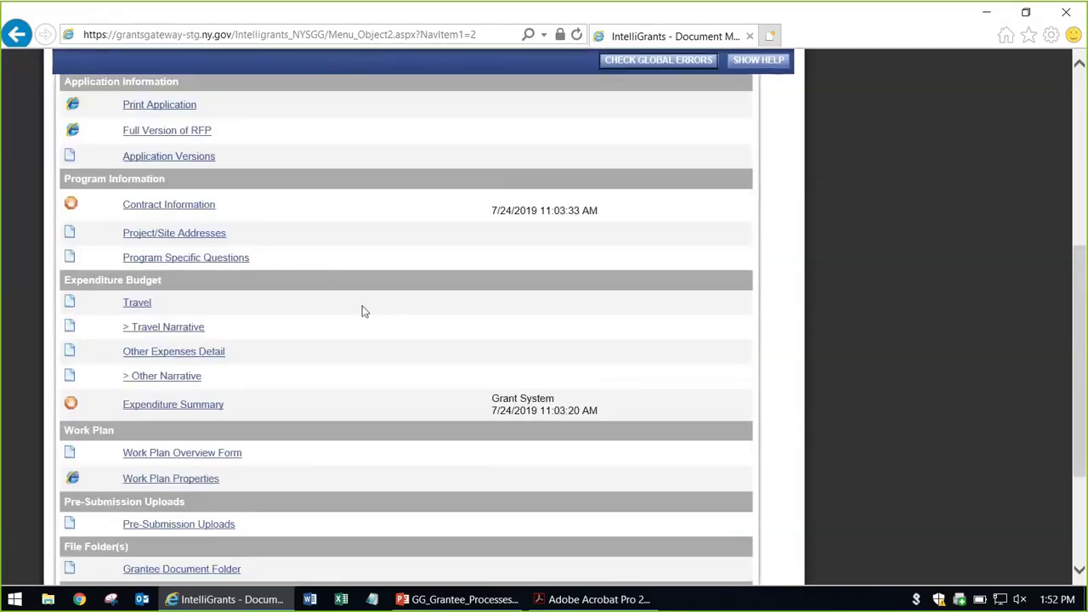
pyautogui.moveTo(135, 182); pyautogui.dragTo(71, 182)
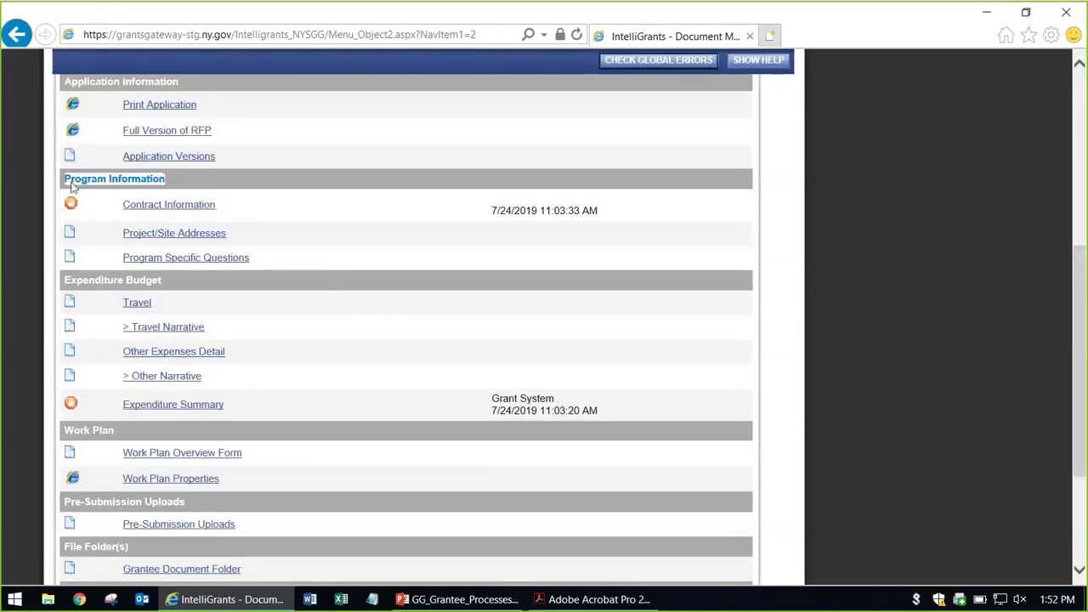
pyautogui.click(45, 207)
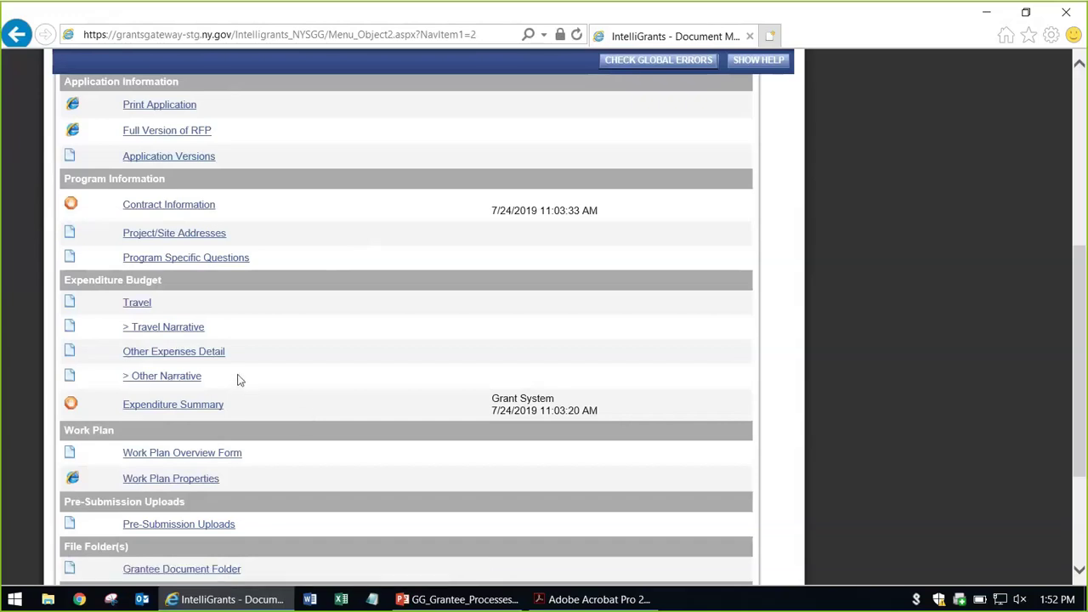
pyautogui.scroll(1, 288, 393)
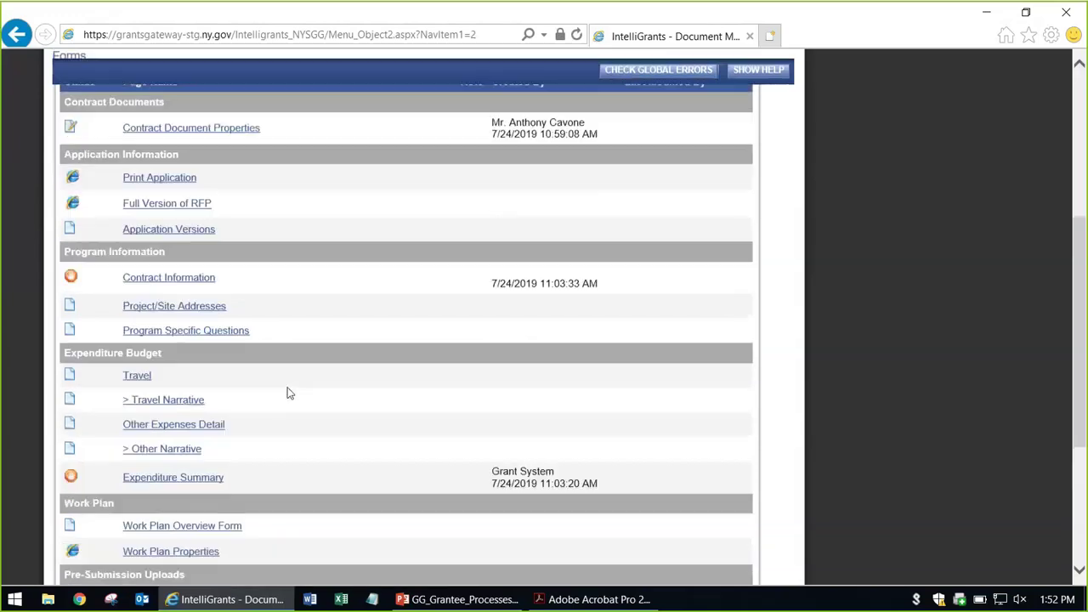
pyautogui.click(180, 294)
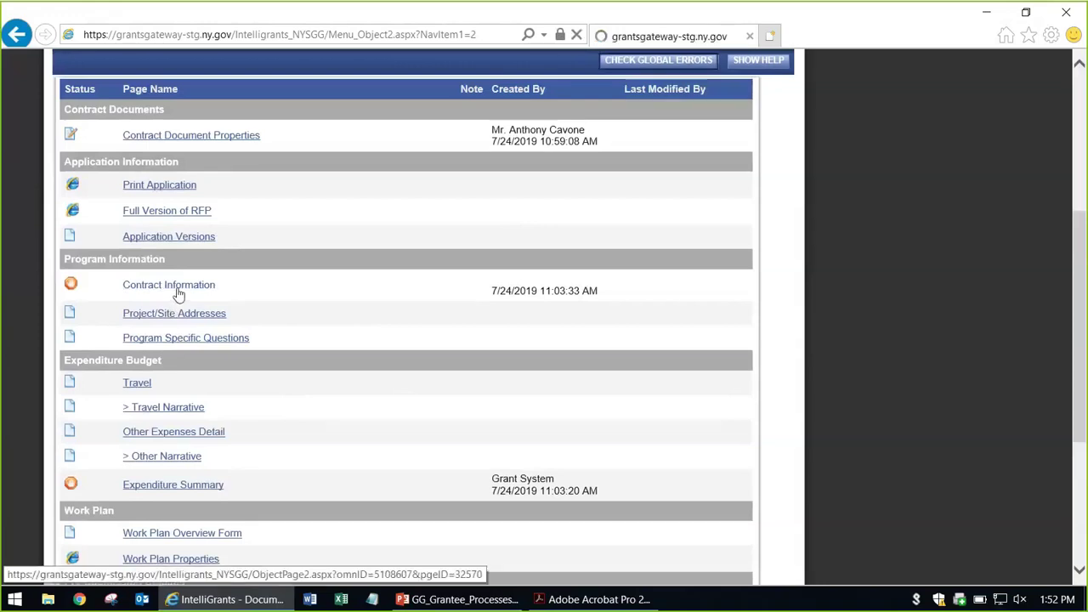
# Step: Highlight the Primary Mailing, Contract Payment and Contract Mailing address labels in turn on the Contract Information form
pyautogui.scroll(-3, 646, 393)
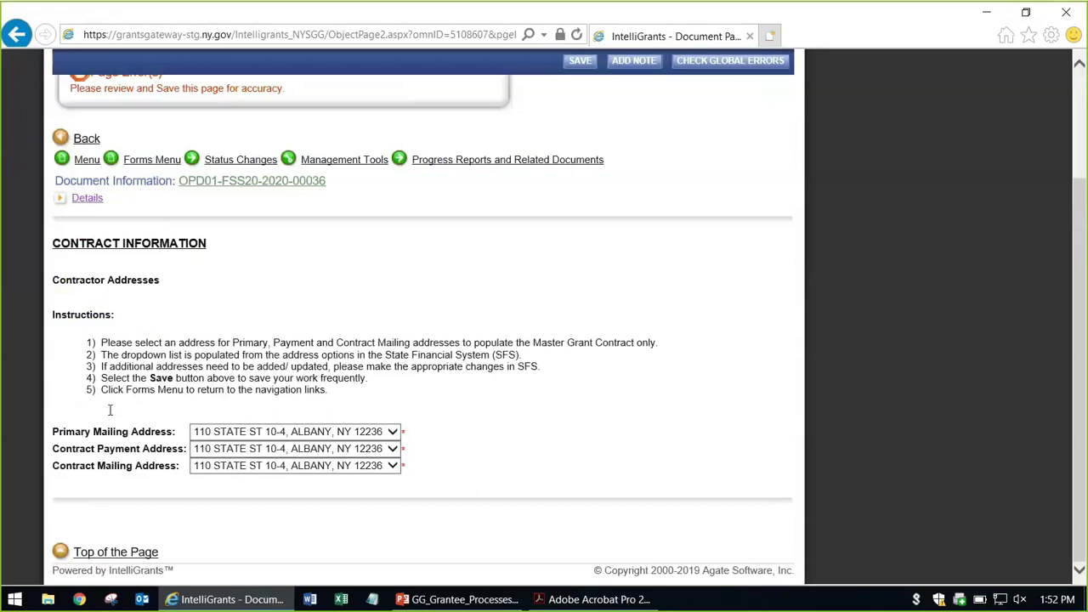
pyautogui.moveTo(54, 432); pyautogui.dragTo(132, 434)
pyautogui.moveTo(55, 449); pyautogui.dragTo(132, 455)
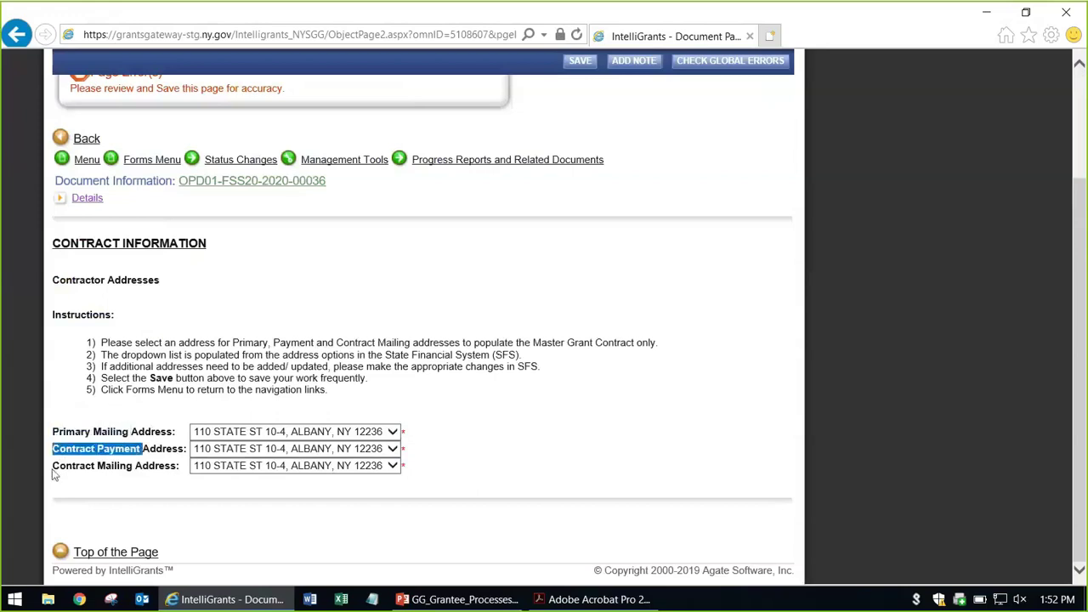
pyautogui.moveTo(53, 466); pyautogui.dragTo(134, 466)
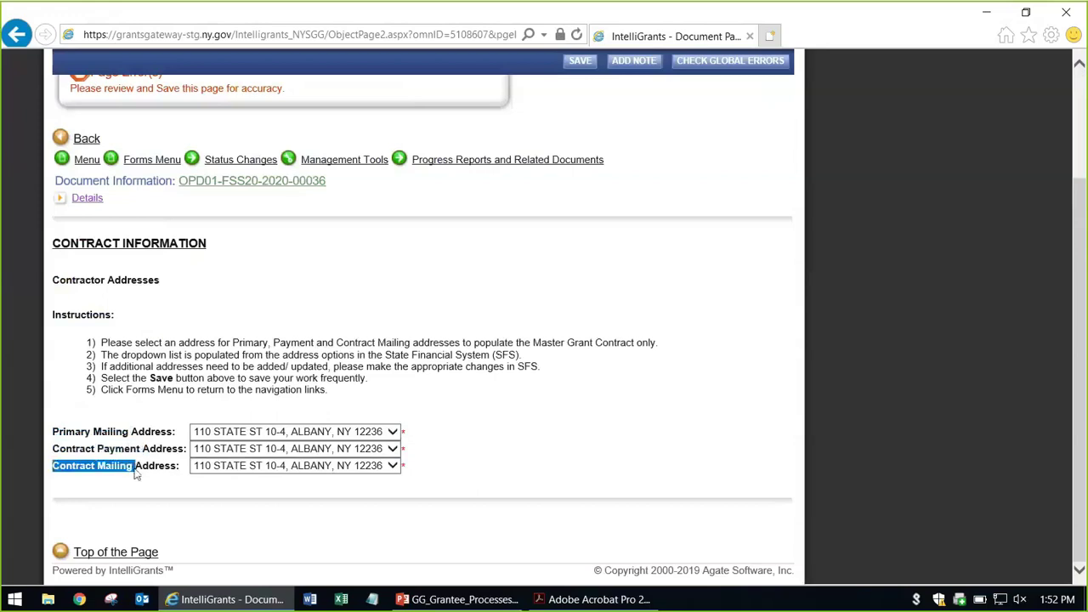
pyautogui.click(415, 415)
# Step: Inspect the available choices for the primary, payment and contract mailing addresses without changing the selections
pyautogui.click(392, 434)
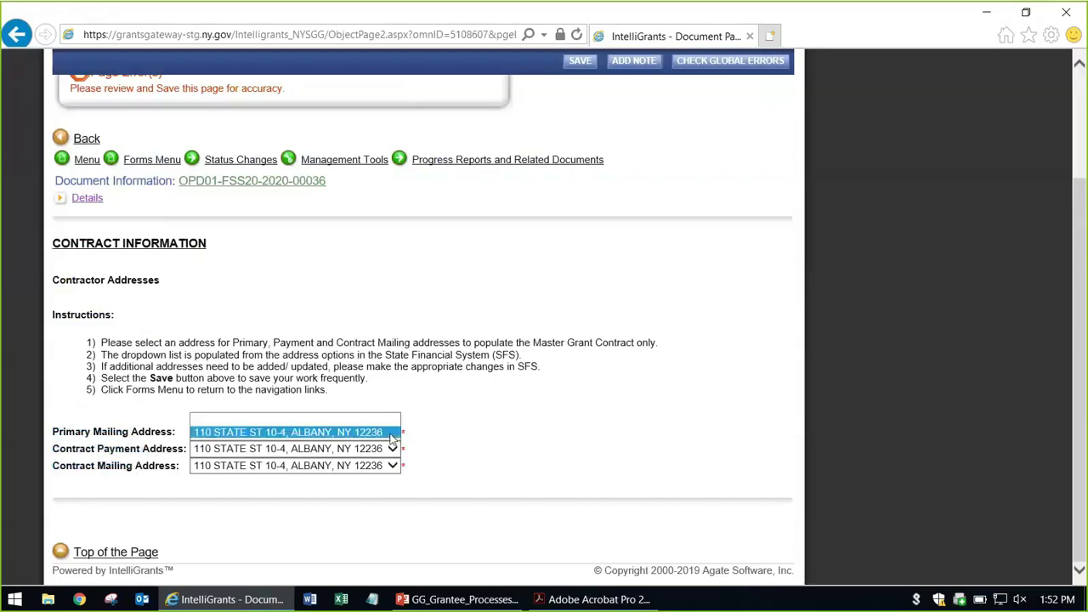
pyautogui.click(440, 440)
pyautogui.click(393, 451)
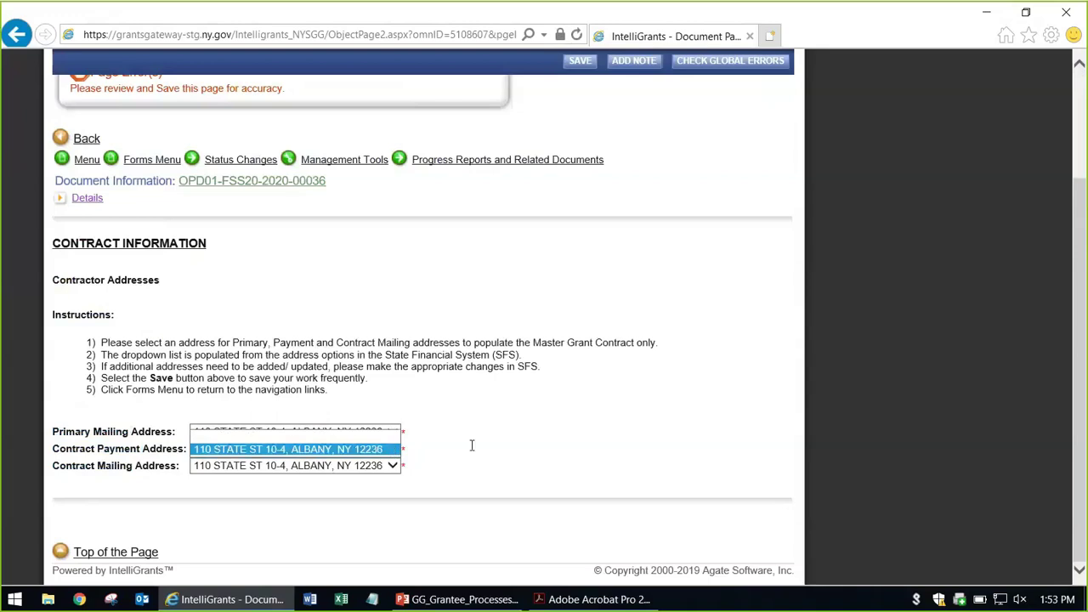
pyautogui.press('Tab')
pyautogui.click(515, 437)
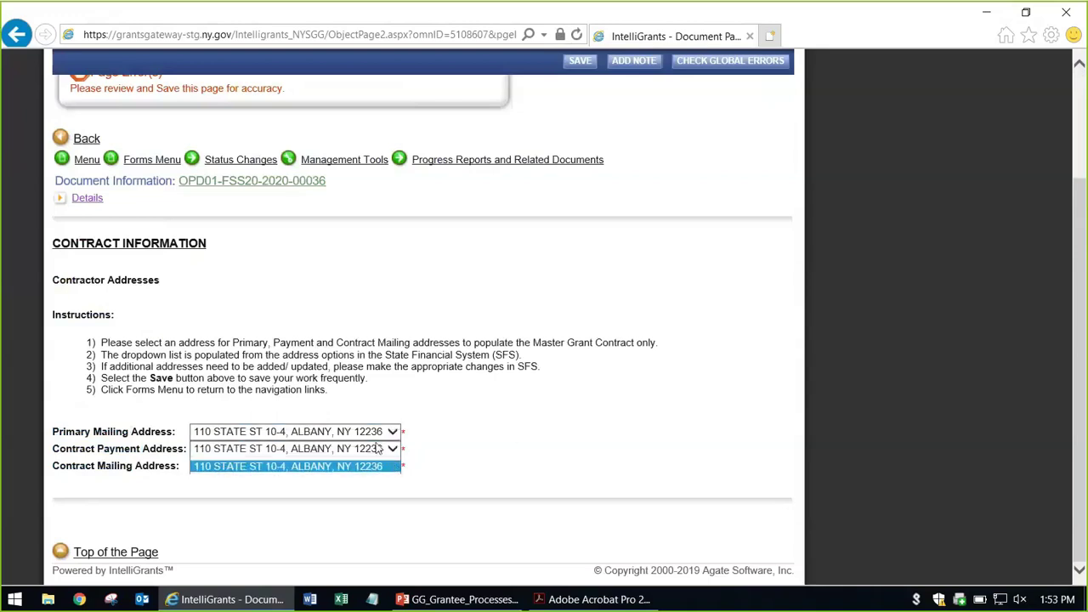
pyautogui.click(369, 433)
pyautogui.click(497, 429)
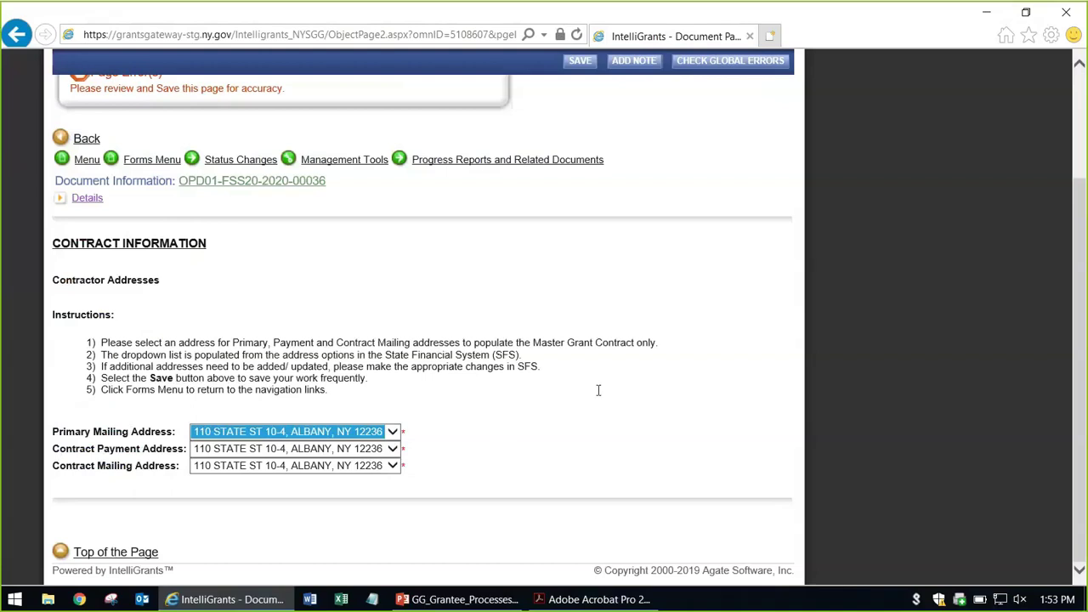
# Step: Highlight the page error text above the Contract Information form and save the form
pyautogui.scroll(2, 554, 418)
pyautogui.click(589, 109)
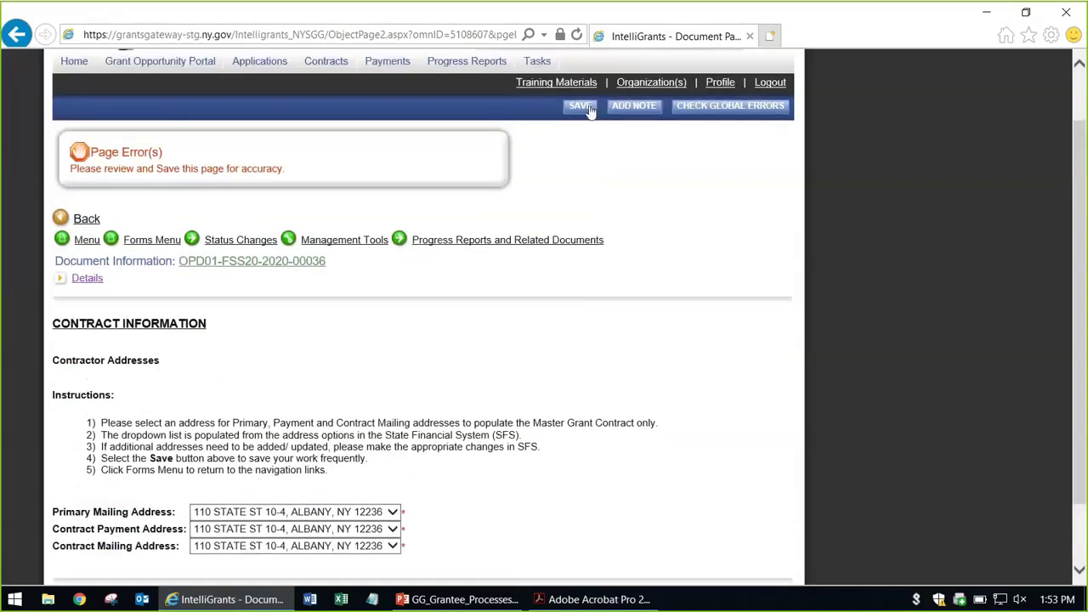
pyautogui.moveTo(72, 169); pyautogui.dragTo(284, 168)
pyautogui.click(576, 173)
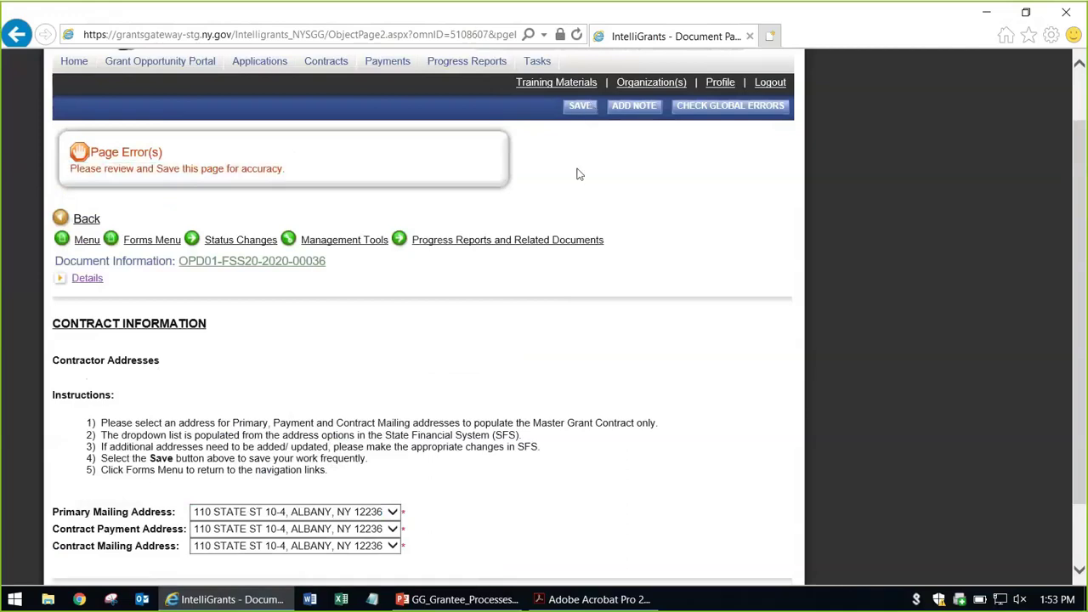
pyautogui.click(581, 109)
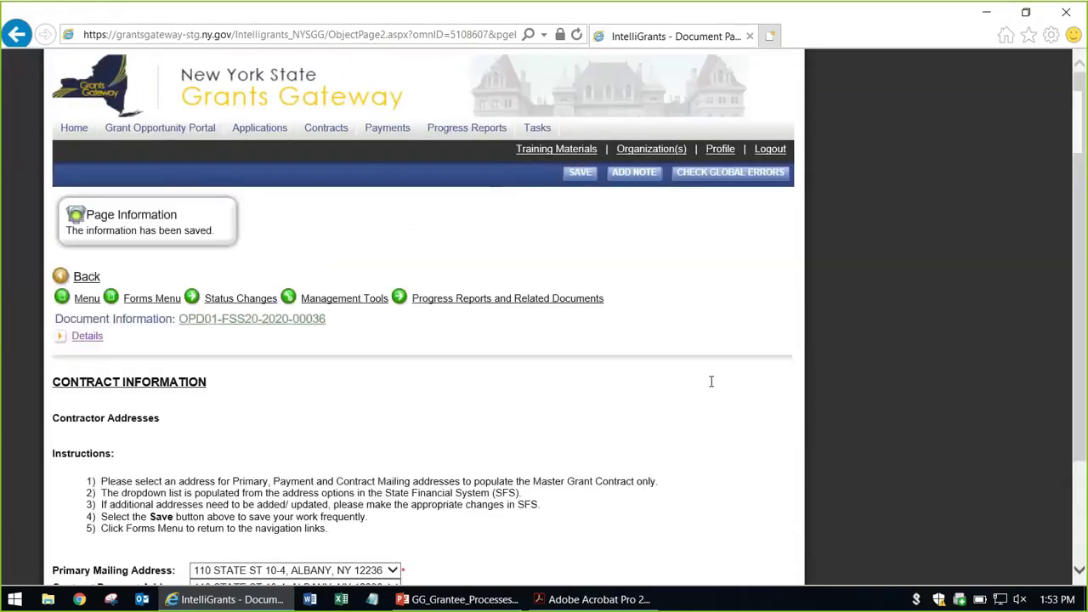
# Step: Return to the contract's forms list and open the Project/Site Addresses form
pyautogui.scroll(-1, 710, 382)
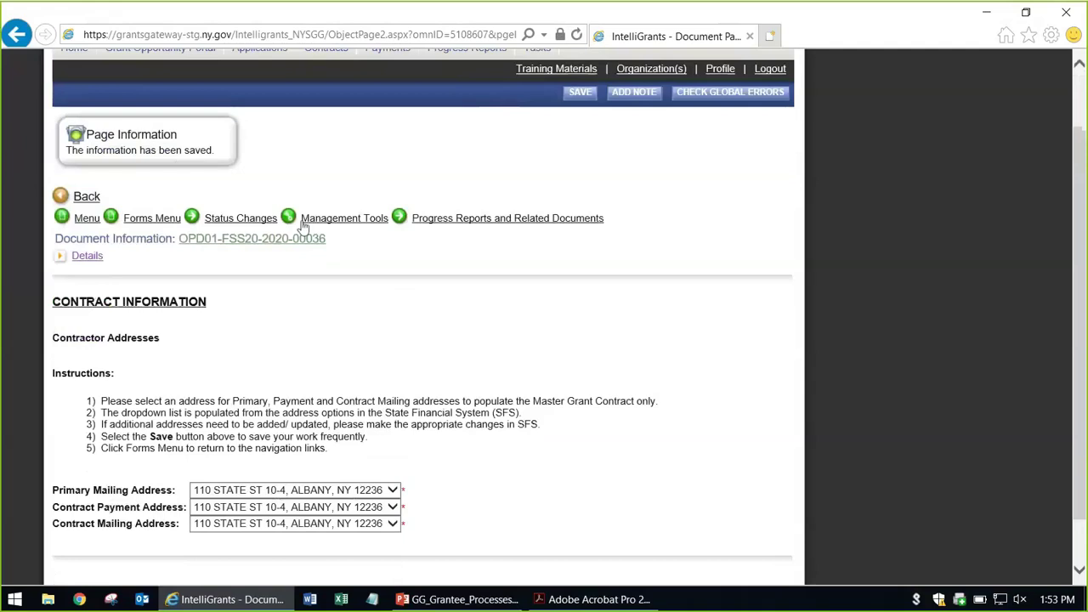
pyautogui.click(133, 223)
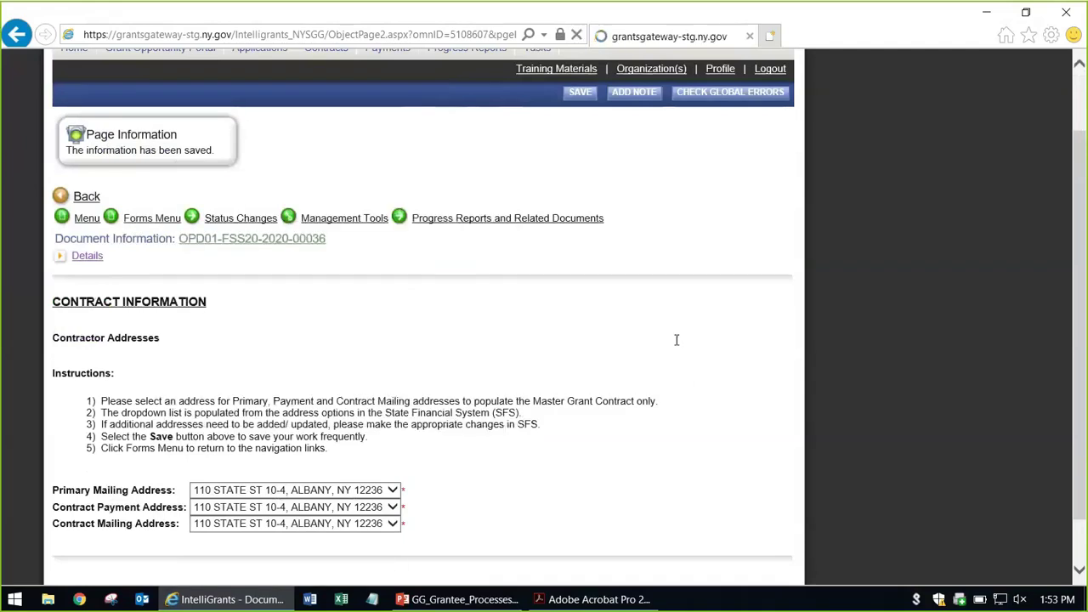
pyautogui.scroll(-5, 530, 335)
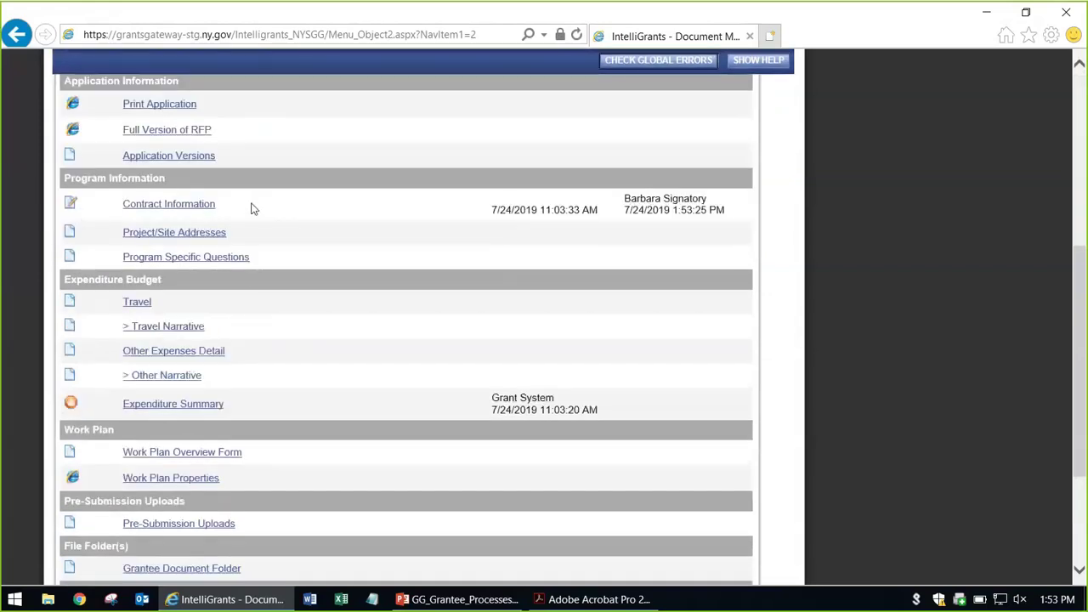
pyautogui.click(207, 240)
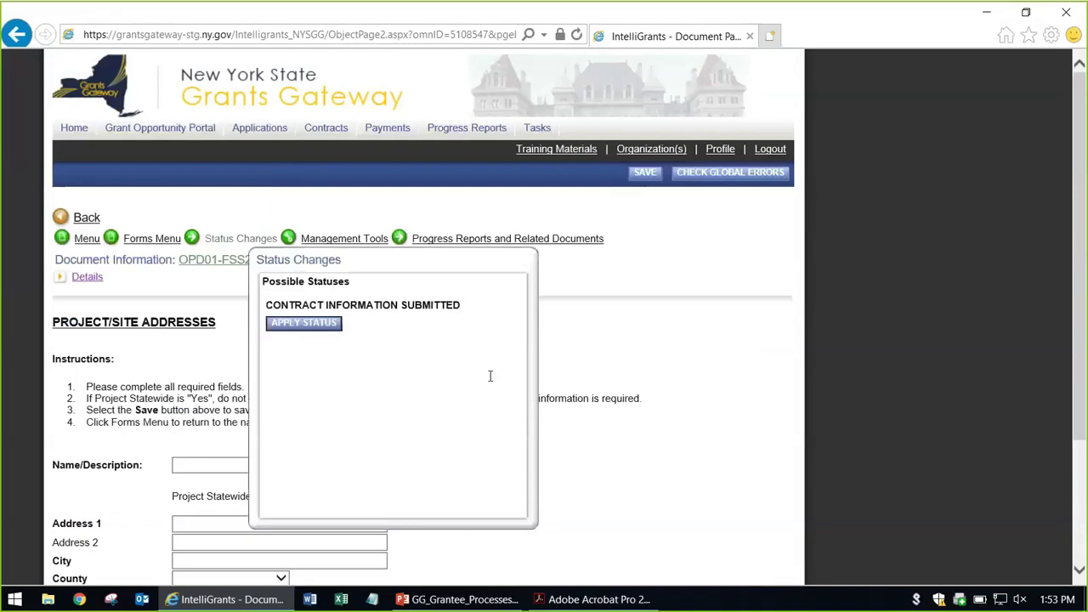
# Step: Enter Main Office as the project site's name/description and fill in its street address and city, keeping Project Statewide set to No
pyautogui.scroll(-3, 741, 394)
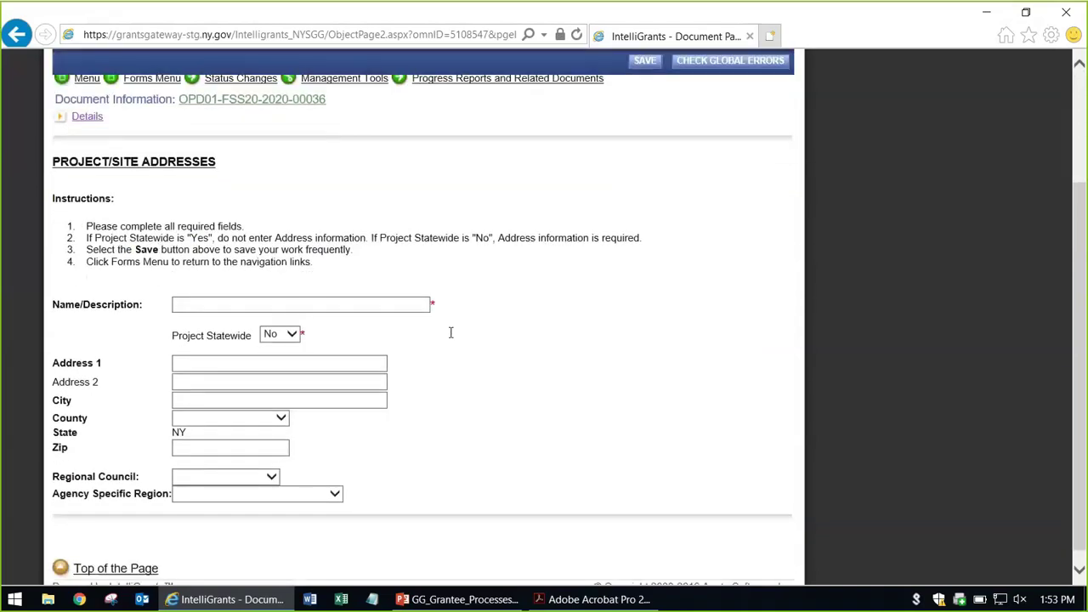
pyautogui.click(397, 299)
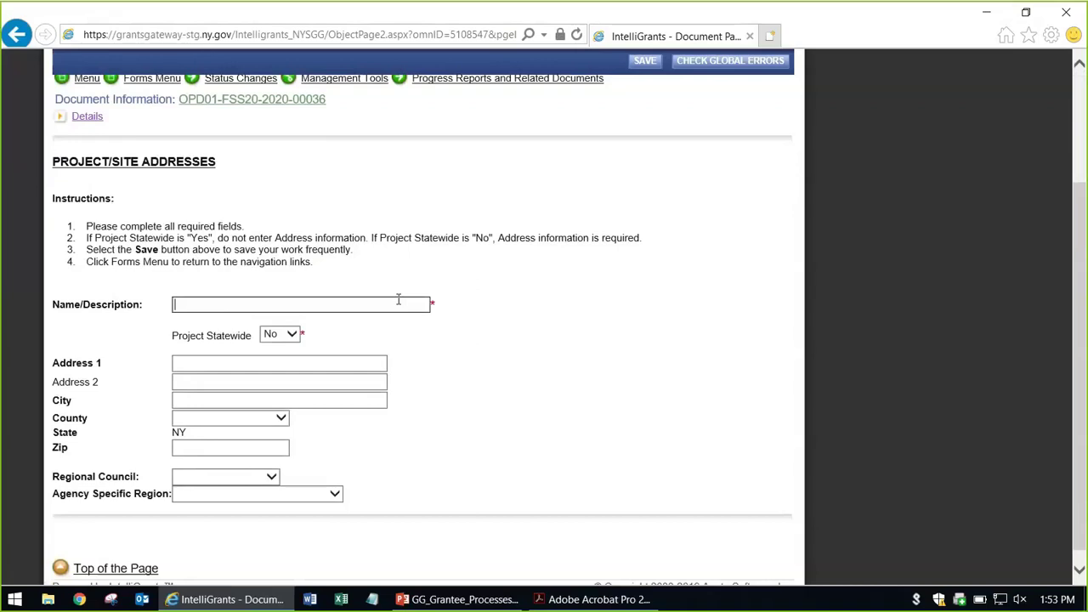
pyautogui.write('Main Office')
pyautogui.press('Tab')
pyautogui.press('Tab')
pyautogui.write('123')
pyautogui.press('Down')
pyautogui.press('Return')
pyautogui.press('Tab')
pyautogui.press('Tab')
pyautogui.write('Albany')
pyautogui.press('Tab')
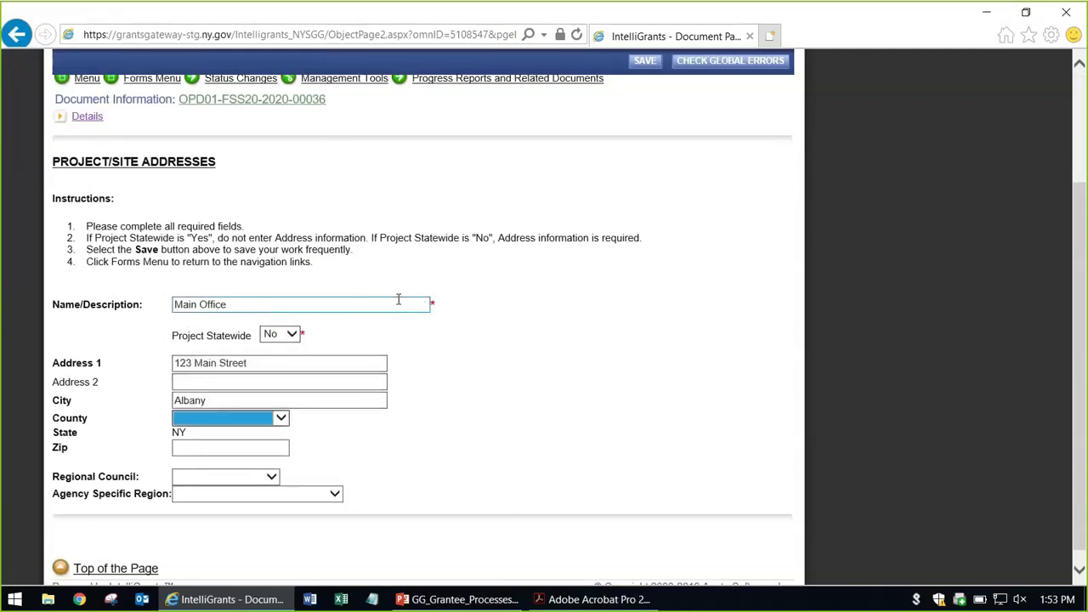
# Step: Set the site's county to Albany County and enter the ZIP code
pyautogui.press('a')
pyautogui.press('Tab')
pyautogui.write('123')
pyautogui.press('Down')
pyautogui.press('Return')
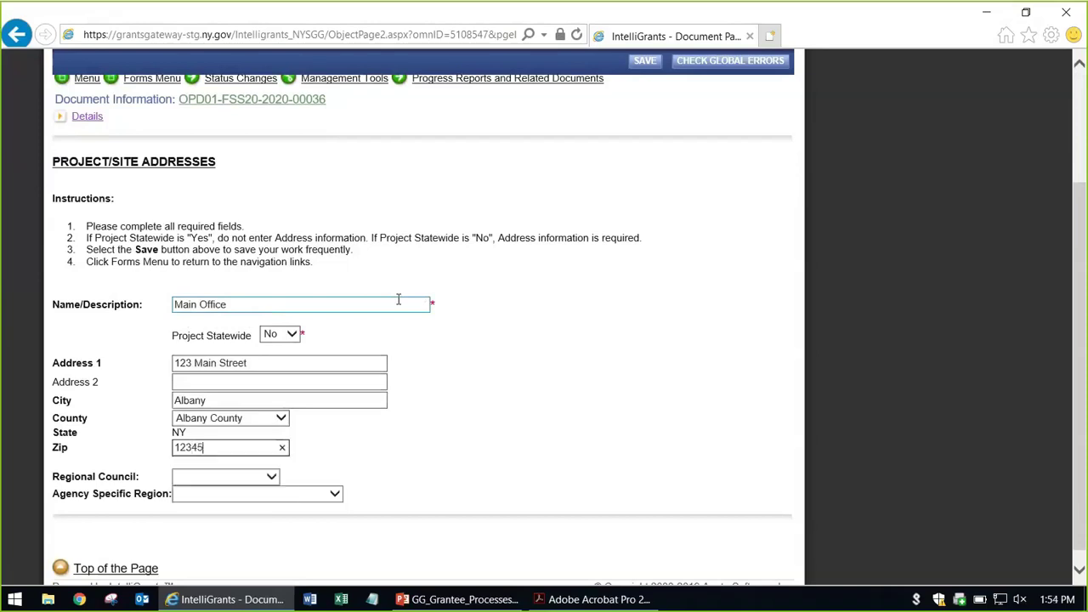
pyautogui.press('Tab')
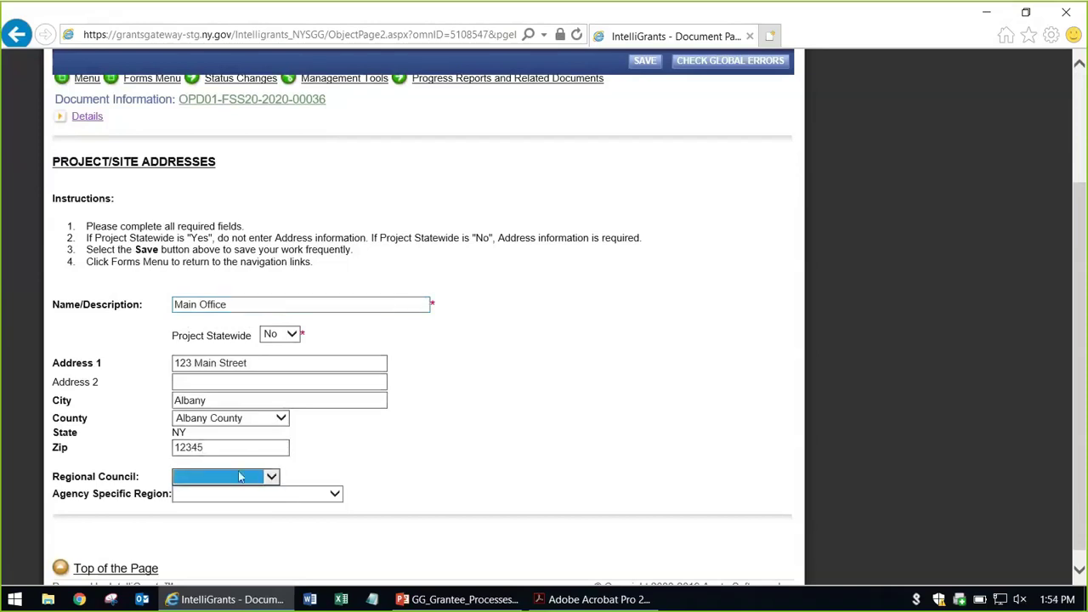
# Step: Check the Regional Council choices, set the Agency Specific Region to Capital District DDRO - Region 3, and save the form
pyautogui.click(270, 477)
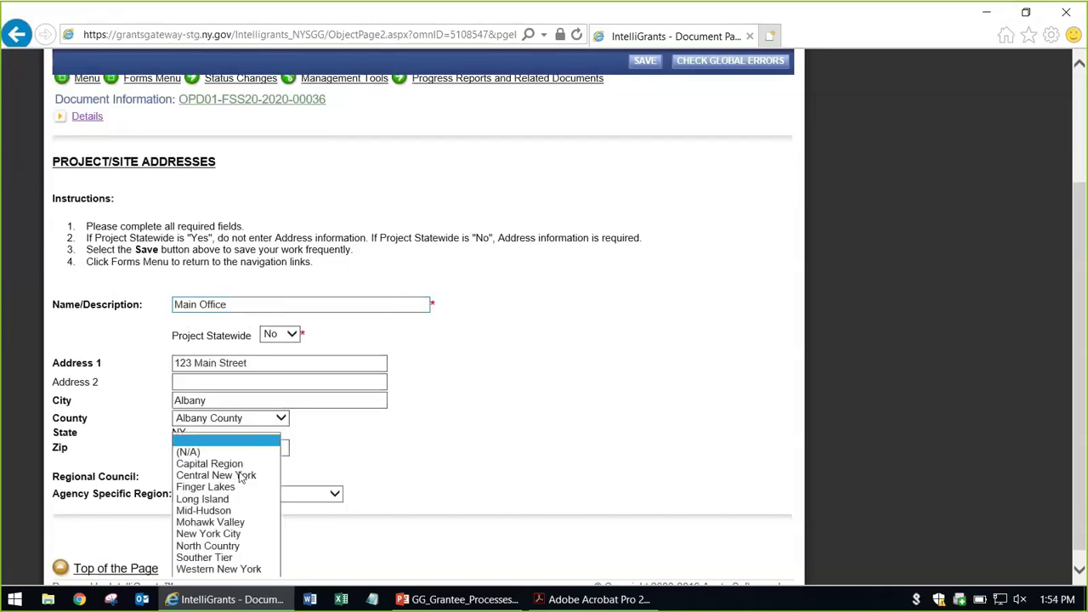
pyautogui.click(395, 443)
pyautogui.click(335, 493)
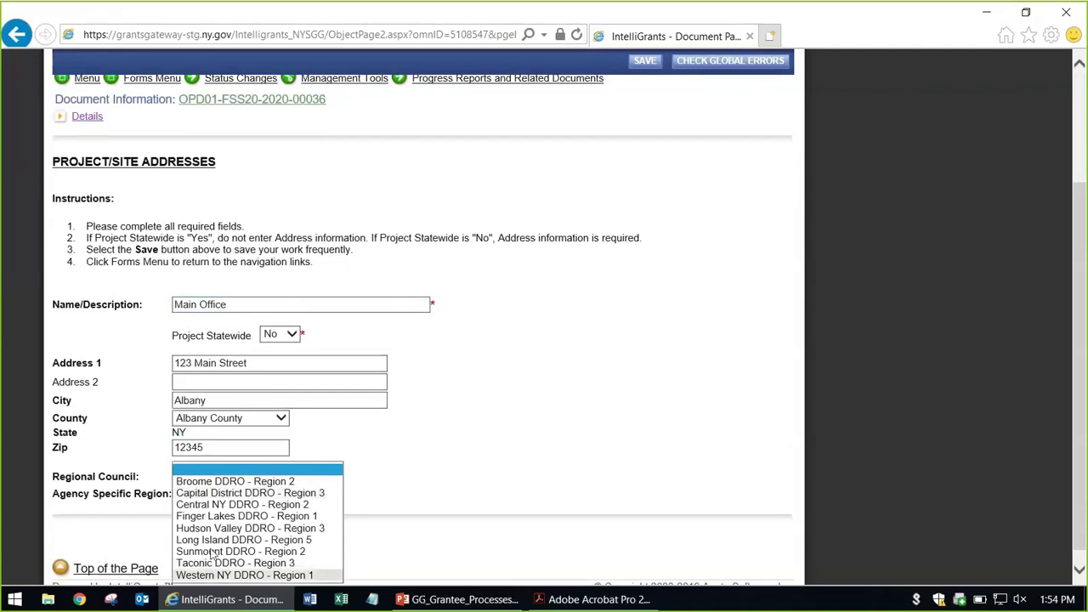
pyautogui.click(195, 493)
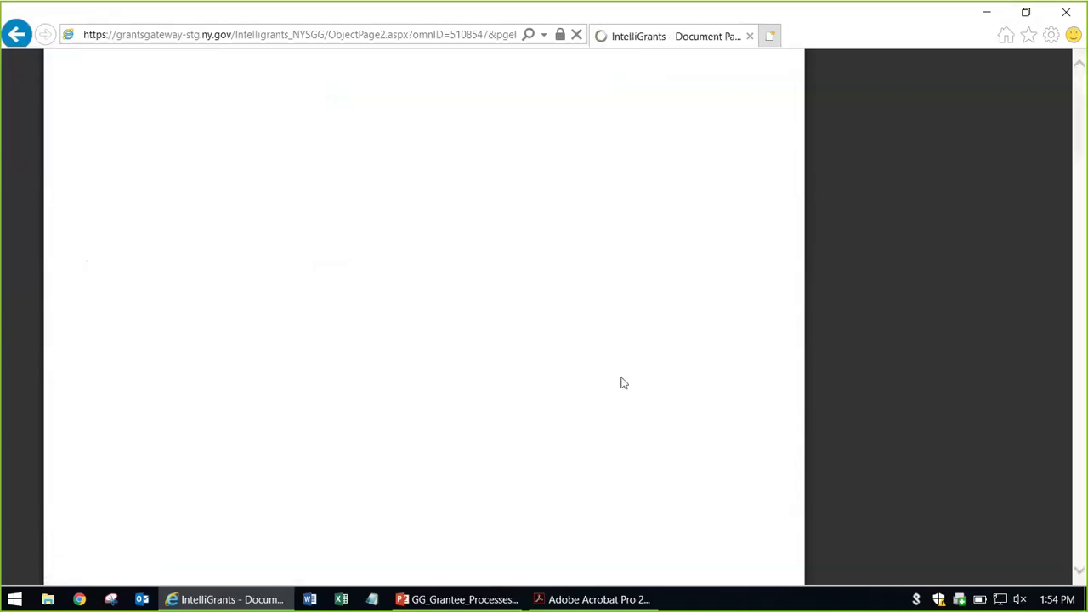
# Step: Review the saved site address and return to the Program Information section of the contract's forms list
pyautogui.scroll(-3, 636, 412)
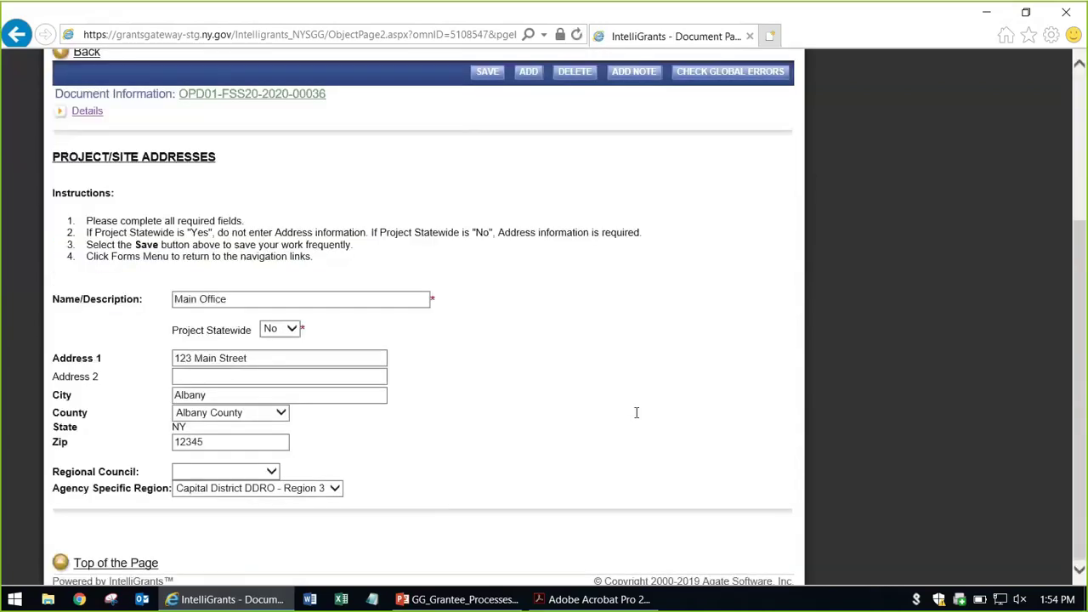
pyautogui.scroll(3, 510, 383)
pyautogui.moveTo(145, 228)
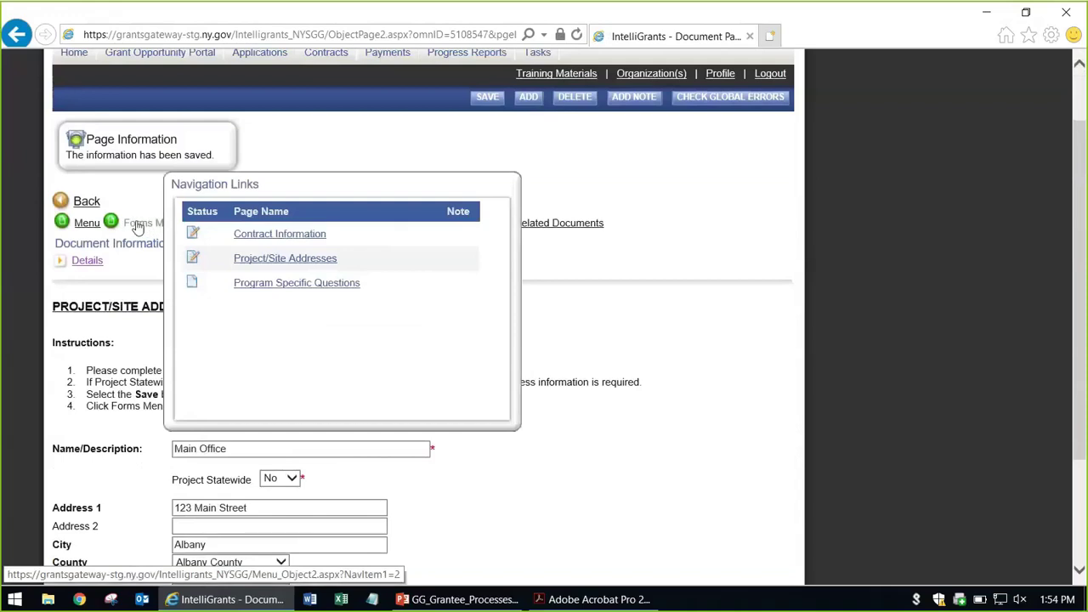
pyautogui.click(138, 227)
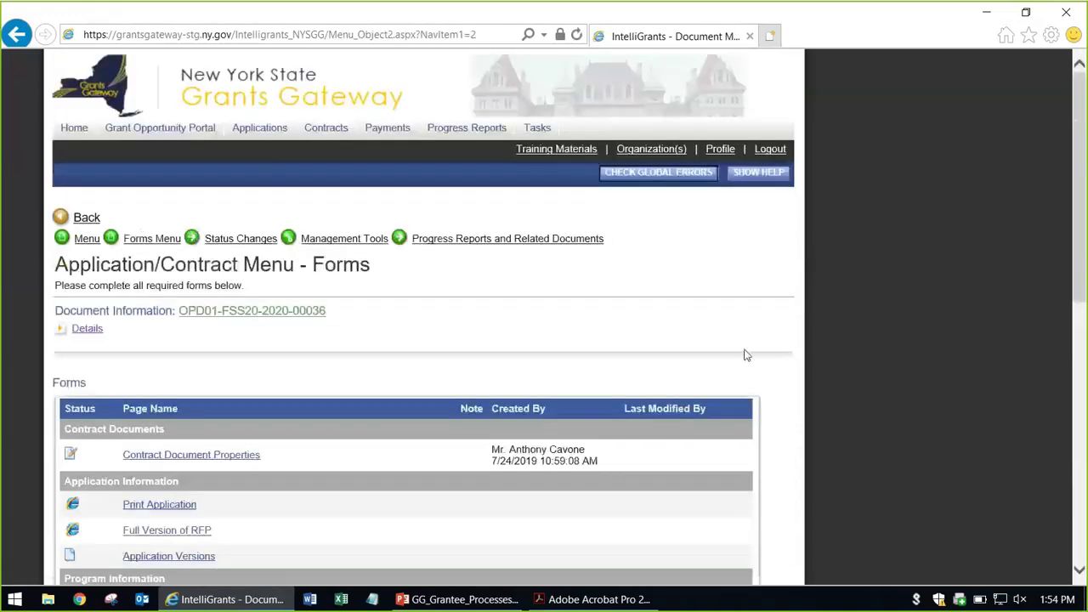
pyautogui.scroll(-4, 652, 351)
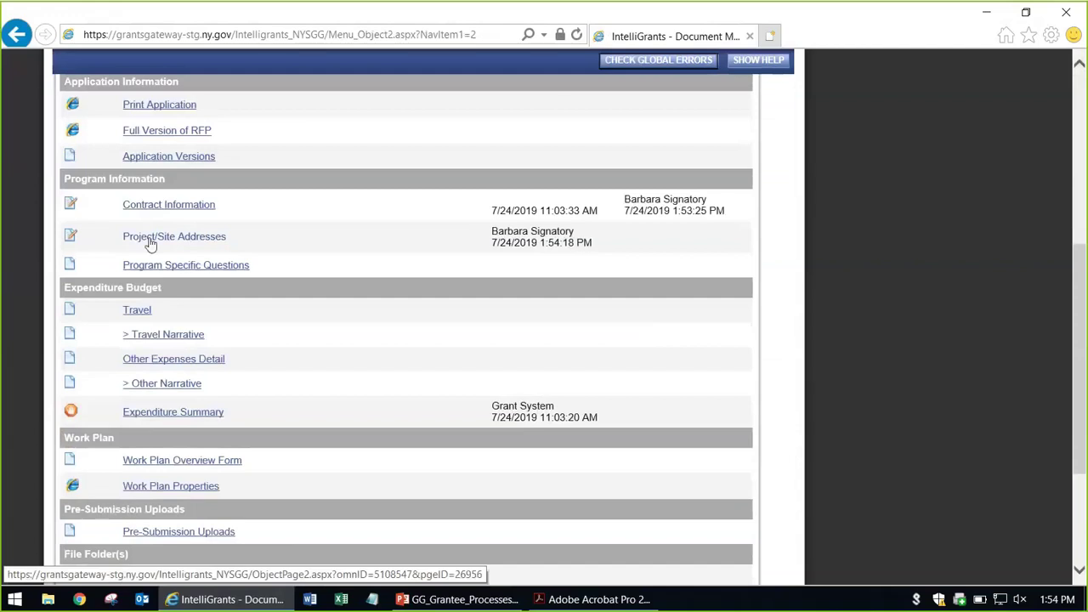
# Step: Complete the Program Specific Questions form with Project Title "Family Support Services FY 2020" and prequalified answer Yes, and save it
pyautogui.click(243, 266)
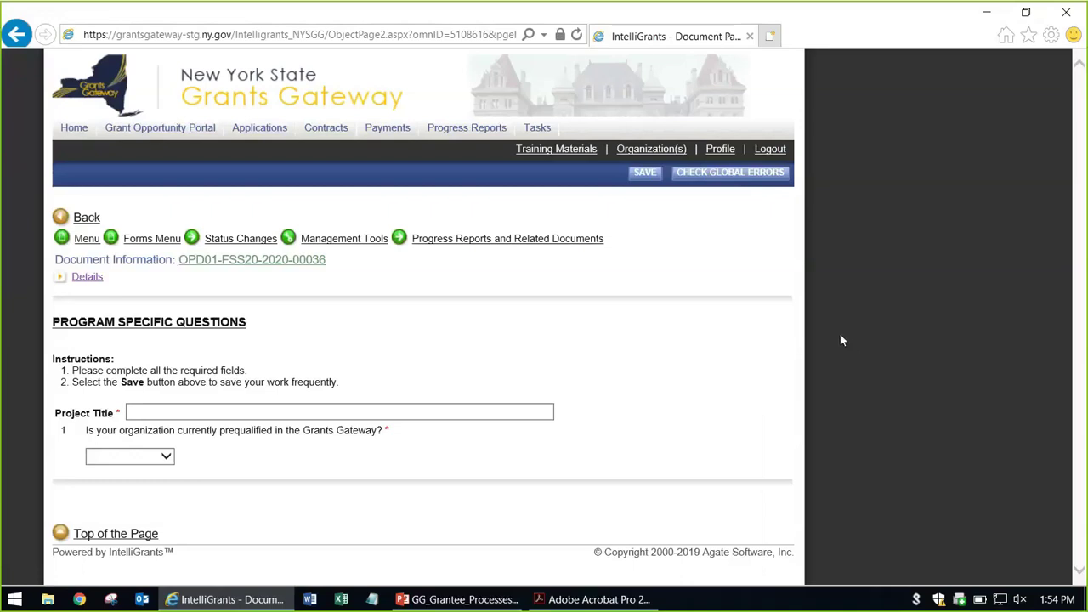
pyautogui.click(278, 413)
pyautogui.write('Family Support Services FY 2020')
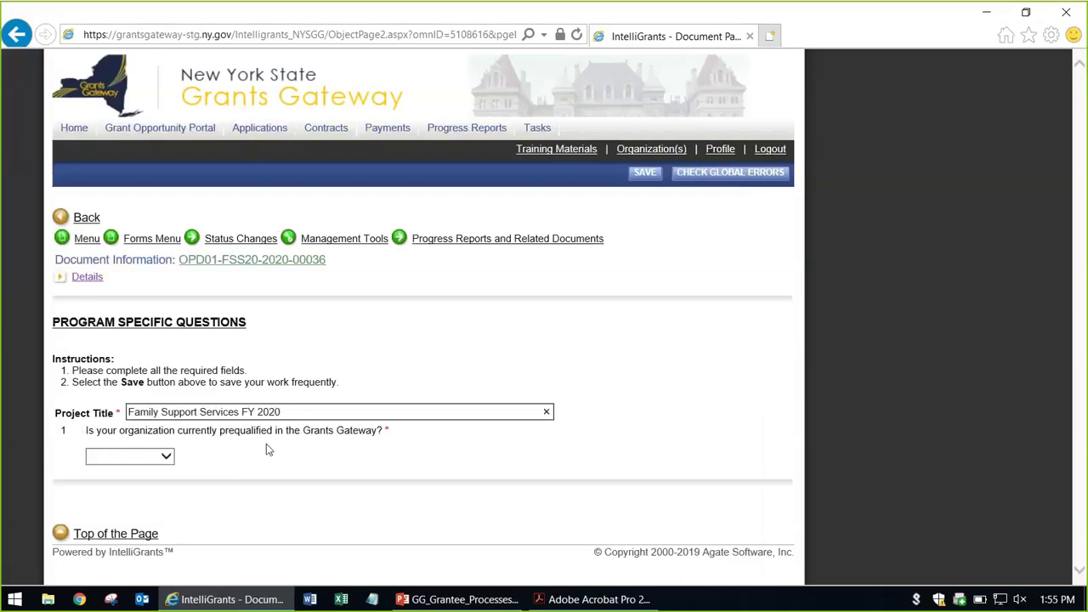
pyautogui.click(166, 457)
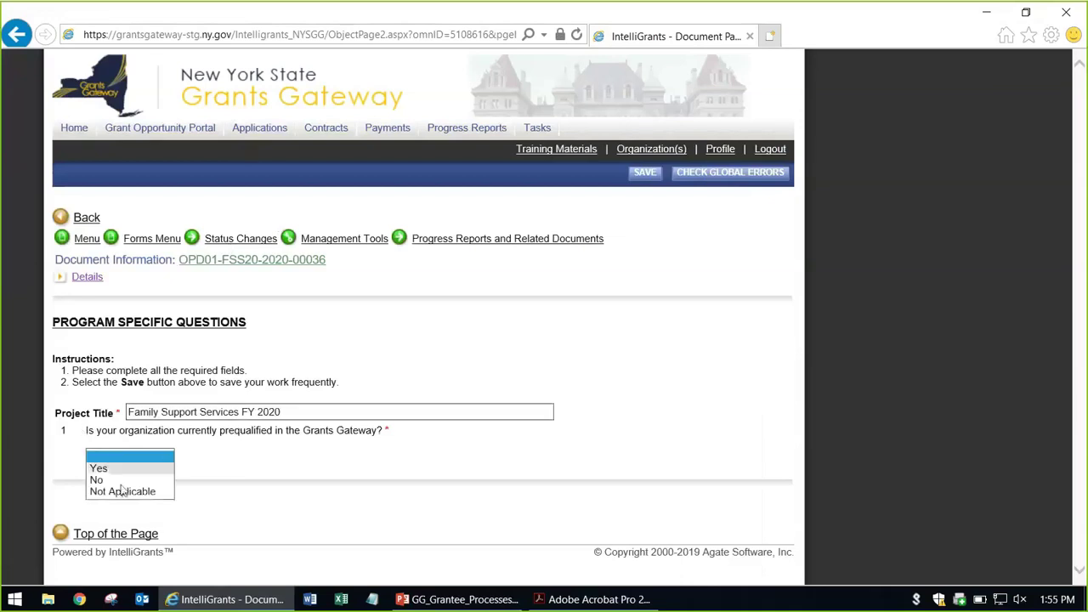
pyautogui.click(266, 470)
pyautogui.click(165, 457)
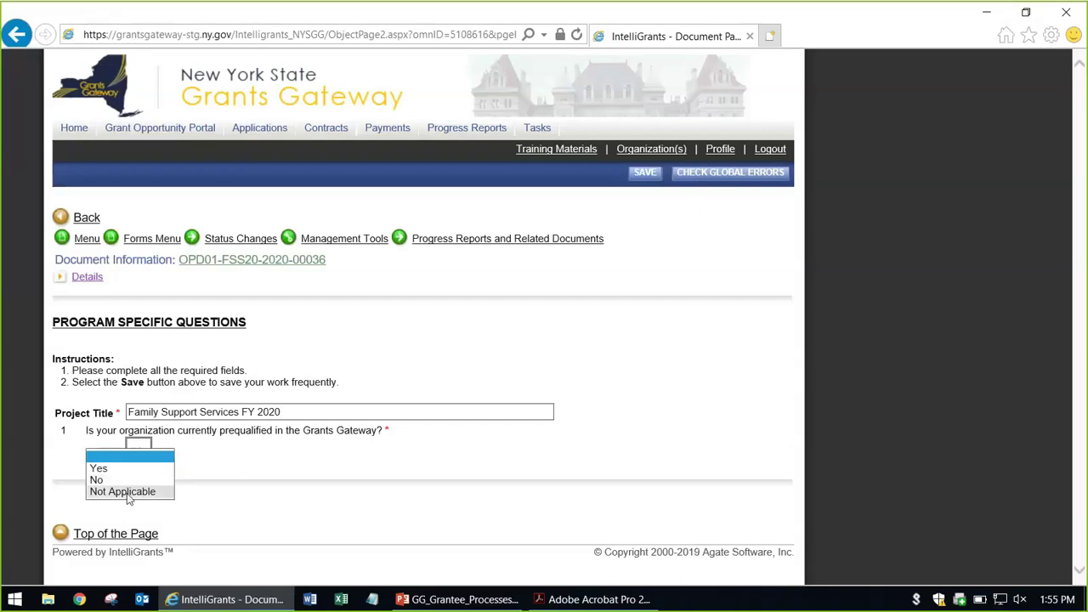
pyautogui.click(106, 469)
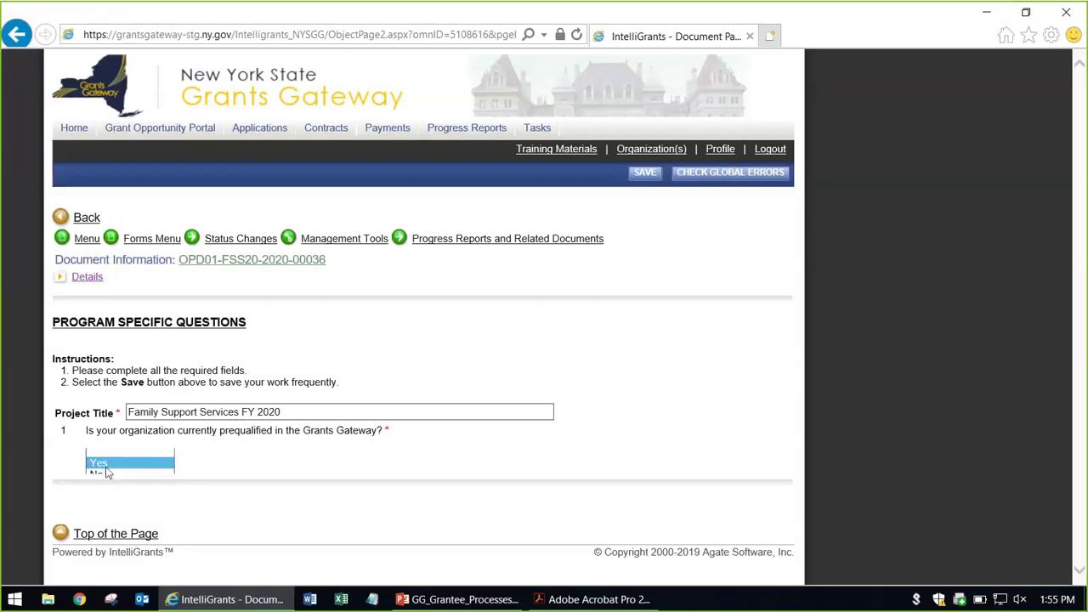
pyautogui.click(643, 172)
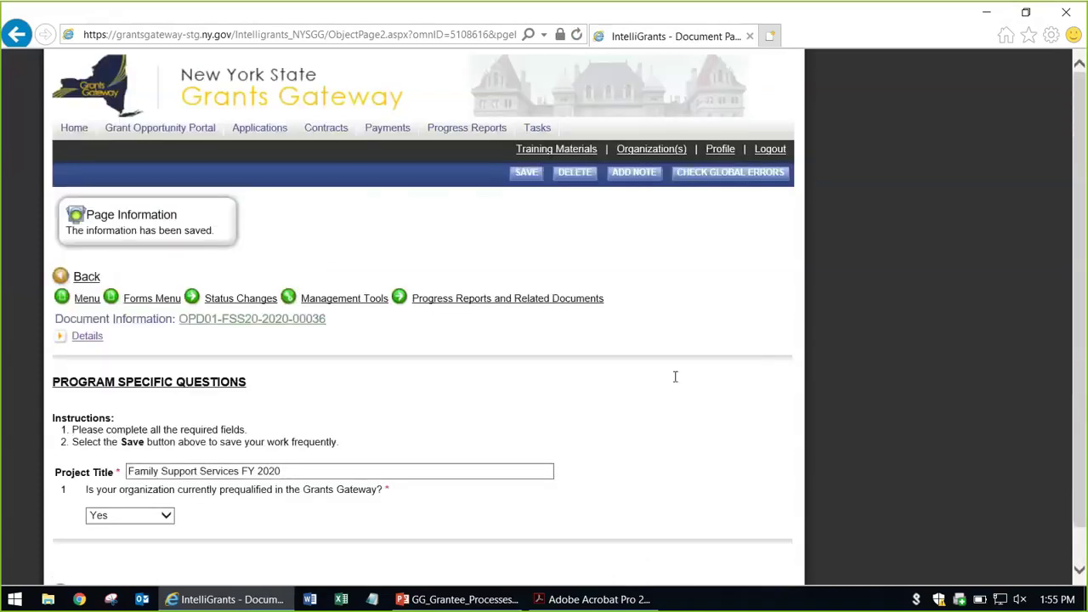
# Step: Open Sample Organization from the document details and check the current status of its Document Vault
pyautogui.scroll(-1, 675, 377)
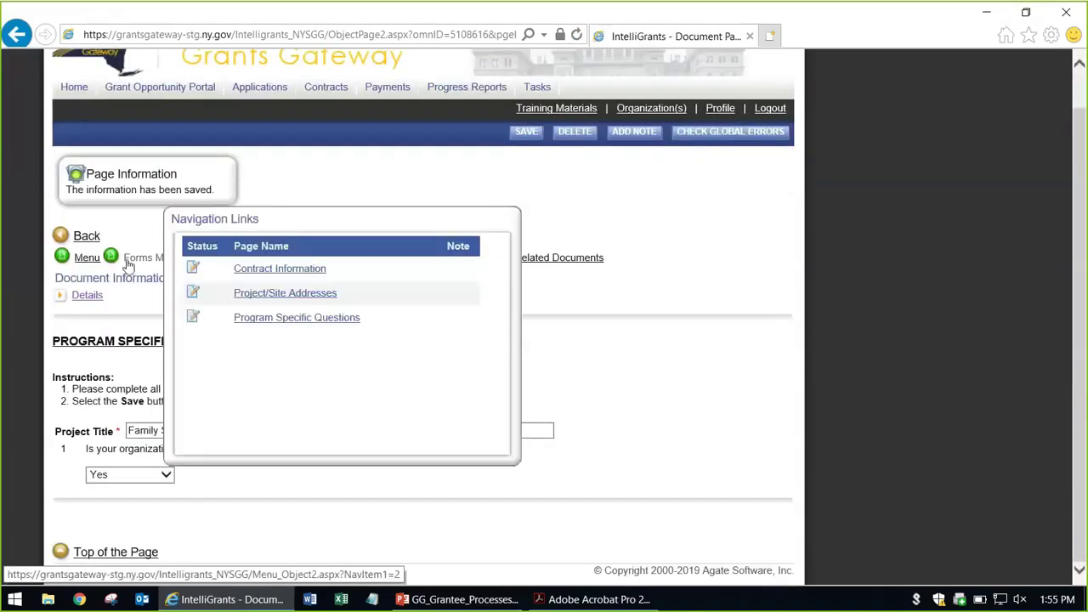
pyautogui.click(86, 297)
pyautogui.click(87, 298)
pyautogui.click(86, 297)
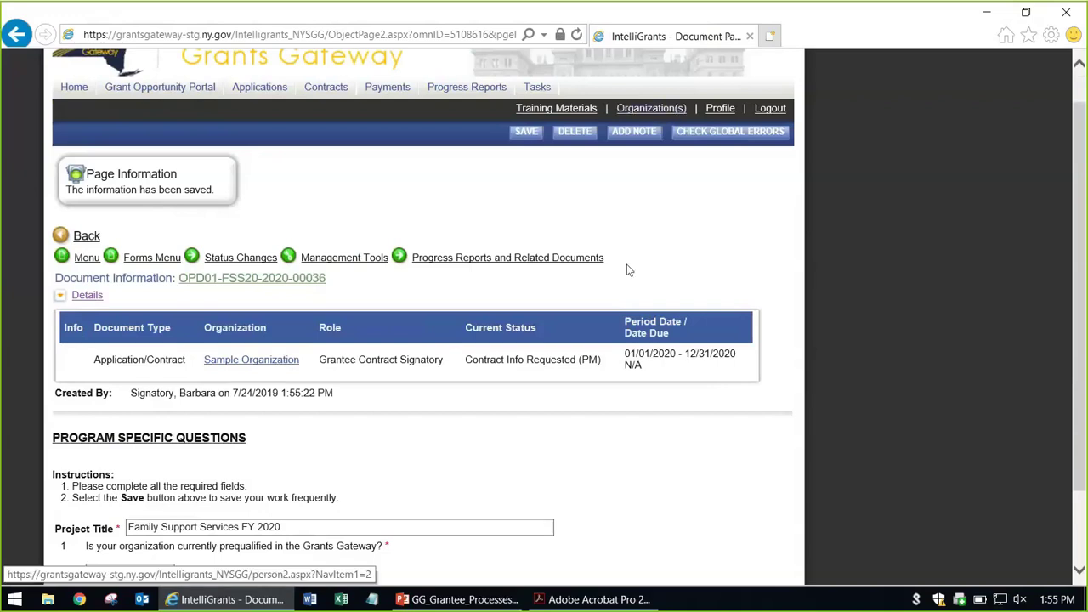
pyautogui.click(270, 360)
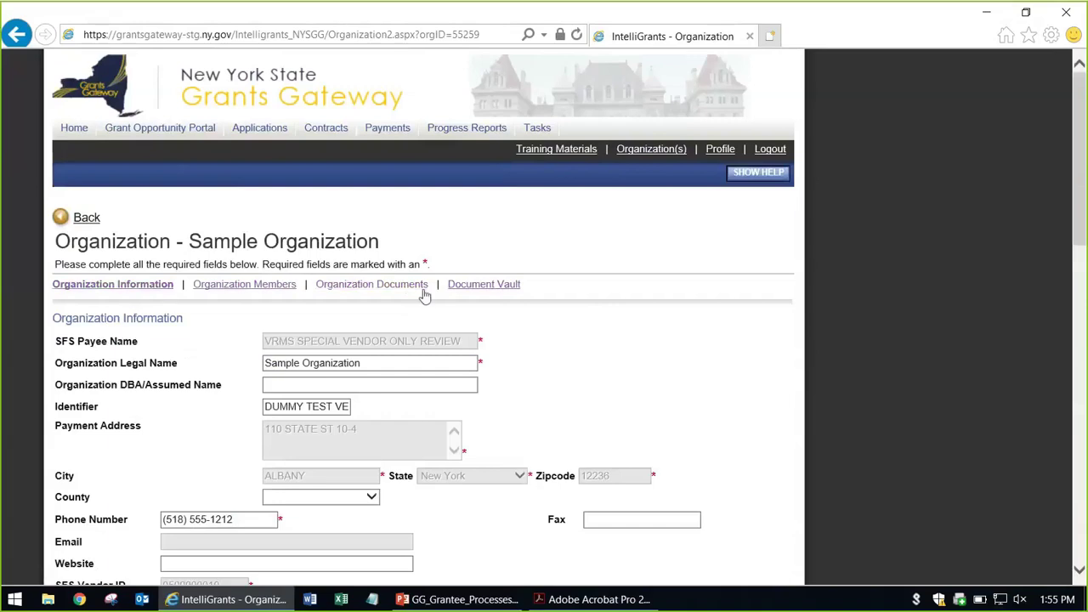
pyautogui.click(497, 288)
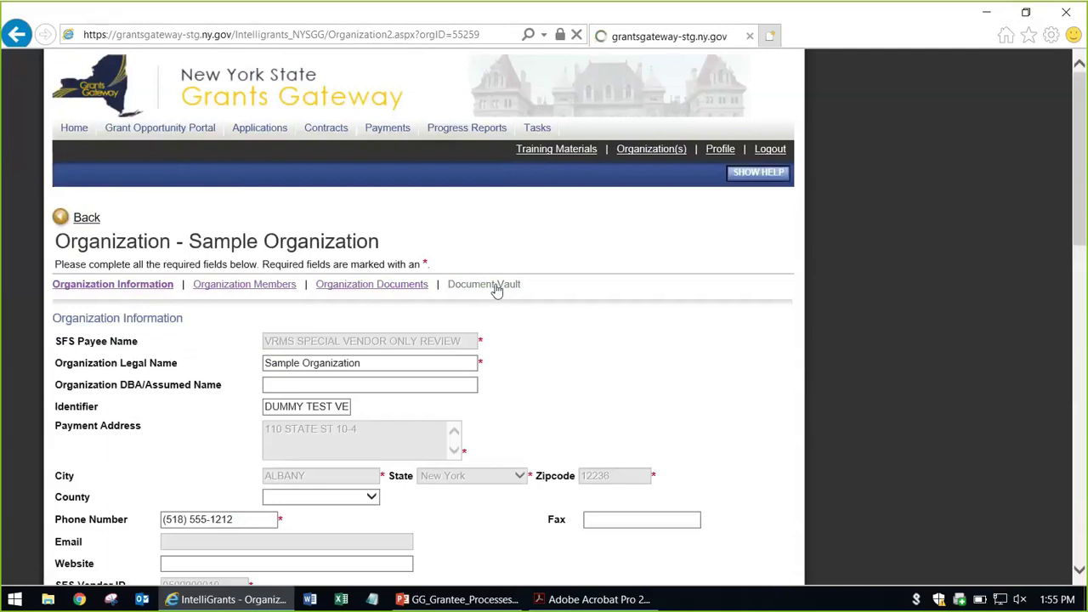
pyautogui.scroll(-3, 463, 353)
pyautogui.scroll(3, 464, 355)
pyautogui.moveTo(625, 351); pyautogui.dragTo(508, 350)
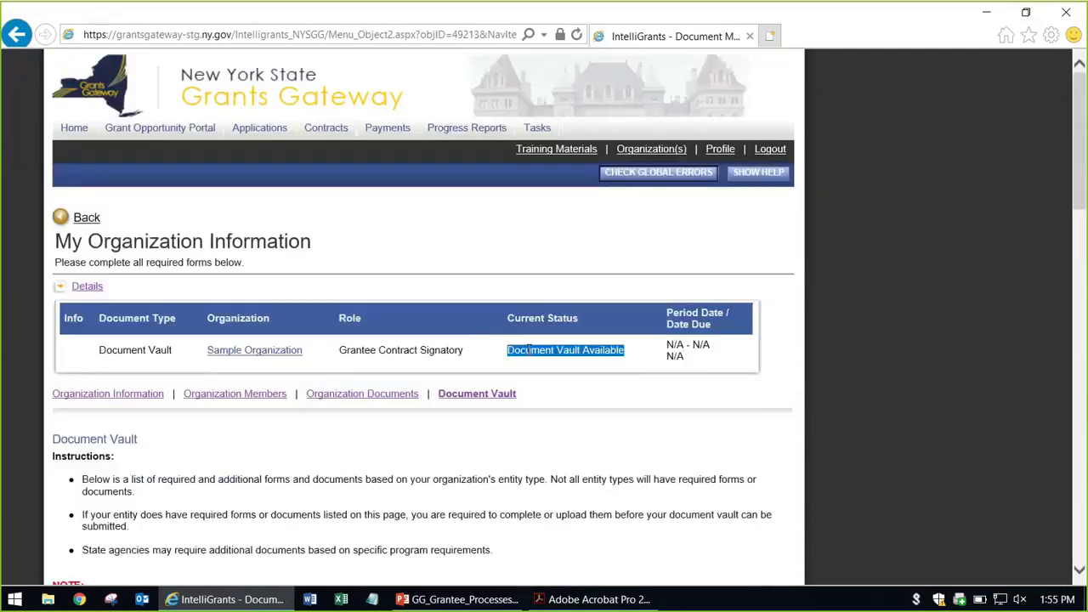
pyautogui.click(591, 453)
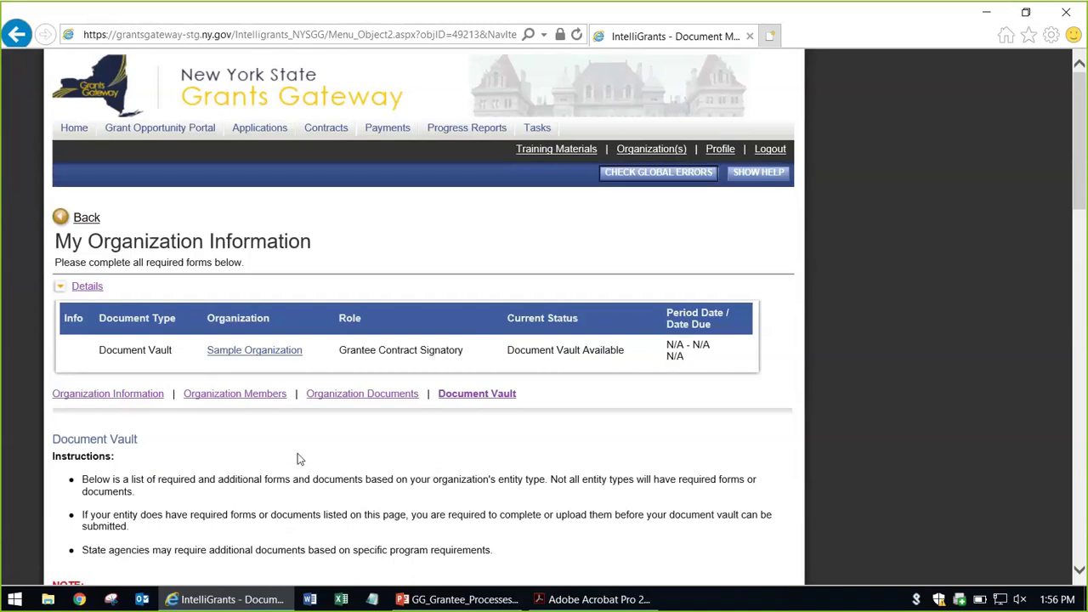
# Step: Search the contracts by the prefilled contract number and open the matching application's forms list
pyautogui.click(325, 128)
pyautogui.scroll(-2, 443, 374)
pyautogui.scroll(-1, 442, 374)
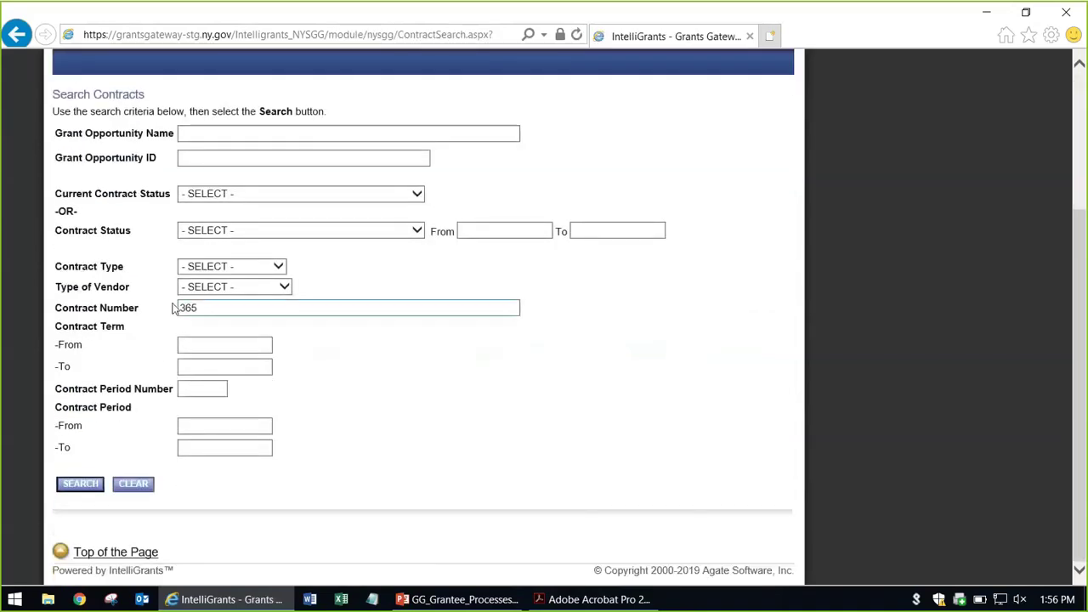
pyautogui.click(91, 487)
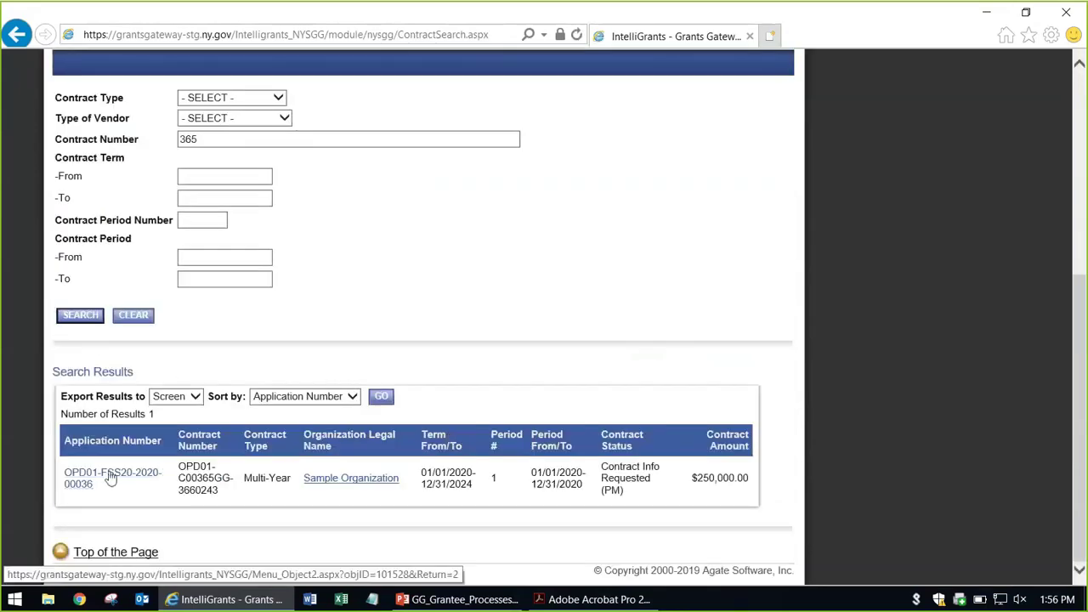
pyautogui.click(120, 481)
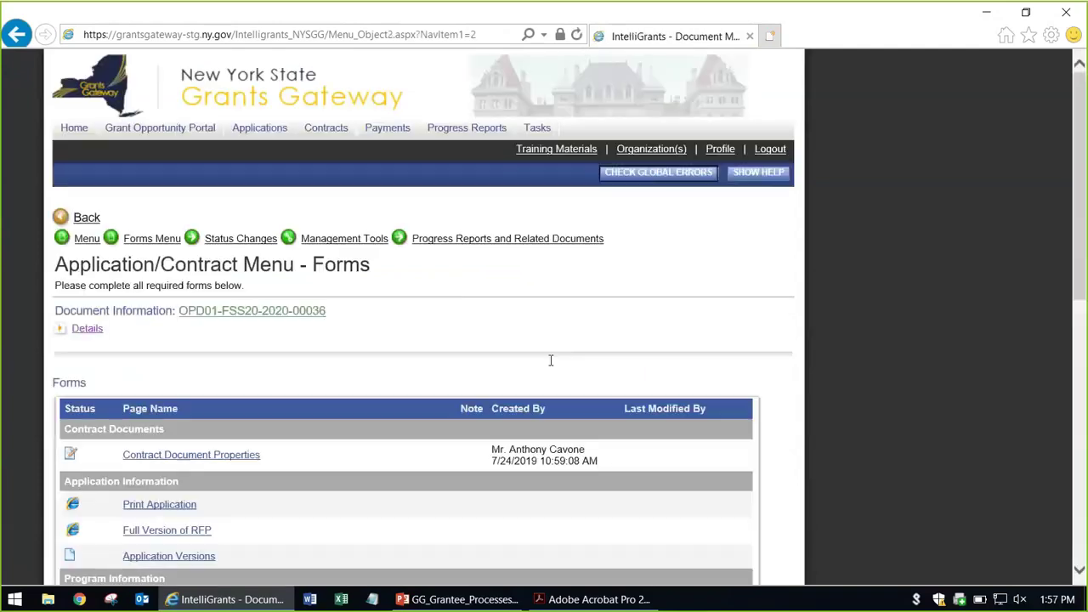
# Step: Open the Other Expenses Detail form and enter "Name of my project - See Attachment E for Net Deficit Budget Detail" as the Type/Description
pyautogui.scroll(-5, 552, 360)
pyautogui.scroll(1, 452, 399)
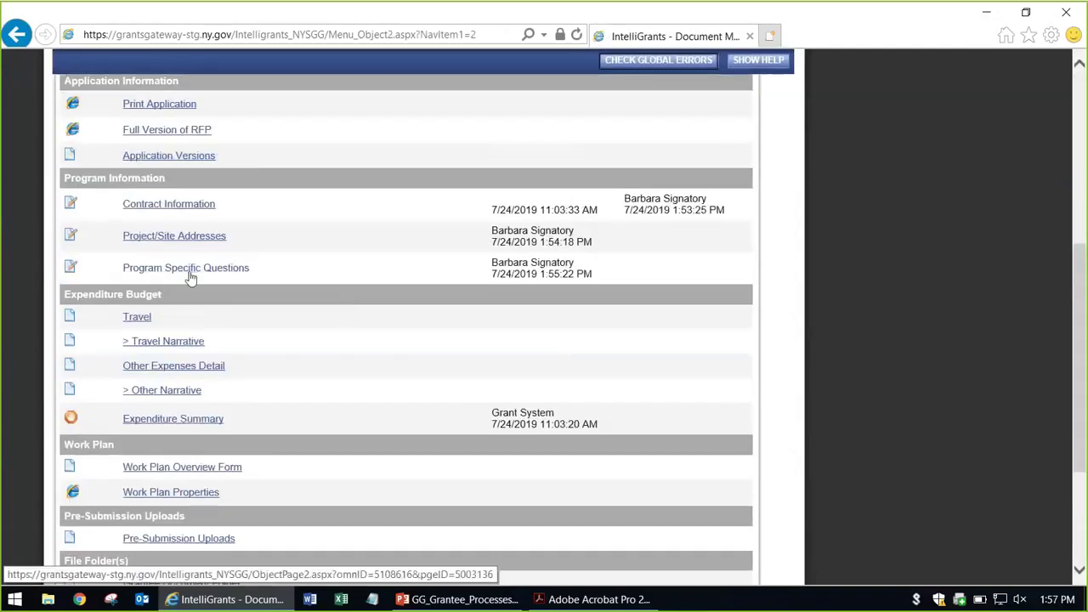
pyautogui.scroll(-1, 383, 362)
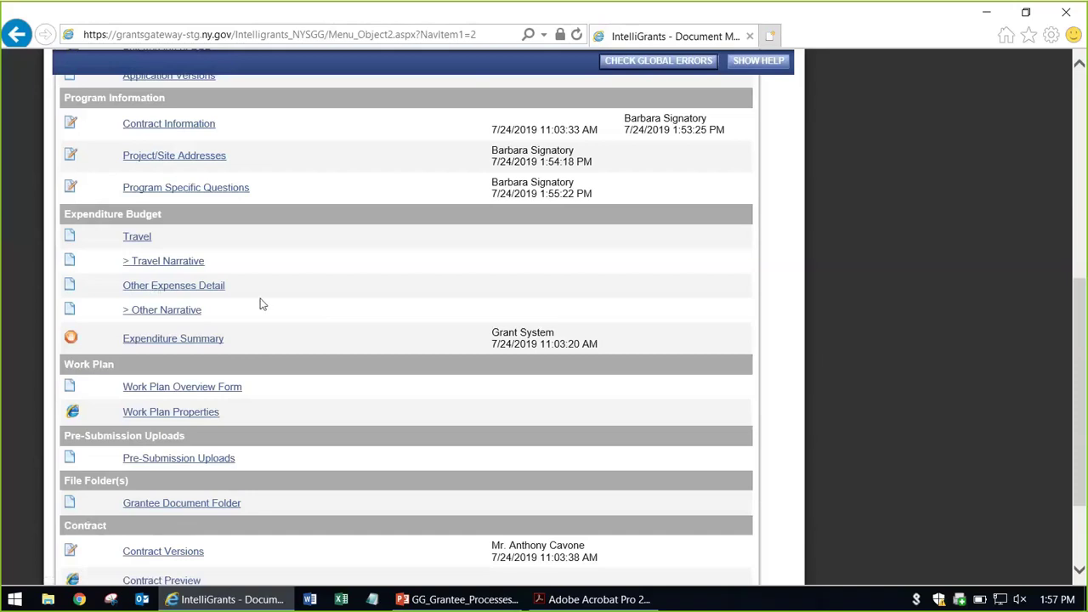
pyautogui.click(217, 294)
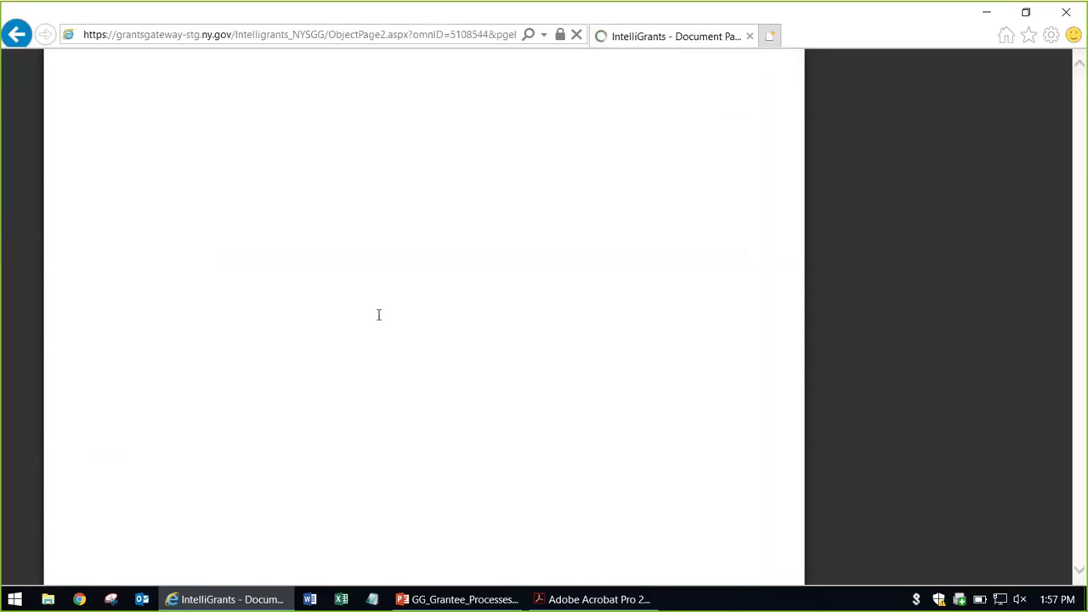
pyautogui.scroll(-5, 388, 378)
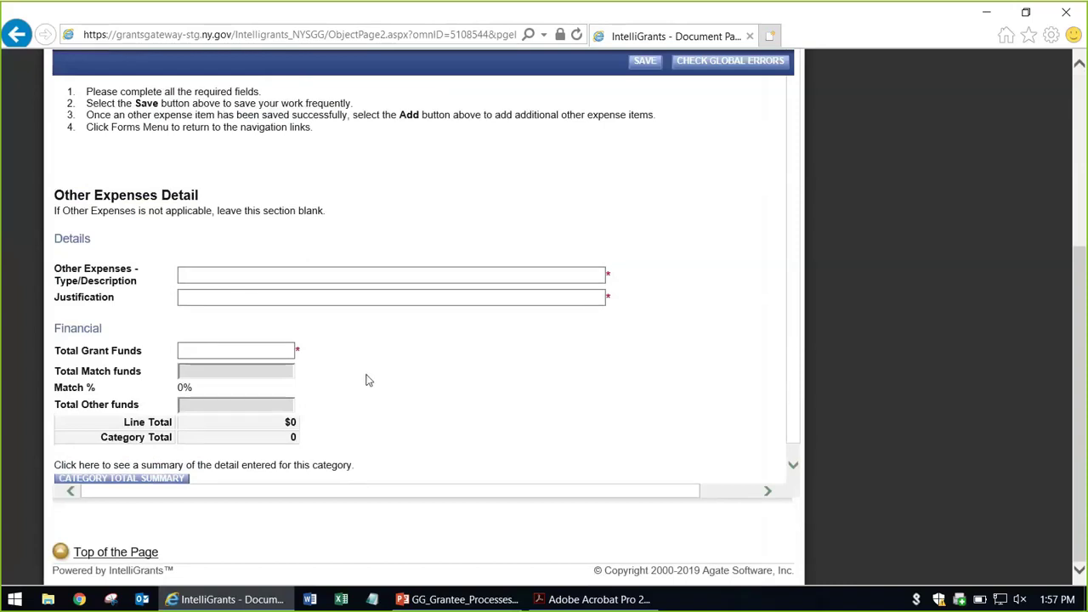
pyautogui.click(242, 275)
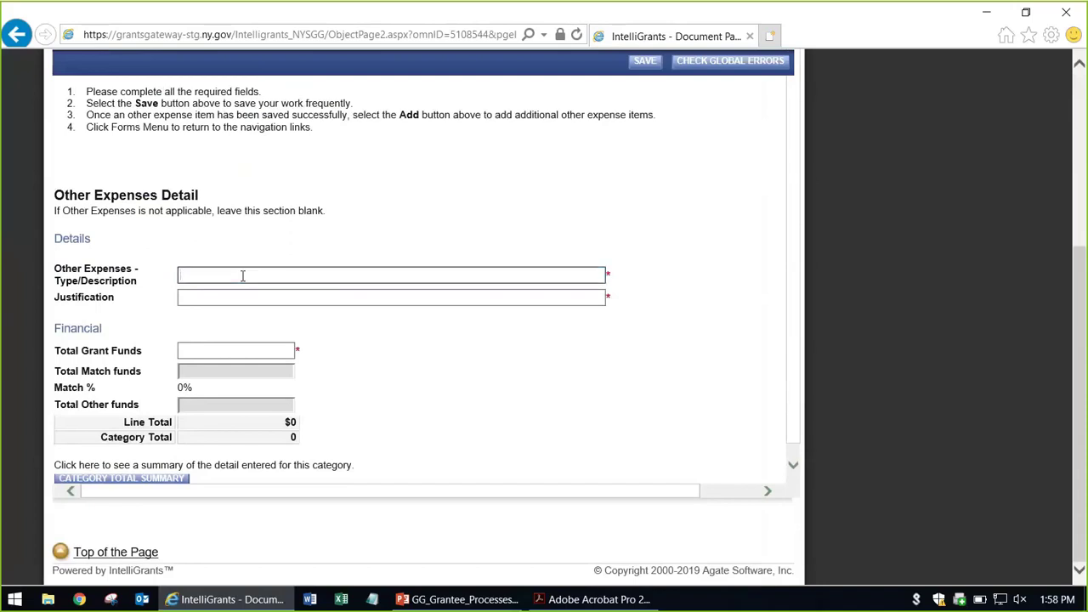
pyautogui.write('name of')
pyautogui.hotkey('ctrl', 'a')
pyautogui.write('Name of m')
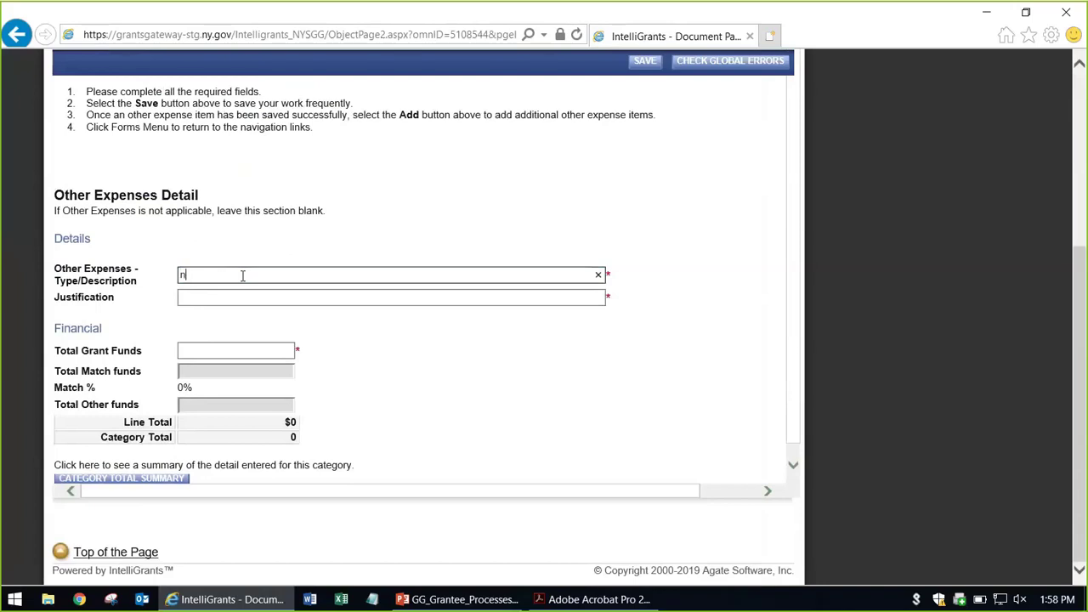
pyautogui.write('y project - See Attachment E for Net Deficit')
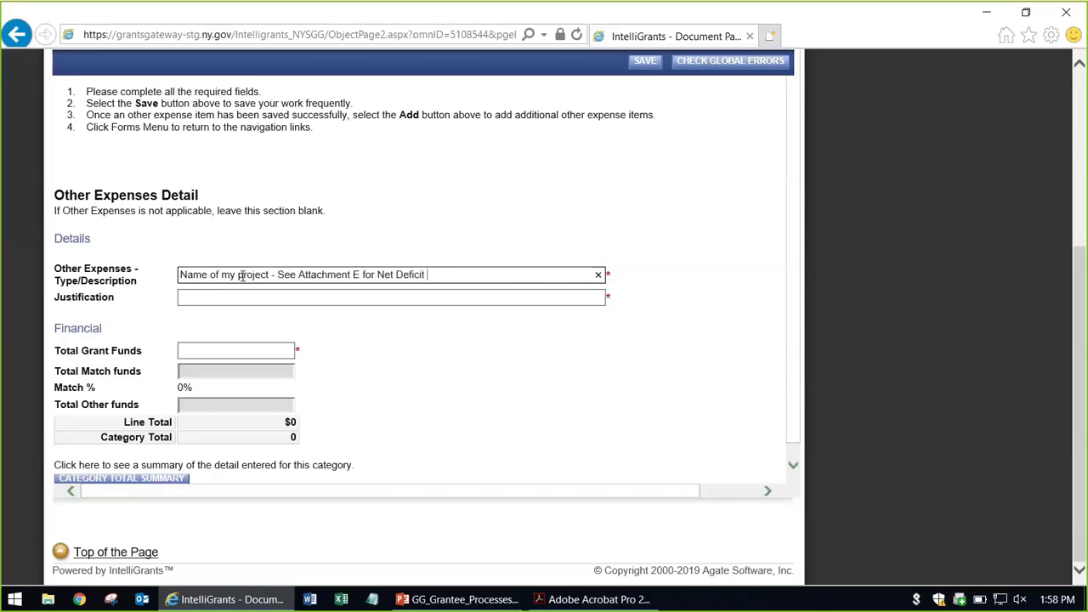
pyautogui.write(' Budget Detail')
# Step: Copy the Other Expenses Type/Description text into the Justification field
pyautogui.hotkey('ctrl', 'a')
pyautogui.hotkey('ctrl', 'c')
pyautogui.press('Tab')
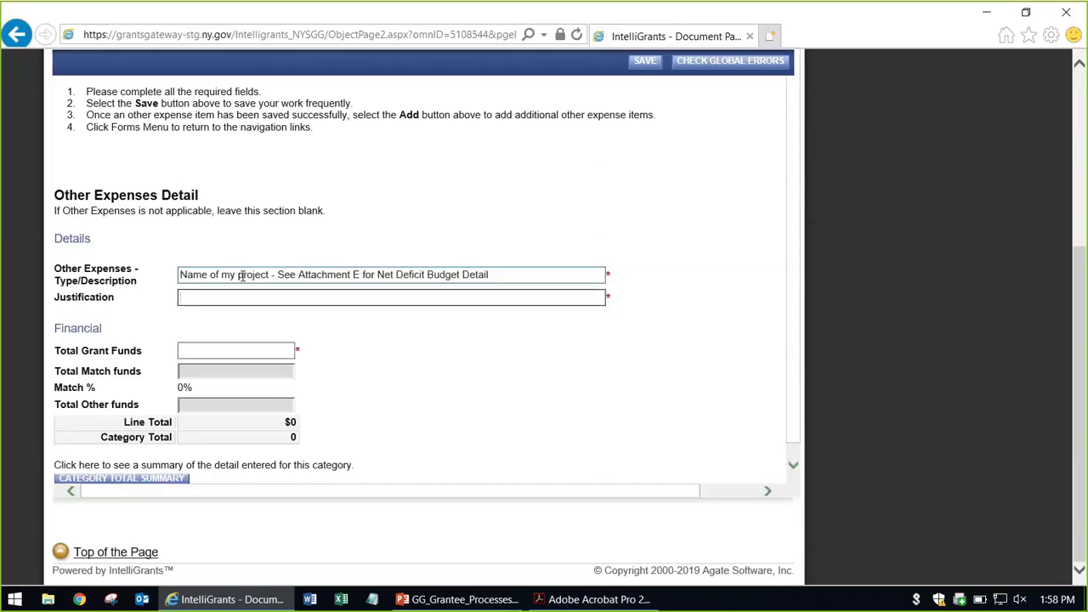
pyautogui.hotkey('ctrl', 'v')
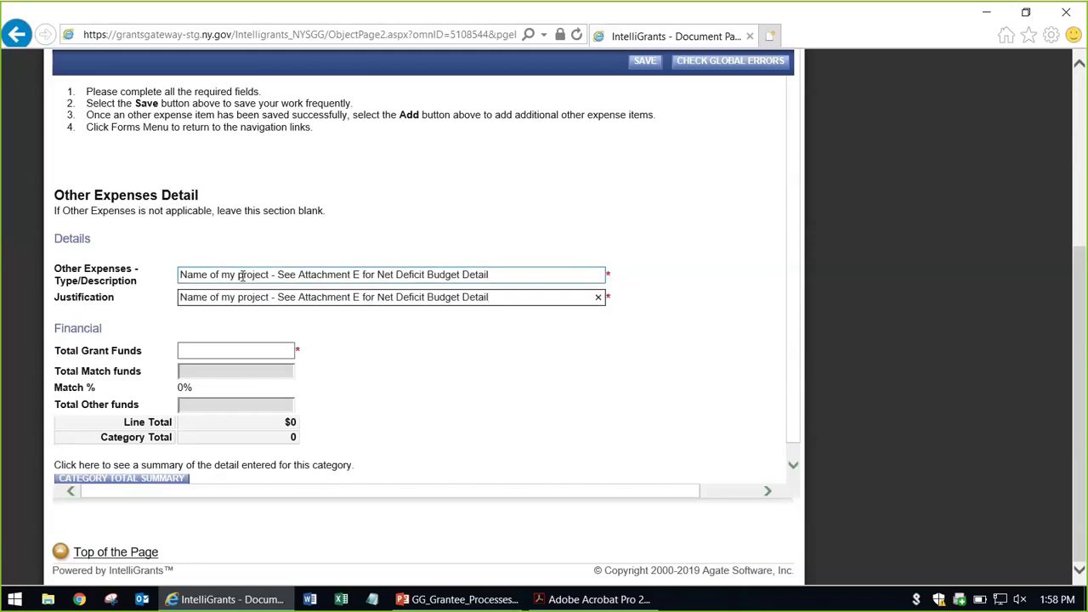
# Step: Set Total Grant Funds to 250000 and save the Other Expenses Detail form
pyautogui.click(343, 354)
pyautogui.click(254, 353)
pyautogui.write('250000')
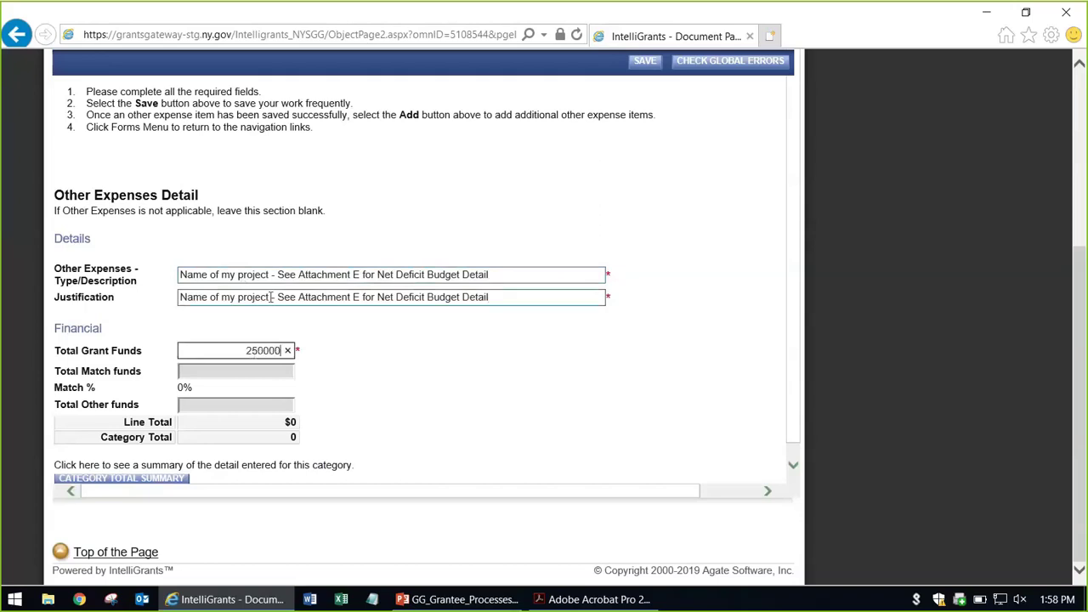
pyautogui.click(646, 62)
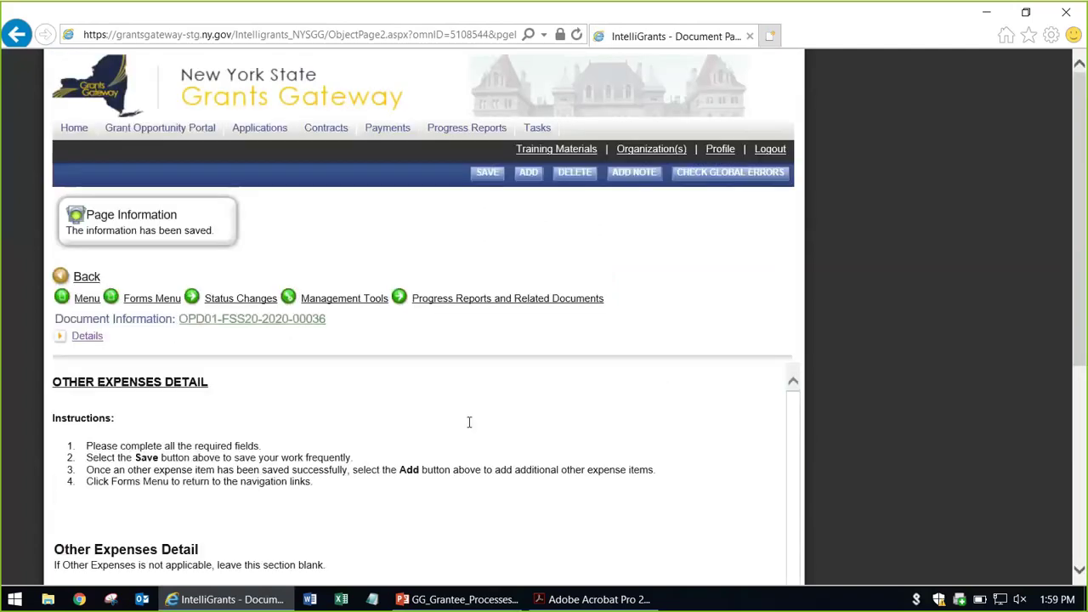
# Step: Review the saved Other Expenses Detail entry and its totals, and return to the contract's forms list
pyautogui.scroll(-4, 662, 379)
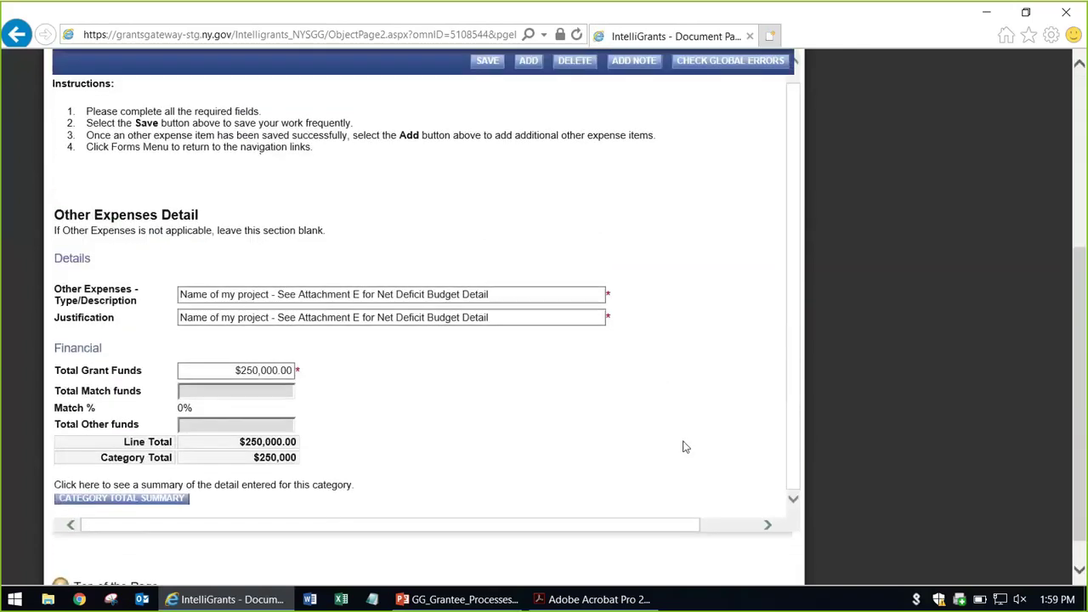
pyautogui.scroll(4, 681, 444)
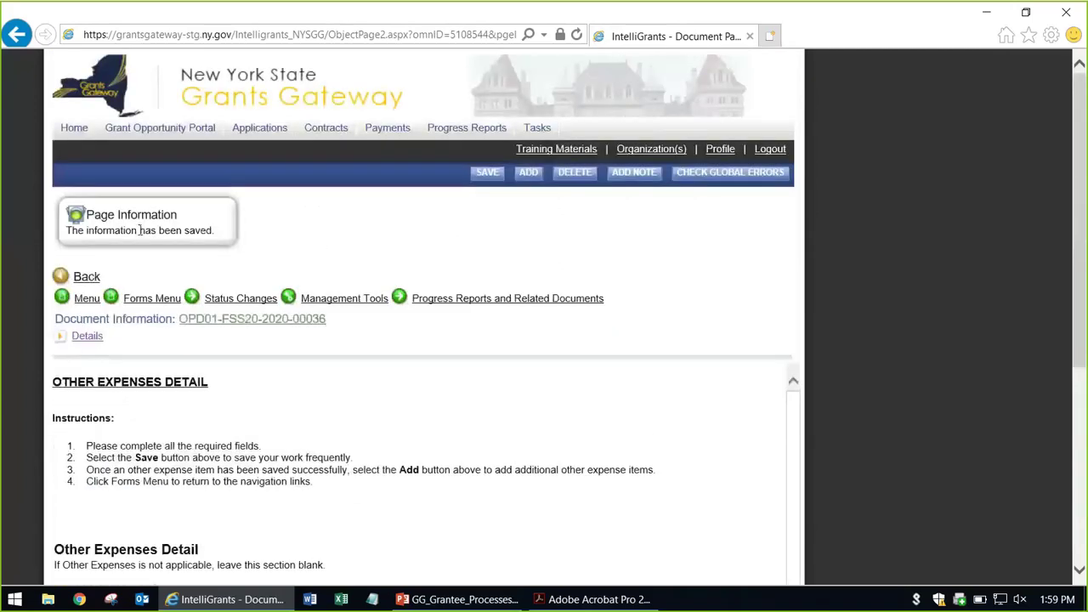
pyautogui.scroll(-1, 657, 444)
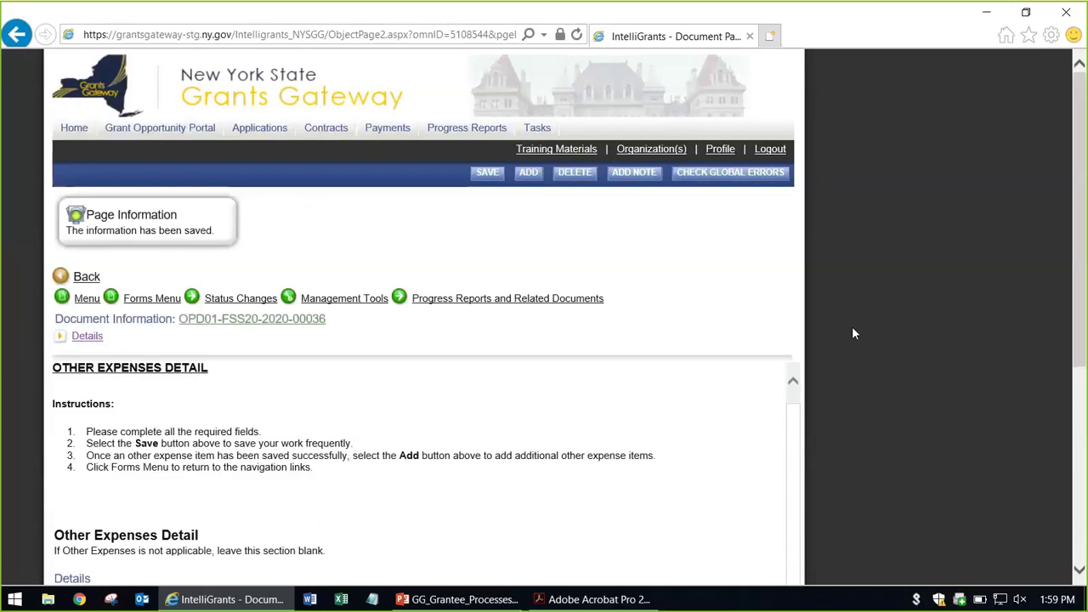
pyautogui.scroll(-5, 687, 383)
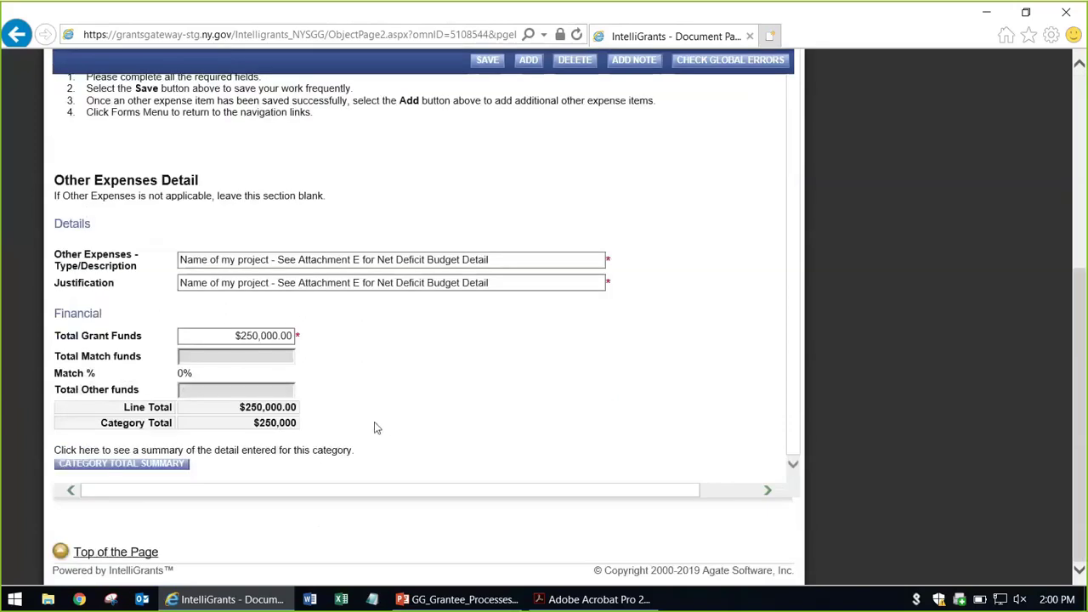
pyautogui.scroll(2, 377, 428)
pyautogui.scroll(3, 313, 323)
pyautogui.click(153, 265)
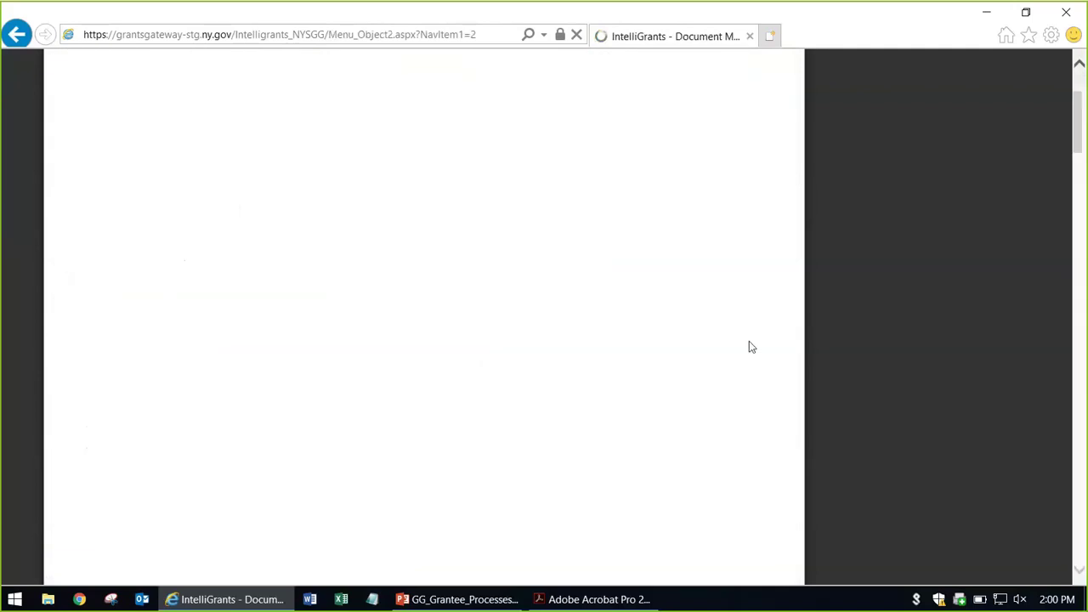
# Step: Open the contract's Other Expenses Detail form, set Total Grant Funds to $250,001.00 and save the form
pyautogui.scroll(-5, 489, 338)
pyautogui.scroll(-1, 488, 338)
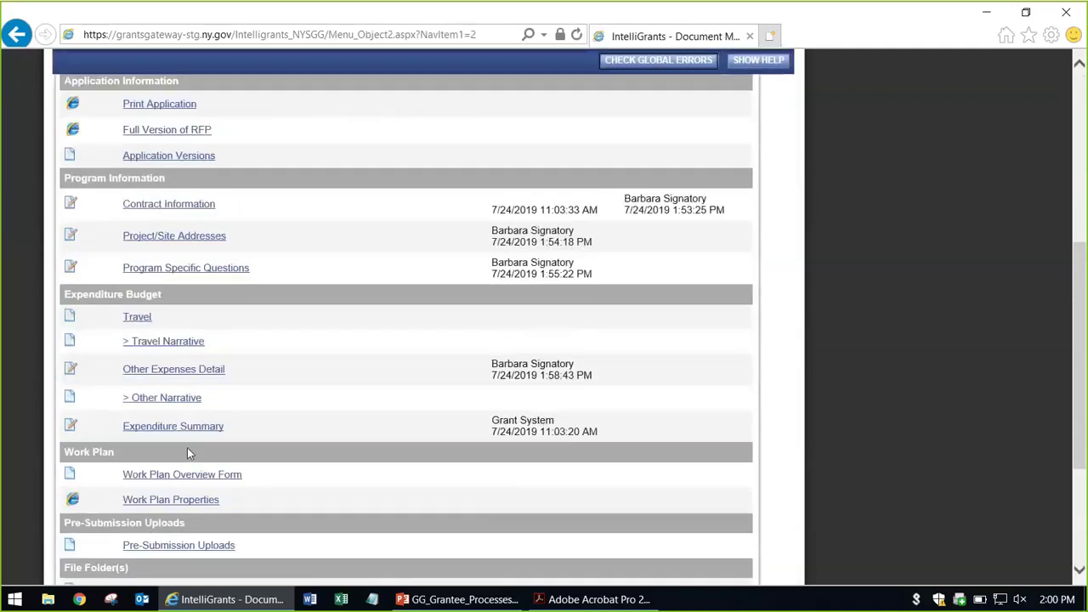
pyautogui.click(191, 377)
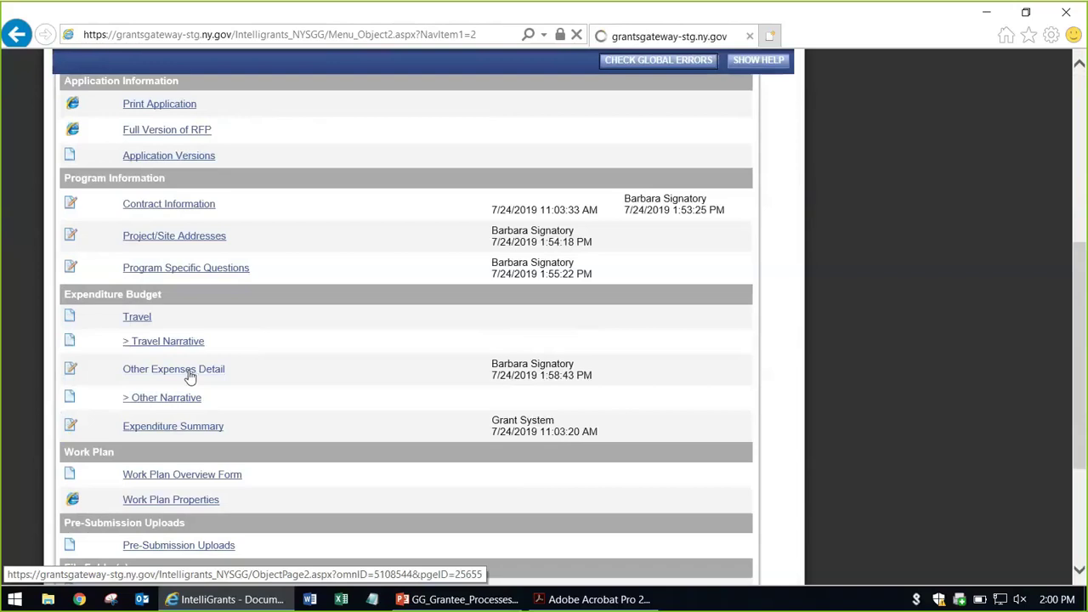
pyautogui.scroll(-5, 277, 345)
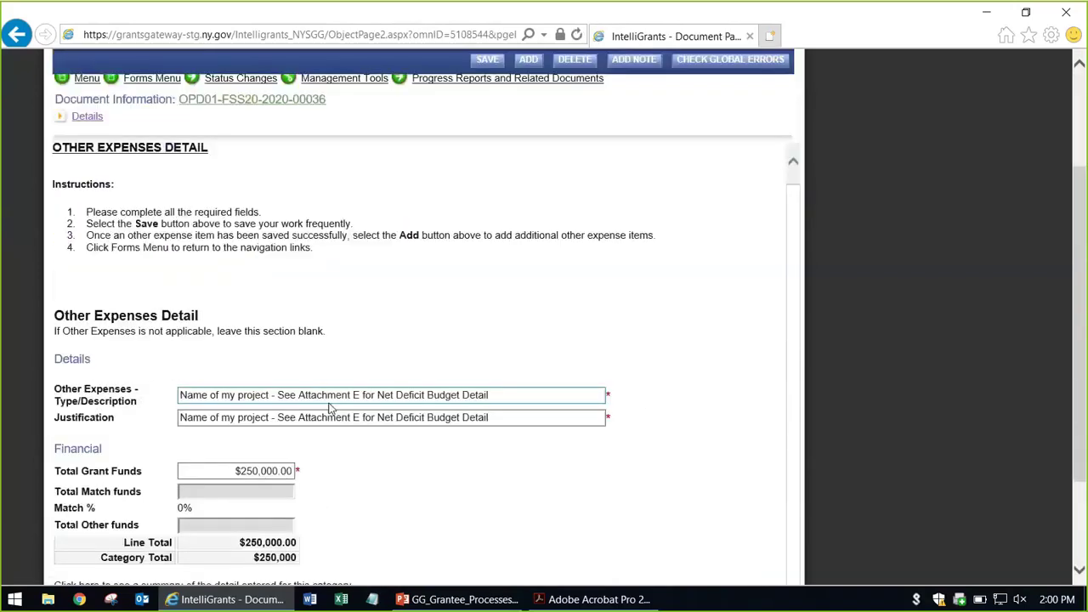
pyautogui.click(276, 341)
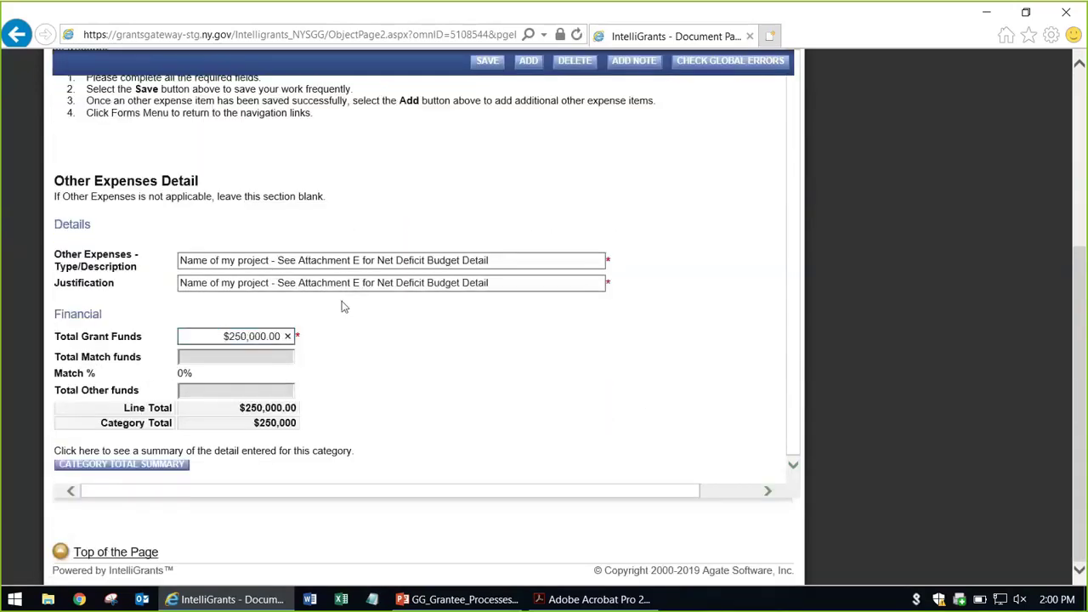
pyautogui.press('Delete')
pyautogui.write('1')
pyautogui.click(485, 63)
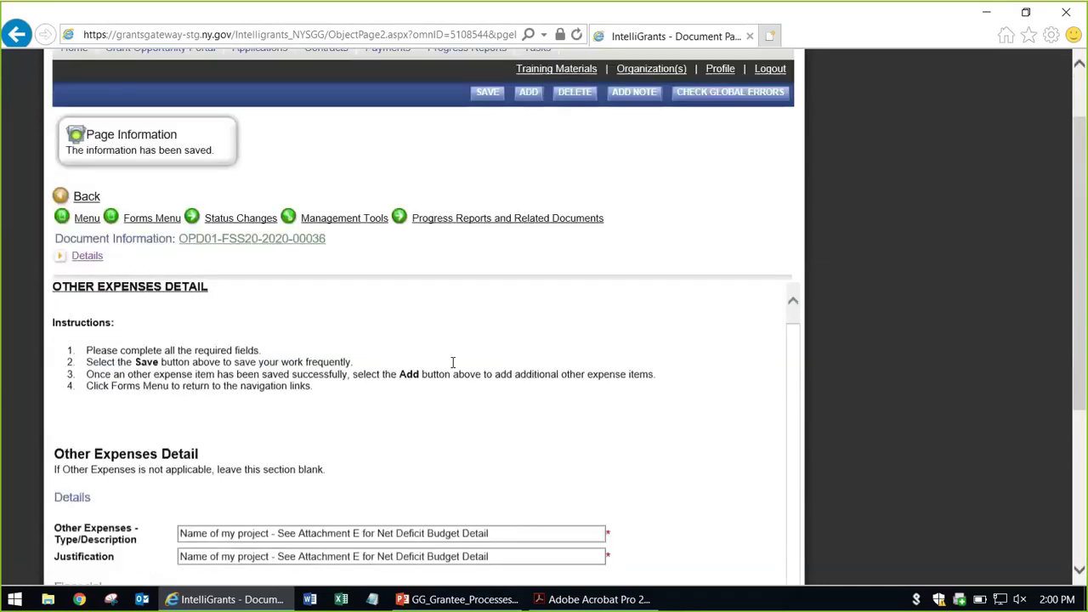
# Step: Open the Expenditure Summary form and check it for page errors
pyautogui.click(145, 218)
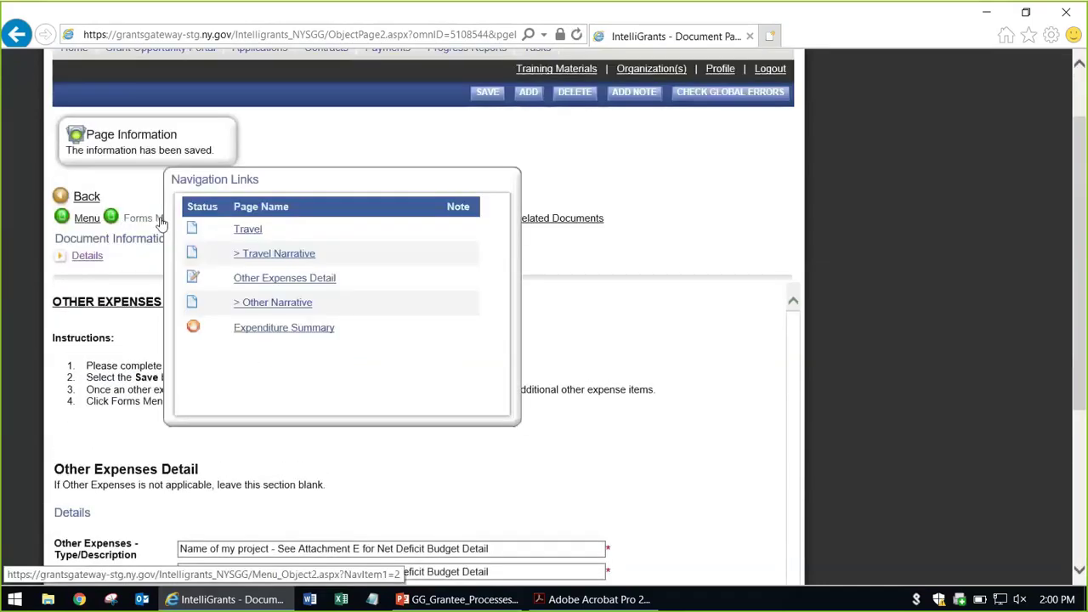
pyautogui.click(280, 334)
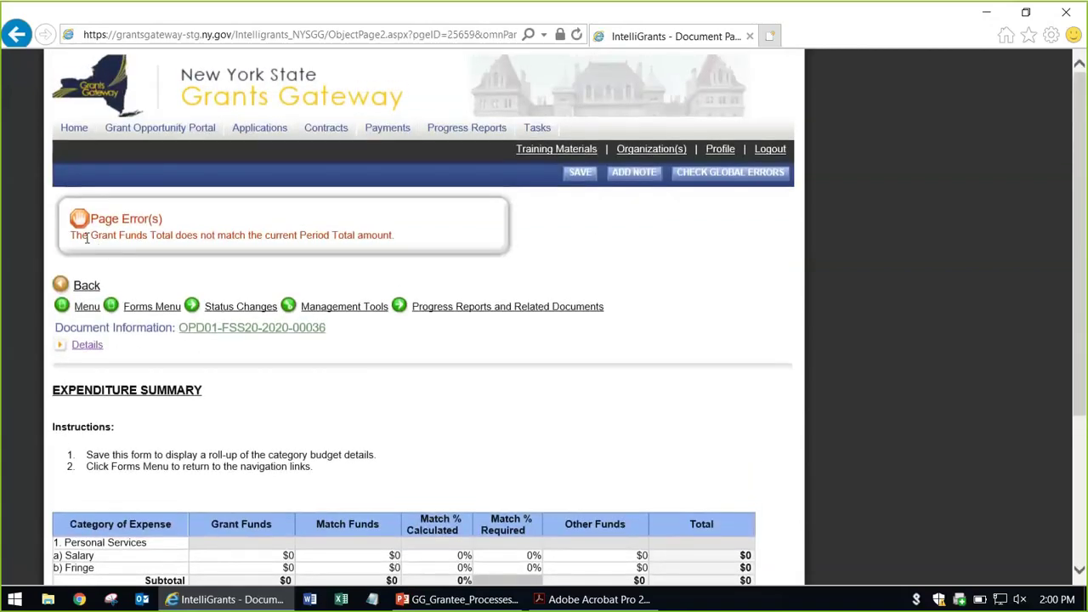
pyautogui.moveTo(86, 238); pyautogui.dragTo(378, 240)
pyautogui.click(698, 389)
pyautogui.scroll(-3, 425, 403)
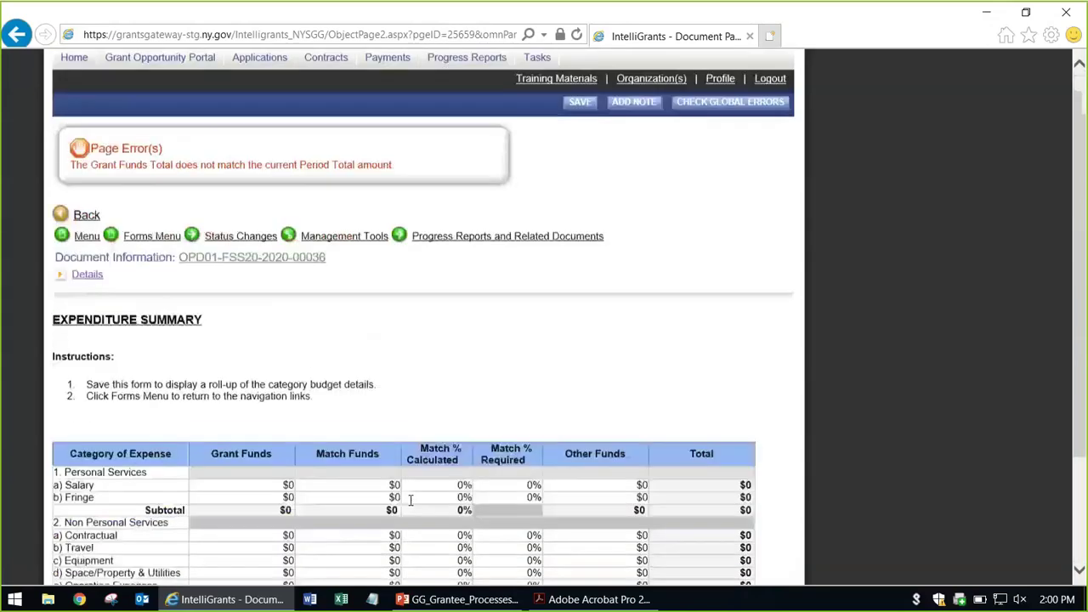
# Step: Reopen the Other Expenses Detail form, set Total Grant Funds back to $250,000.00 and save
pyautogui.click(158, 225)
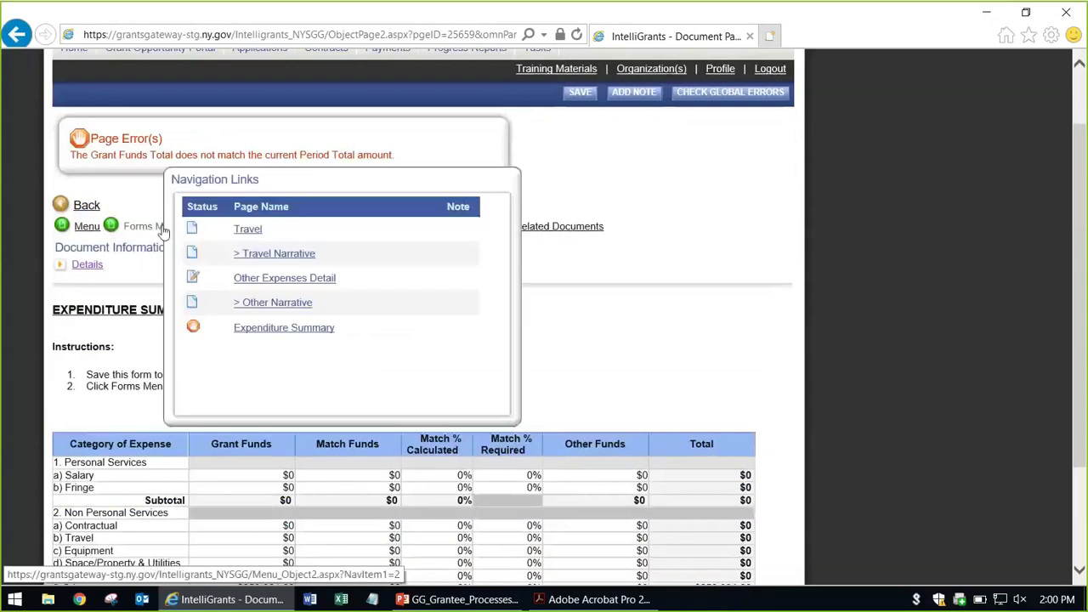
pyautogui.click(287, 287)
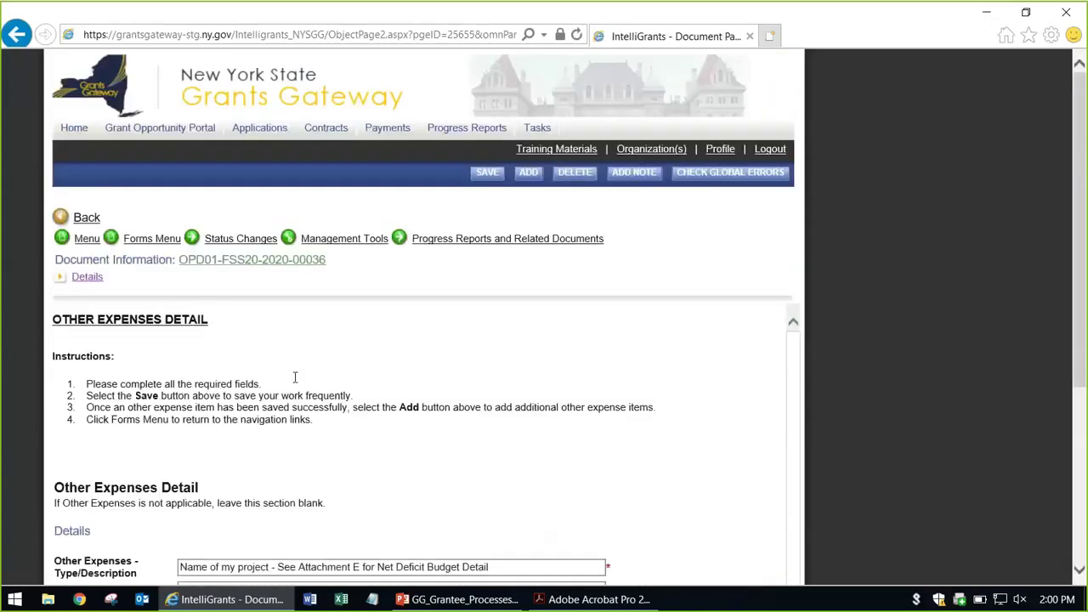
pyautogui.scroll(-3, 384, 397)
pyautogui.click(281, 391)
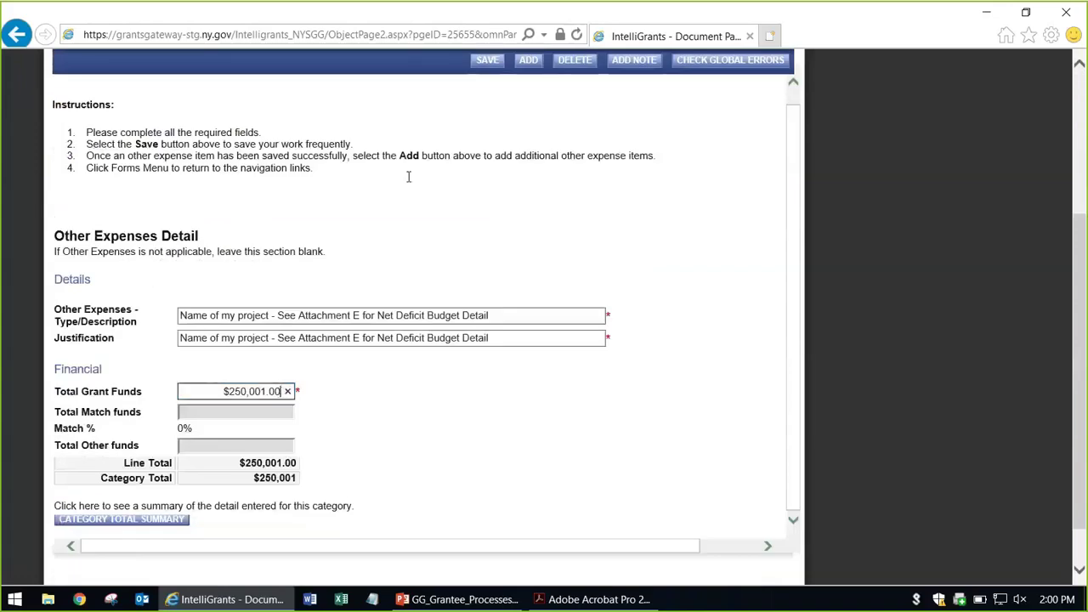
pyautogui.press('BackSpace')
pyautogui.write('0')
pyautogui.click(500, 61)
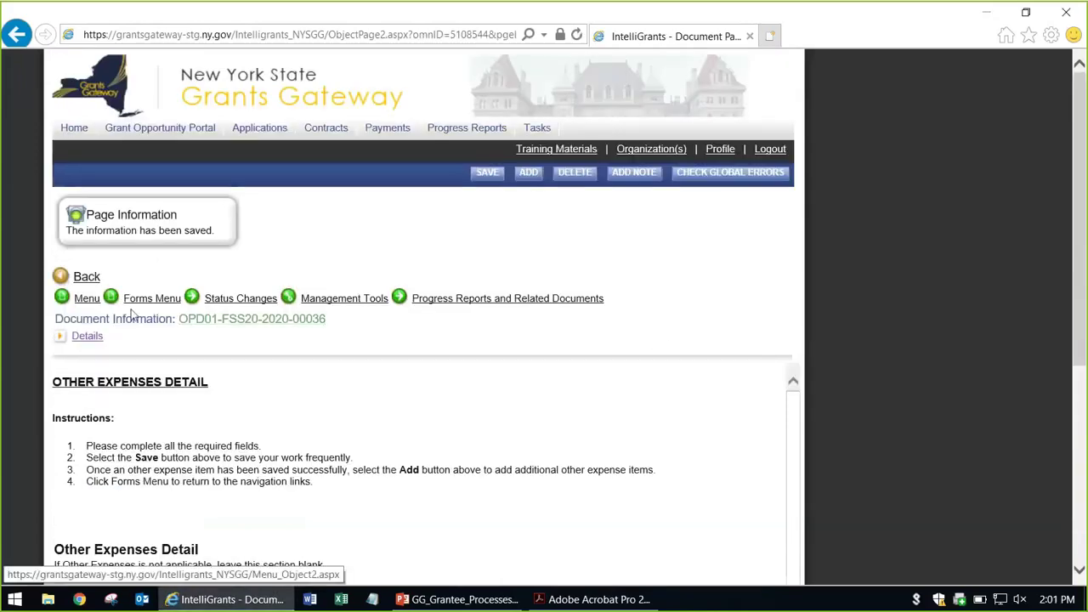
# Step: Return to the contract's forms list and open the Work Plan Overview Form
pyautogui.click(138, 301)
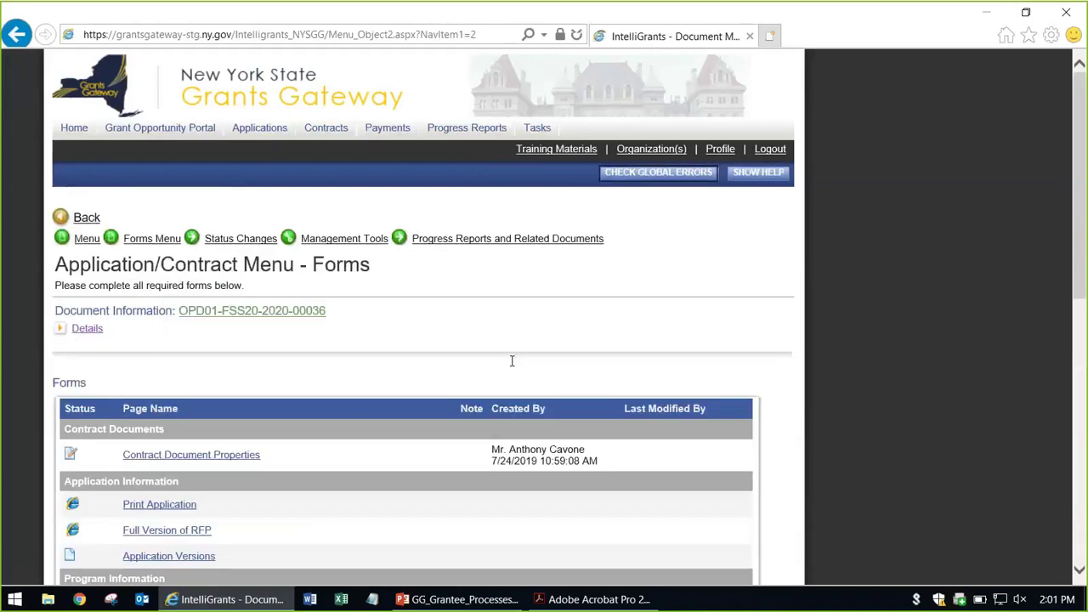
pyautogui.scroll(-4, 512, 357)
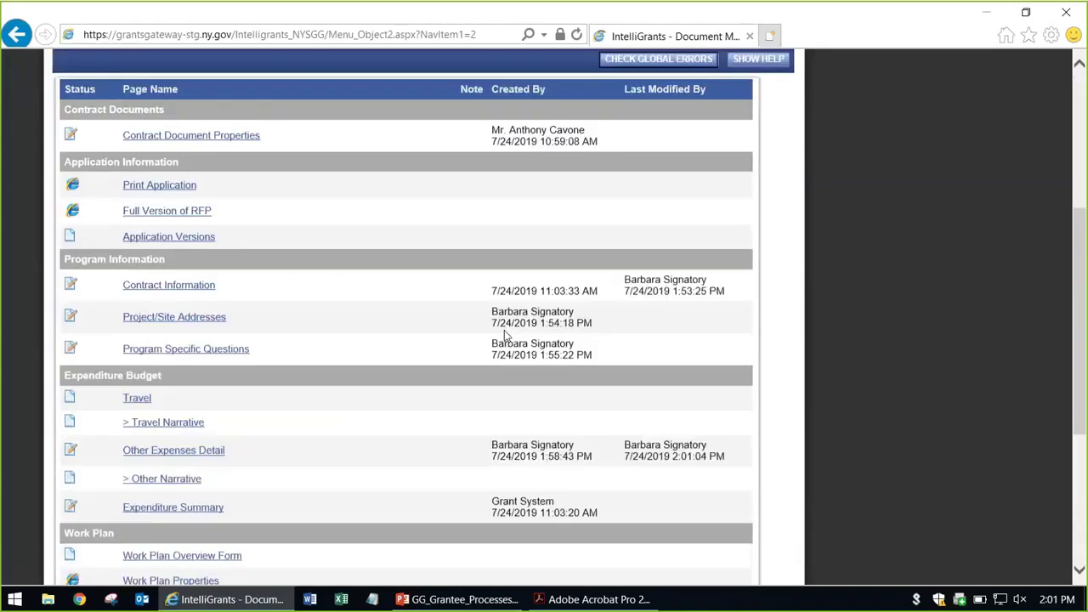
pyautogui.scroll(-4, 504, 335)
pyautogui.scroll(2, 153, 280)
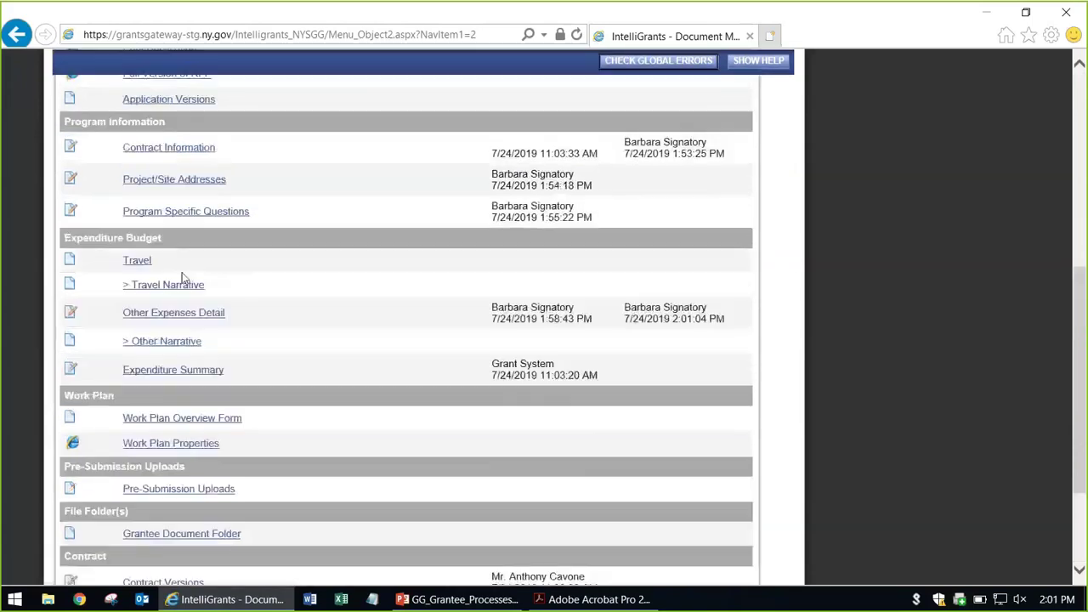
pyautogui.scroll(-2, 221, 340)
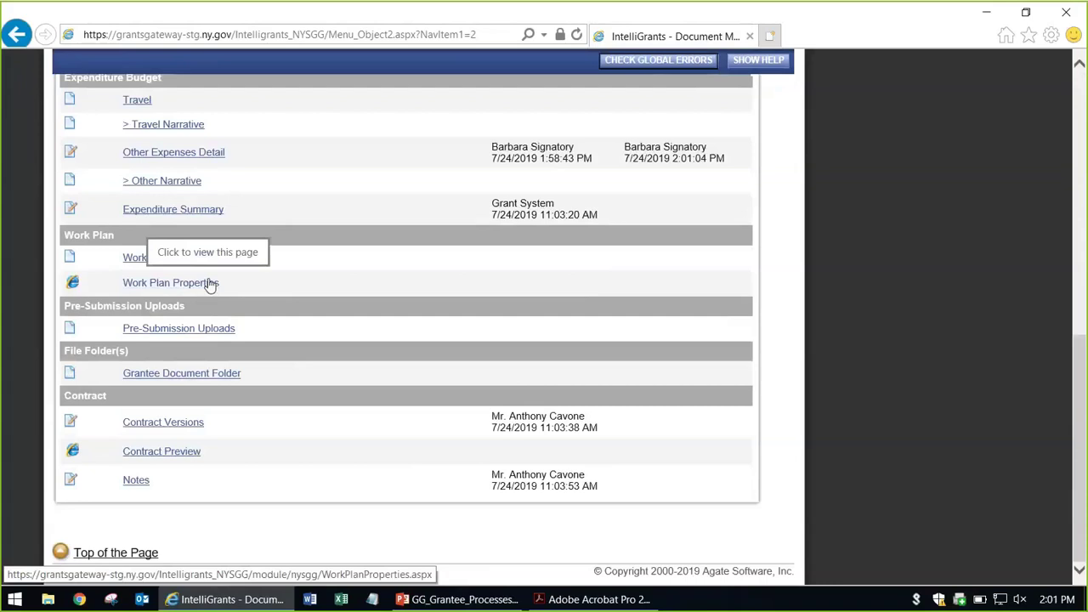
pyautogui.click(187, 259)
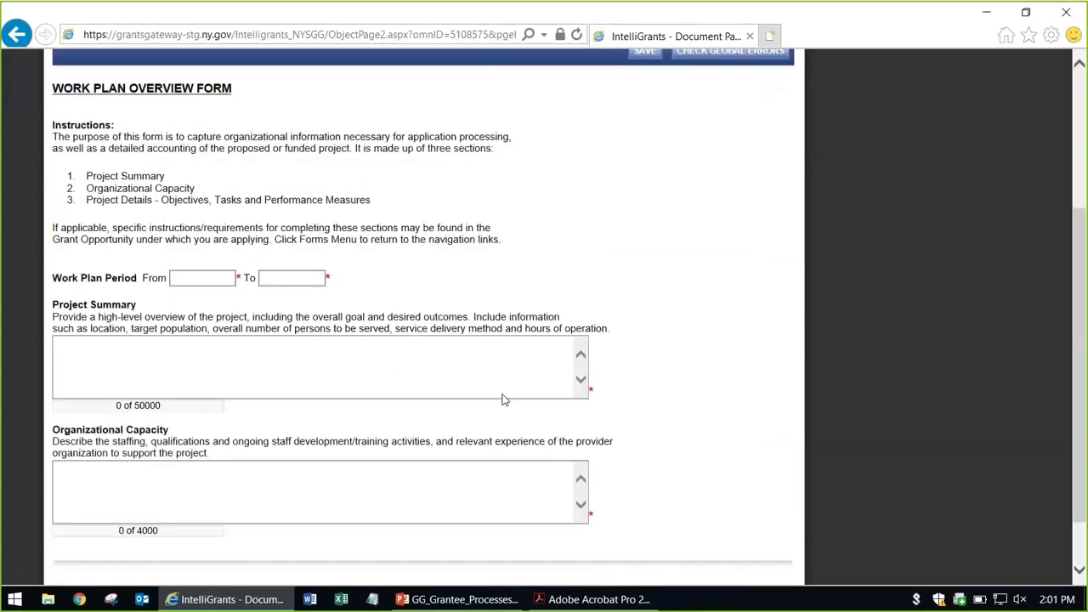
# Step: Set the Work Plan Period from 01/01/2020 to 12/31/2020
pyautogui.click(198, 272)
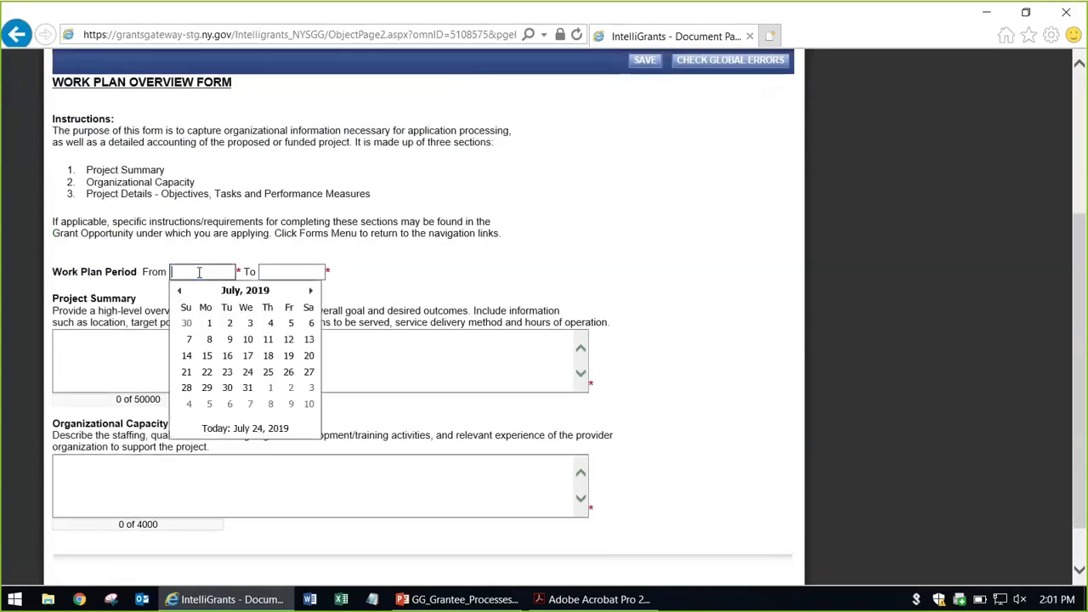
pyautogui.click(628, 277)
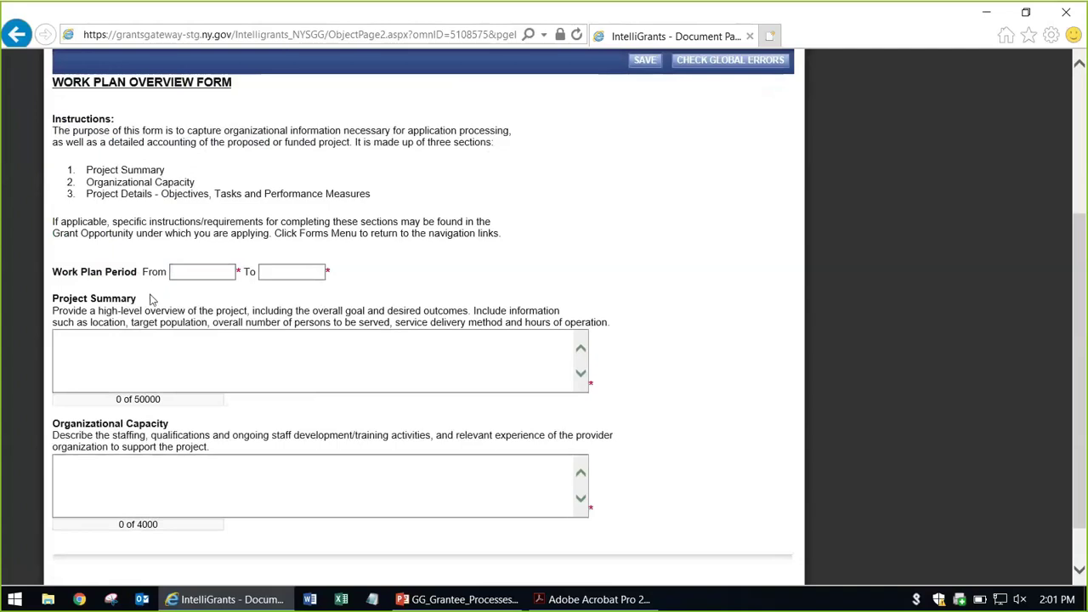
pyautogui.click(196, 272)
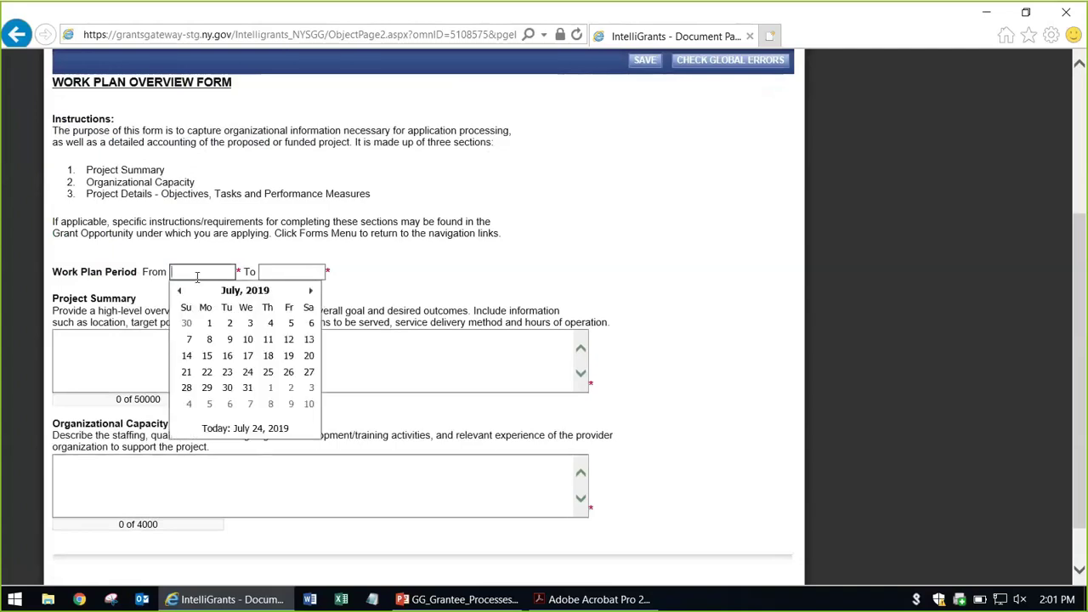
pyautogui.write('1/01/2020')
pyautogui.press('Tab')
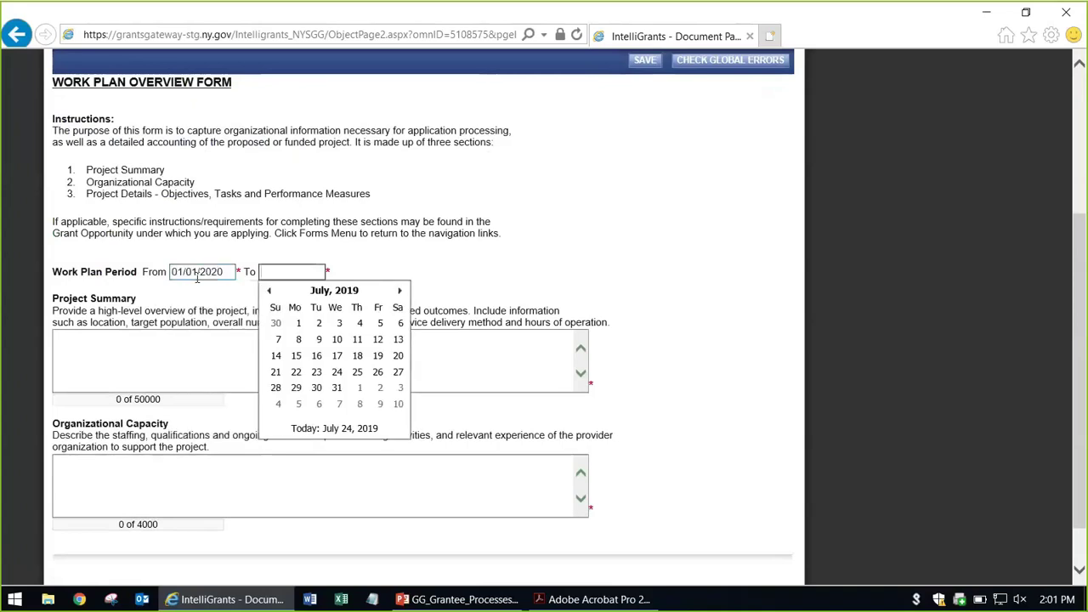
pyautogui.write('1')
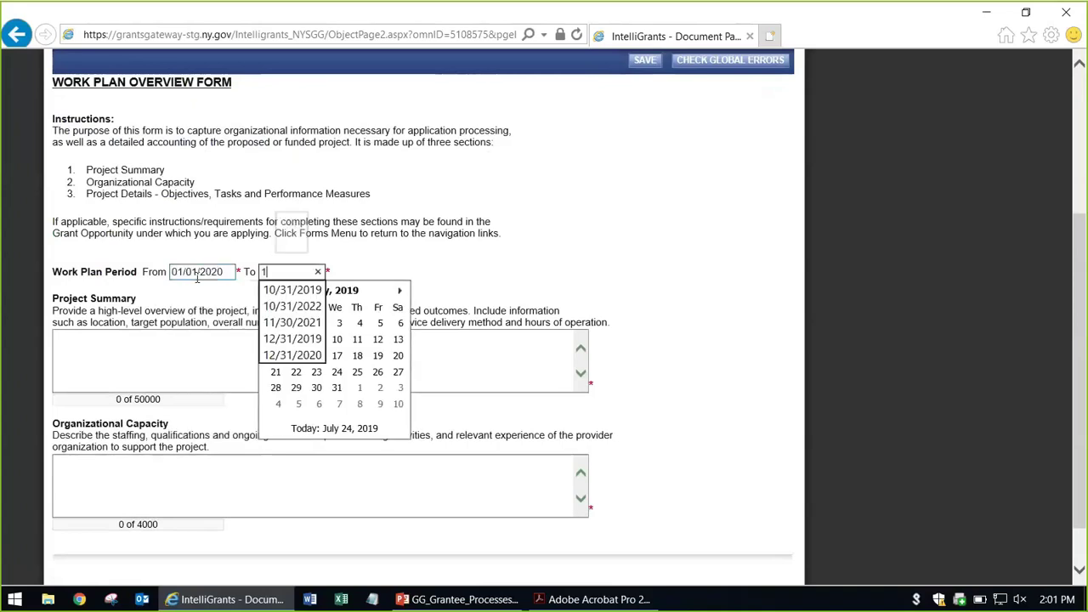
pyautogui.write('2/31/2020')
pyautogui.press('Tab')
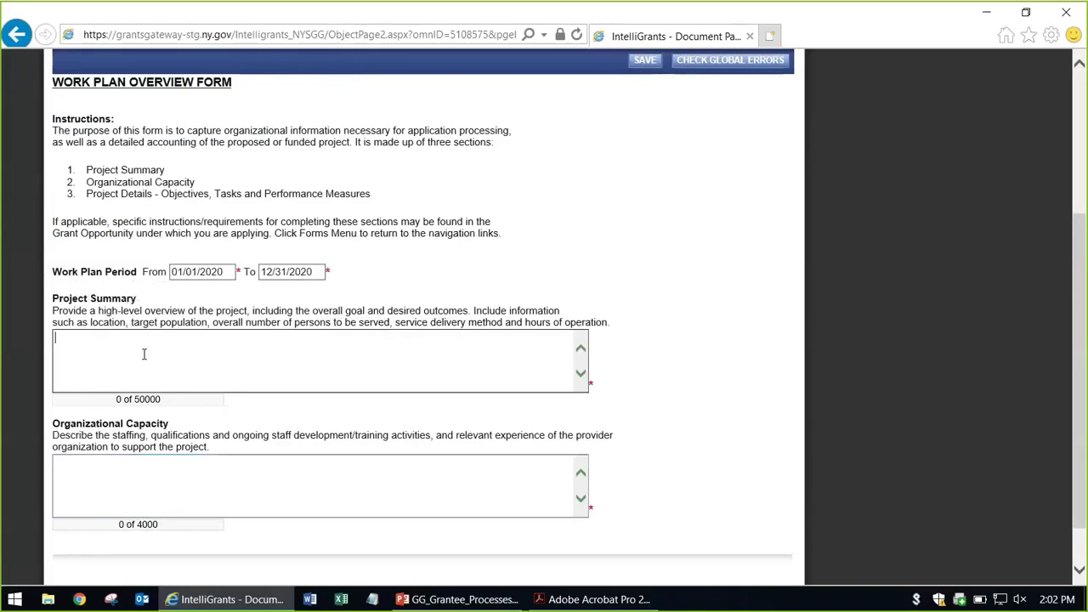
# Step: Enter "Please see Attachment F for Detailed Work Plan Overview" as the Project Summary and copy the same text into Organizational Capacity
pyautogui.write('Please see Attachment F for Detailed Work Plan Overview')
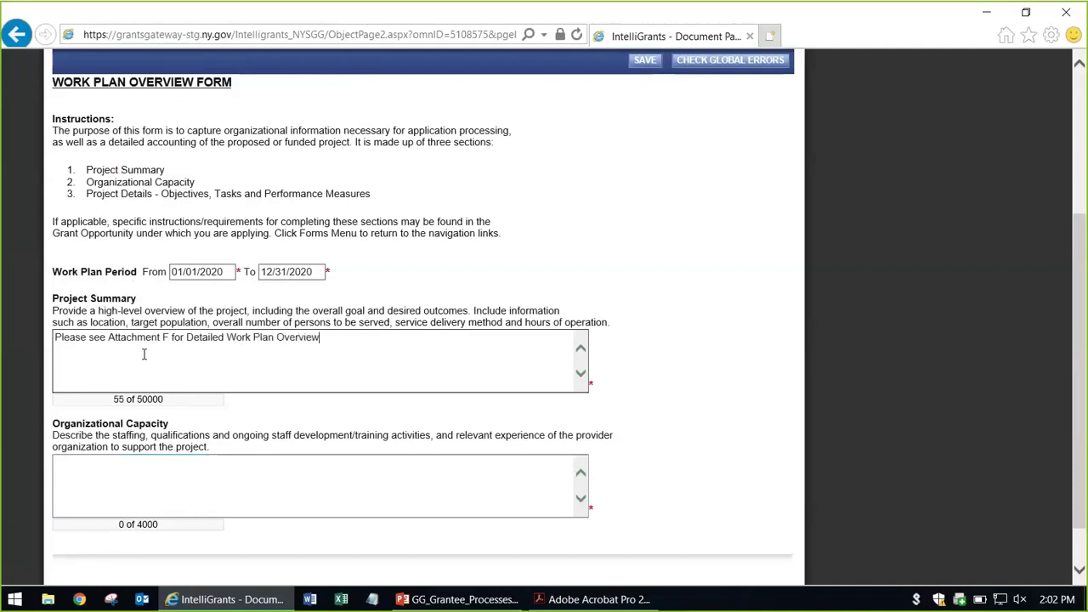
pyautogui.hotkey('ctrl', 'a')
pyautogui.hotkey('ctrl', 'c')
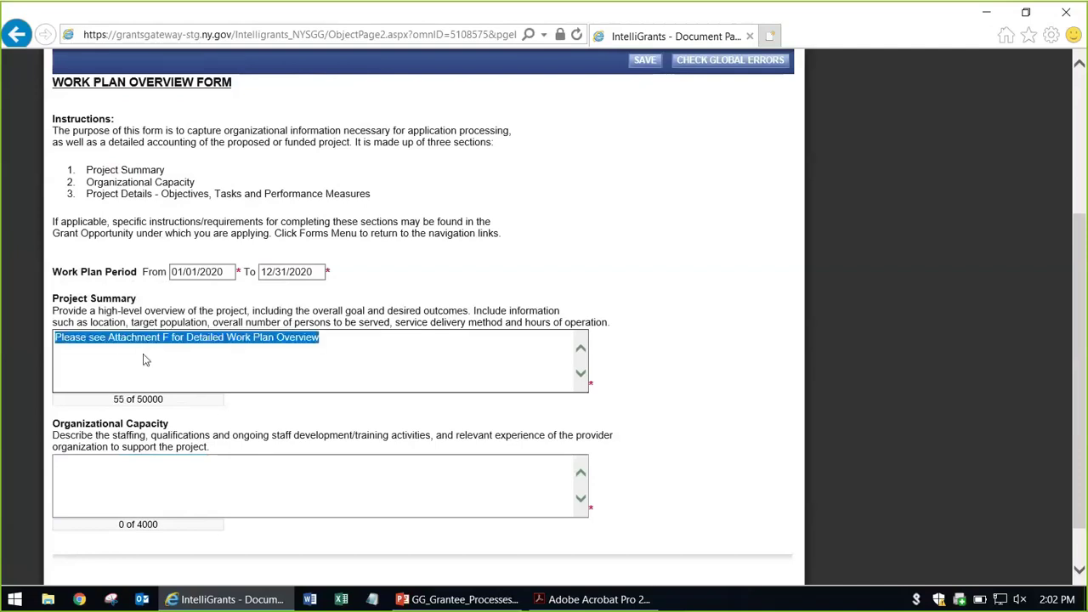
pyautogui.click(144, 354)
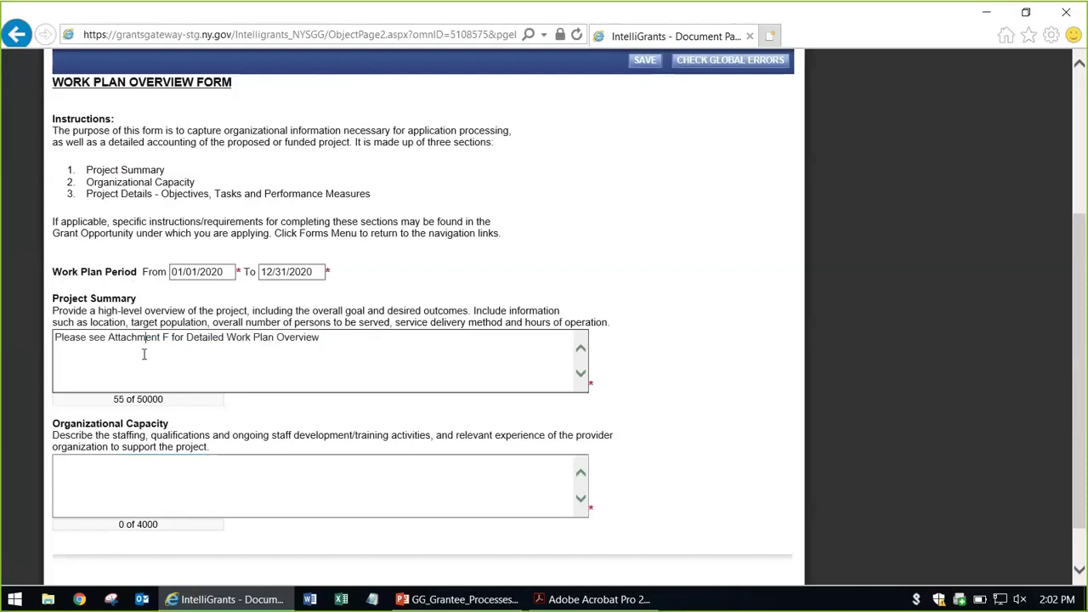
pyautogui.click(176, 481)
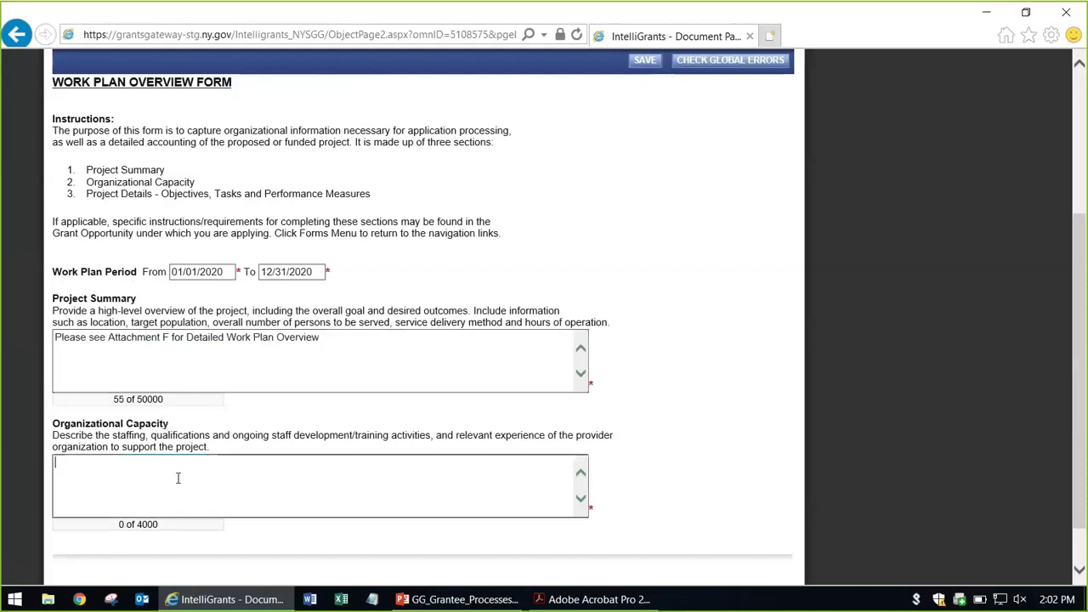
pyautogui.hotkey('ctrl', 'v')
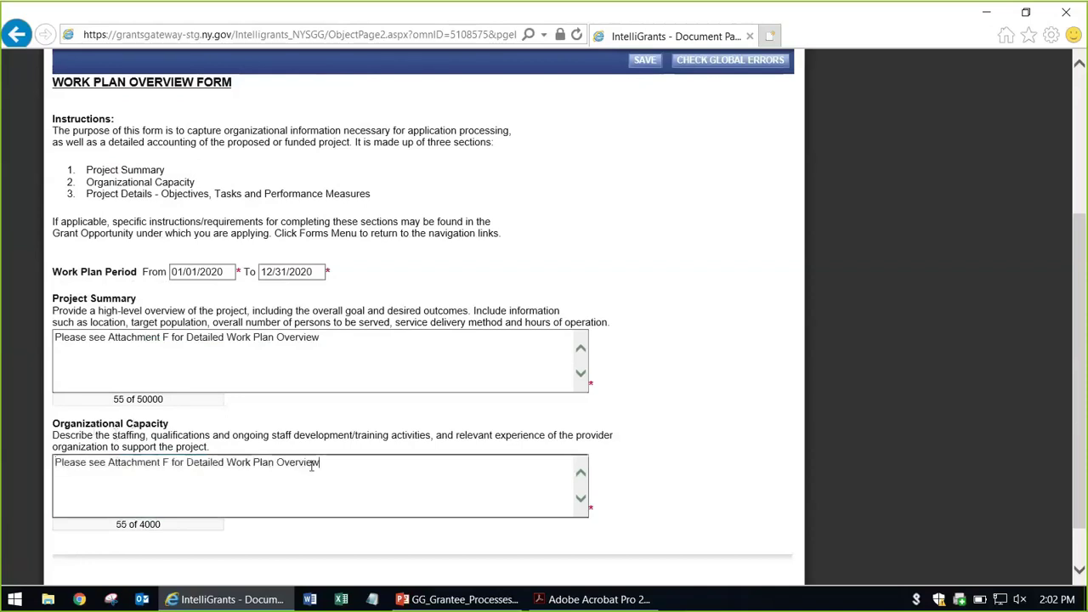
pyautogui.moveTo(320, 461); pyautogui.dragTo(223, 462)
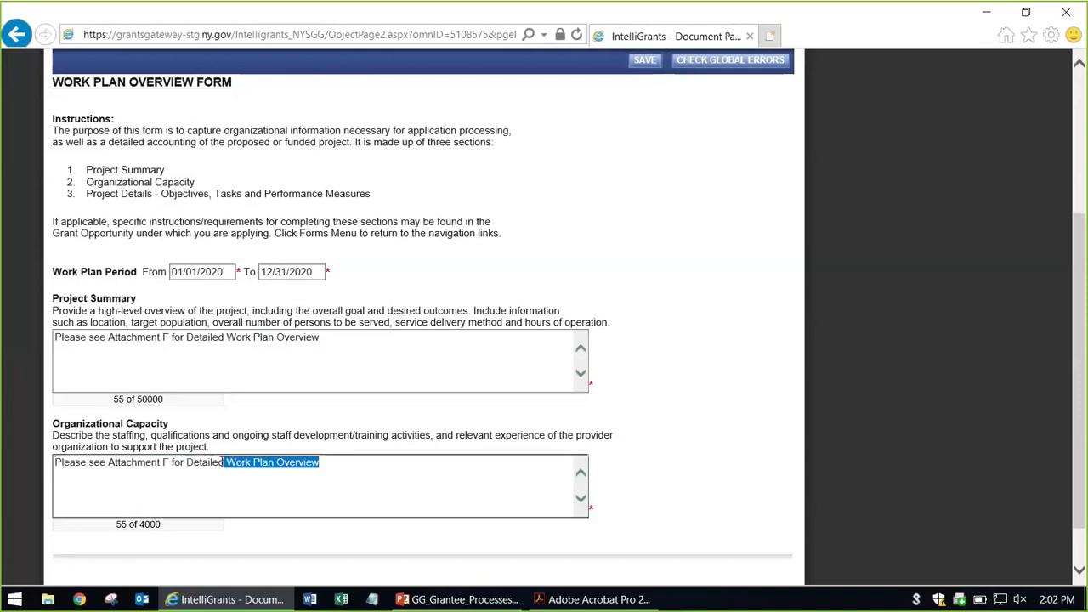
pyautogui.click(678, 433)
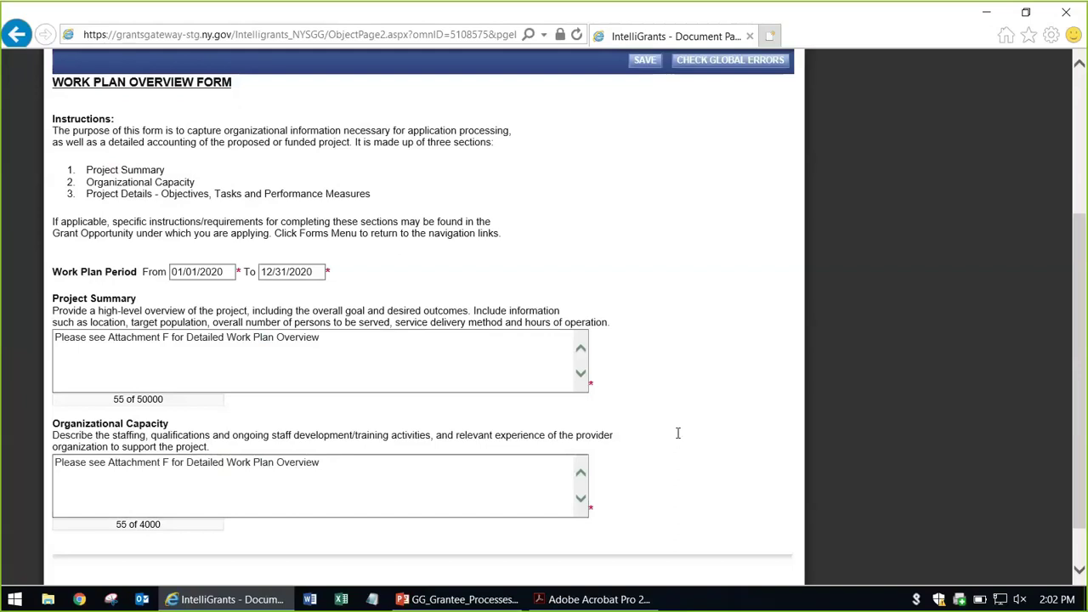
pyautogui.click(360, 460)
pyautogui.click(350, 348)
pyautogui.moveTo(345, 339); pyautogui.dragTo(85, 340)
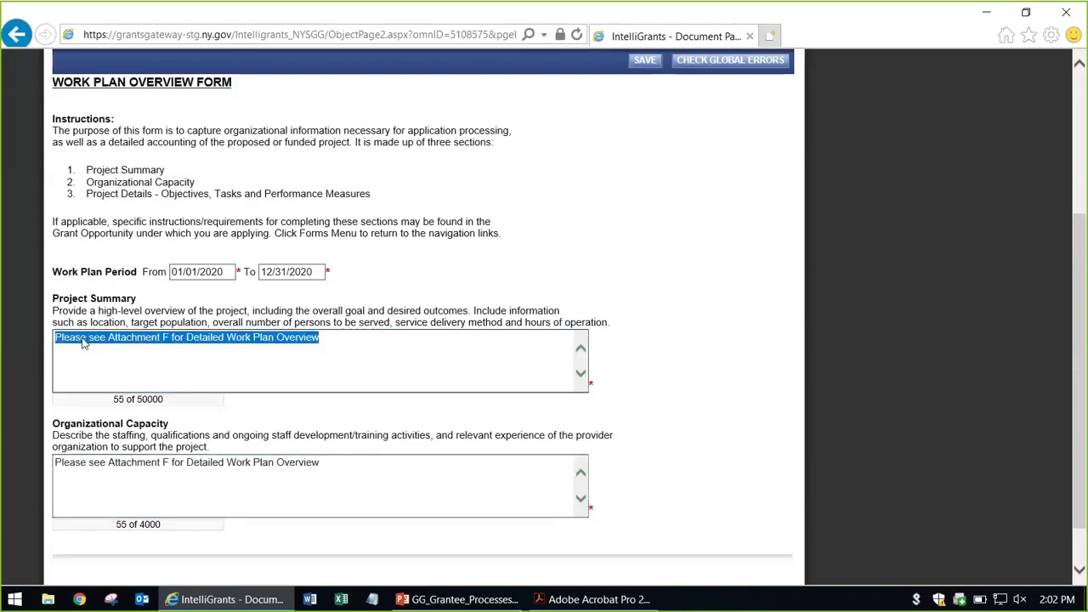
pyautogui.click(392, 492)
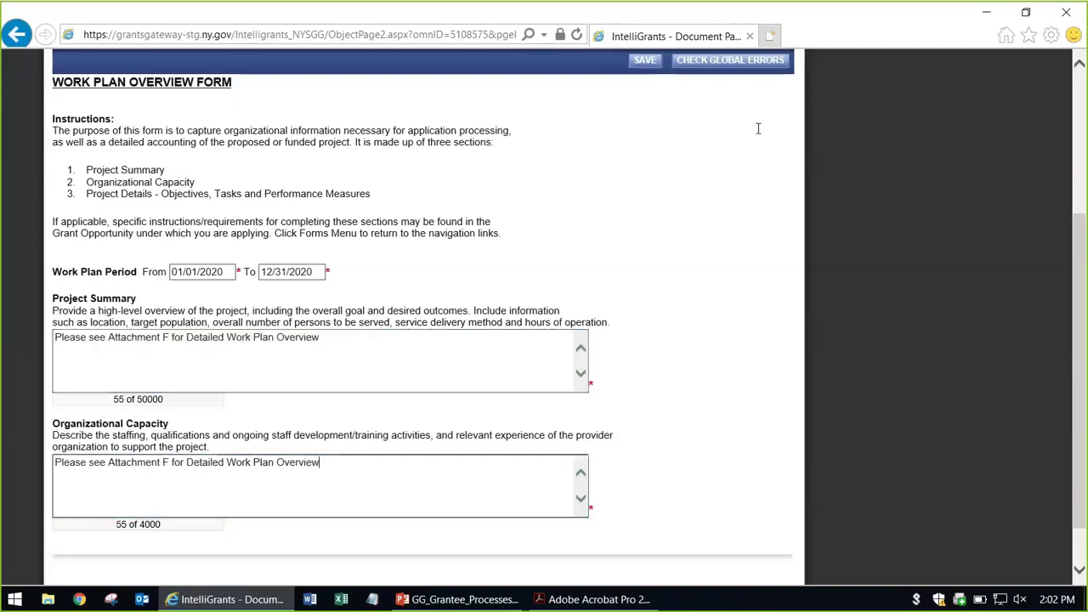
# Step: Save the Work Plan Overview Form and review the saved entries
pyautogui.click(643, 62)
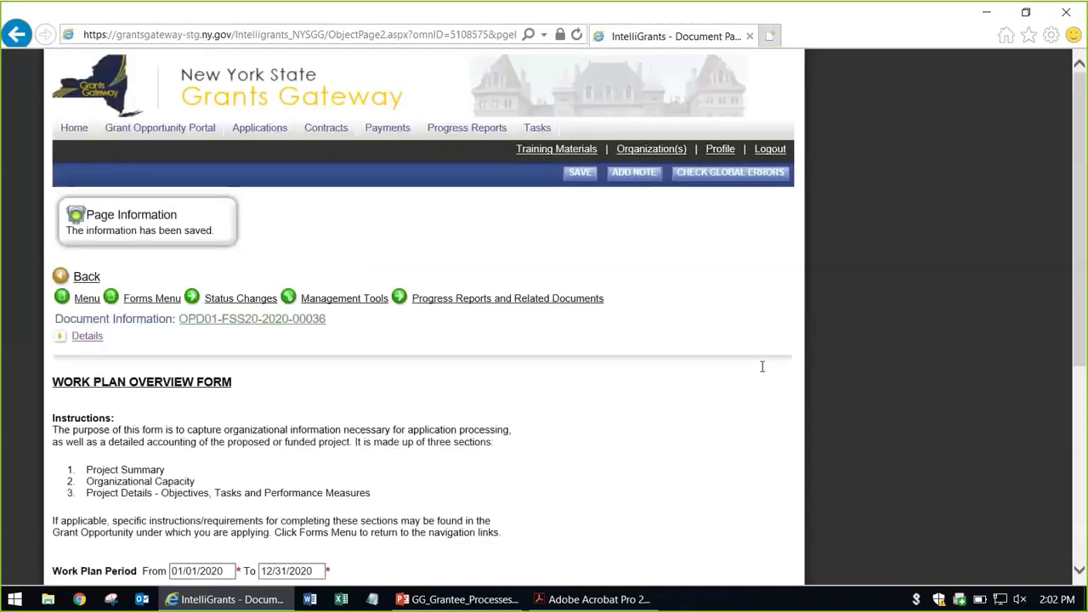
pyautogui.scroll(-3, 684, 387)
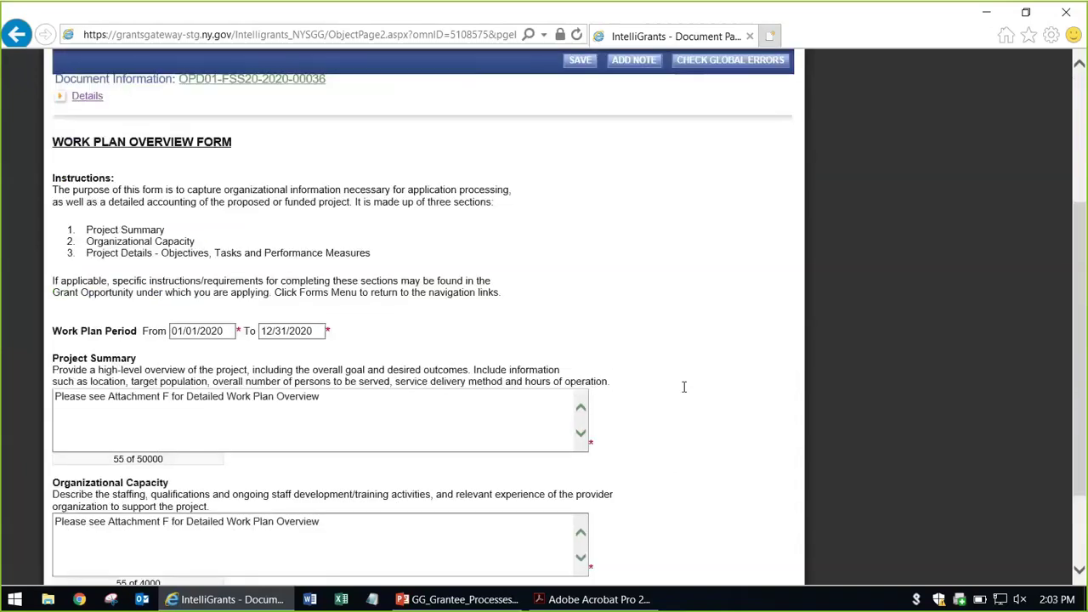
pyautogui.scroll(-2, 702, 389)
pyautogui.scroll(5, 724, 417)
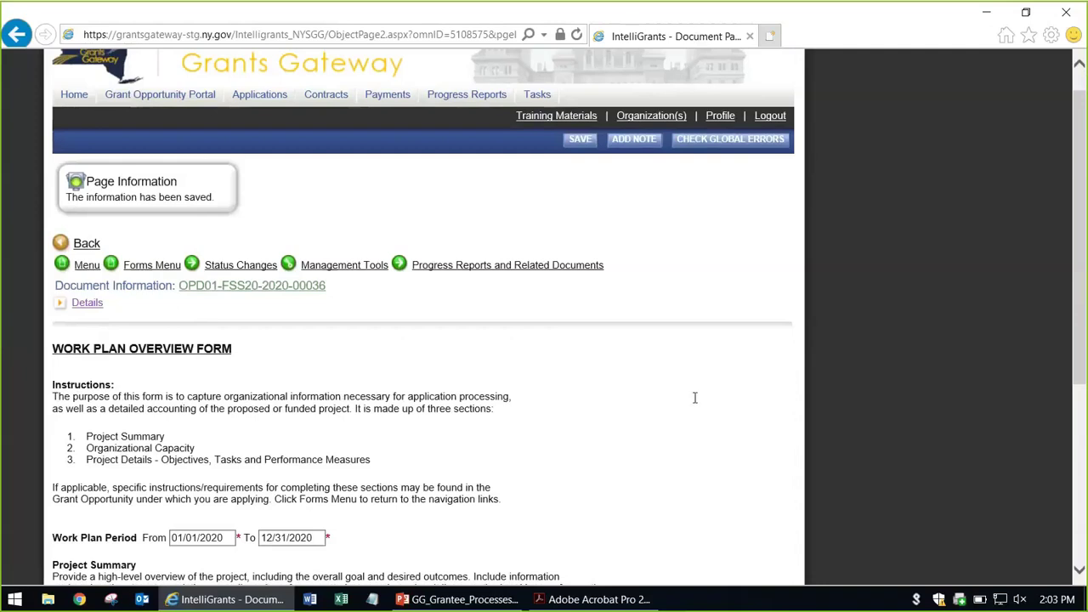
# Step: Return to the contract's forms list, open Work Plan Properties and review its objective, task and performance measure entries
pyautogui.click(141, 269)
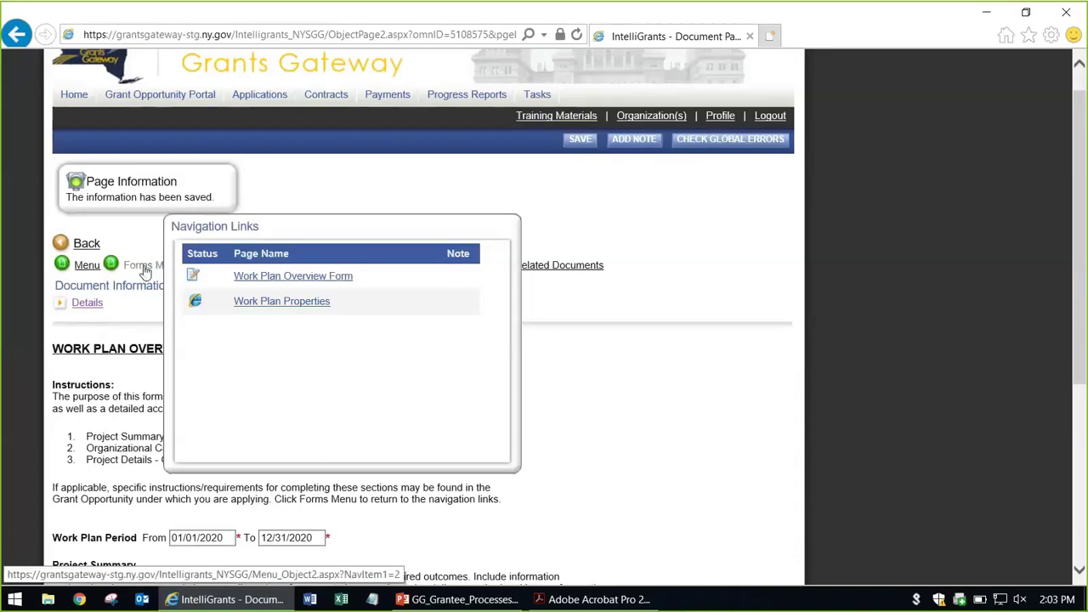
pyautogui.click(145, 270)
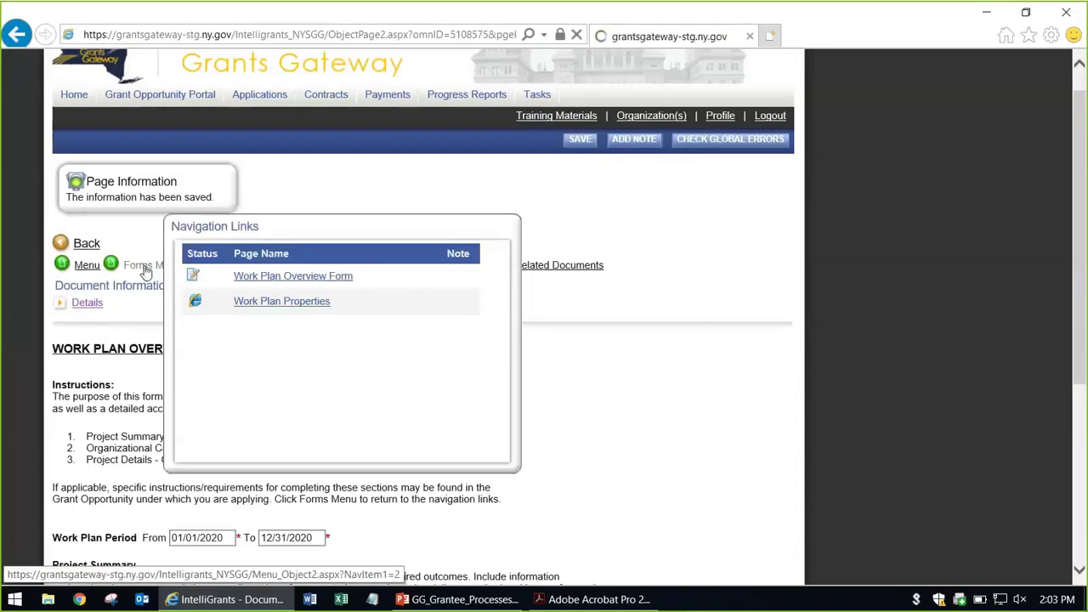
pyautogui.scroll(-10, 311, 469)
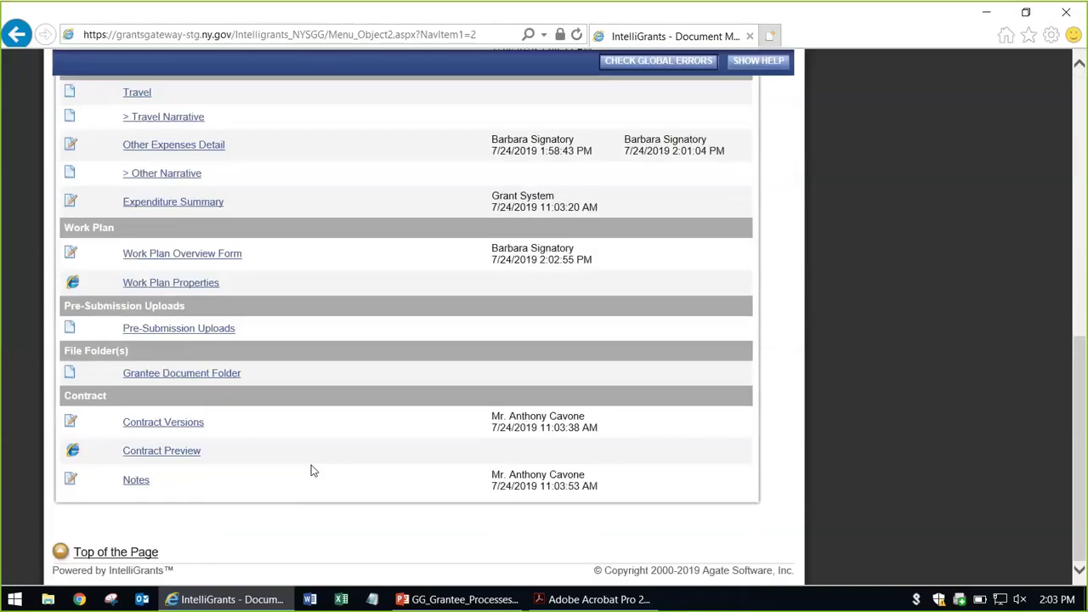
pyautogui.click(195, 284)
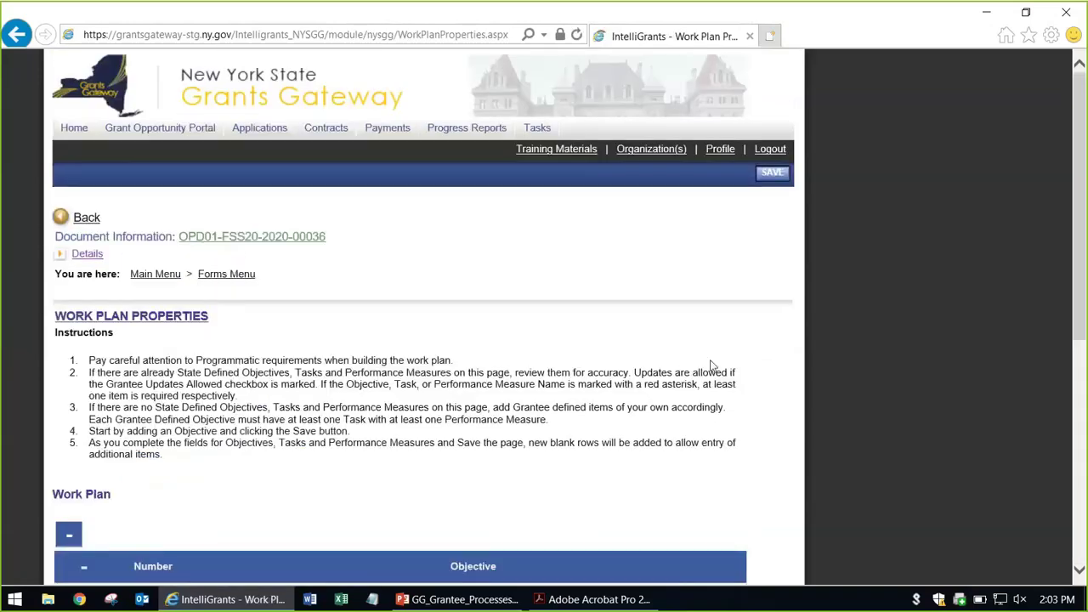
pyautogui.scroll(-4, 448, 360)
pyautogui.scroll(-3, 448, 354)
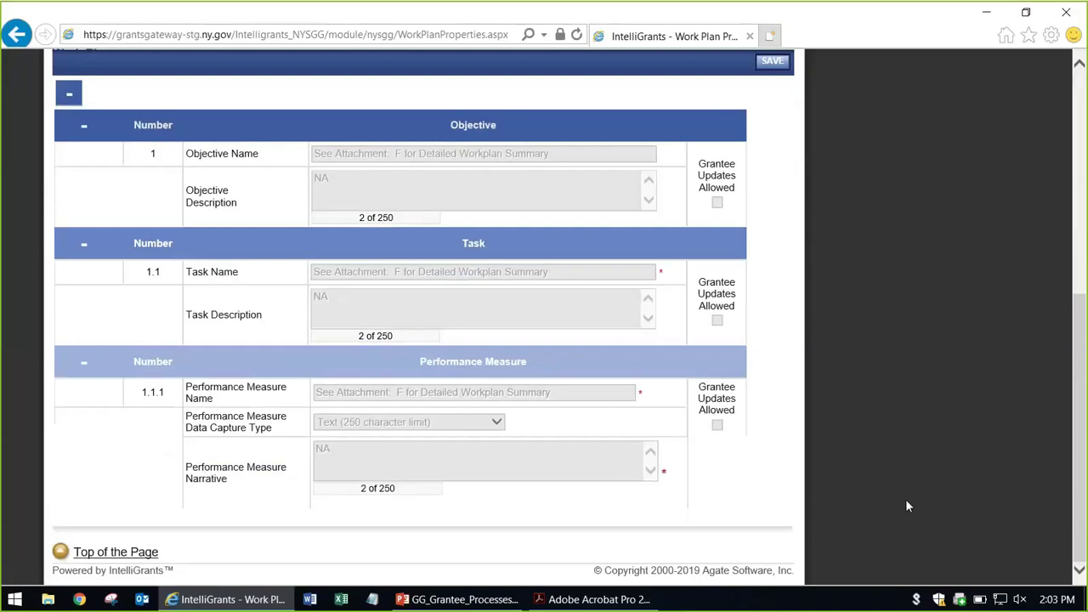
pyautogui.scroll(5, 906, 506)
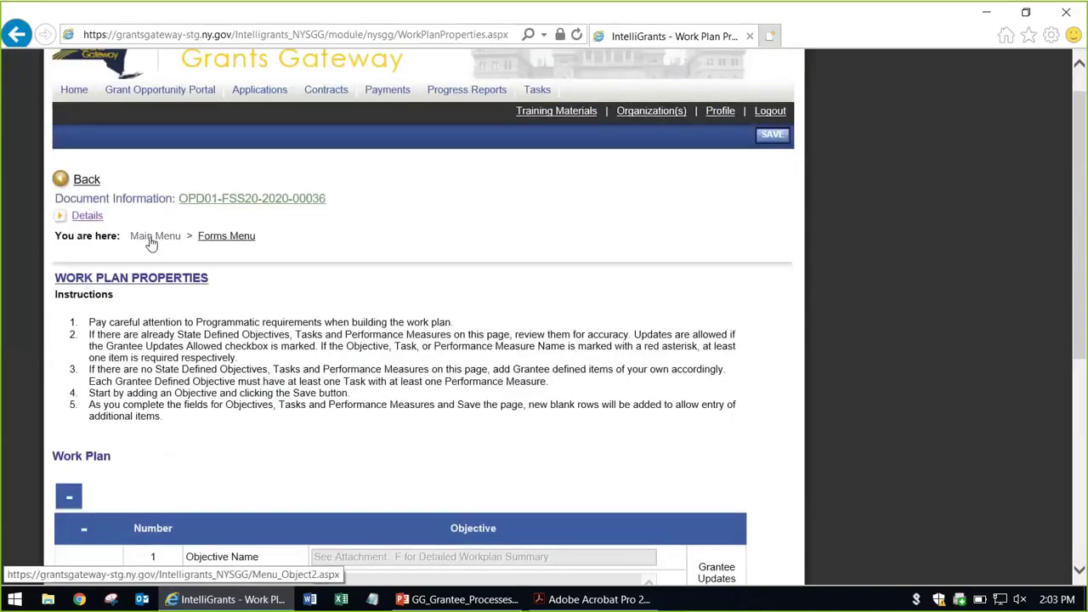
# Step: Go back to the contract's forms list and open the Pre-Submission Uploads form
pyautogui.click(227, 238)
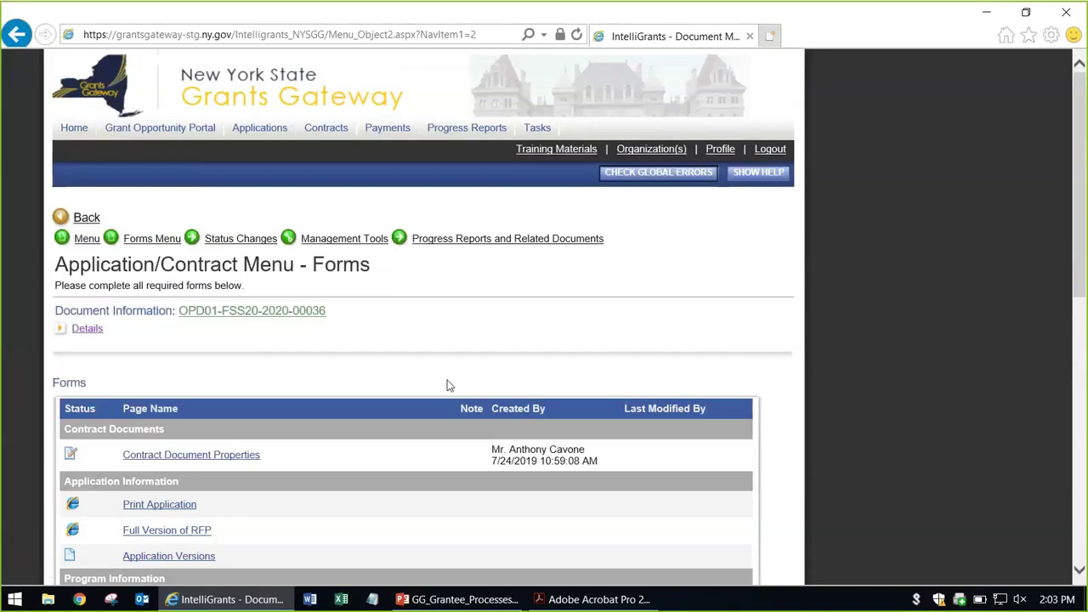
pyautogui.scroll(-7, 400, 323)
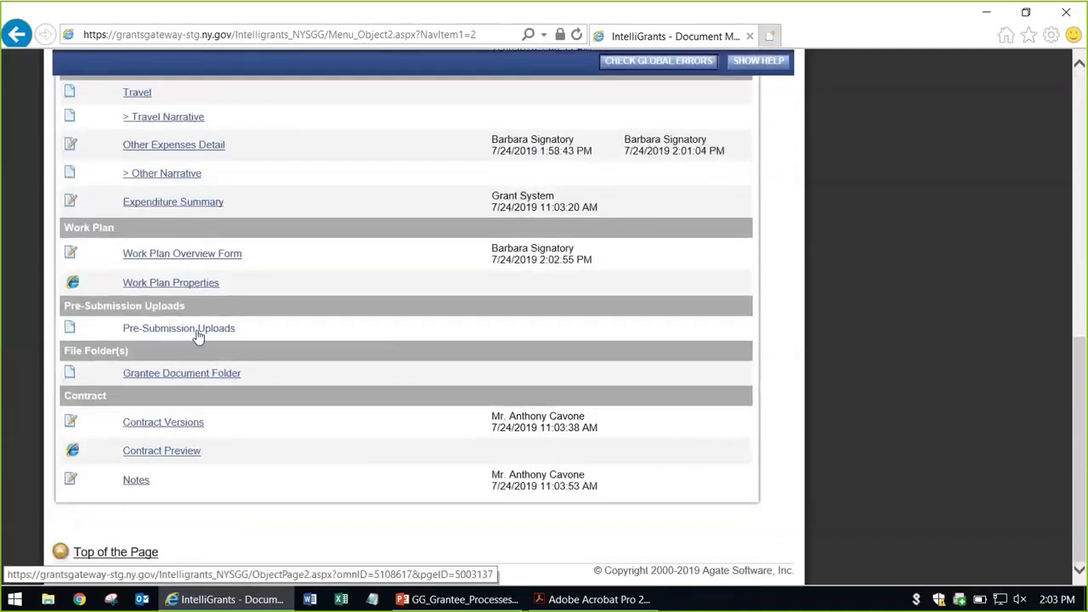
pyautogui.click(197, 332)
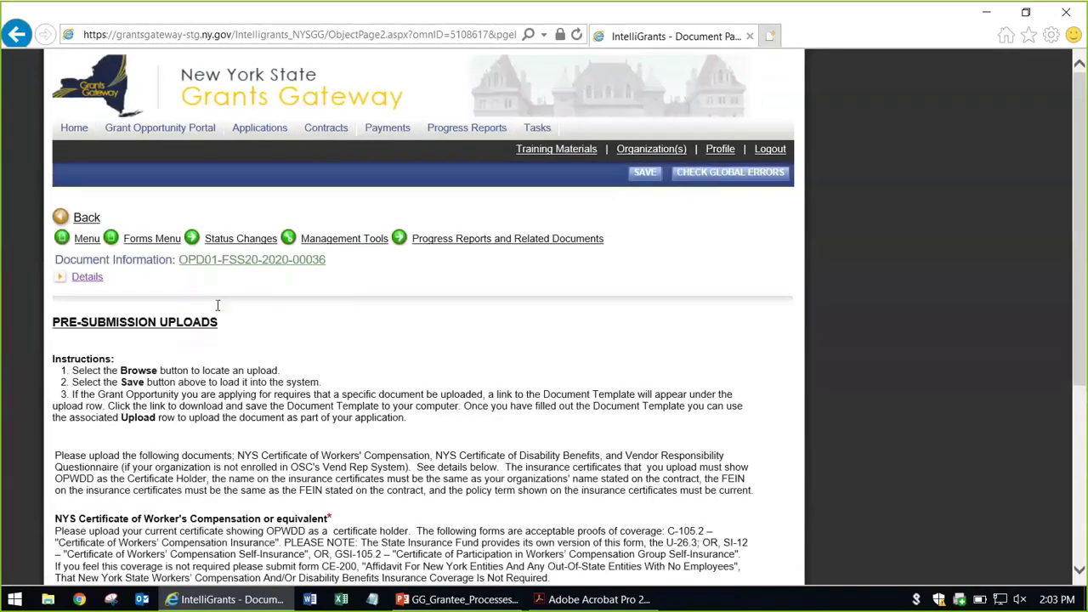
# Step: Examine the upload requirements for the Worker's Compensation certificate, Disability Benefits certificate and Vendor Responsibility Questionnaire
pyautogui.scroll(-5, 357, 366)
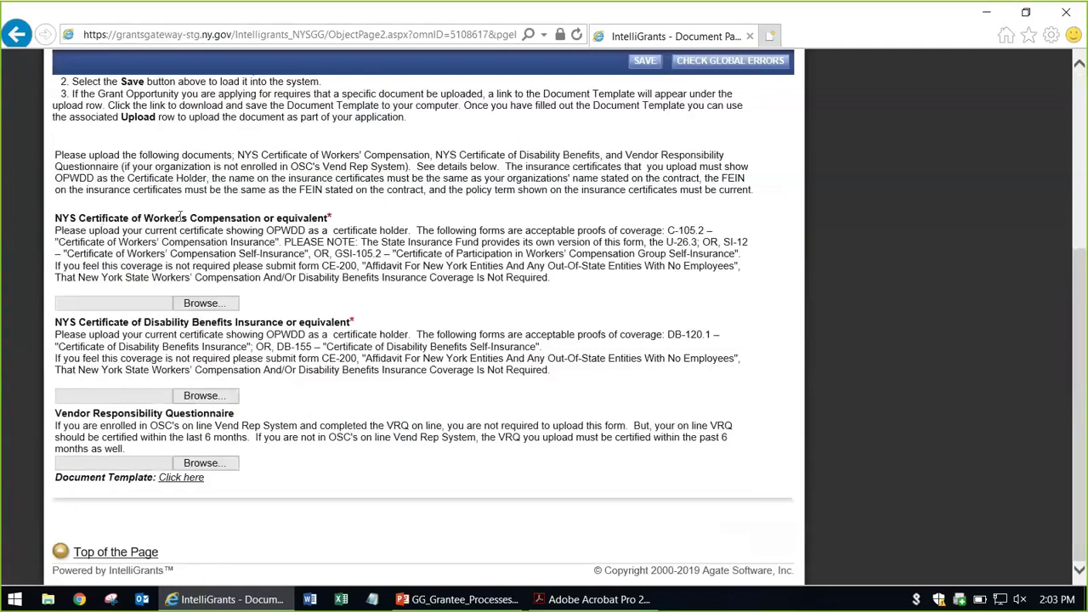
pyautogui.moveTo(143, 218); pyautogui.dragTo(333, 218)
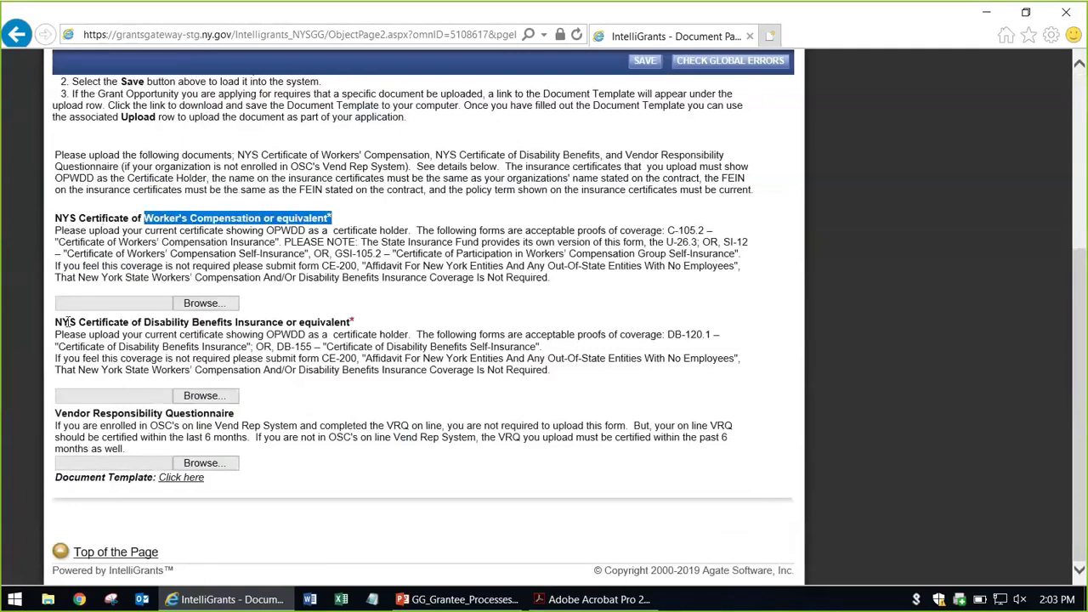
pyautogui.click(170, 222)
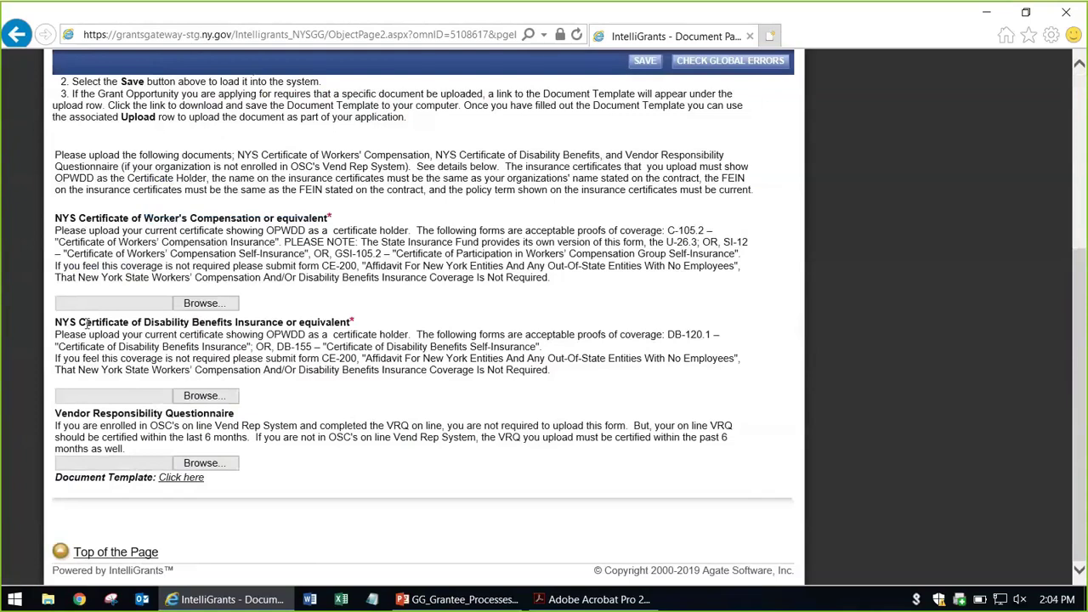
pyautogui.moveTo(157, 323); pyautogui.dragTo(351, 323)
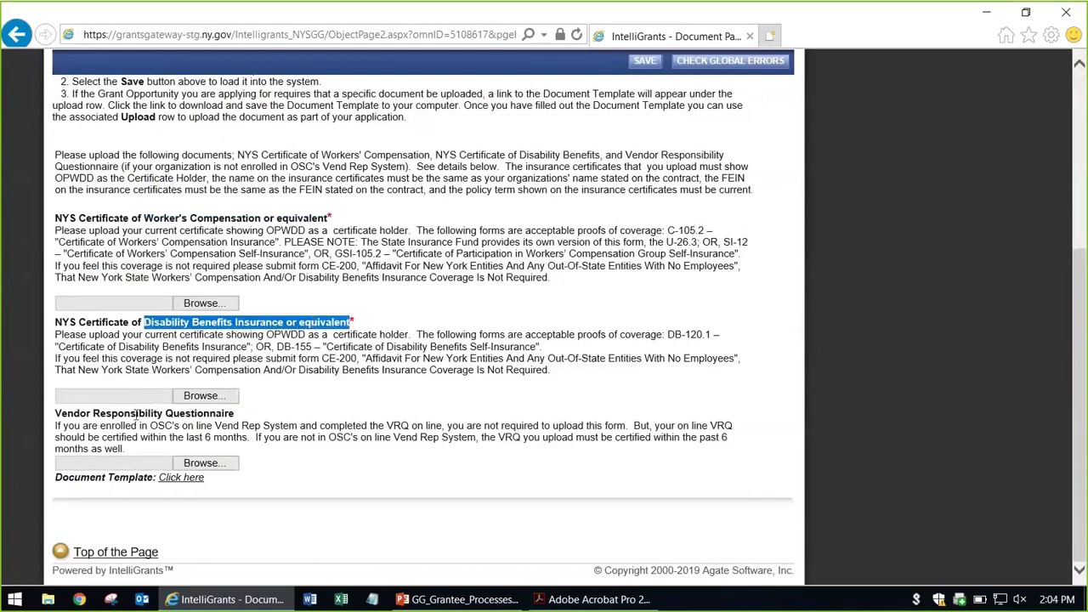
pyautogui.click(219, 415)
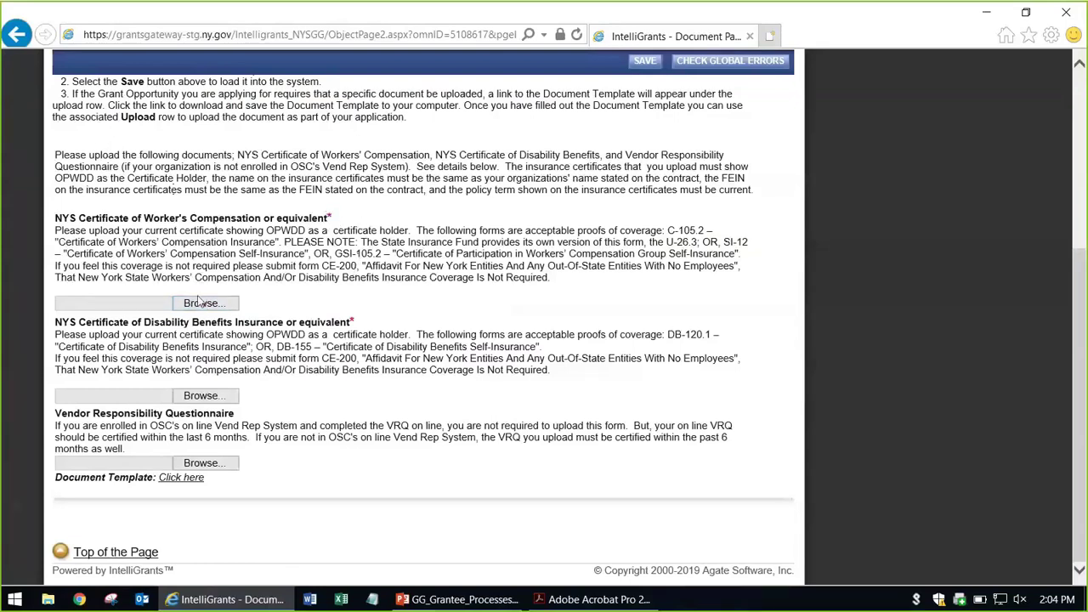
# Step: Attach Sample Attachment.pdf from the Desktop as the NYS Certificate of Worker's Compensation and save the form
pyautogui.click(201, 304)
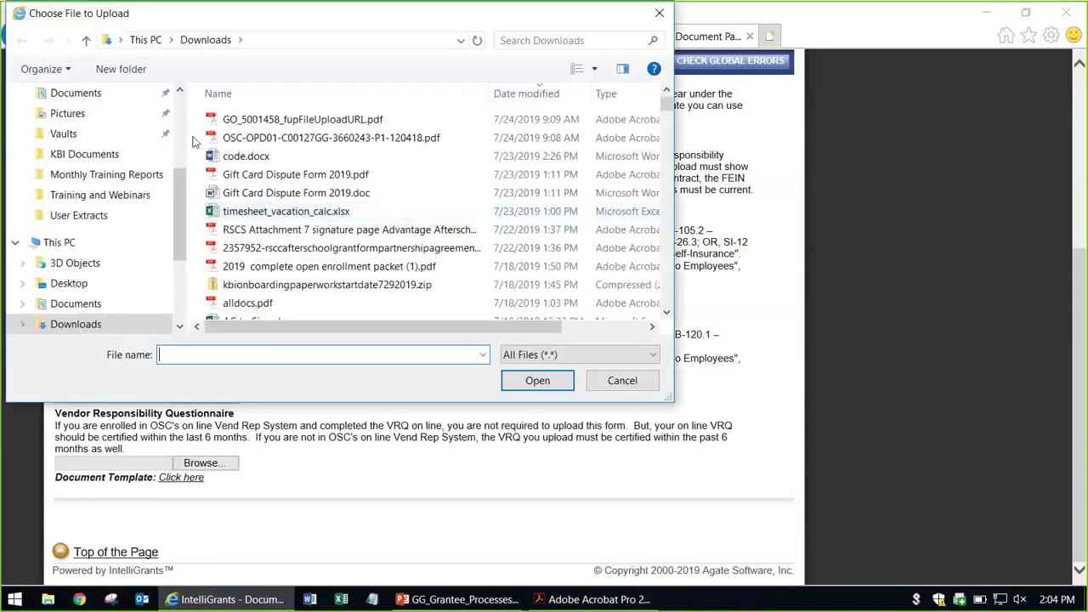
pyautogui.scroll(3, 130, 112)
pyautogui.click(102, 129)
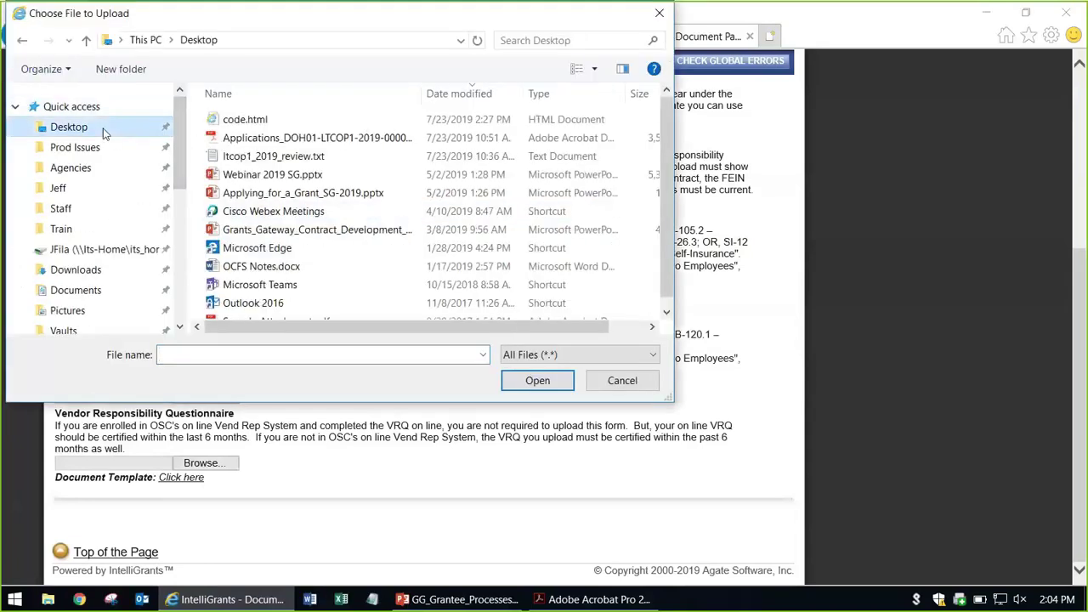
pyautogui.scroll(-1, 340, 158)
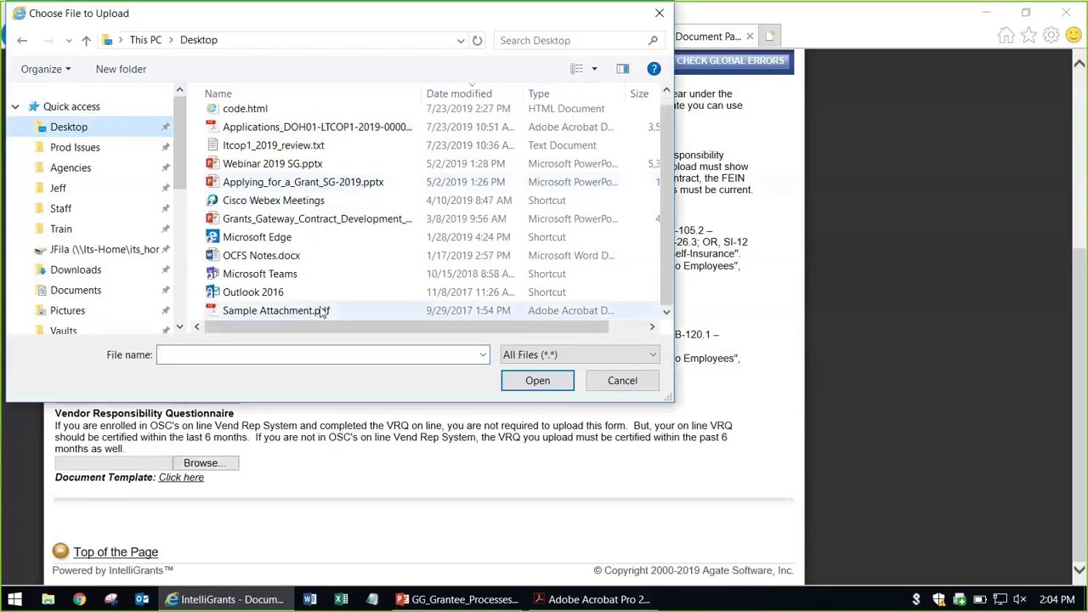
pyautogui.click(273, 313)
pyautogui.click(642, 61)
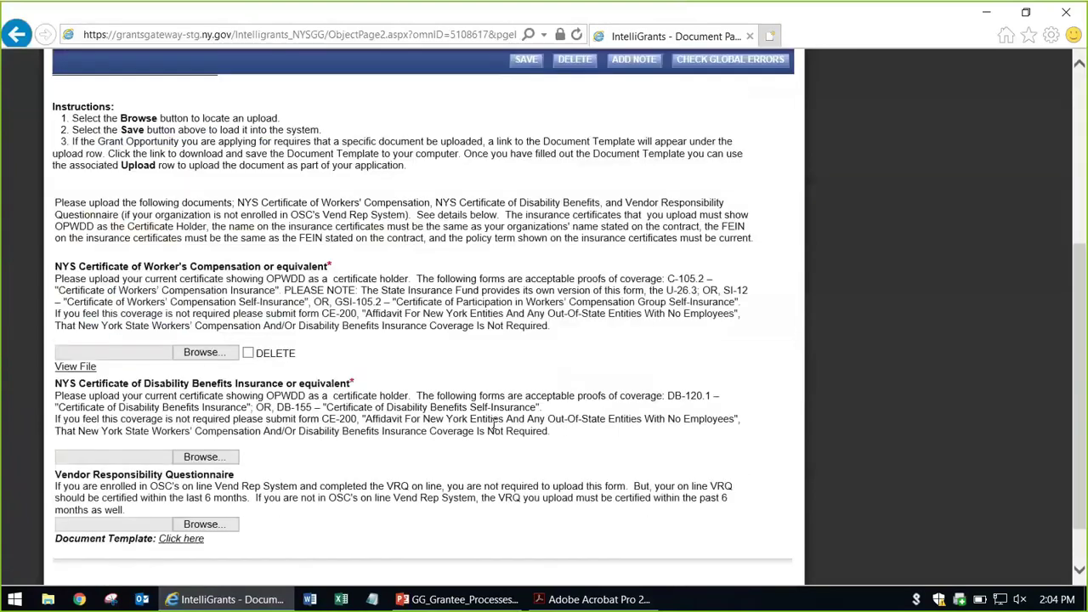
# Step: Check the saved Pre-Submission Uploads page for errors and locate the required Disability Benefits Insurance upload
pyautogui.scroll(3, 161, 381)
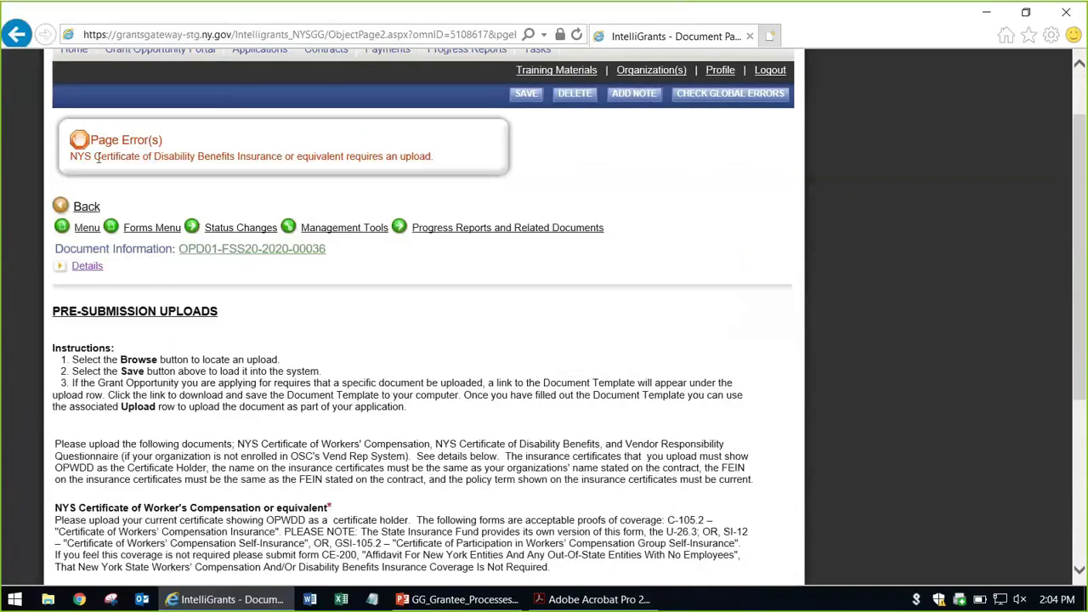
pyautogui.scroll(-3, 238, 209)
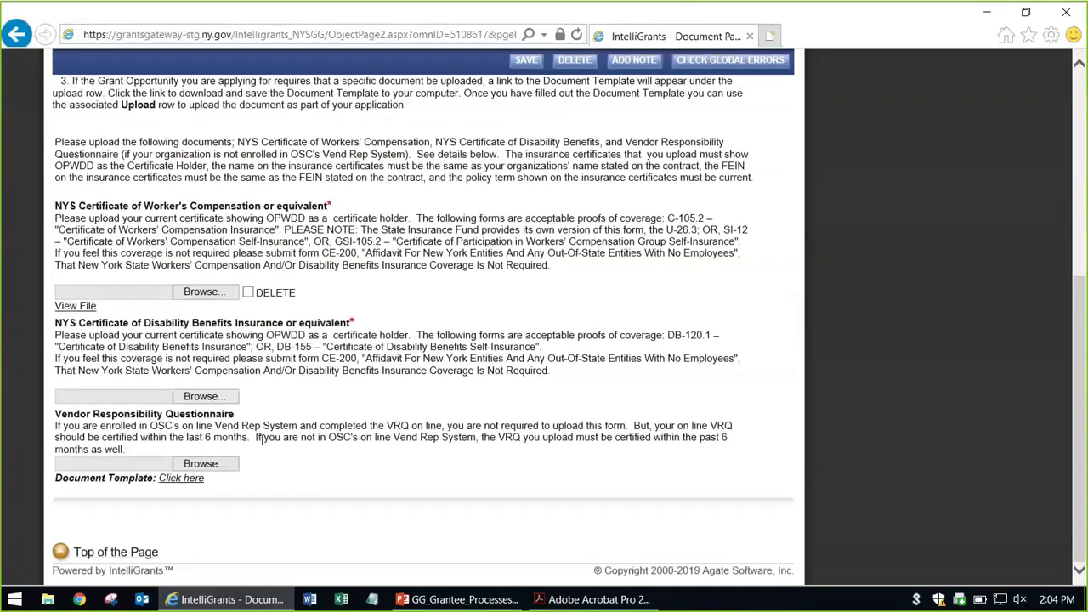
pyautogui.doubleClick(351, 327)
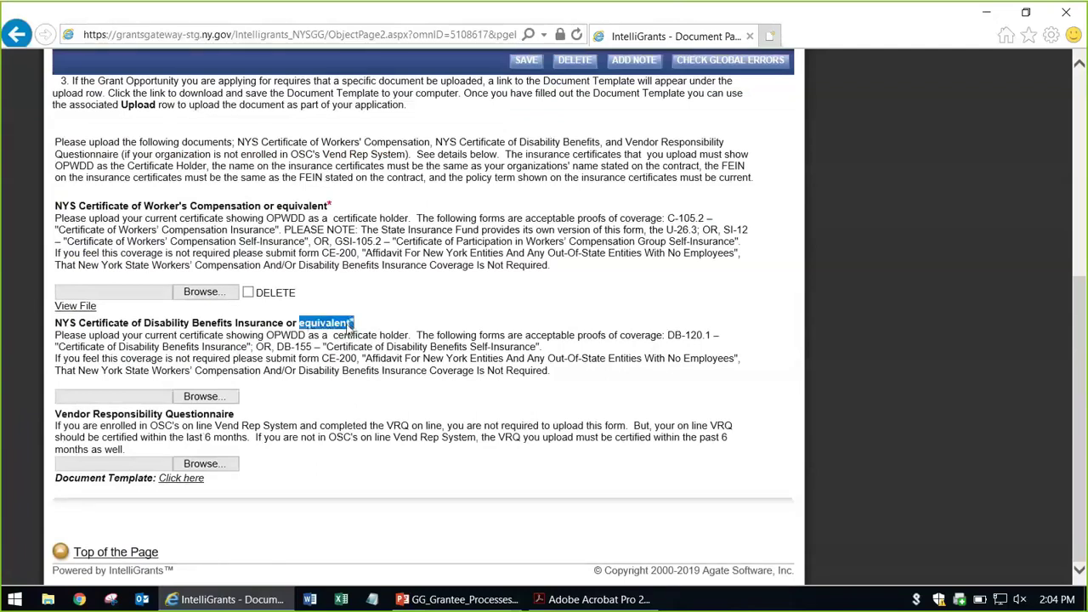
pyautogui.click(343, 383)
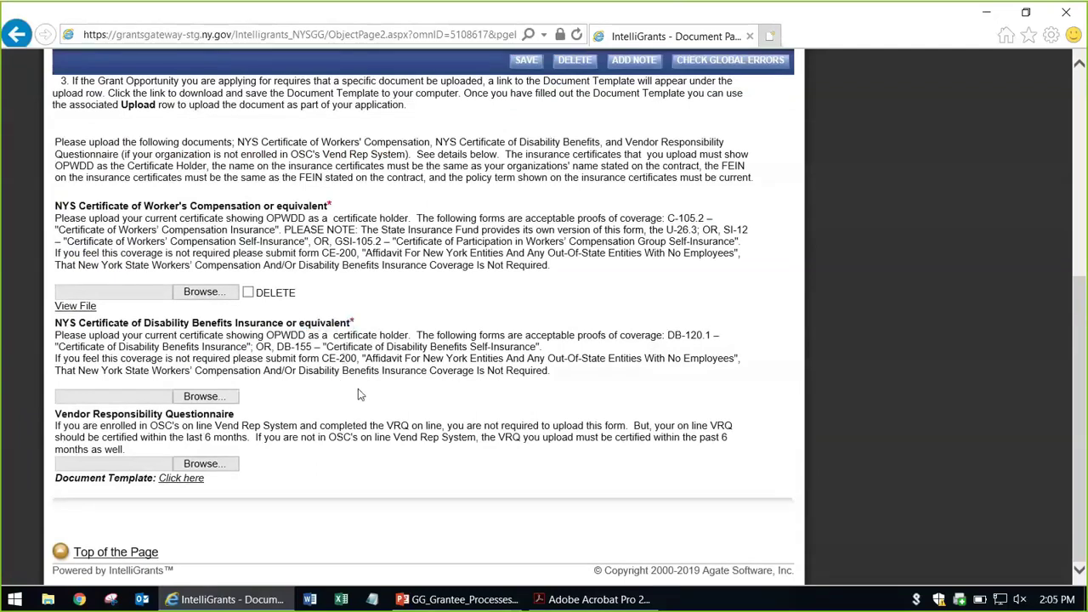
# Step: Return to the forms list, check the forms' status and open the Grantee Document Folder
pyautogui.scroll(5, 358, 394)
pyautogui.click(138, 308)
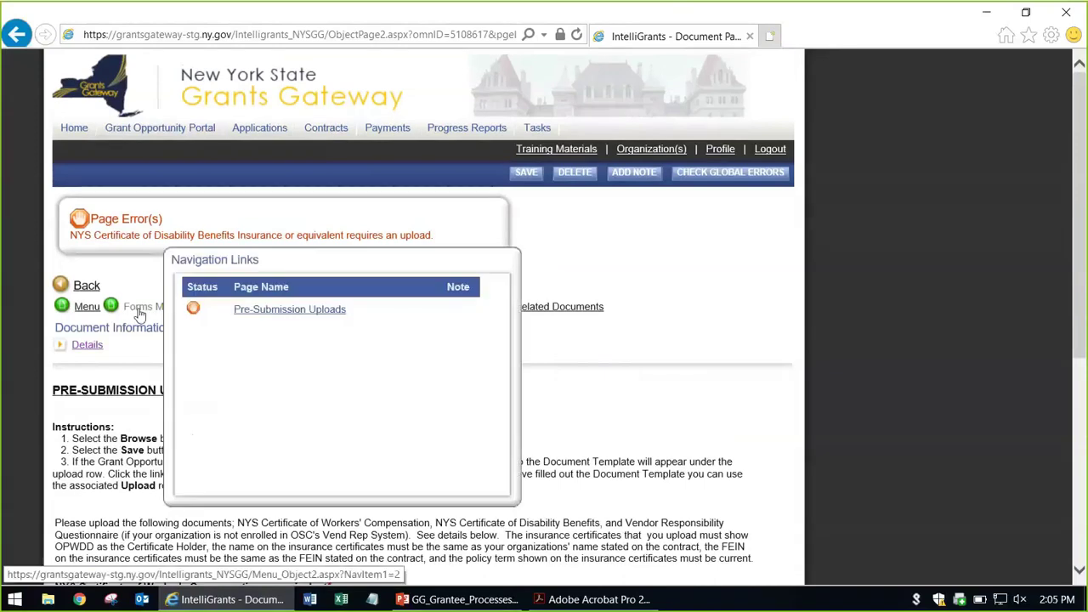
pyautogui.click(139, 309)
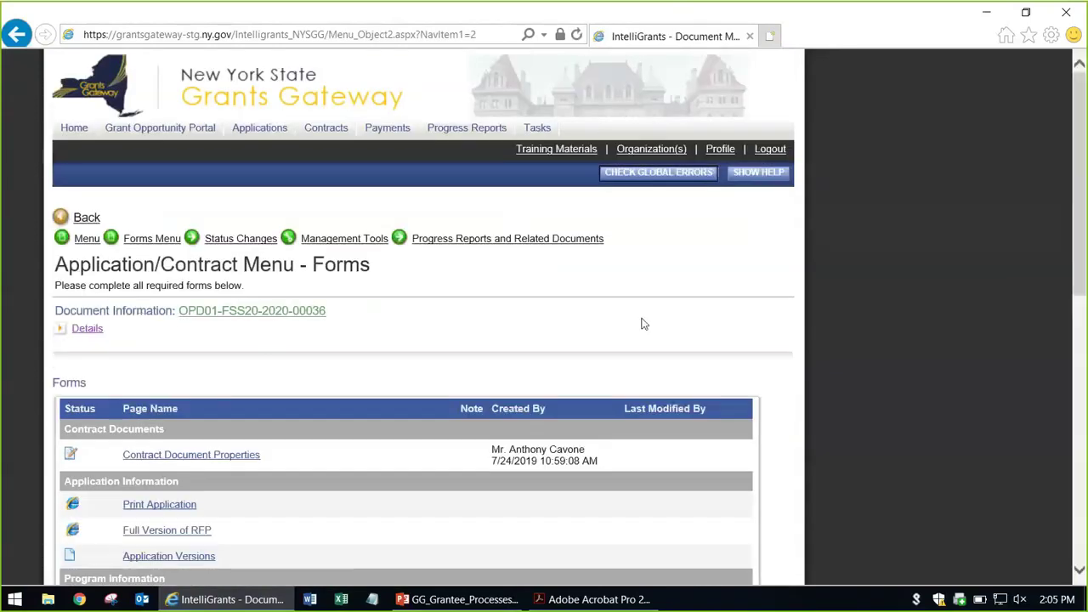
pyautogui.scroll(-3, 842, 353)
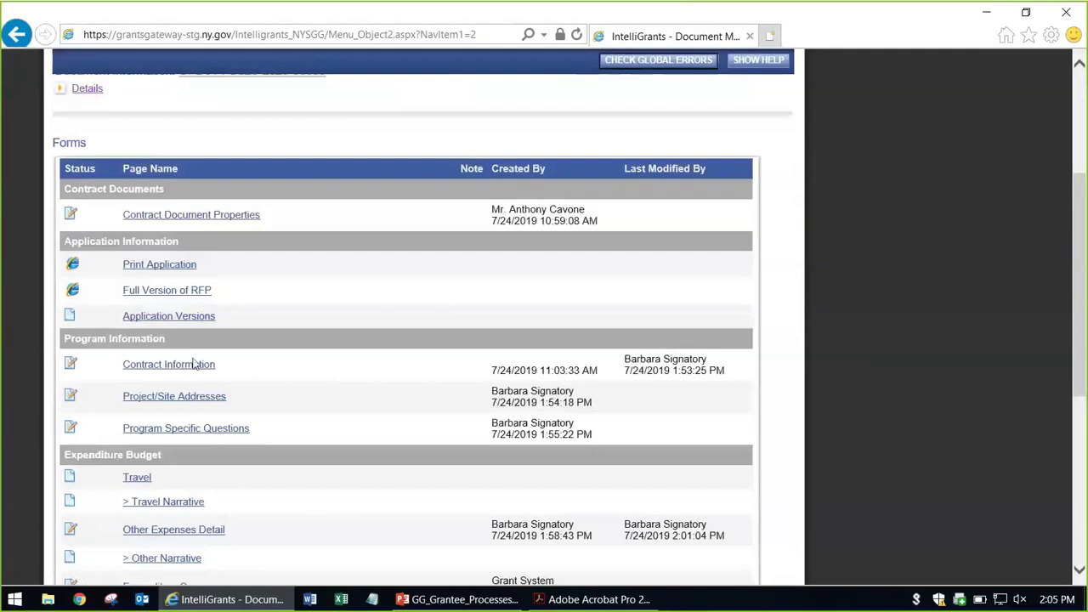
pyautogui.scroll(-5, 239, 382)
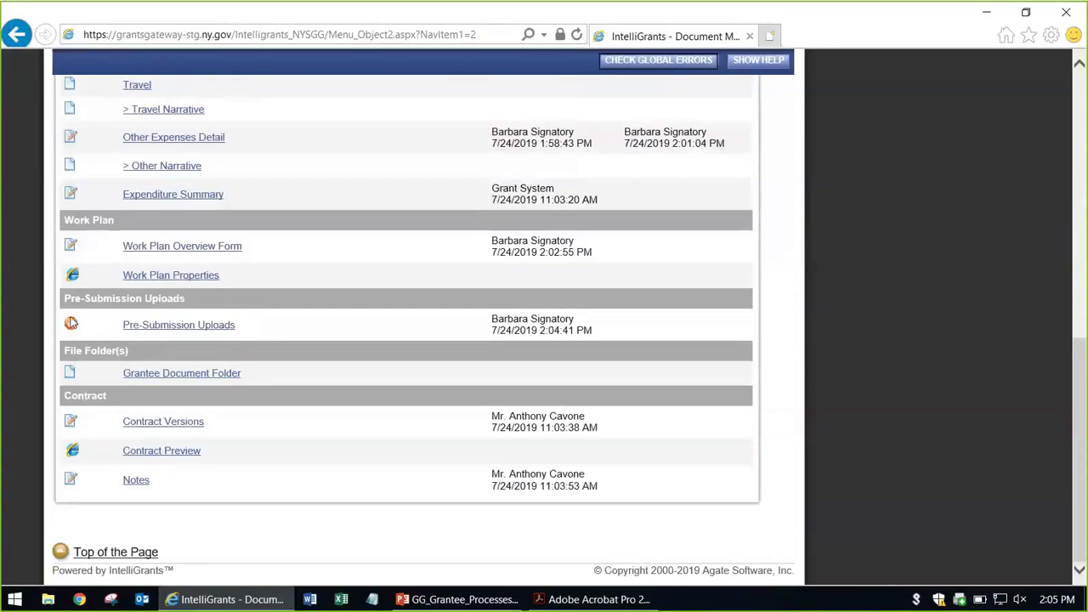
pyautogui.click(188, 379)
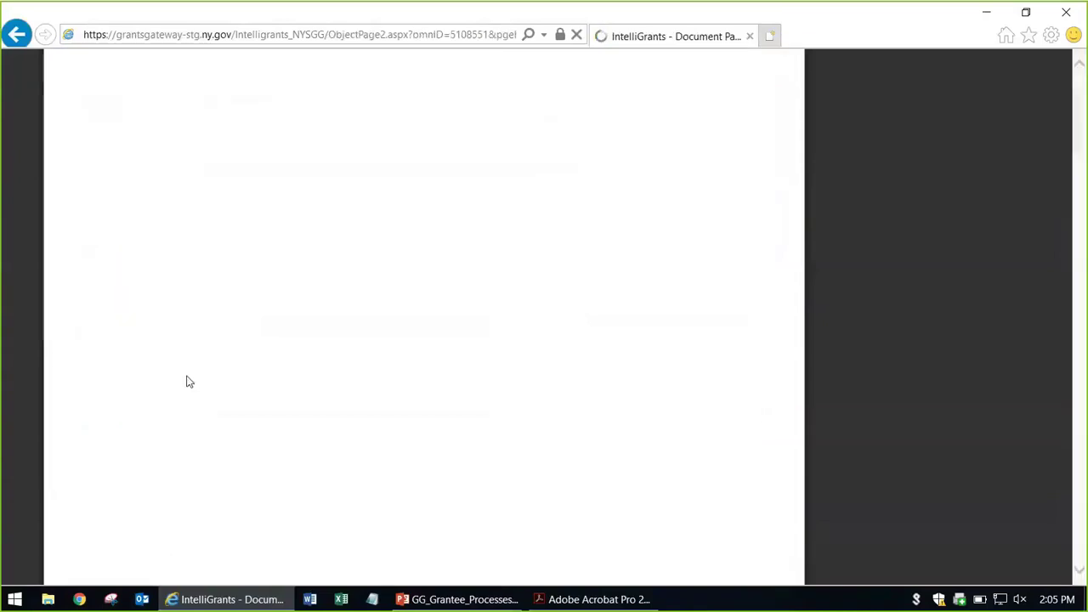
# Step: Add a document described as "FY 2020 Budget" with Sample Attachment.pdf from the Desktop attached, and save it
pyautogui.scroll(-2, 615, 427)
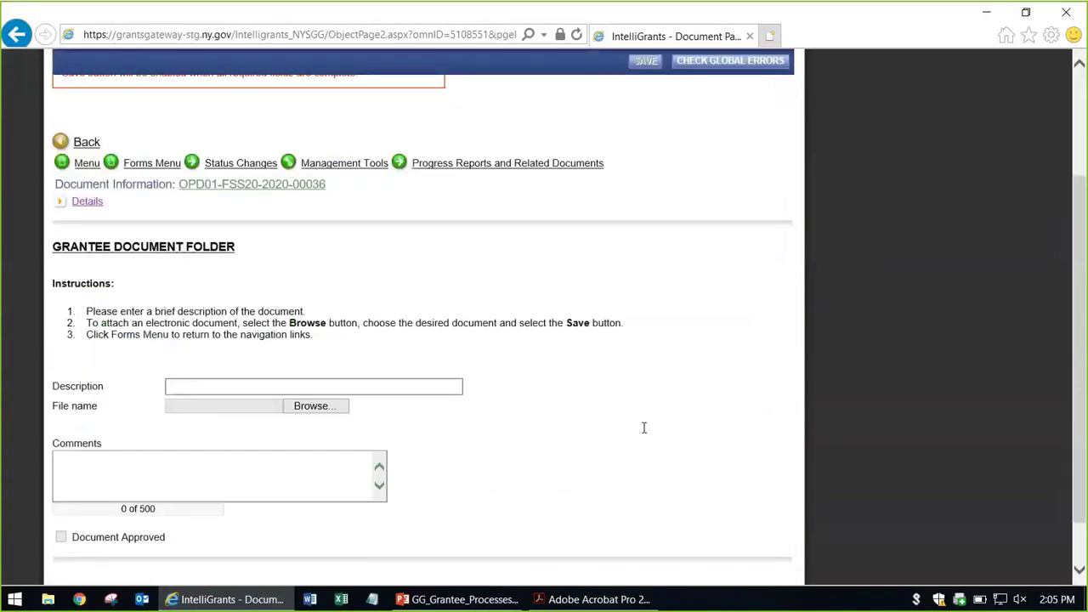
pyautogui.click(356, 388)
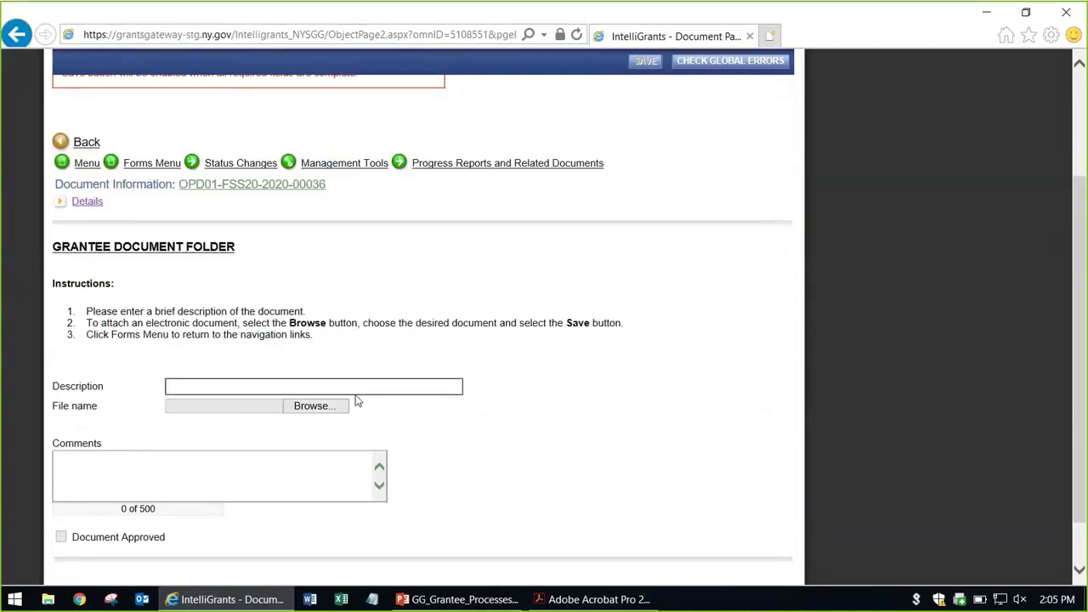
pyautogui.write('FY 2020 Budget')
pyautogui.click(332, 407)
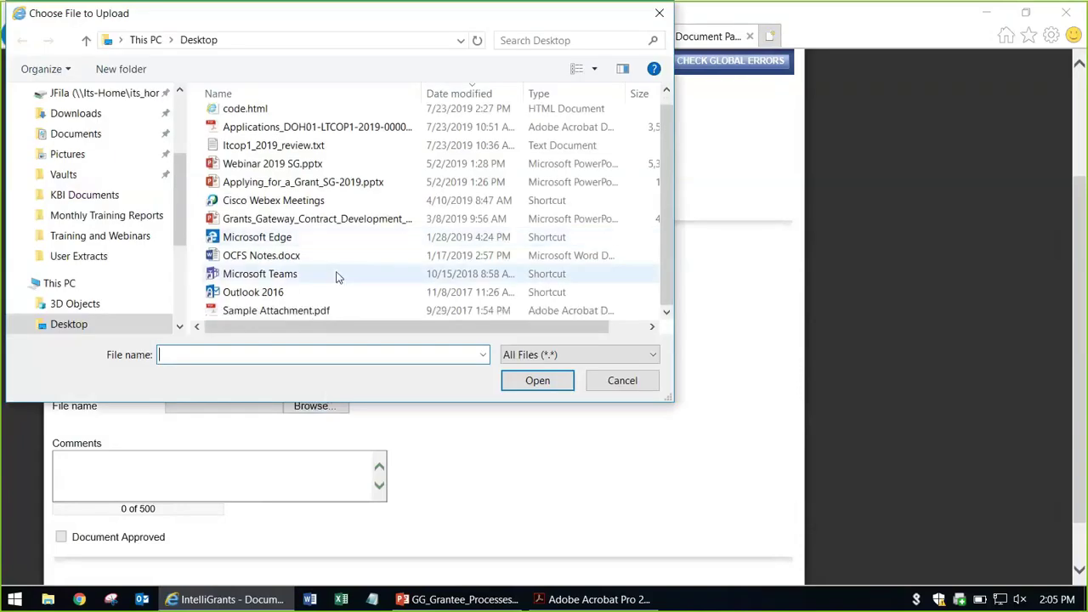
pyautogui.click(313, 312)
pyautogui.click(517, 380)
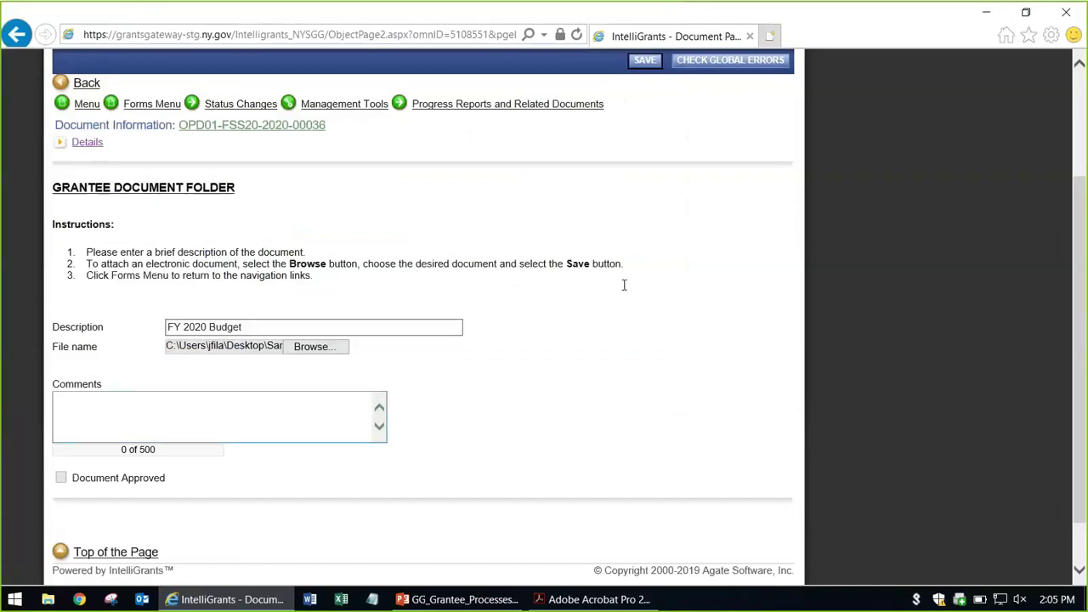
pyautogui.click(644, 60)
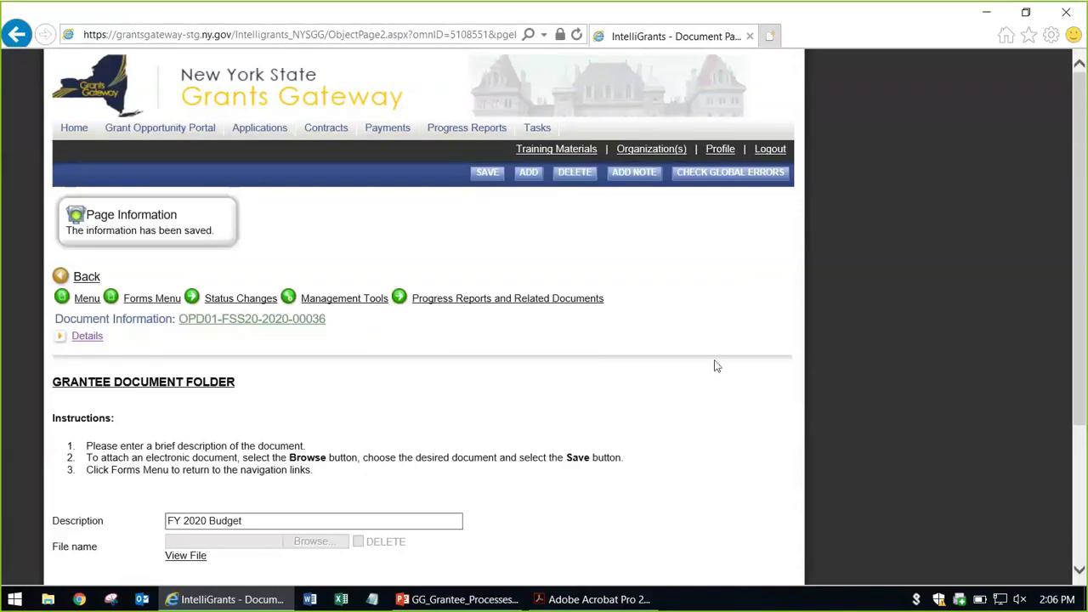
# Step: Review the saved FY 2020 Budget entry in the Grantee Document Folder, including its file link and available actions
pyautogui.scroll(-1, 554, 403)
pyautogui.scroll(-2, 556, 401)
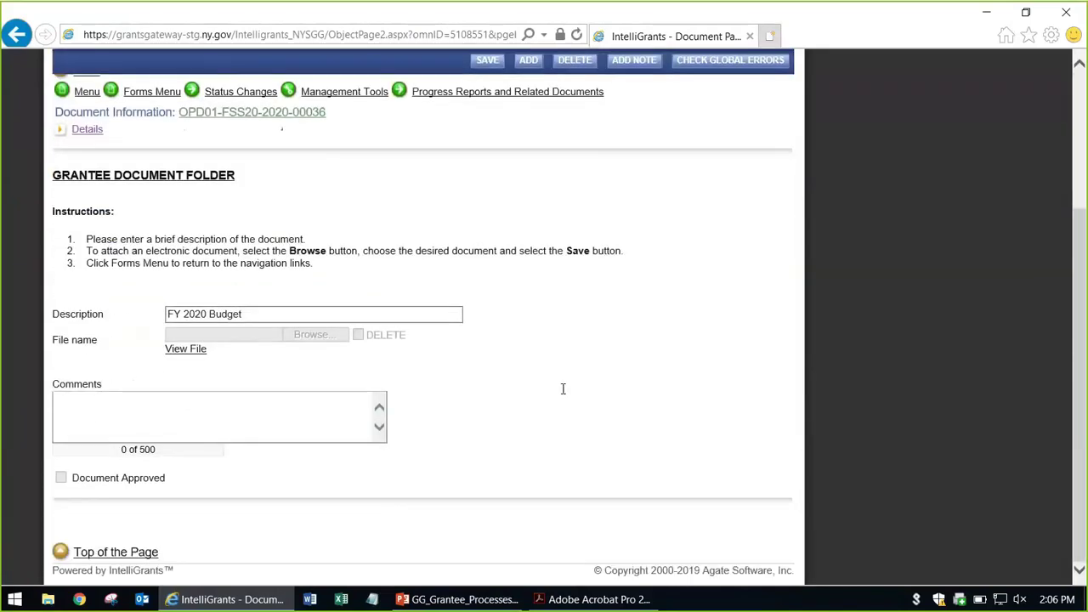
pyautogui.scroll(1, 434, 424)
pyautogui.scroll(1, 323, 432)
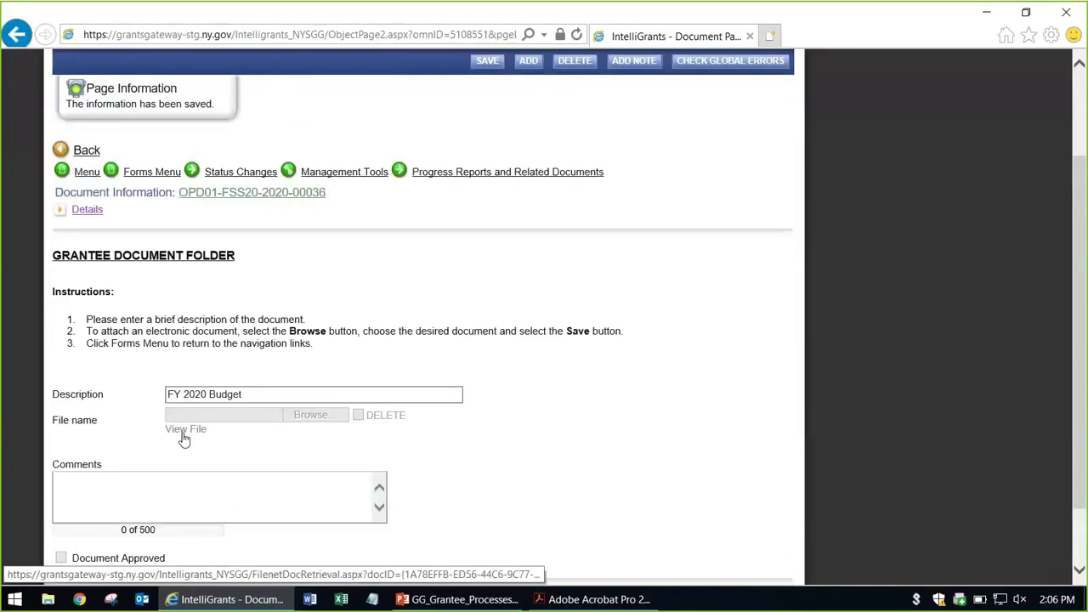
pyautogui.scroll(2, 677, 411)
pyautogui.scroll(-1, 678, 410)
pyautogui.scroll(1, 511, 172)
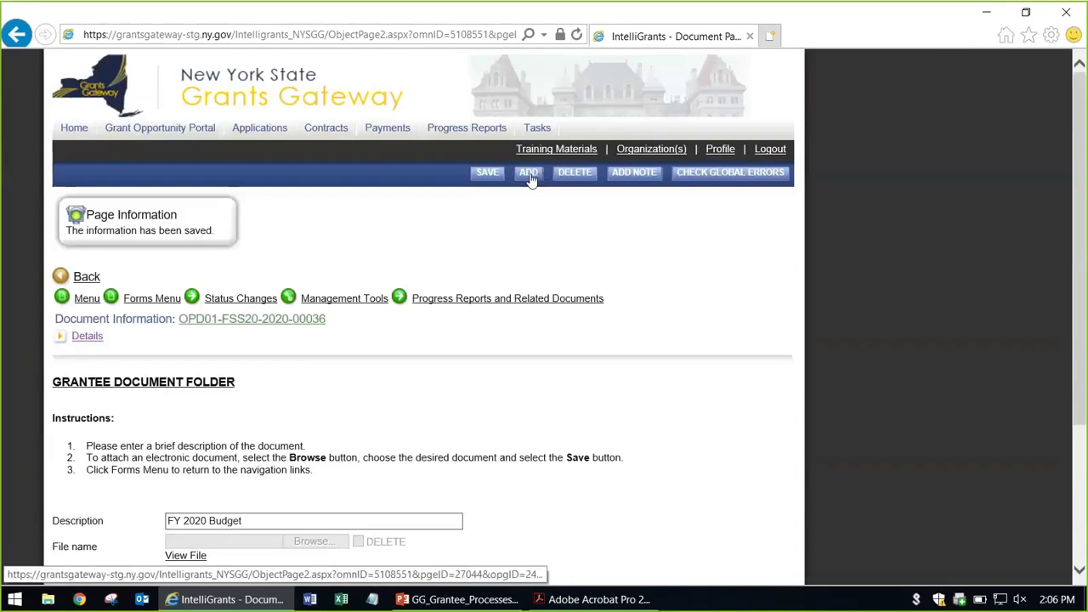
# Step: Add another document described as "Detailed Work Plan" to the Grantee Document Folder with Sample Attachment.pdf attached, and save it
pyautogui.scroll(-2, 195, 349)
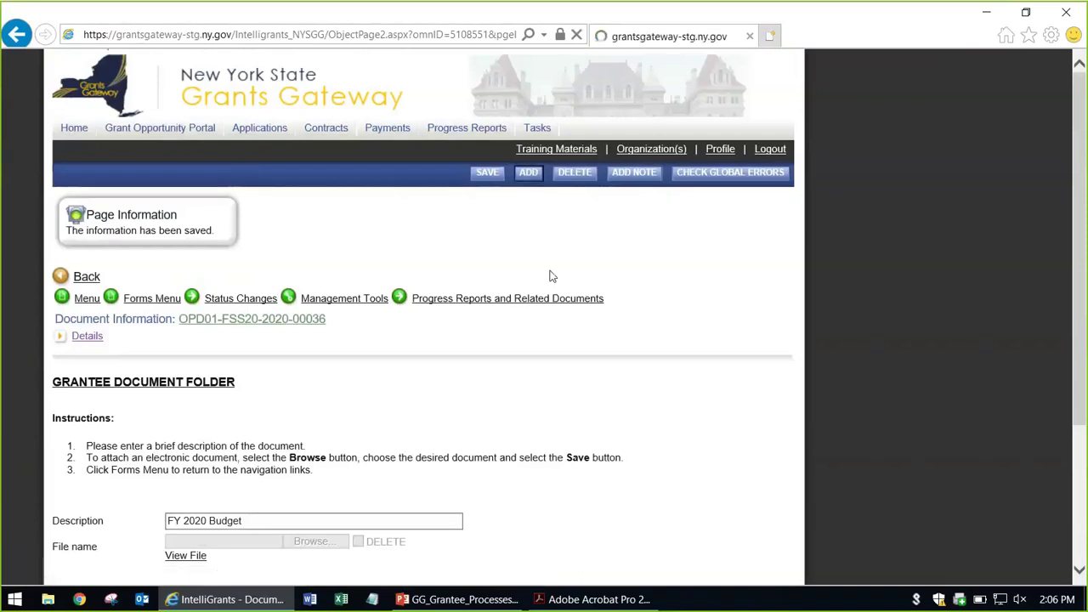
pyautogui.scroll(-3, 551, 273)
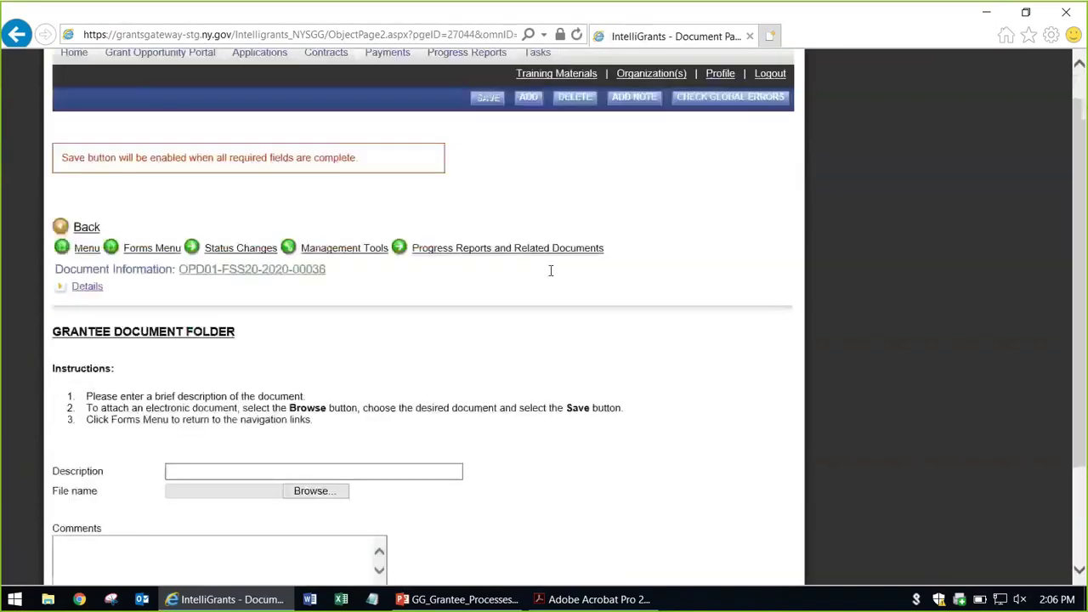
pyautogui.click(369, 325)
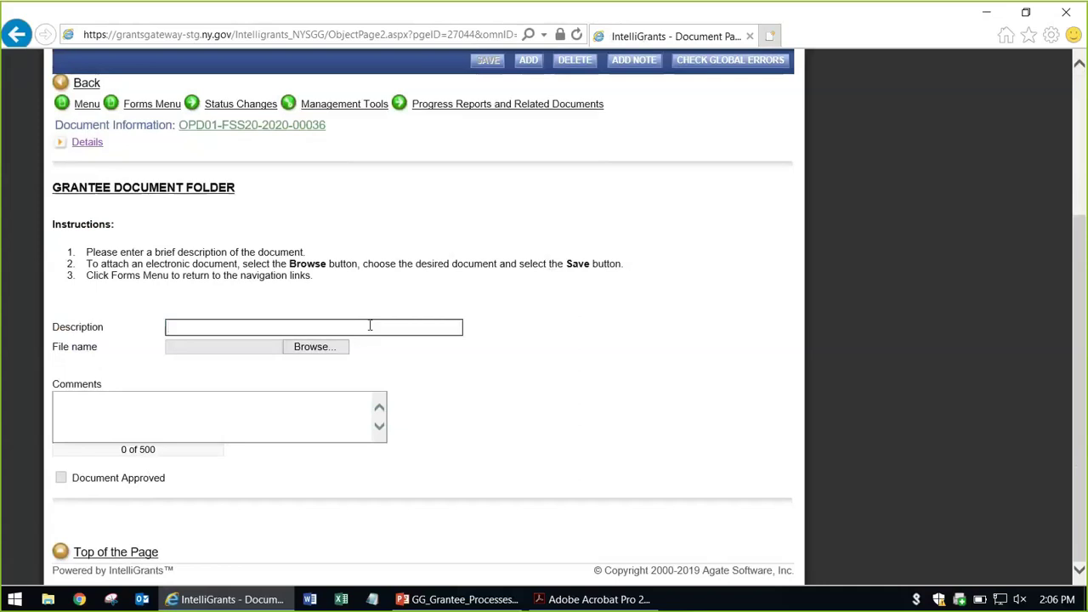
pyautogui.write('Detailed Work PLan')
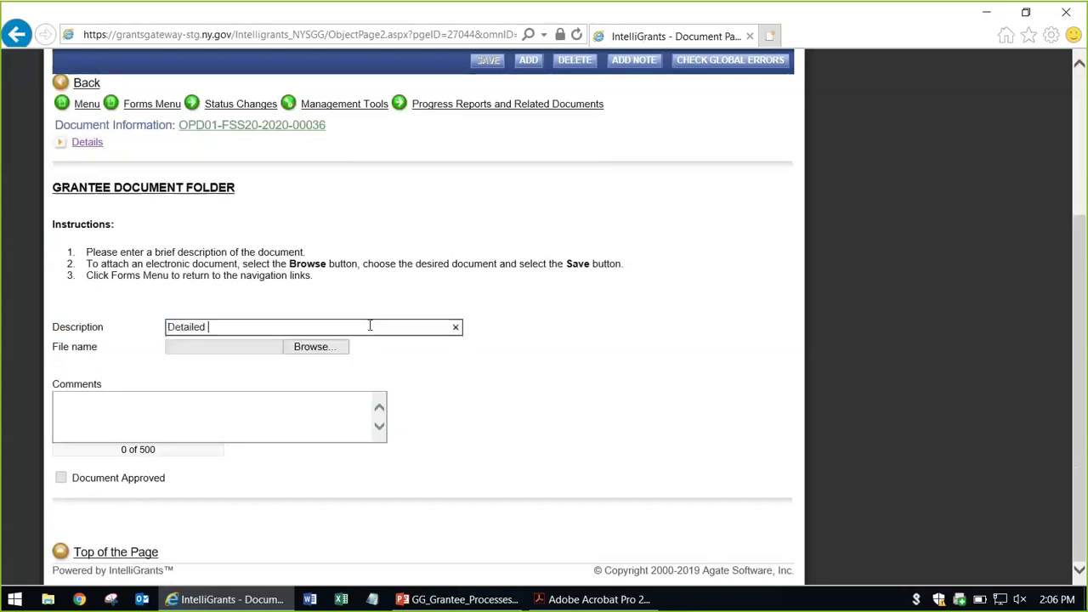
pyautogui.press('BackSpace')
pyautogui.press('BackSpace')
pyautogui.press('BackSpace')
pyautogui.write('lan')
pyautogui.click(310, 347)
pyautogui.scroll(-1, 289, 274)
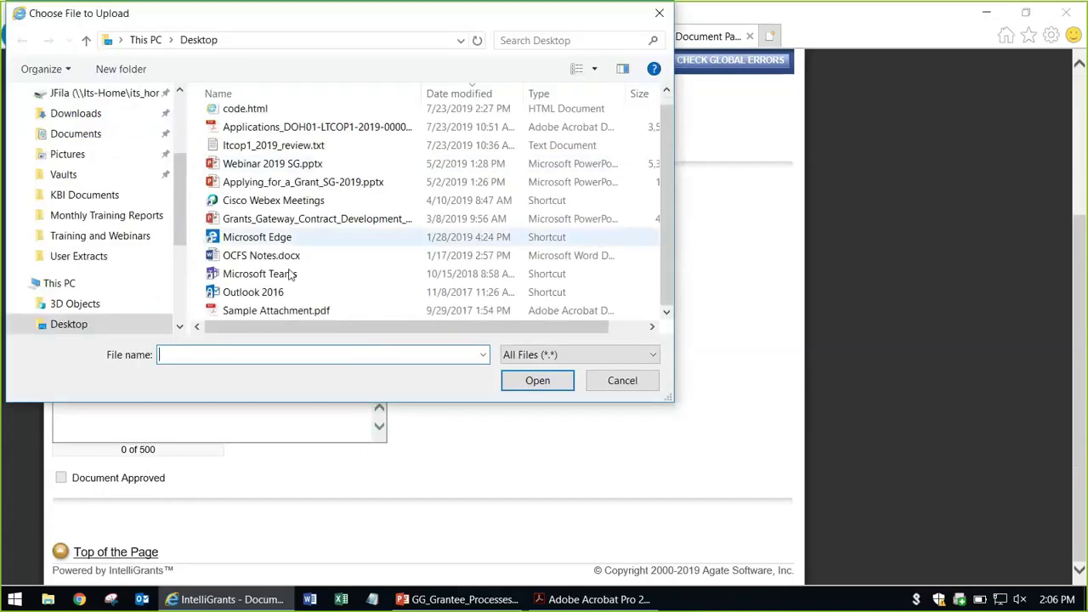
pyautogui.doubleClick(281, 311)
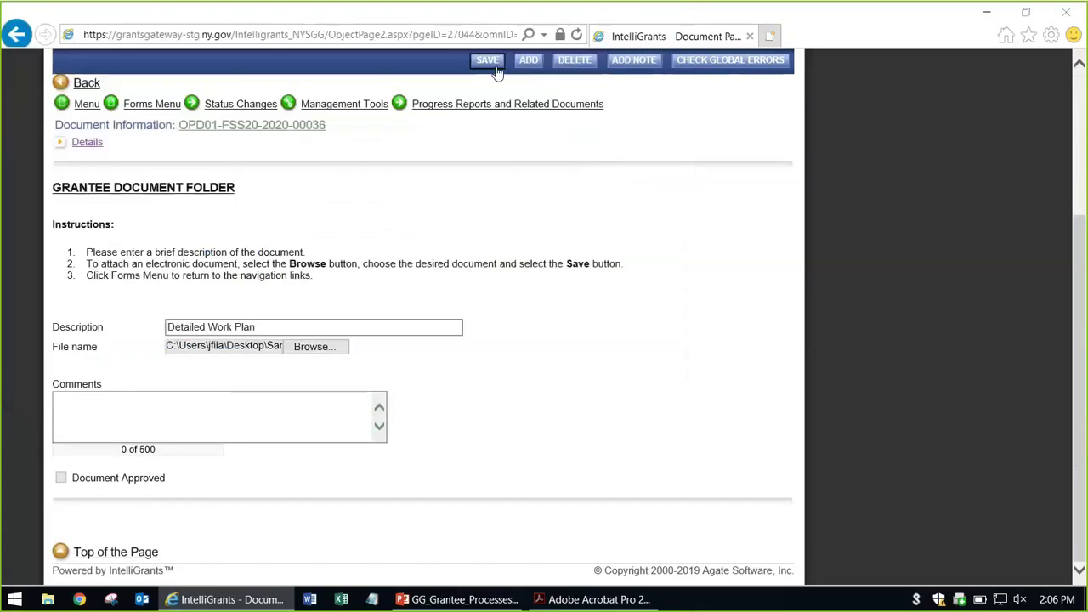
pyautogui.click(496, 68)
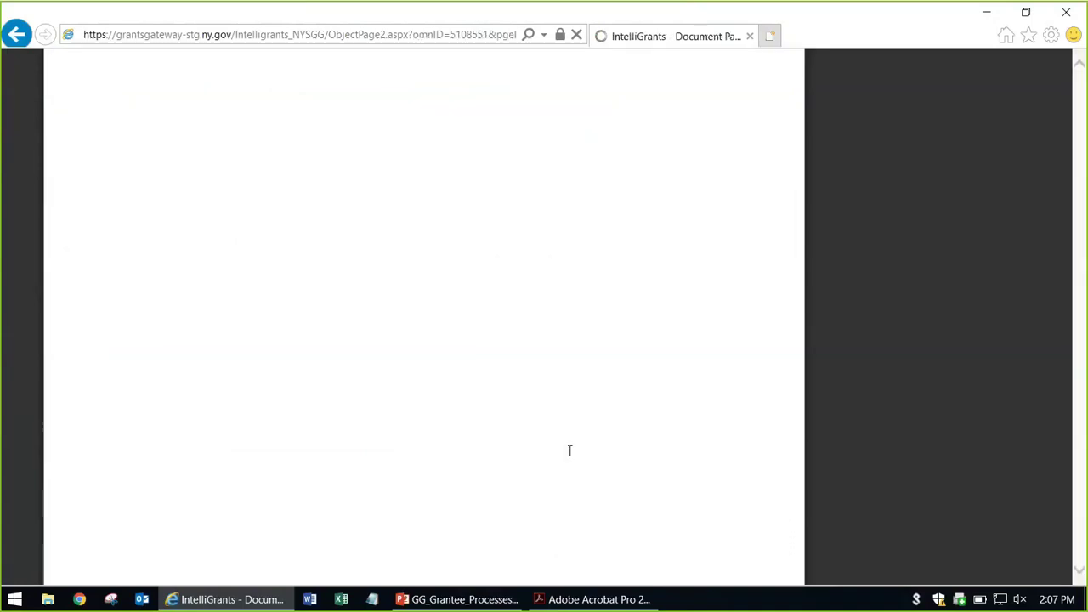
# Step: Switch the Grantee Document Folder from the saved Detailed Work Plan entry to the FY 2020 Budget entry
pyautogui.scroll(-3, 567, 449)
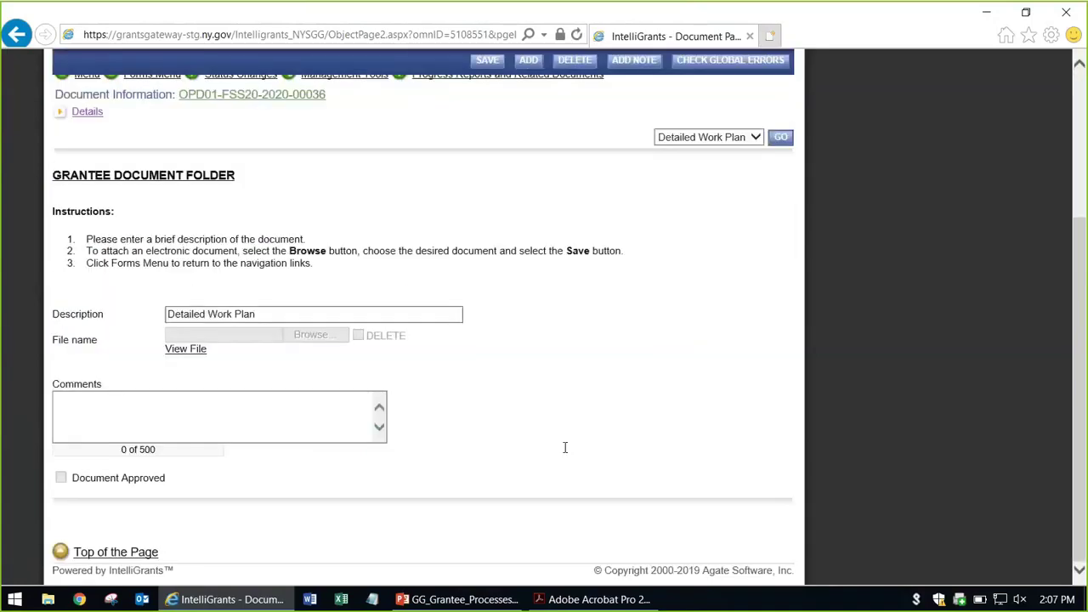
pyautogui.scroll(2, 536, 422)
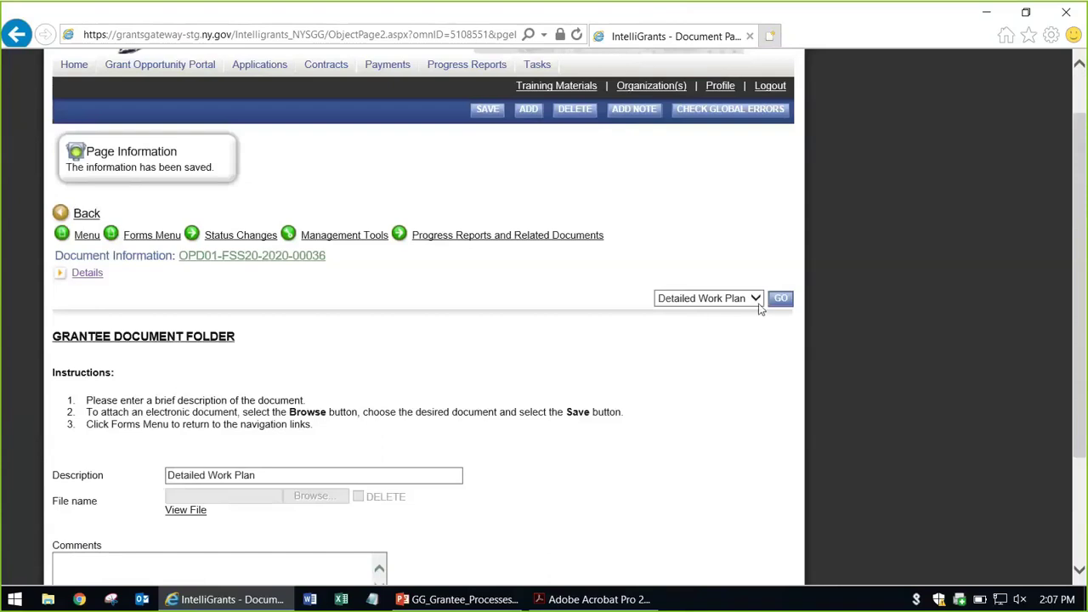
pyautogui.click(759, 305)
pyautogui.click(717, 312)
pyautogui.click(788, 306)
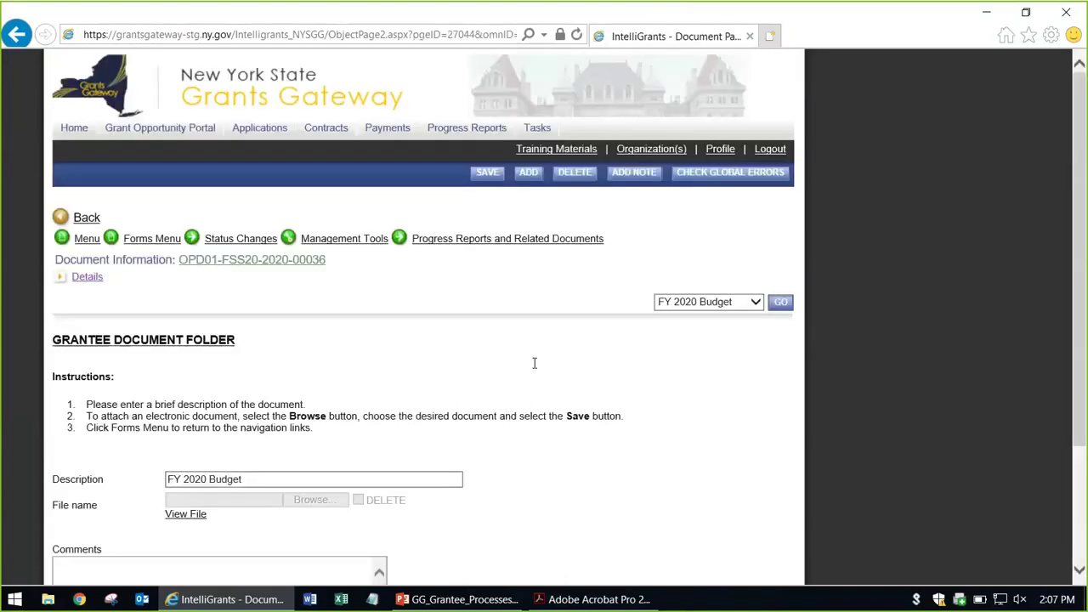
# Step: Start deleting the FY 2020 Budget document page and cancel the deletion when asked to confirm it
pyautogui.scroll(-3, 535, 362)
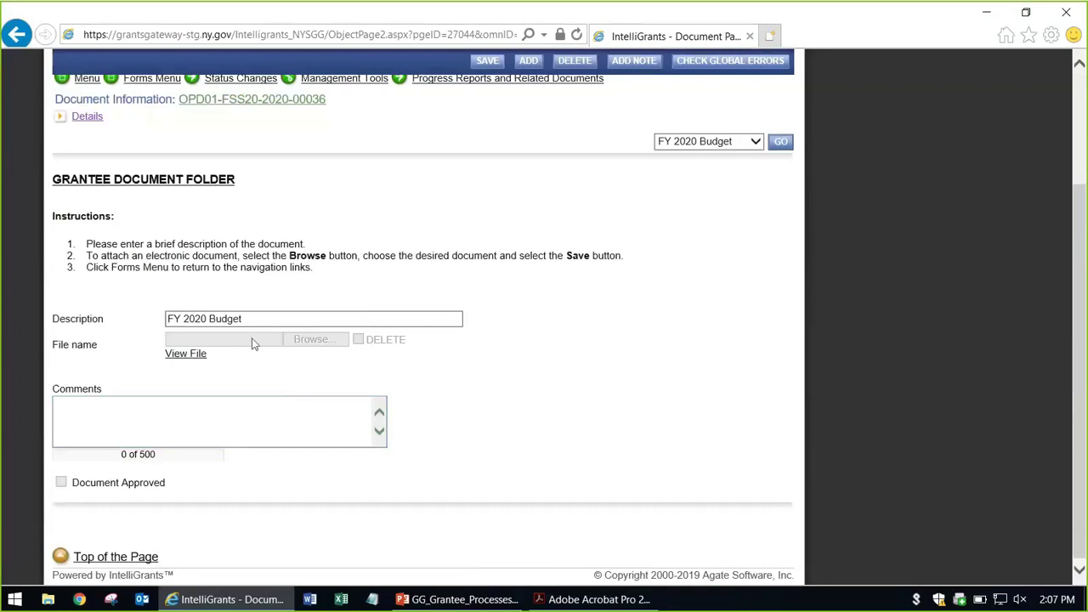
pyautogui.scroll(2, 511, 416)
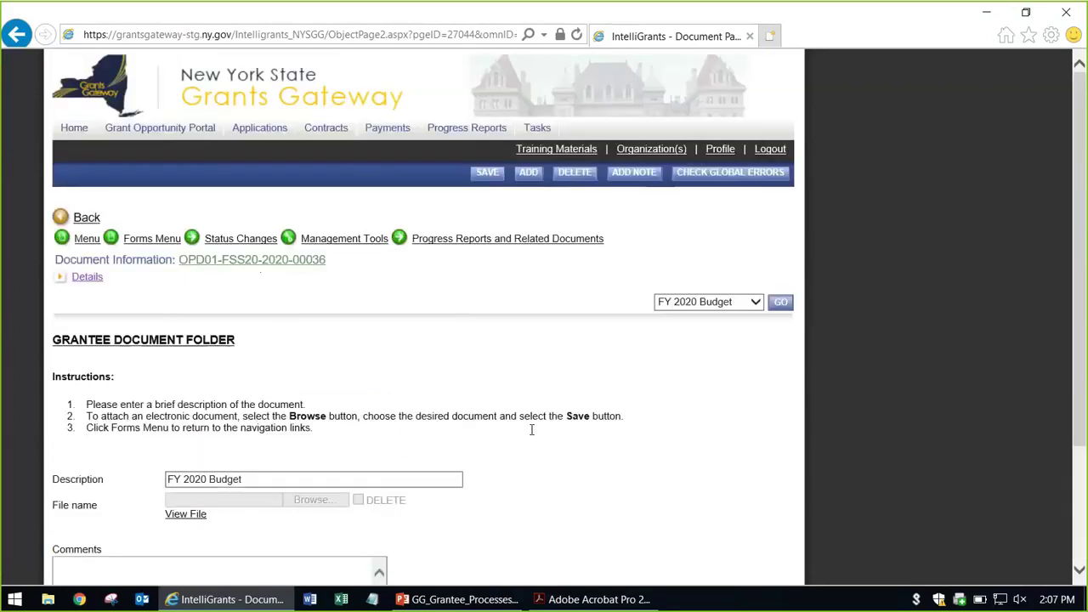
pyautogui.click(576, 174)
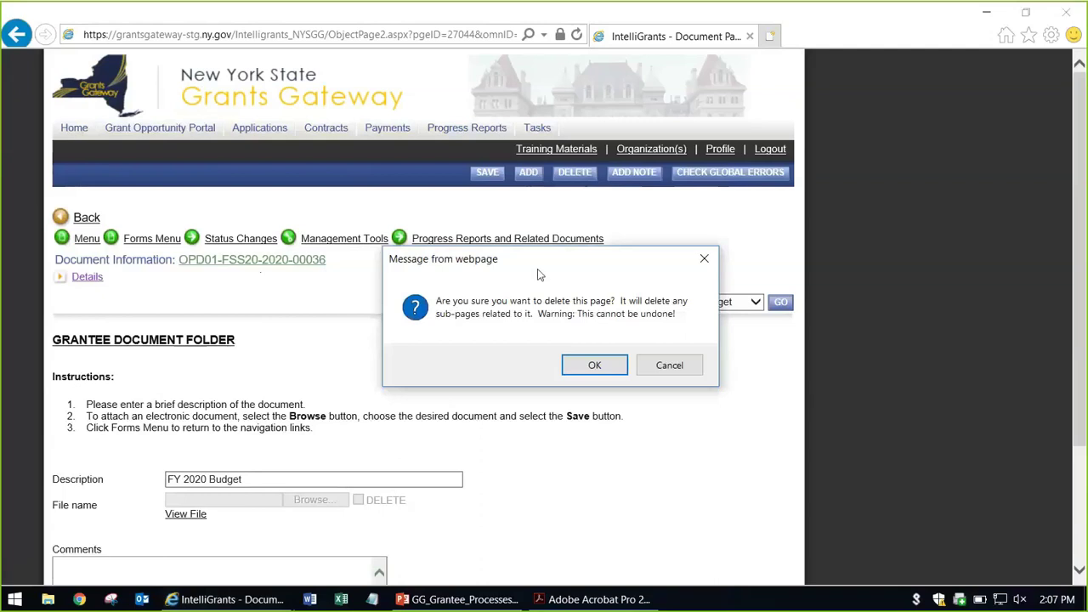
pyautogui.click(691, 368)
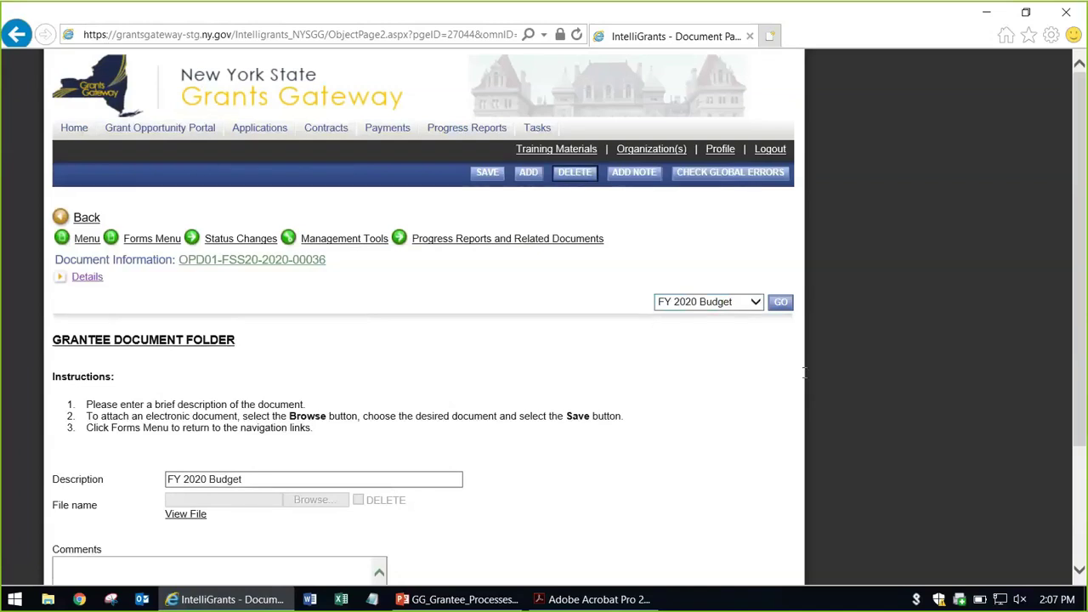
pyautogui.scroll(-1, 946, 365)
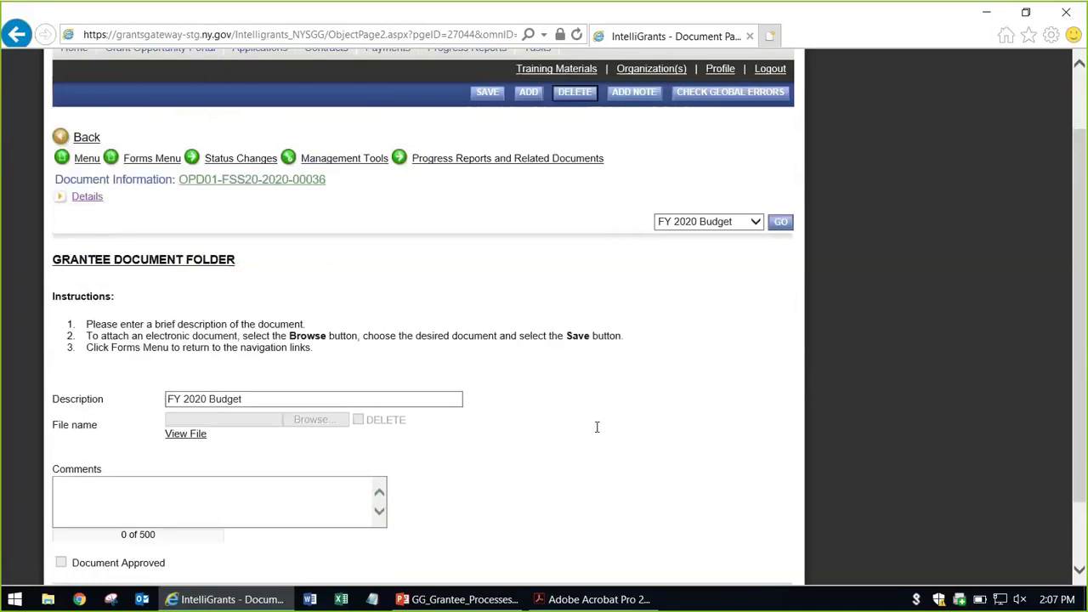
# Step: Return to the contract's forms list and open the Notes form in the Contract section
pyautogui.click(145, 167)
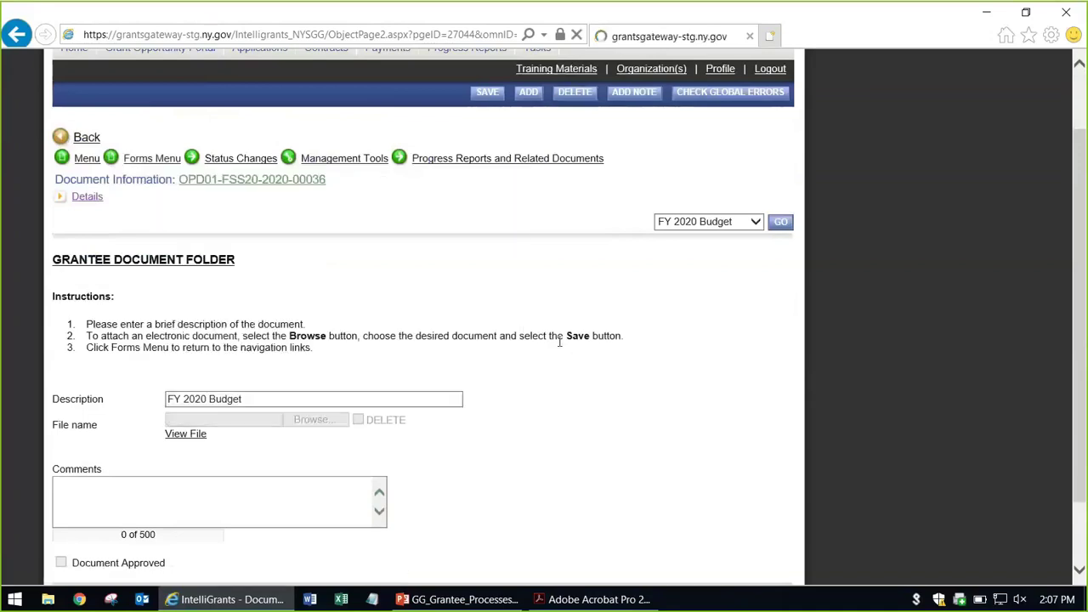
pyautogui.scroll(-8, 588, 346)
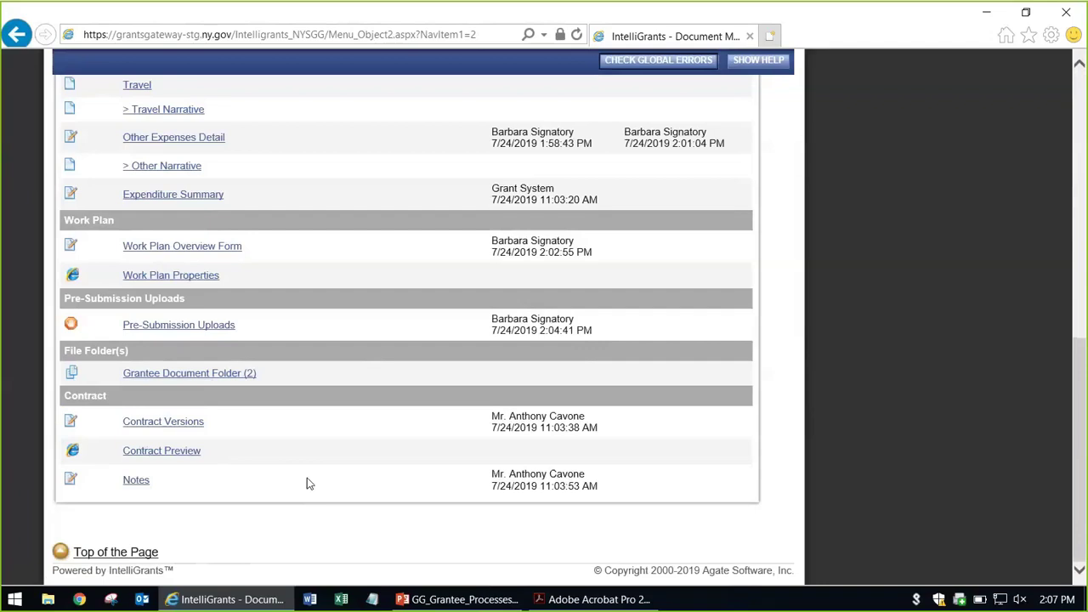
pyautogui.click(135, 480)
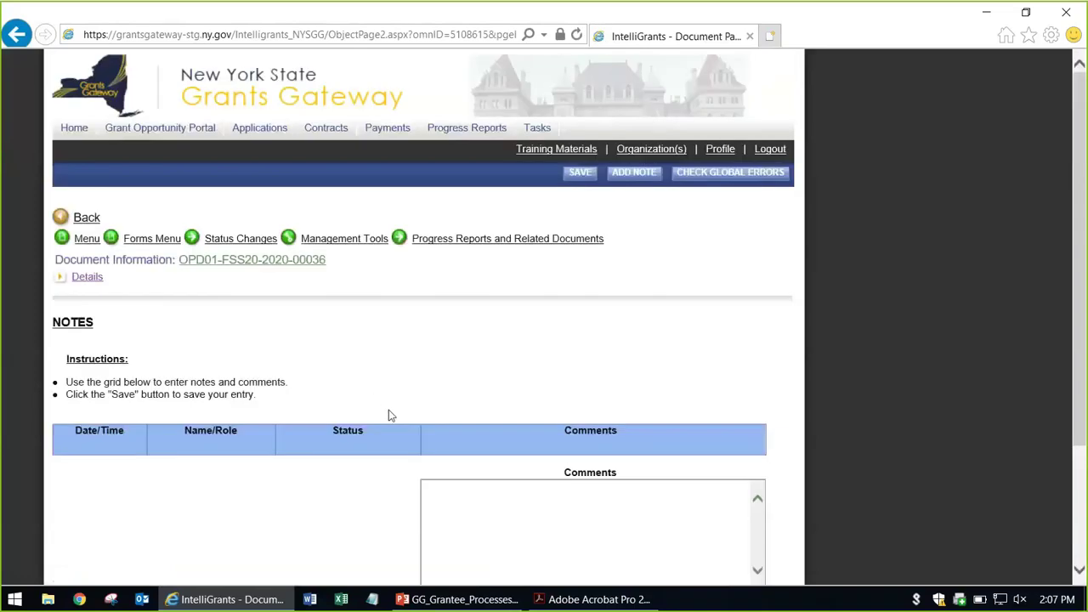
pyautogui.scroll(-2, 382, 408)
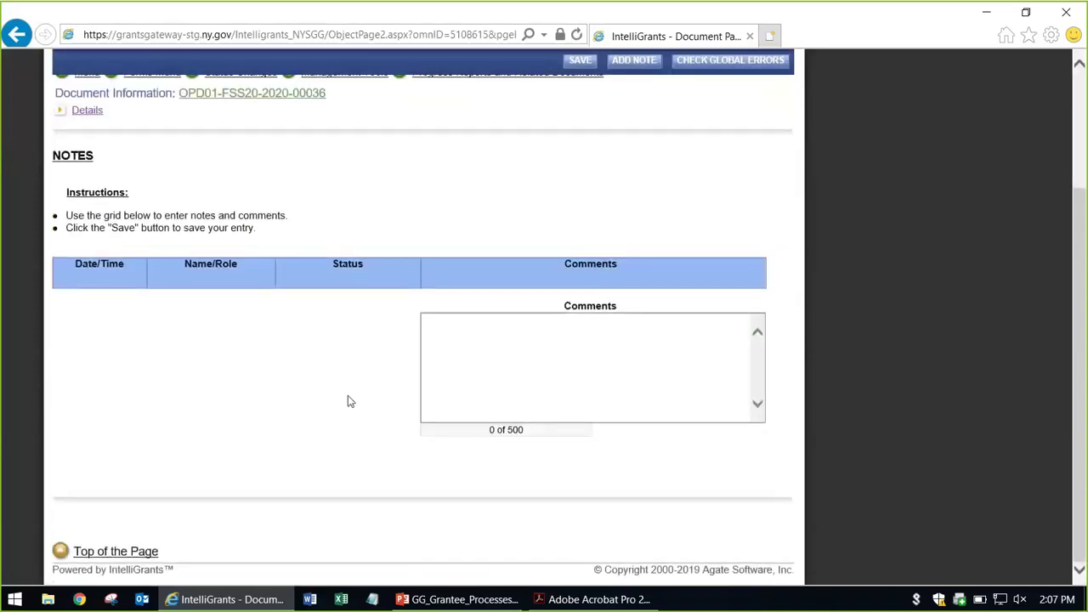
# Step: Enter "sad fsadf asfd sadf" as a comment on the Notes page, save it and review the logged note
pyautogui.click(539, 356)
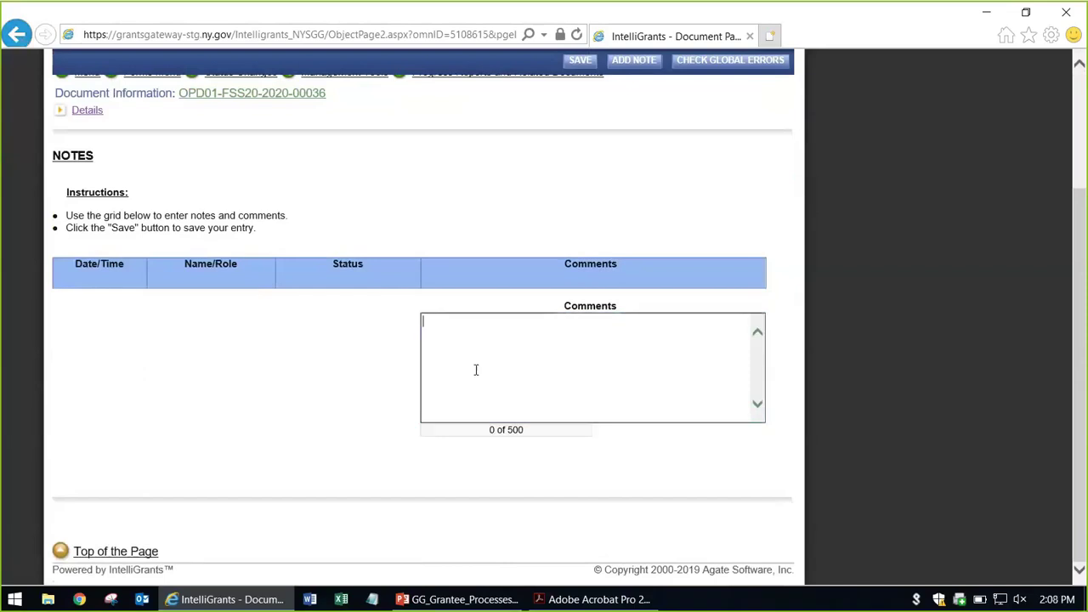
pyautogui.write('sad fsadf asfd sadf')
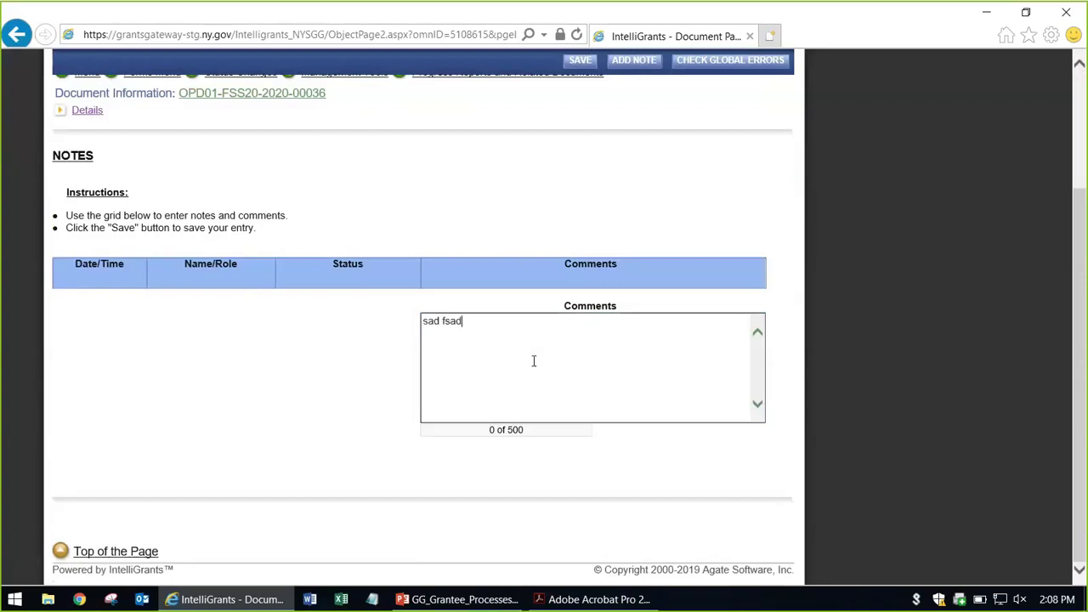
pyautogui.click(580, 59)
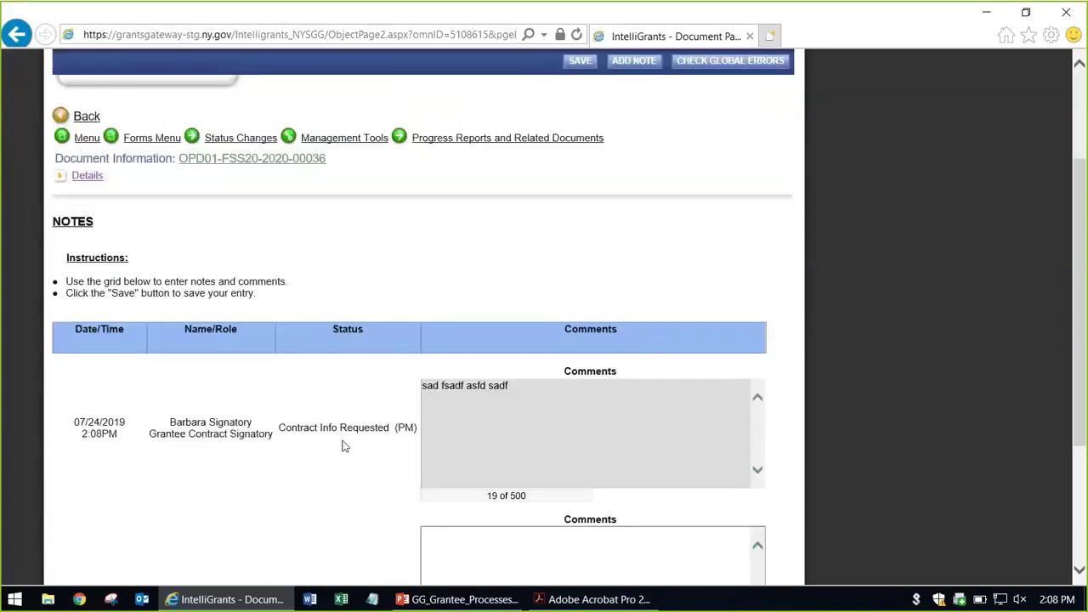
pyautogui.scroll(-2, 343, 433)
pyautogui.scroll(4, 335, 348)
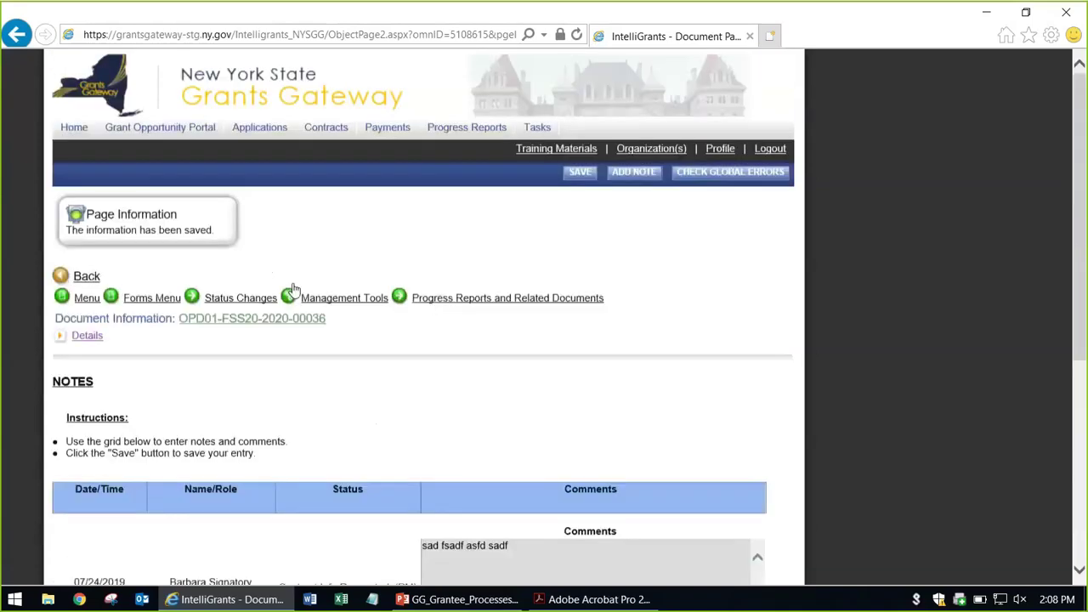
# Step: Leave the Notes page and return to the Contract section of the contract's forms list
pyautogui.hotkey('alt', 'Left')
pyautogui.scroll(3, 312, 210)
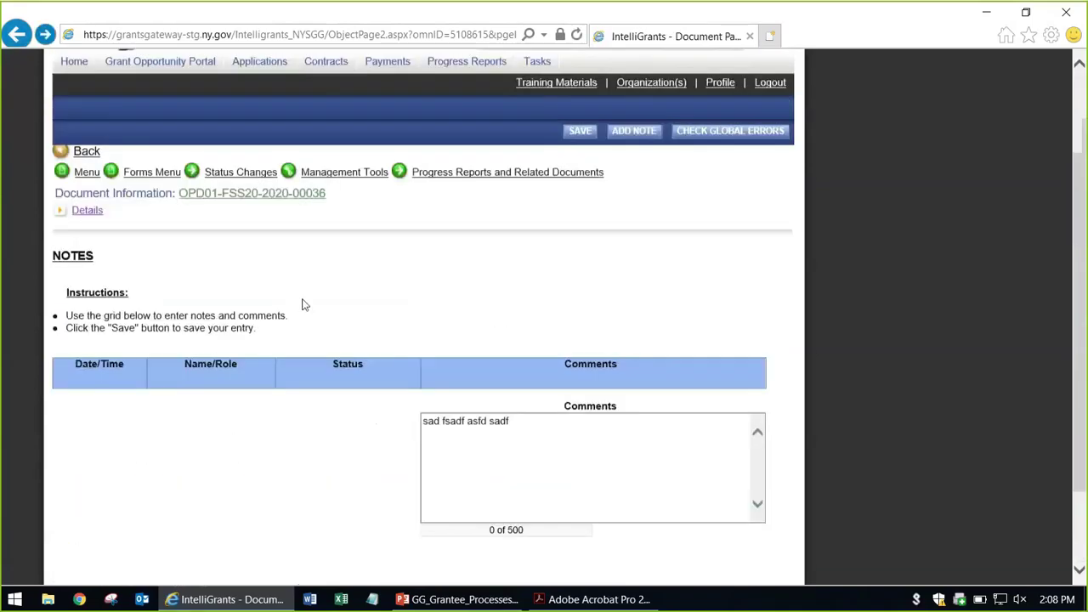
pyautogui.click(155, 244)
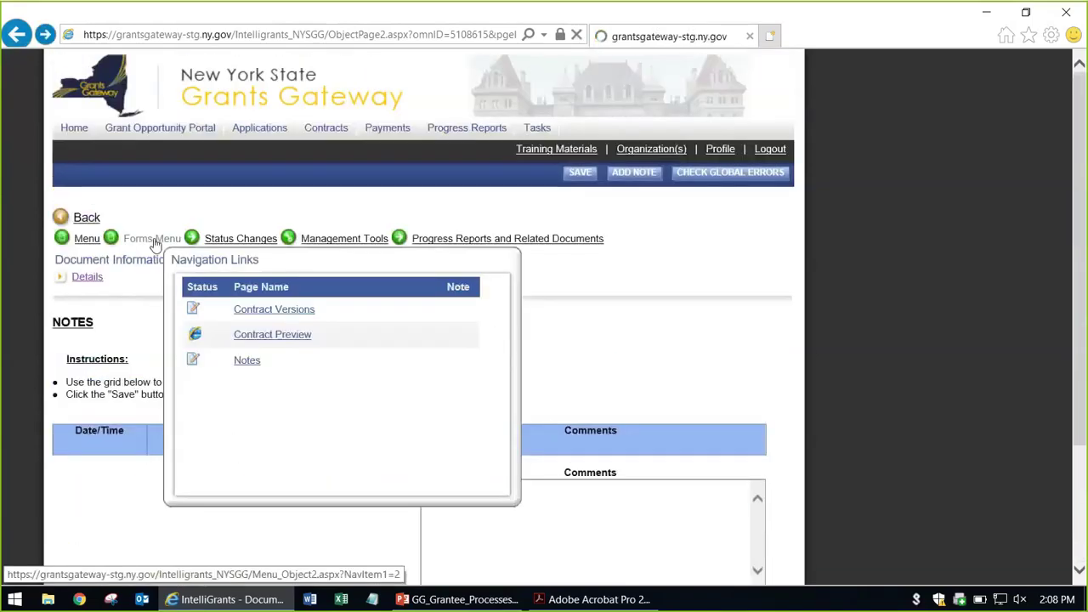
pyautogui.scroll(-15, 280, 397)
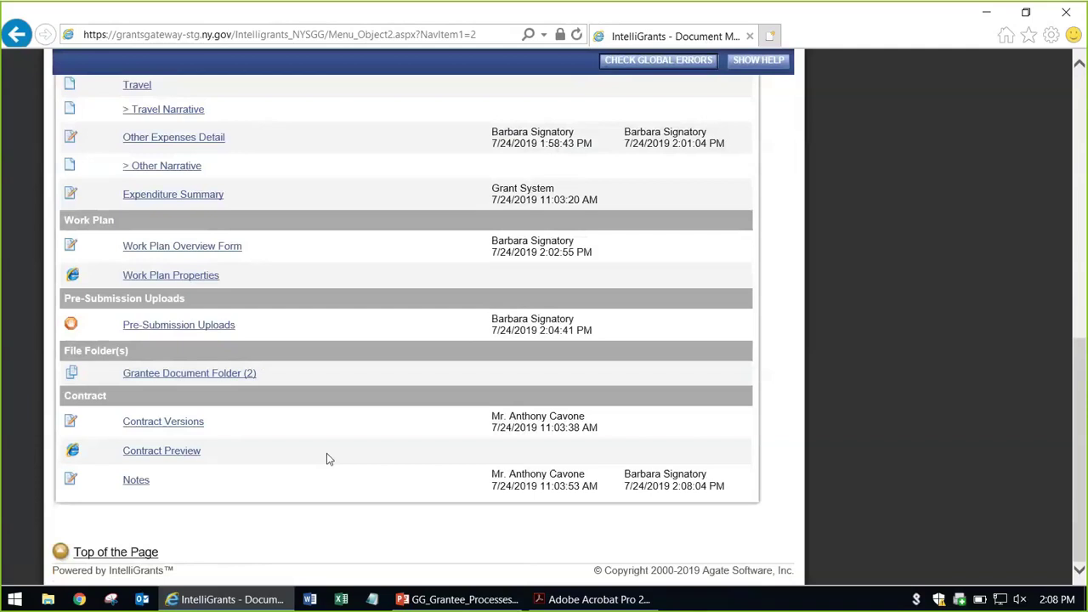
# Step: Generate the Contract Preview, open ContractPreview.pdf in Adobe Acrobat to look over its face page, and close it
pyautogui.click(166, 455)
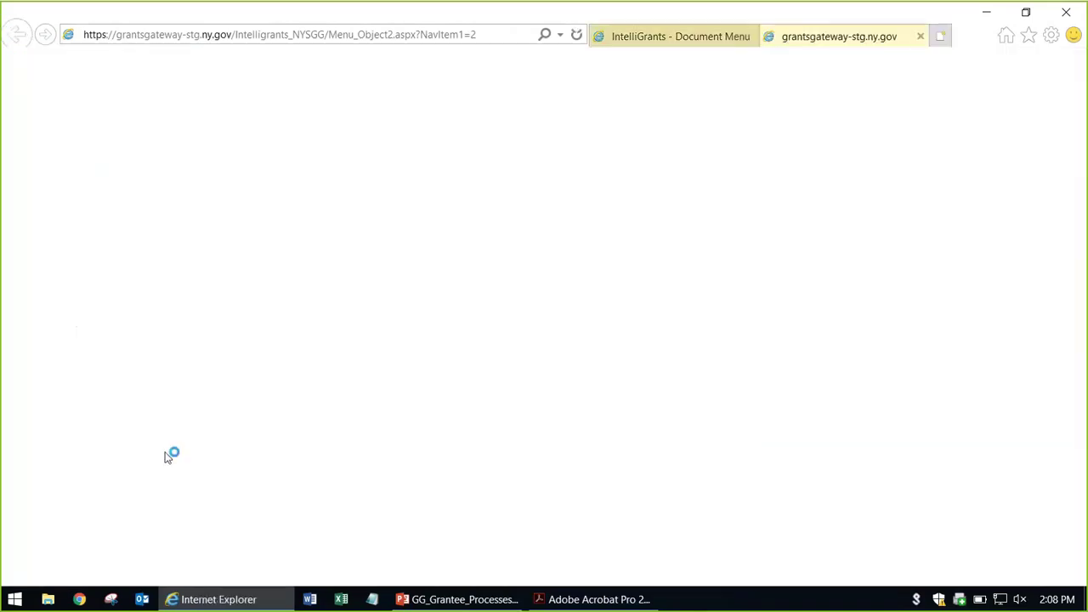
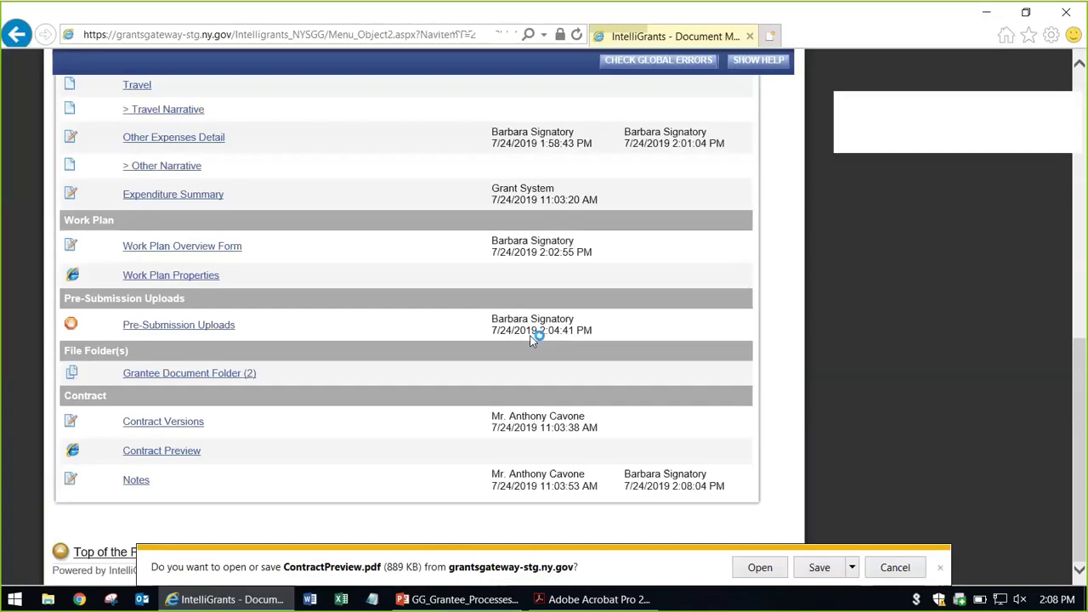
pyautogui.click(760, 567)
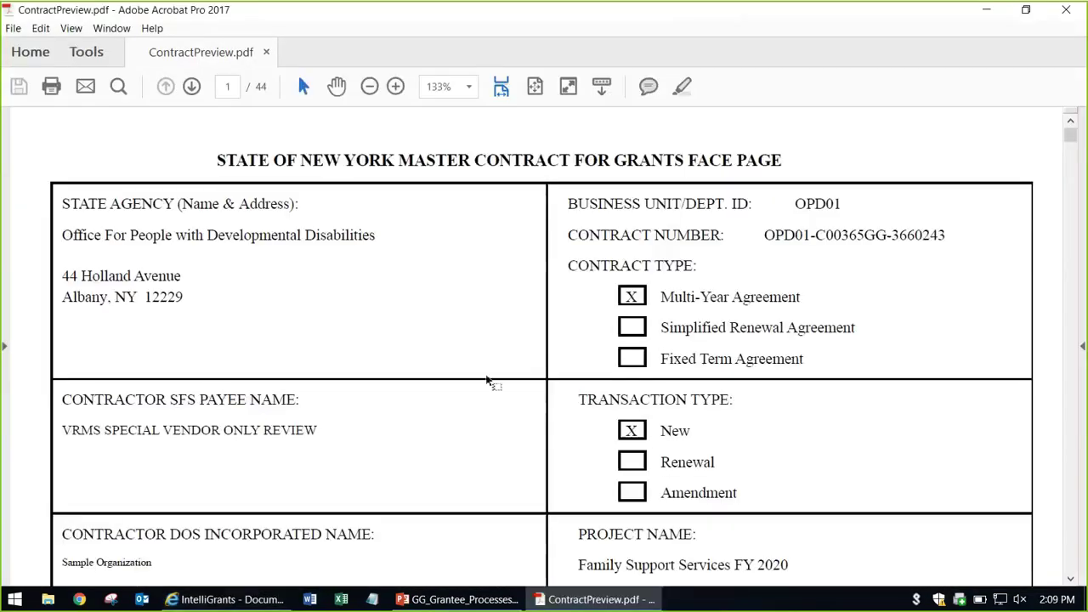
pyautogui.scroll(-4, 483, 393)
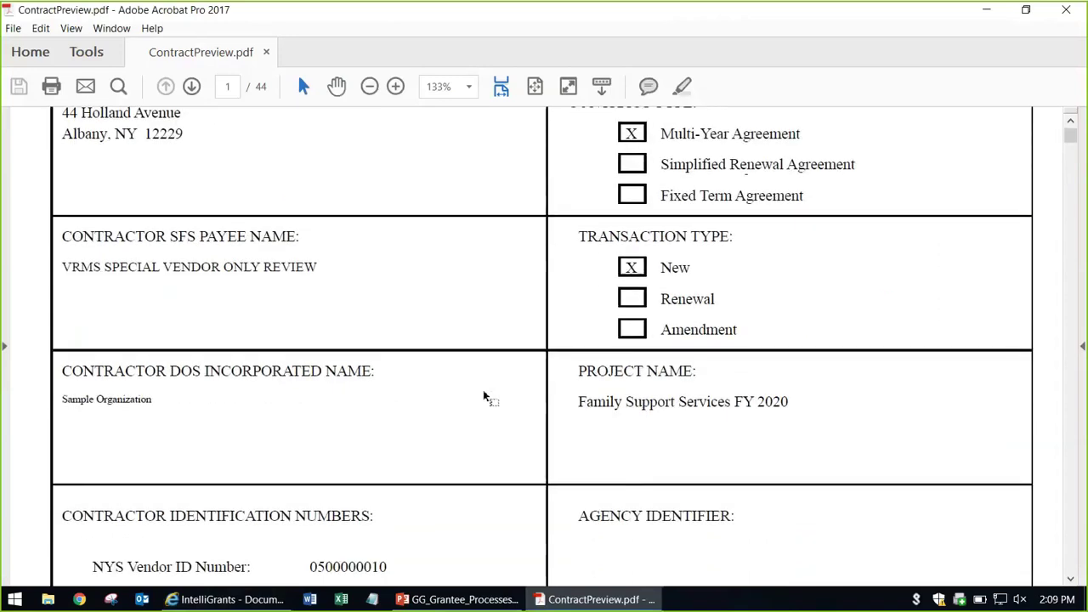
pyautogui.scroll(4, 483, 393)
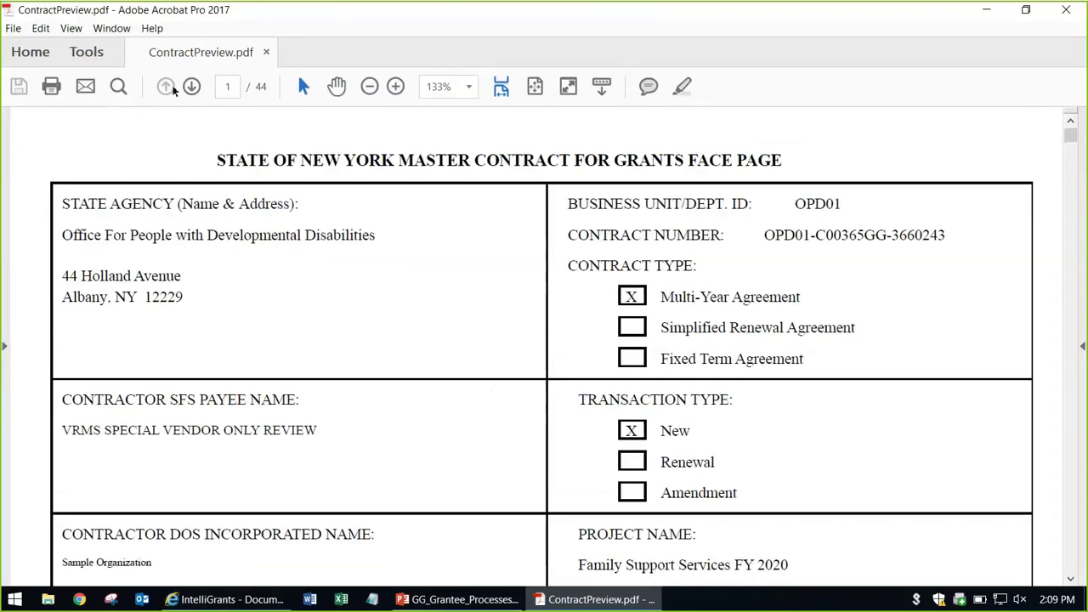
pyautogui.click(1063, 14)
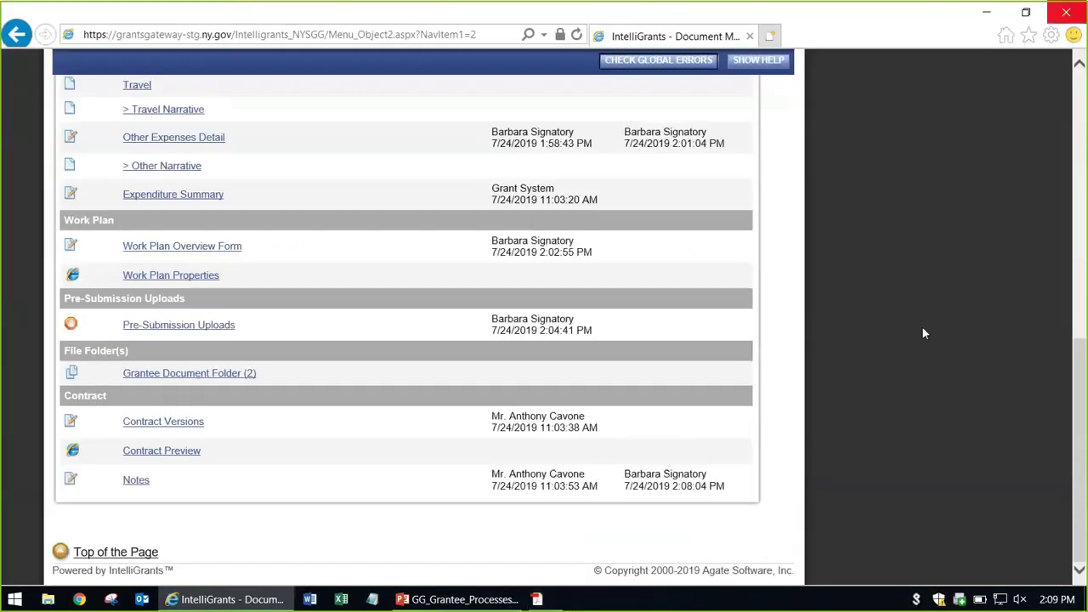
# Step: Look over the contract's forms list from the Contract section back up to the page heading
pyautogui.scroll(3, 325, 440)
pyautogui.scroll(-3, 325, 441)
pyautogui.click(224, 374)
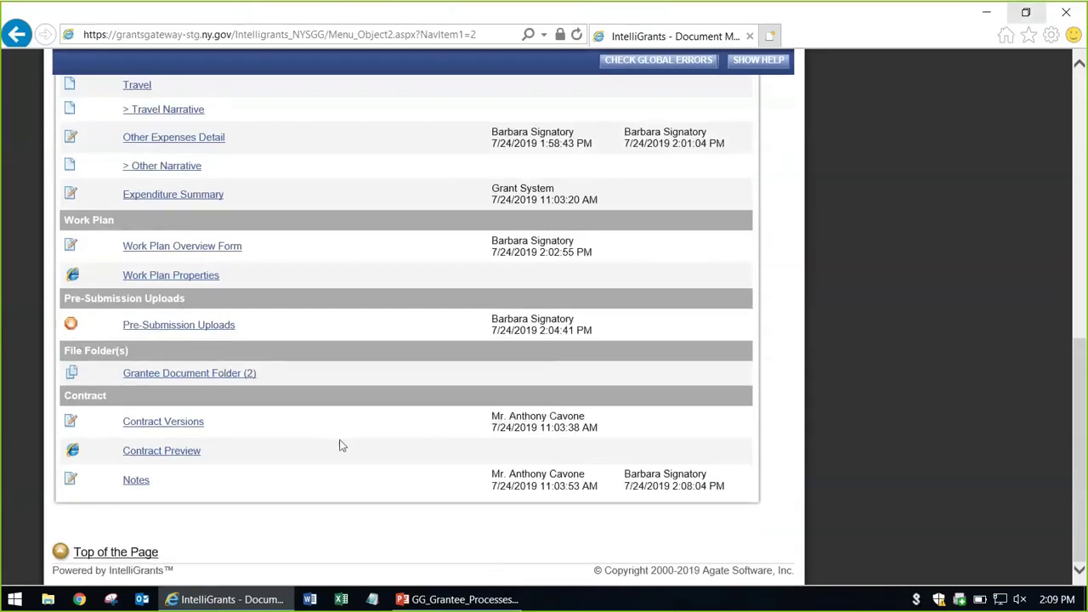
pyautogui.scroll(5, 405, 438)
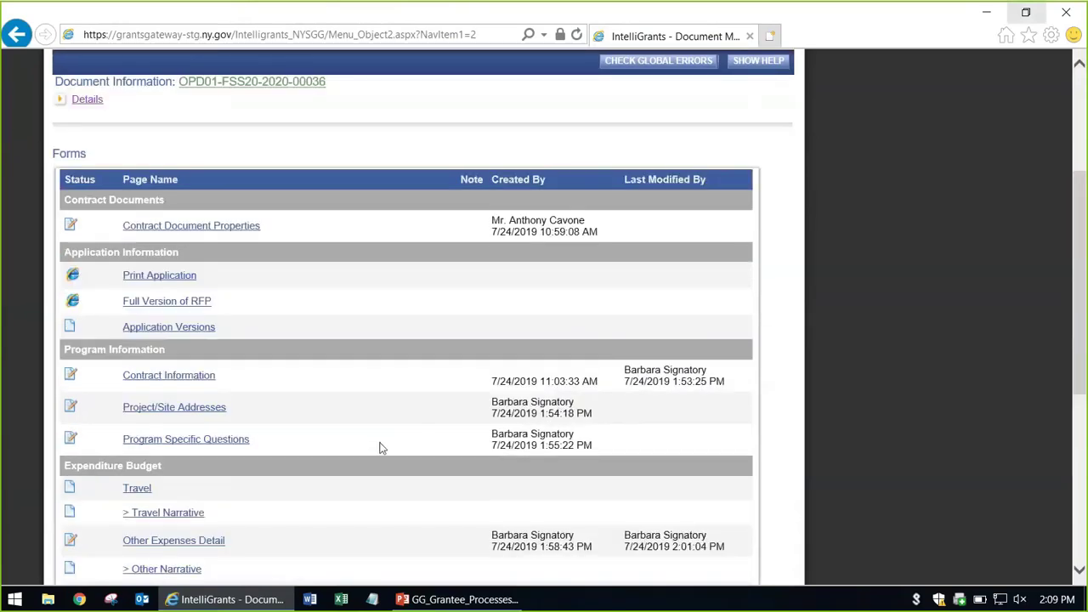
pyautogui.scroll(3, 381, 448)
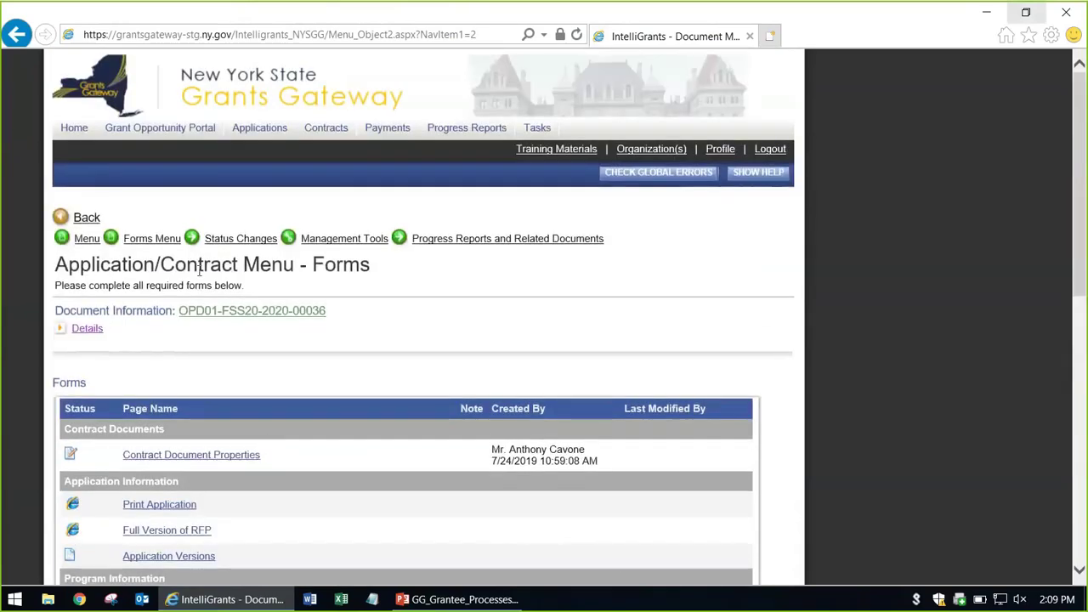
# Step: Try to apply the Contract Information Submitted status and open Pre-Submission Uploads from the Global Errors page
pyautogui.click(241, 242)
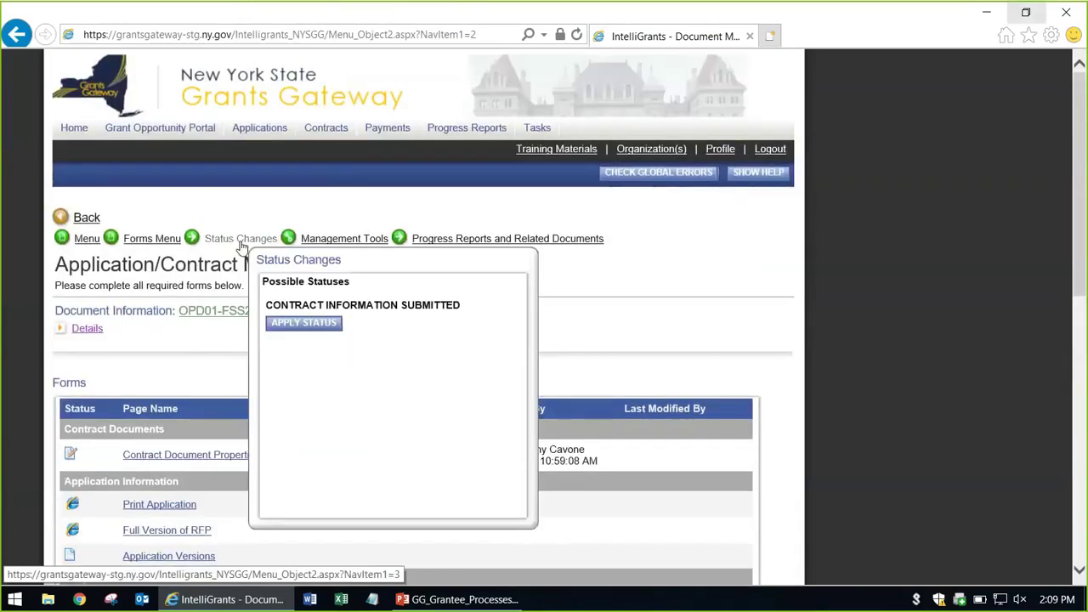
pyautogui.click(303, 324)
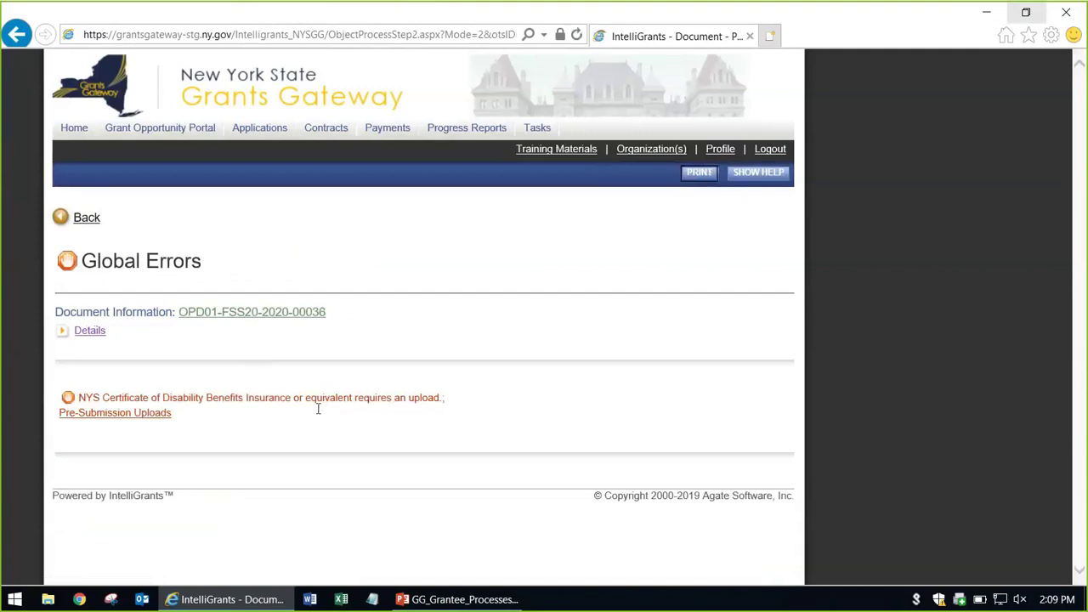
pyautogui.click(162, 420)
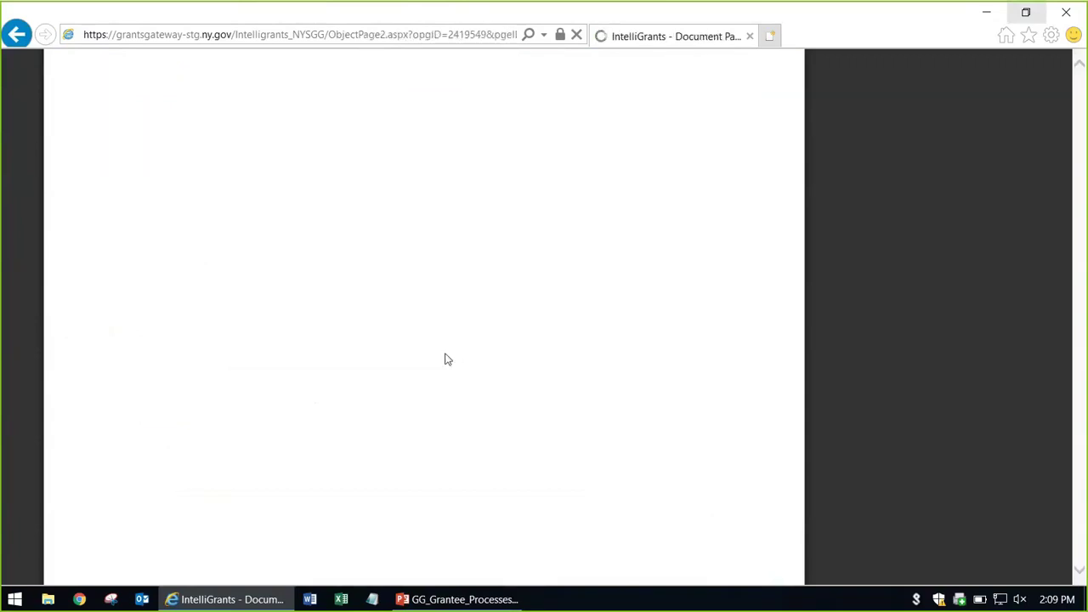
# Step: Upload Sample Attachment.pdf from the Desktop as the NYS Certificate of Disability Benefits Insurance and save the uploads page
pyautogui.scroll(-5, 440, 362)
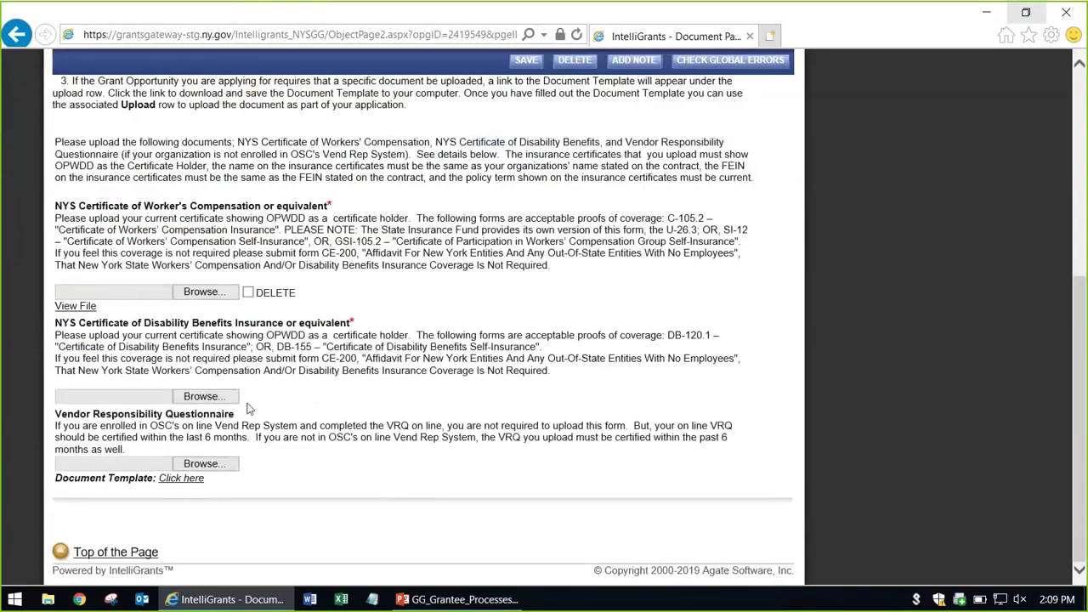
pyautogui.click(204, 293)
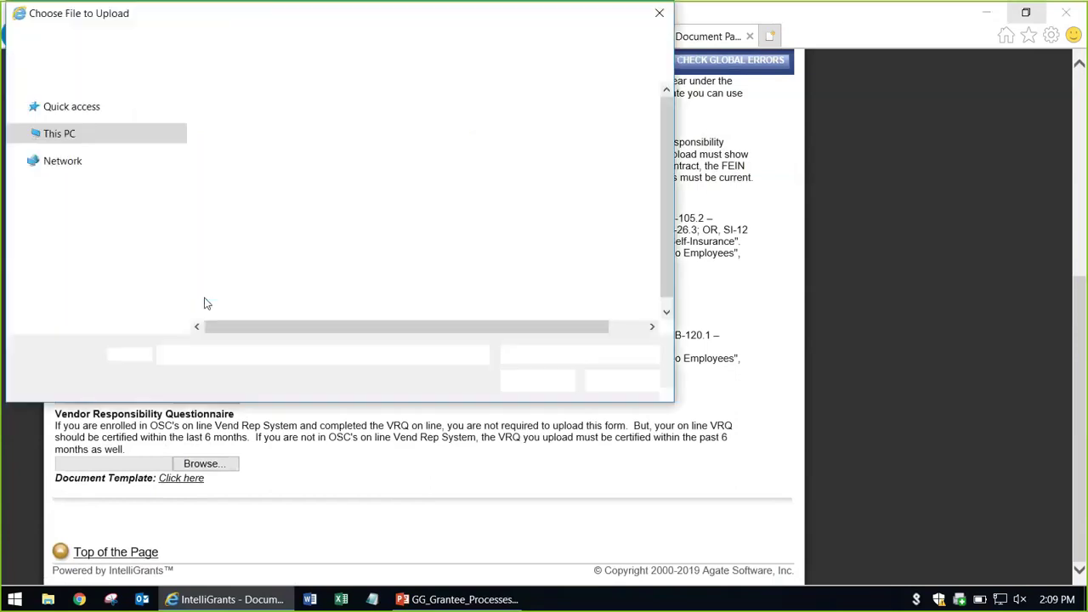
pyautogui.click(622, 380)
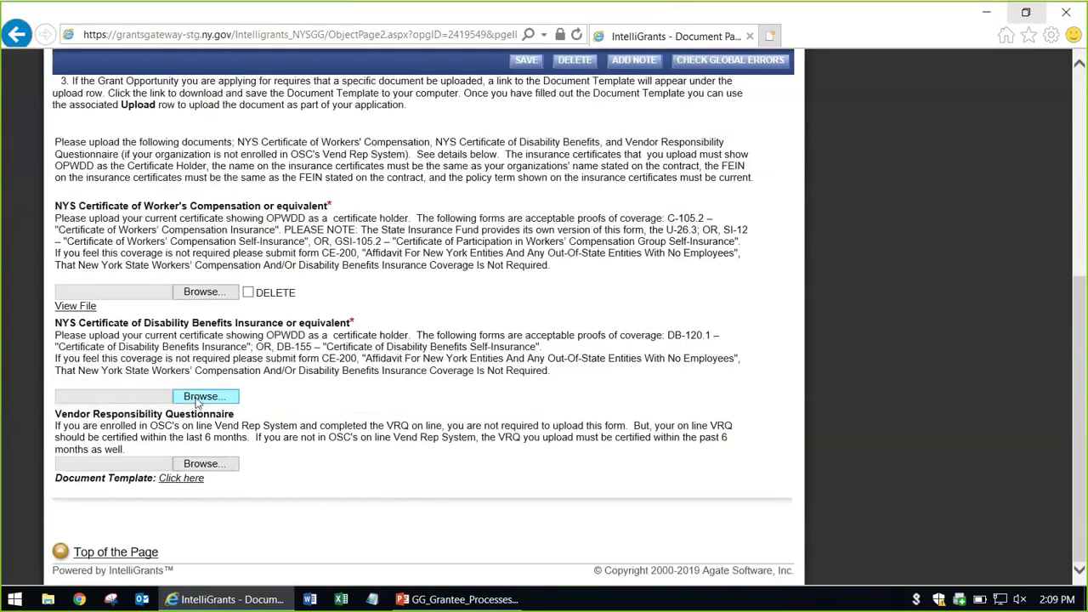
pyautogui.click(201, 397)
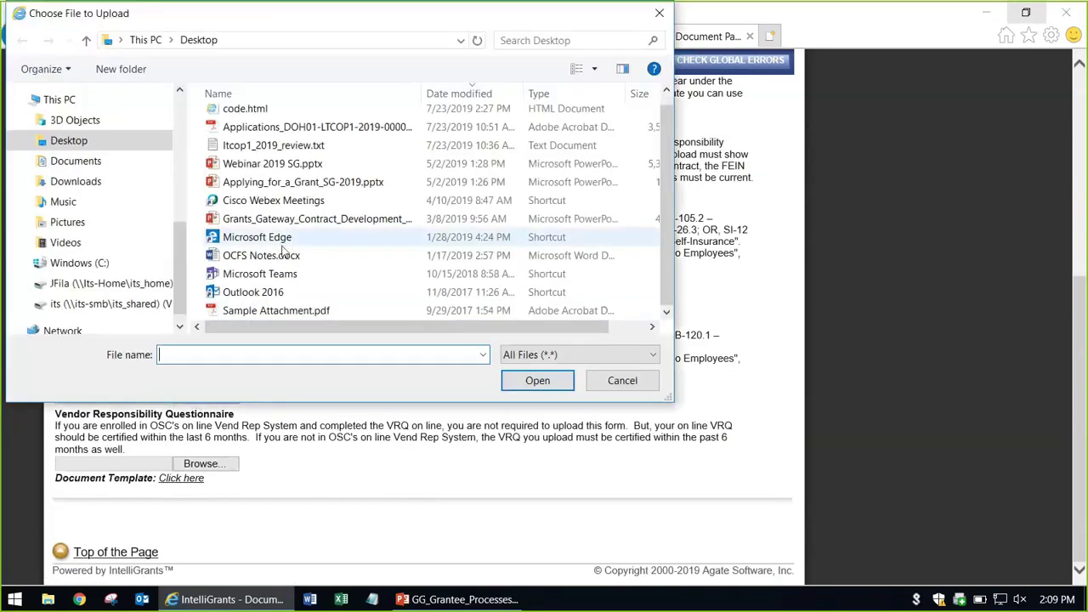
pyautogui.doubleClick(288, 313)
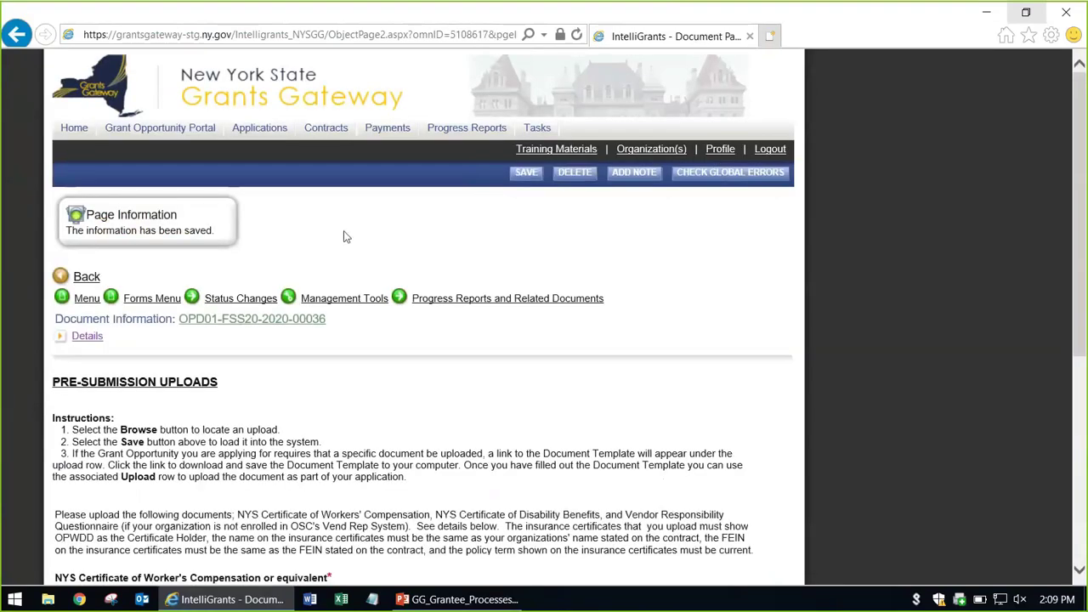
# Step: Apply the Contract Information Submitted status to the contract
pyautogui.scroll(-1, 344, 237)
pyautogui.click(218, 219)
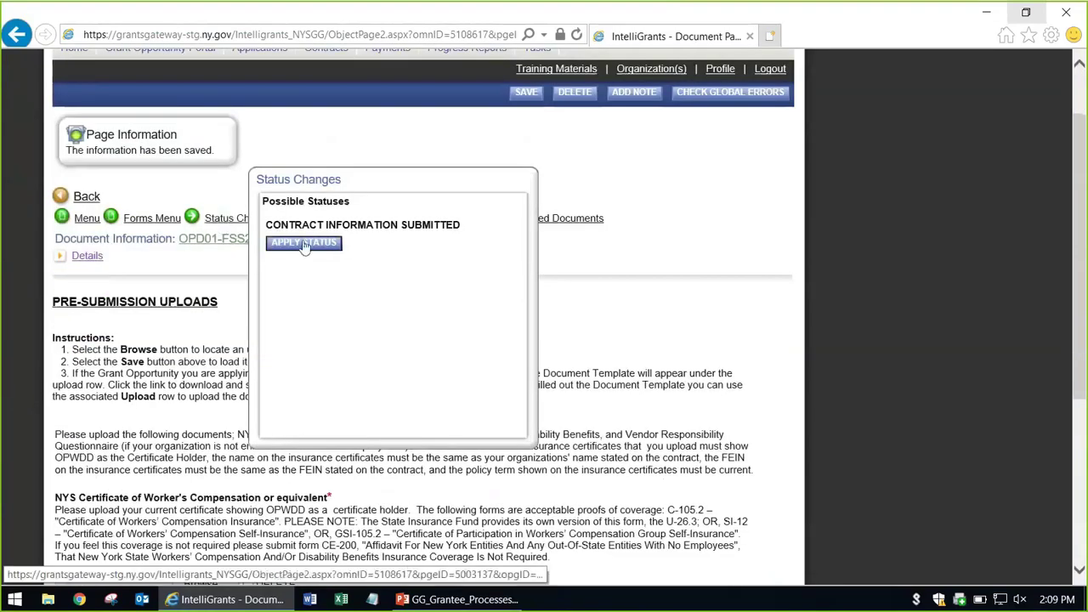
pyautogui.click(303, 244)
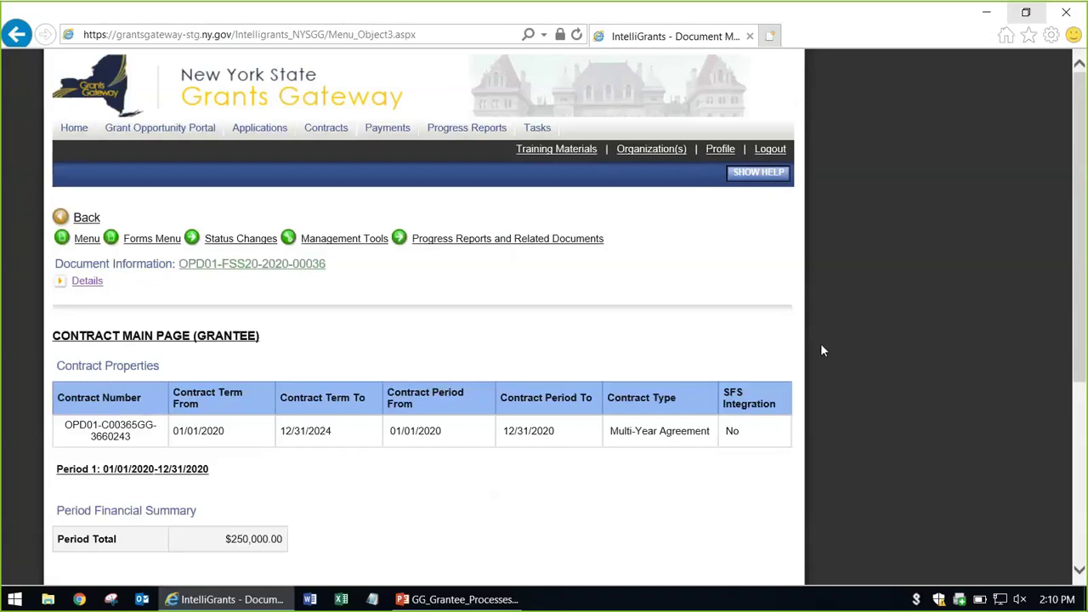
# Step: Expand the contract's document details and check its current status
pyautogui.click(87, 281)
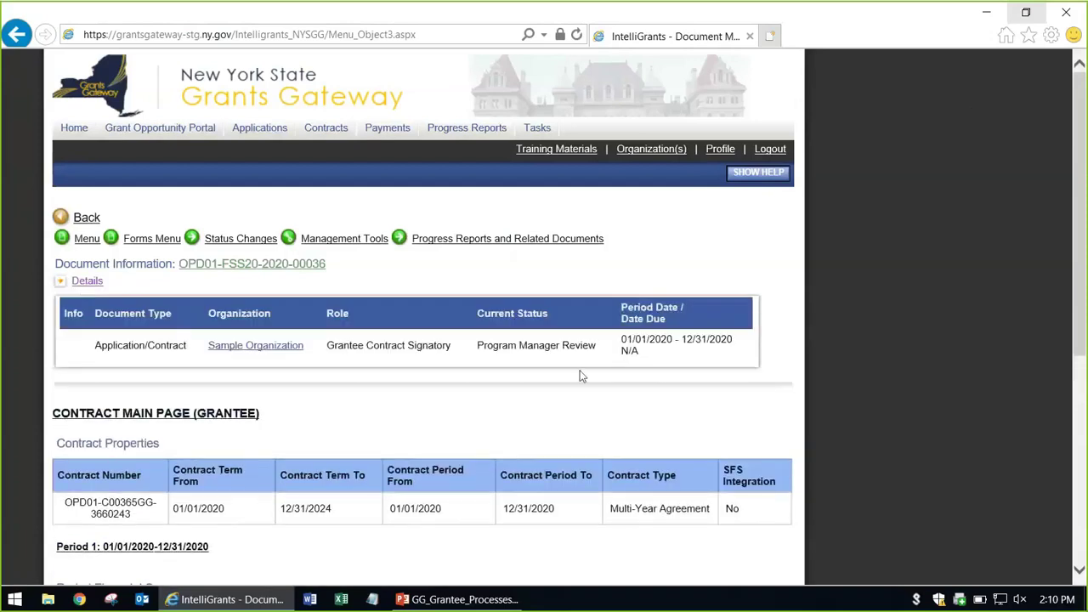
pyautogui.moveTo(601, 352); pyautogui.dragTo(476, 347)
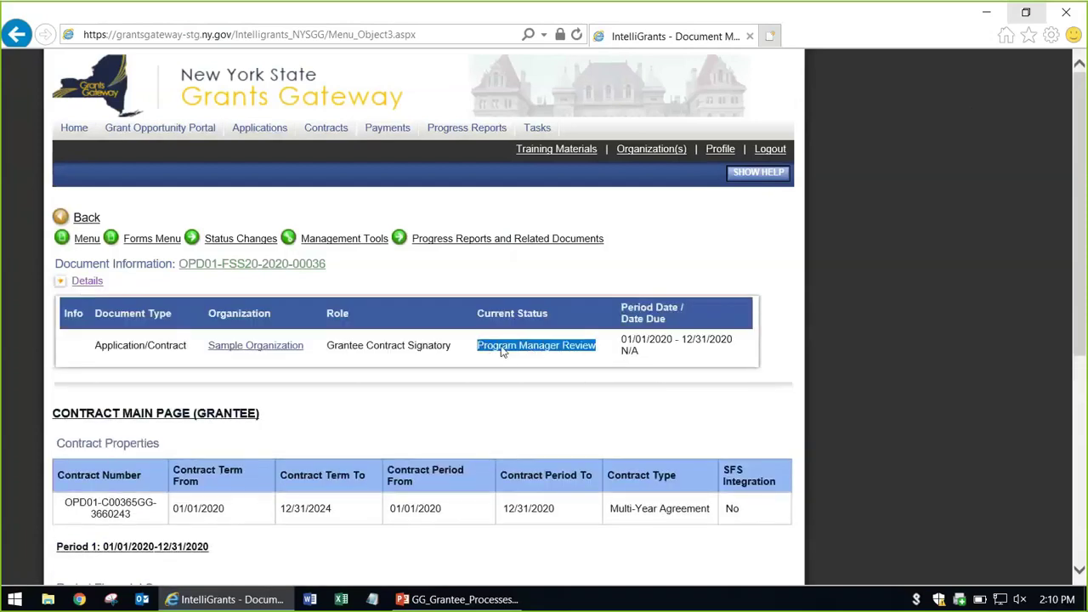
pyautogui.click(503, 408)
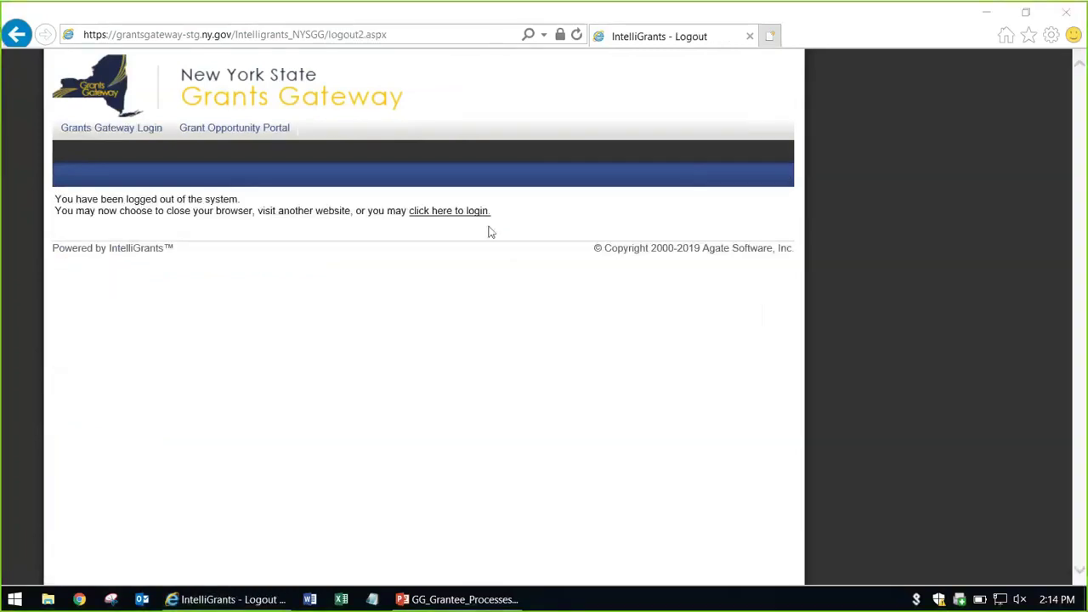
# Step: Return to the login page and try to sign in with the contract signatory's username and the stored password
pyautogui.click(479, 214)
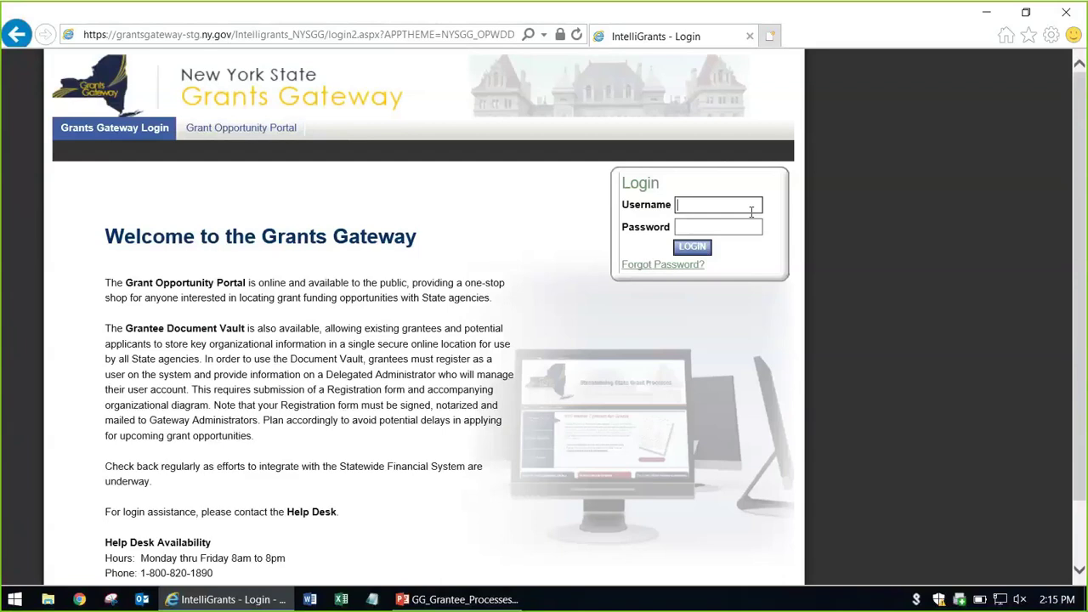
pyautogui.write('b')
pyautogui.press('Down')
pyautogui.press('Down')
pyautogui.press('Down')
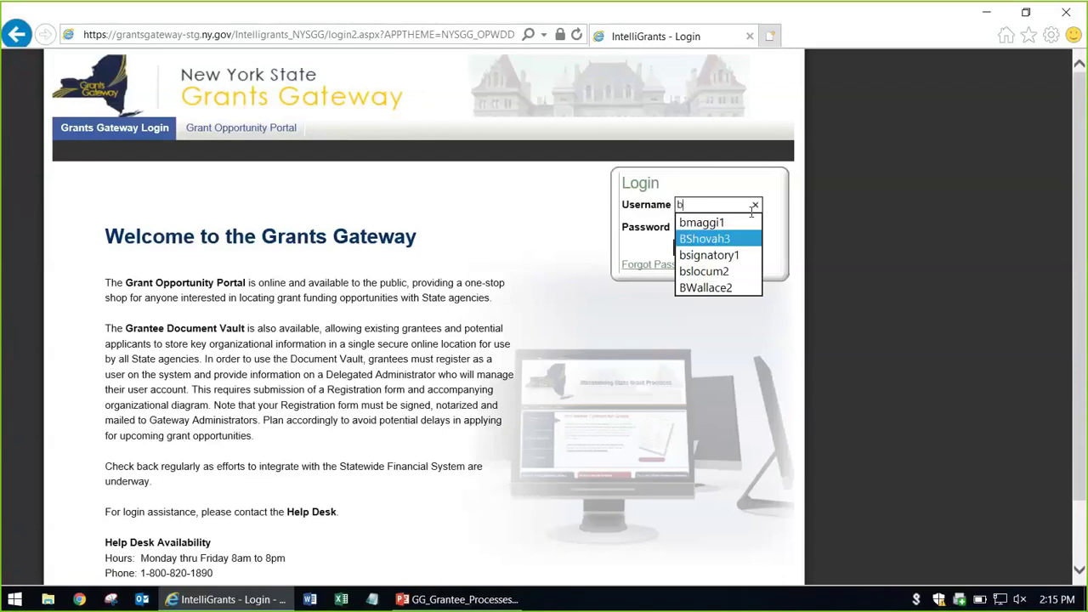
pyautogui.press('Return')
pyautogui.press('Return')
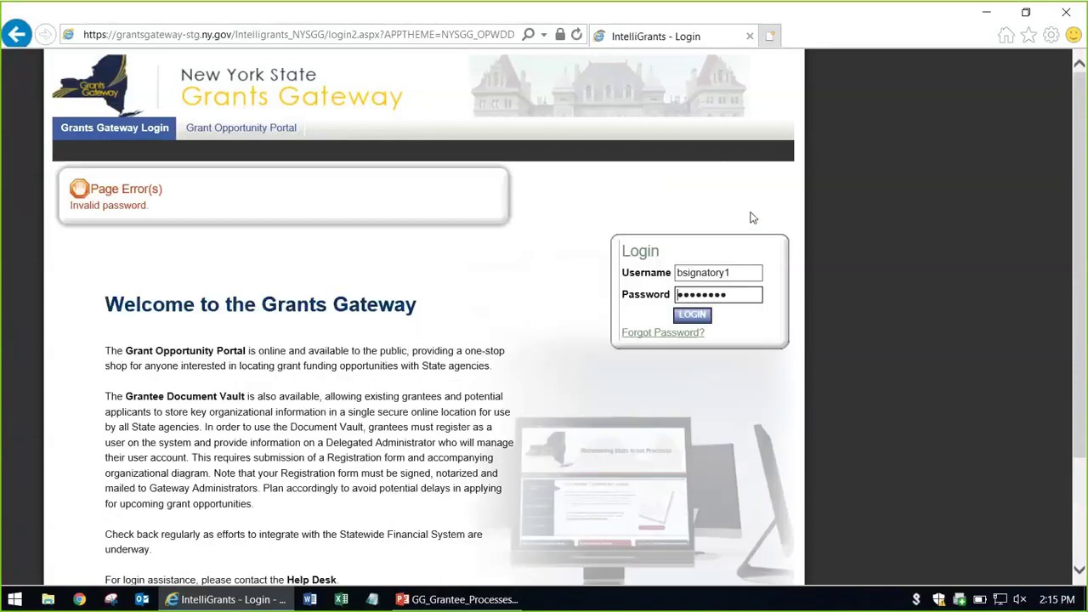
# Step: Replace the password with the signatory's account password, log in and dismiss the offer to update the stored password
pyautogui.moveTo(746, 293); pyautogui.dragTo(562, 282)
pyautogui.write('••••••••')
pyautogui.press('Return')
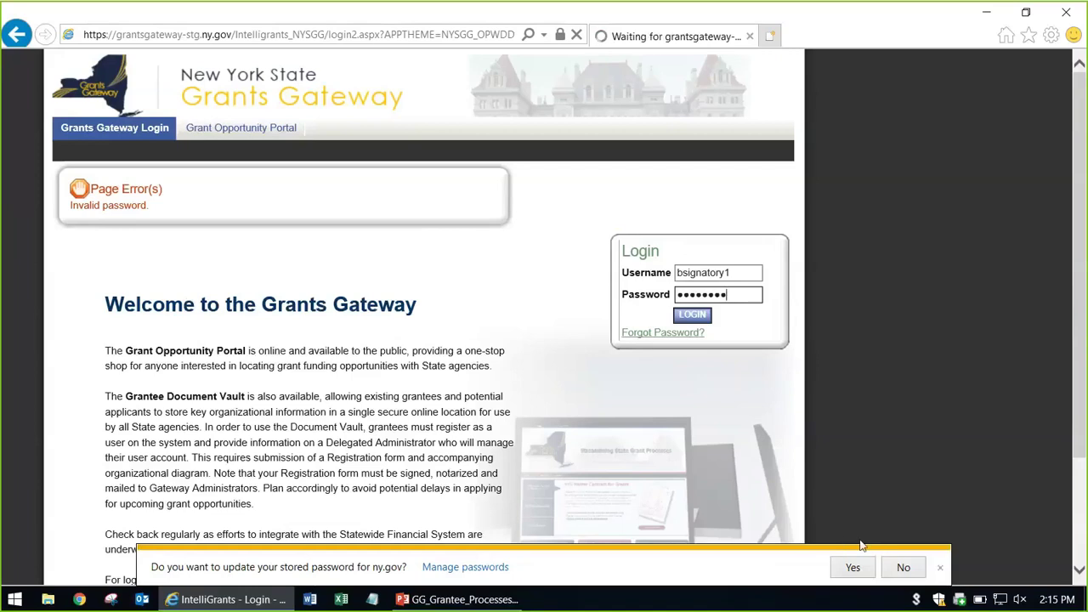
pyautogui.click(940, 567)
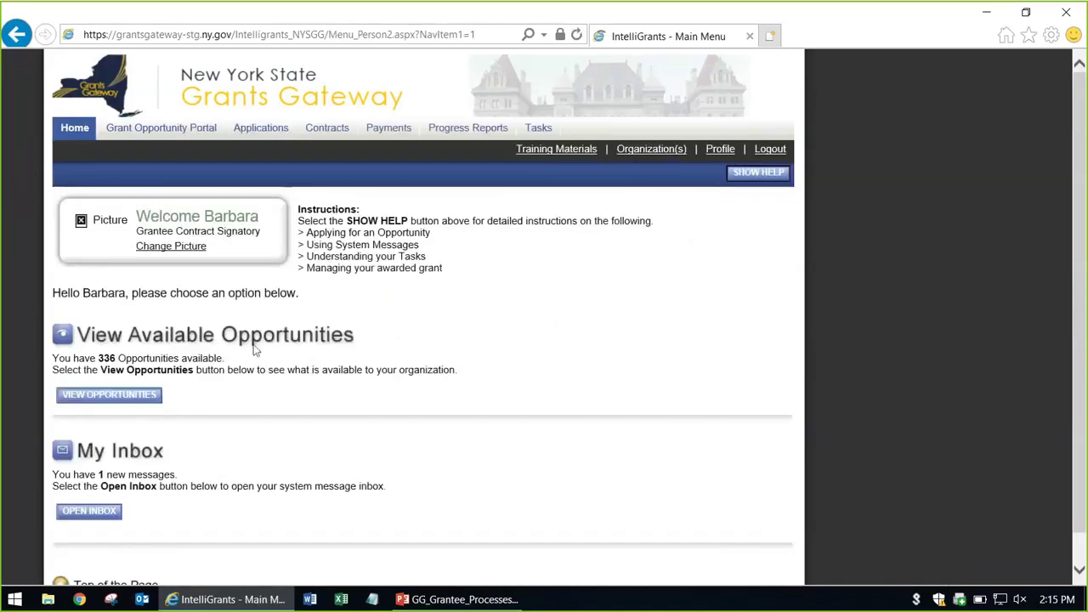
# Step: Search the contracts by contract number 365 and open the matching contract's main page
pyautogui.click(324, 129)
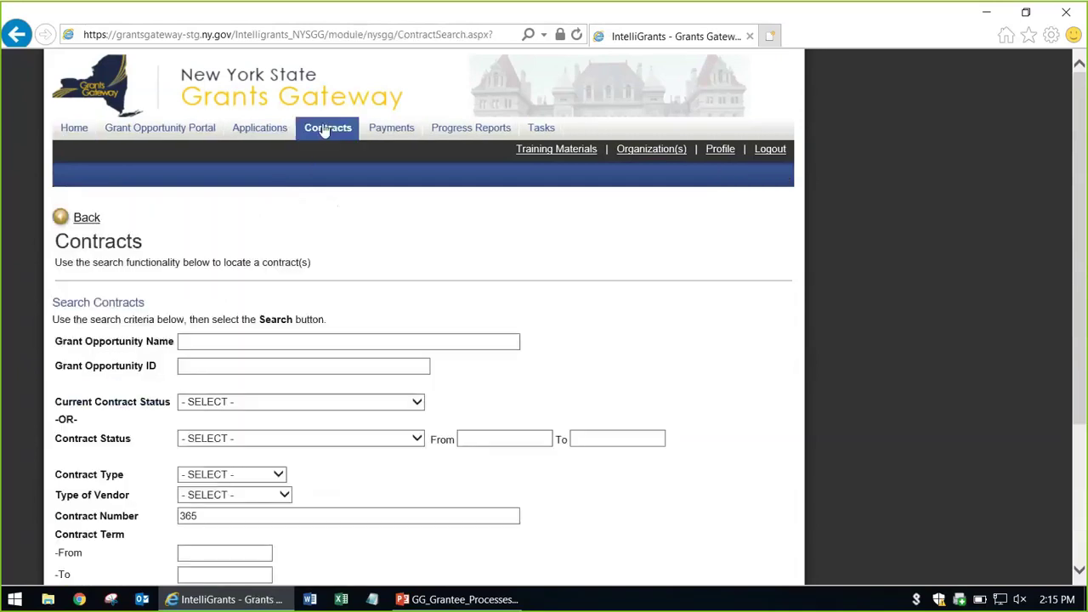
pyautogui.scroll(-3, 255, 256)
pyautogui.click(194, 308)
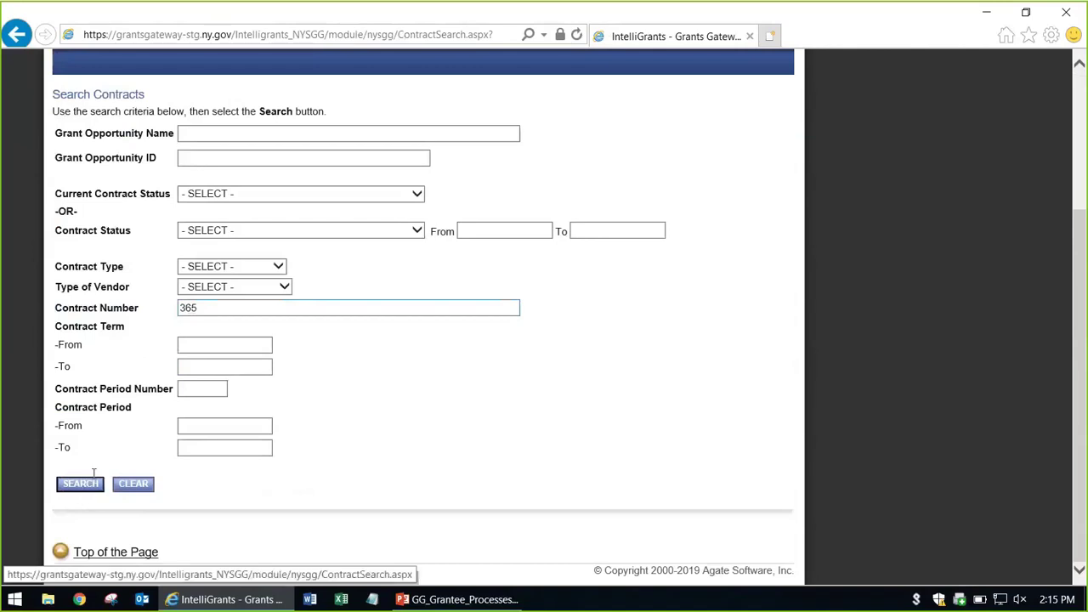
pyautogui.press('Return')
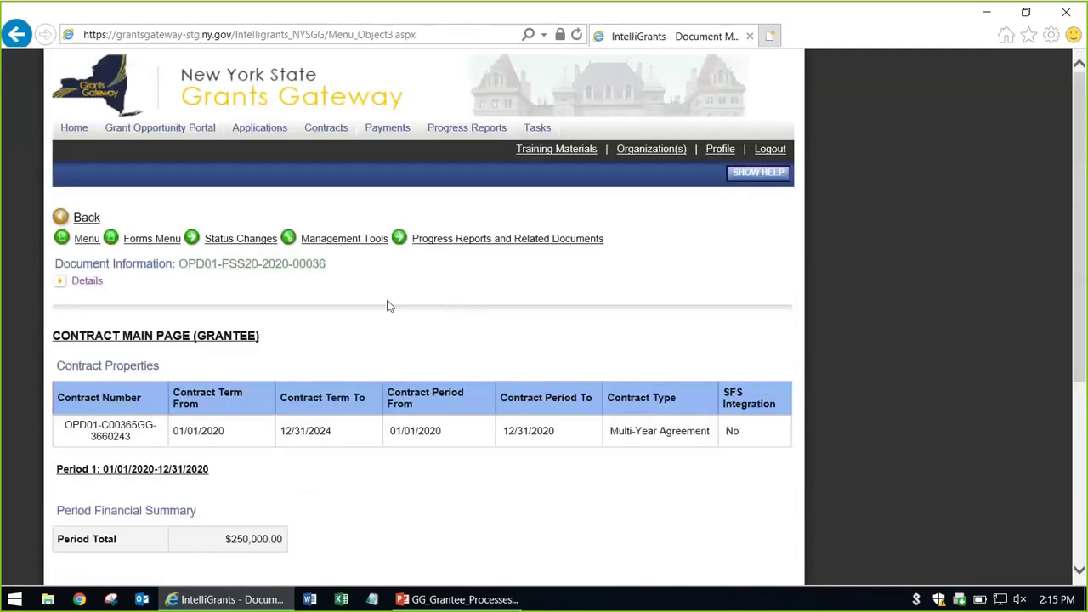
# Step: Check the contract's current status in its document details and open its forms list
pyautogui.click(88, 282)
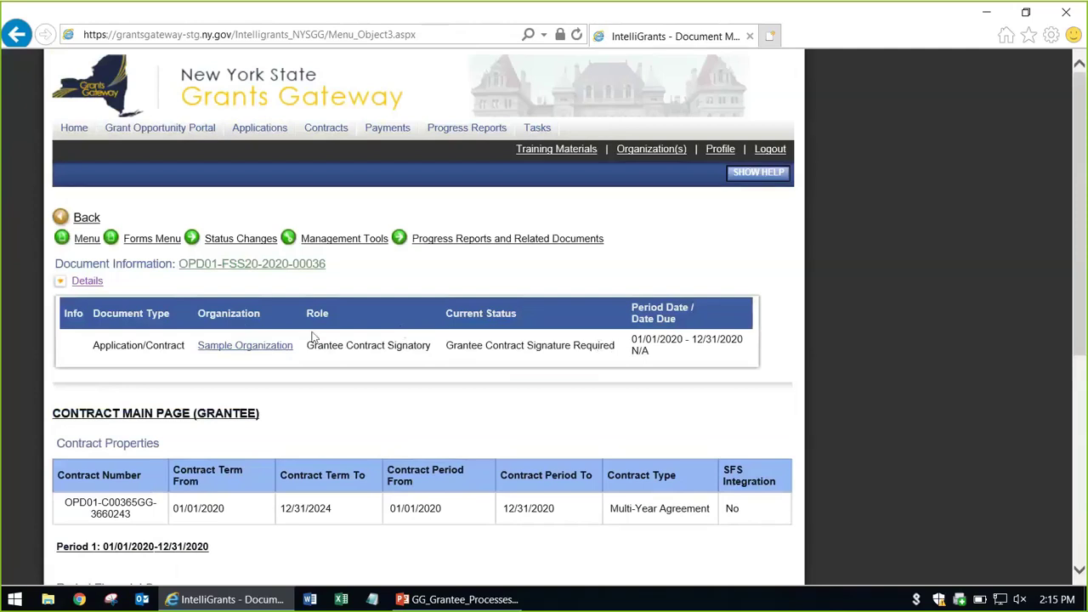
pyautogui.click(146, 242)
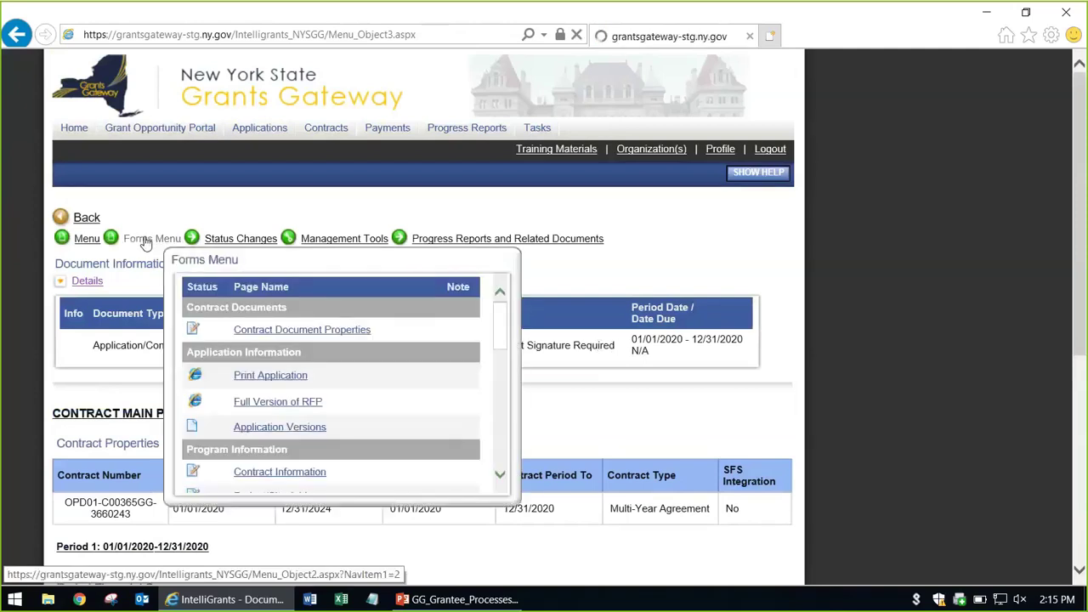
pyautogui.scroll(-5, 348, 365)
pyautogui.scroll(-2, 273, 389)
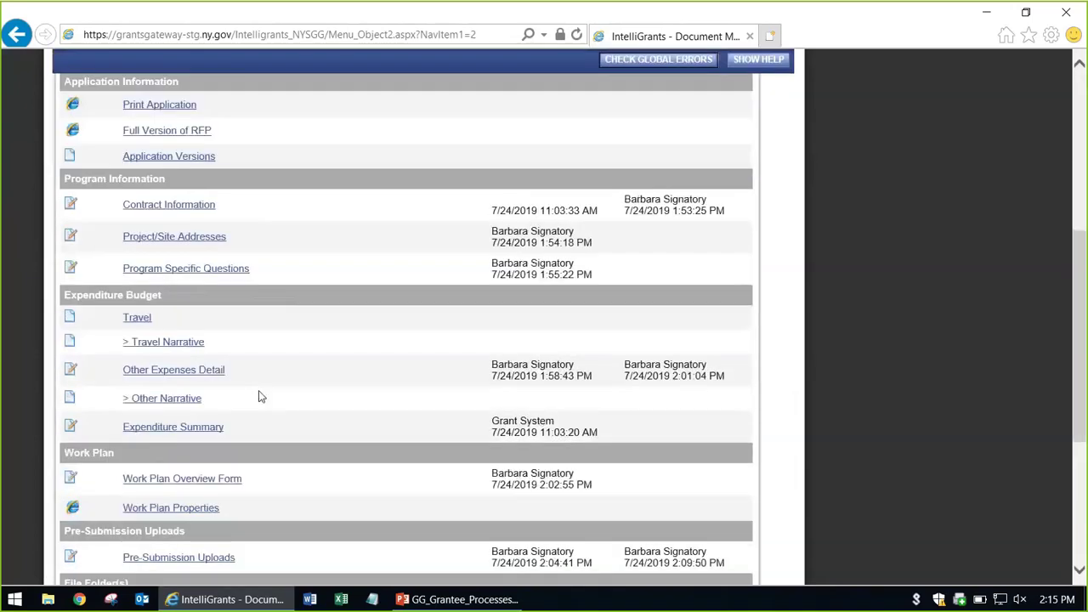
# Step: Open the Project/Site Addresses form, look over its fields and return to the forms list
pyautogui.click(177, 240)
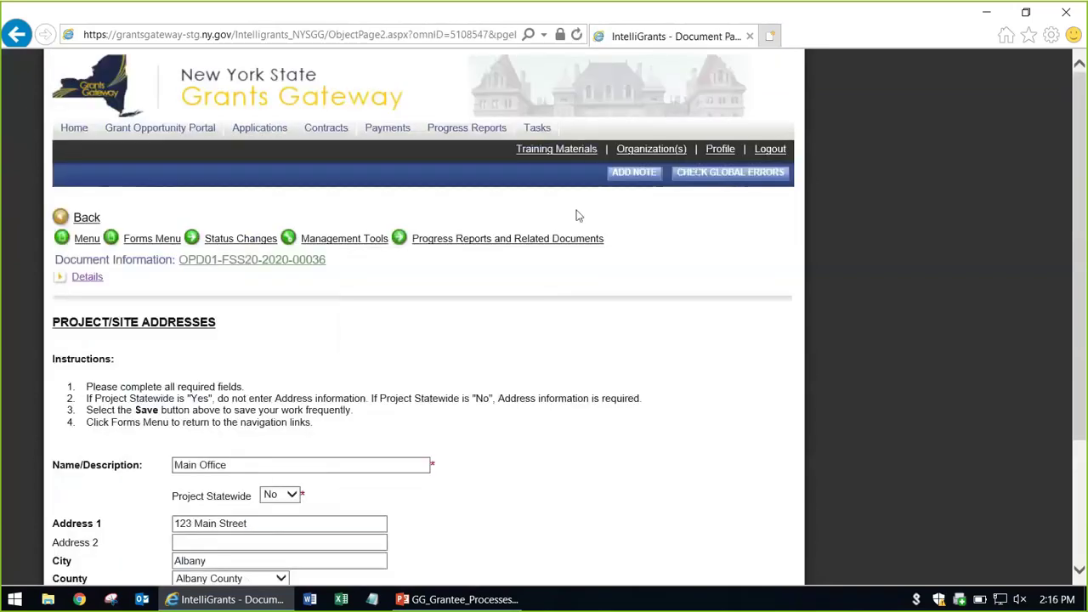
pyautogui.scroll(-3, 501, 410)
pyautogui.scroll(3, 432, 433)
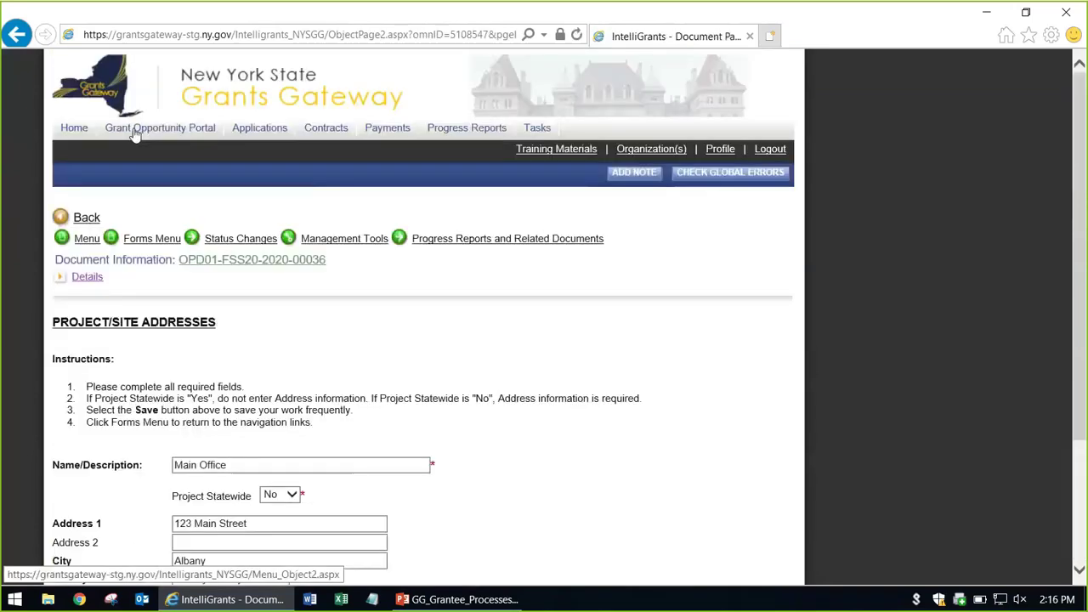
pyautogui.click(15, 36)
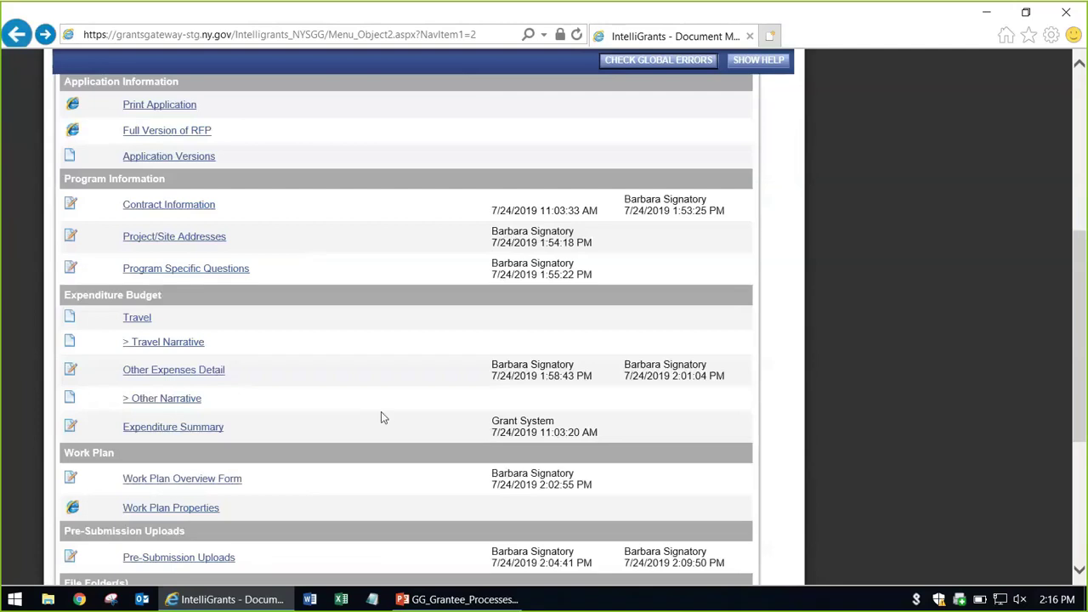
# Step: Look through the forms list and open Contract Versions to examine the unsigned and signed contract entries
pyautogui.scroll(7, 379, 415)
pyautogui.moveTo(254, 243)
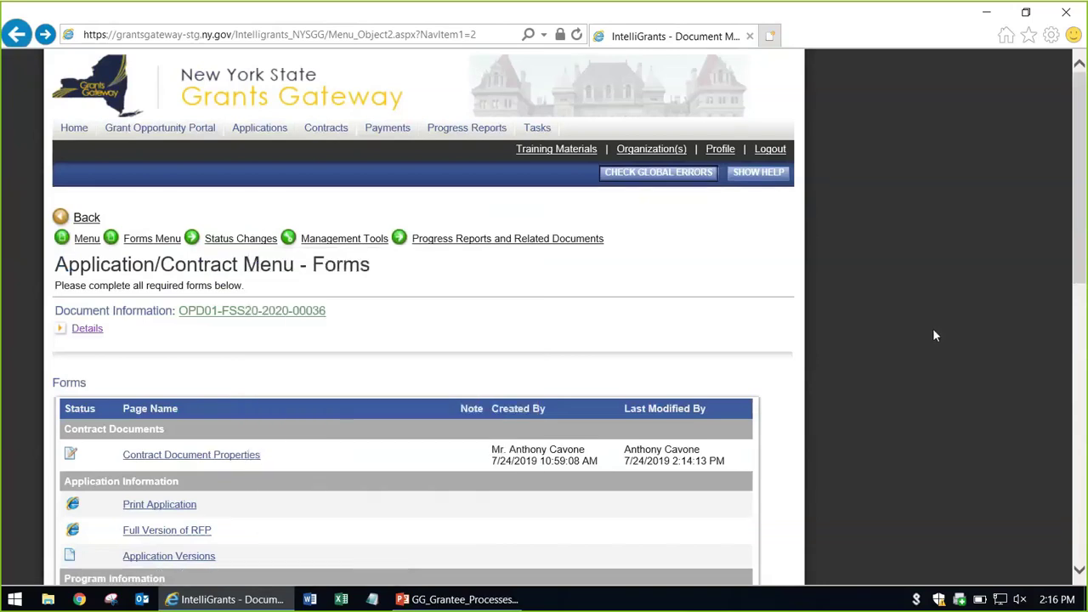
pyautogui.scroll(-8, 953, 366)
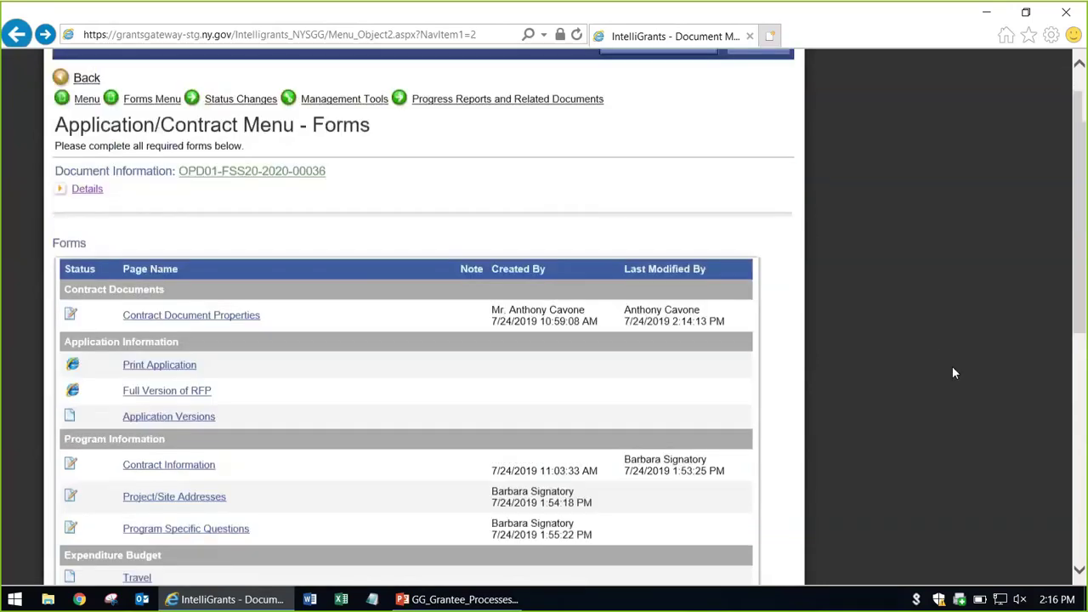
pyautogui.scroll(-1, 953, 368)
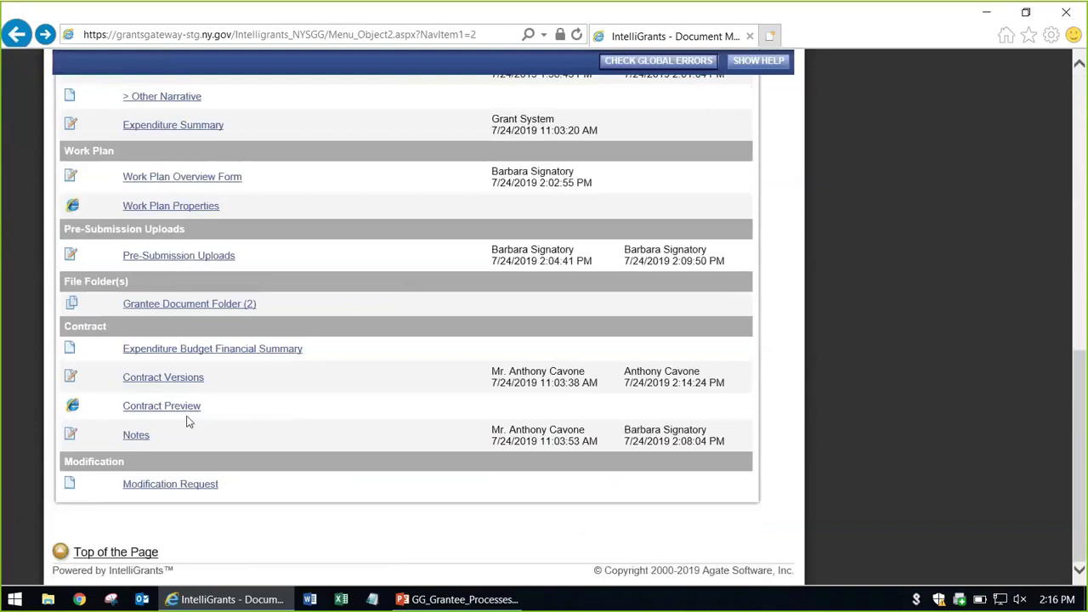
pyautogui.click(165, 380)
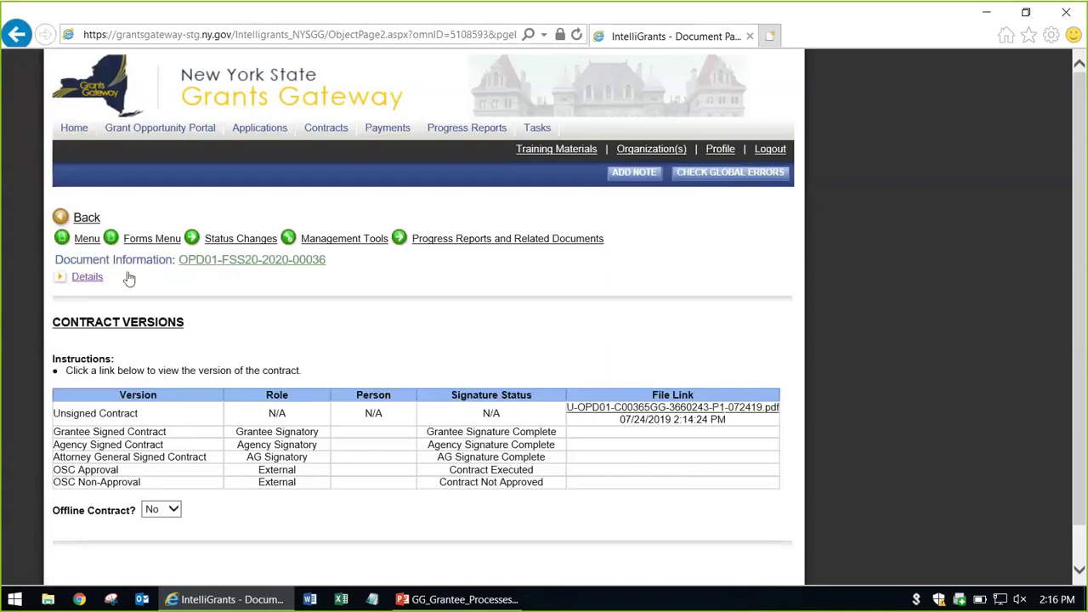
pyautogui.click(138, 239)
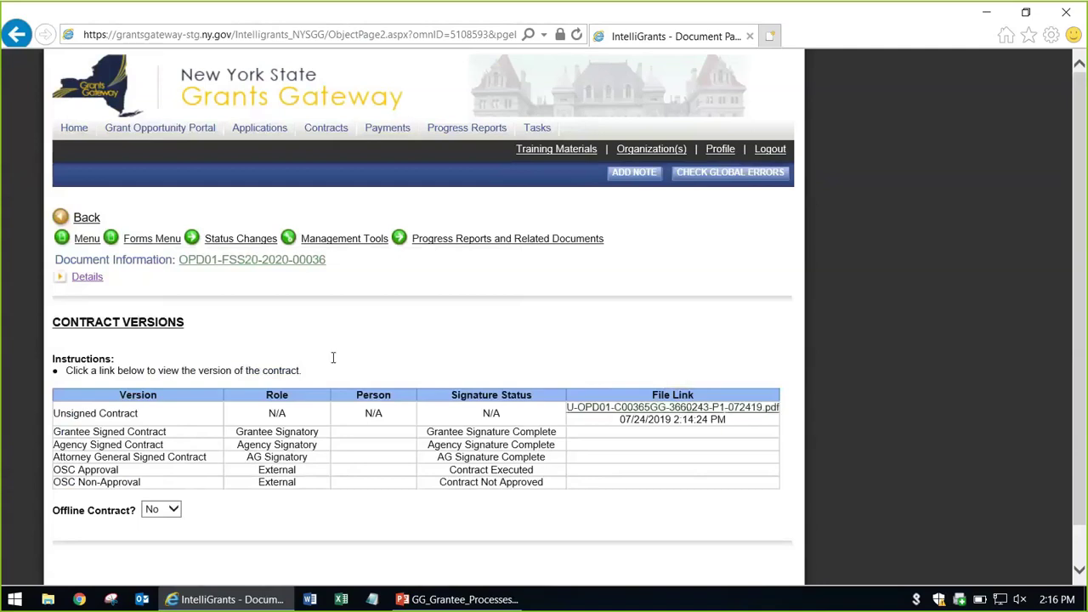
# Step: Apply the Grantee Contract Signature Complete status and accept the signing agreement
pyautogui.moveTo(154, 241)
pyautogui.moveTo(219, 242)
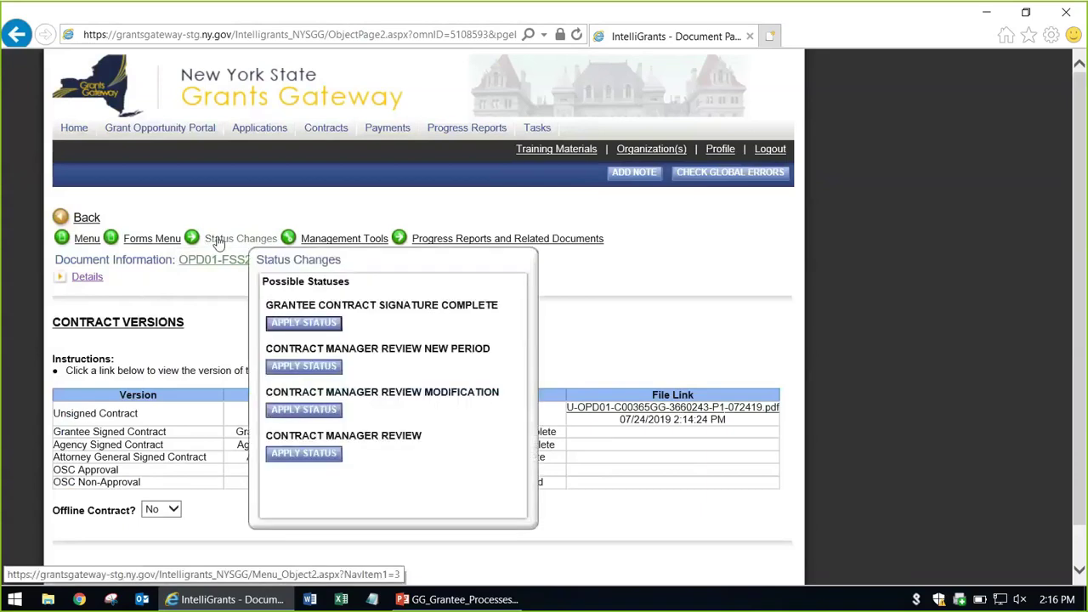
pyautogui.click(328, 329)
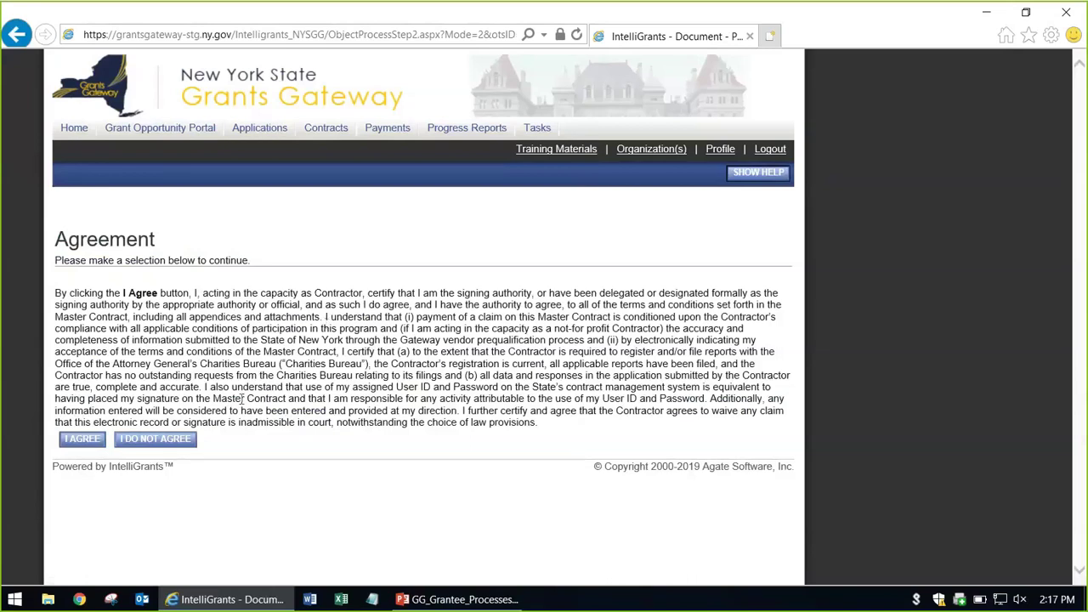
pyautogui.click(82, 441)
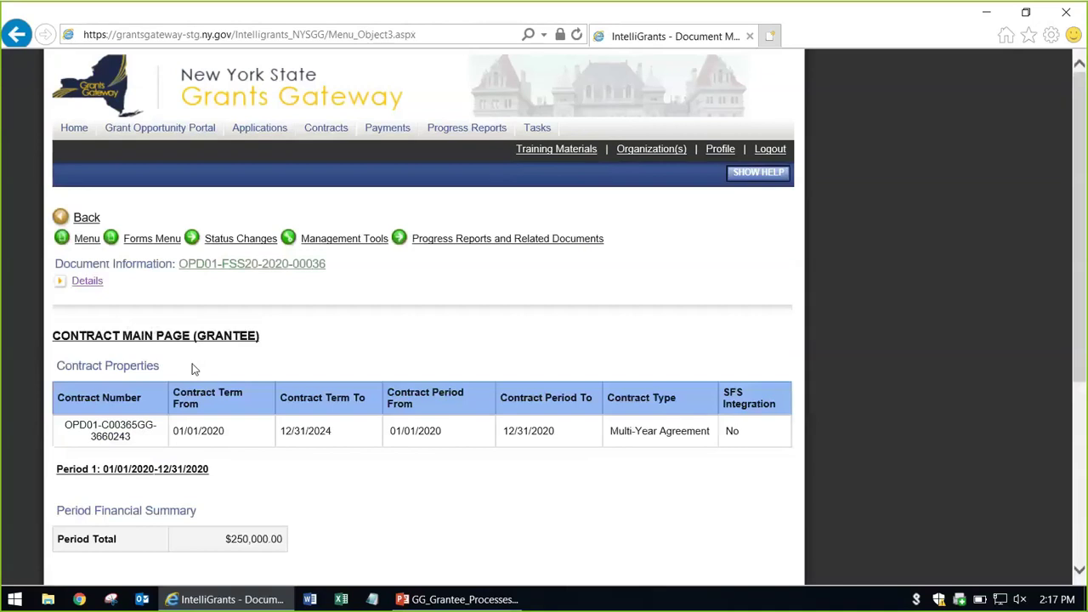
# Step: Expand the contract's document details and check its current status following the grantee signature
pyautogui.click(86, 282)
pyautogui.moveTo(603, 353); pyautogui.dragTo(493, 352)
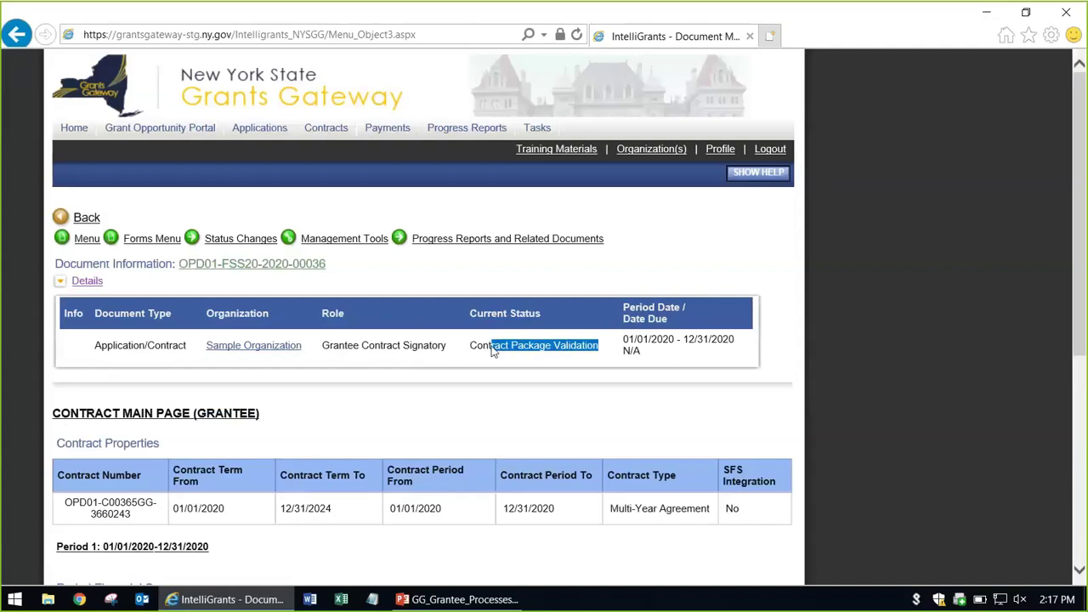
pyautogui.click(478, 333)
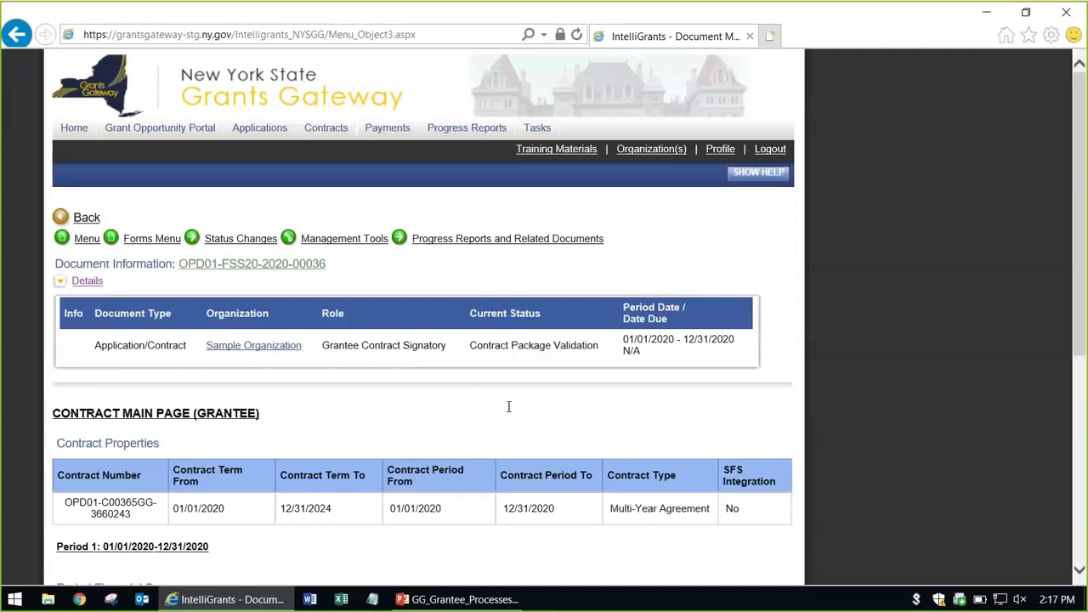
# Step: Open Contract Versions from the contract's forms list and open the Grantee Signed Contract PDF
pyautogui.click(150, 244)
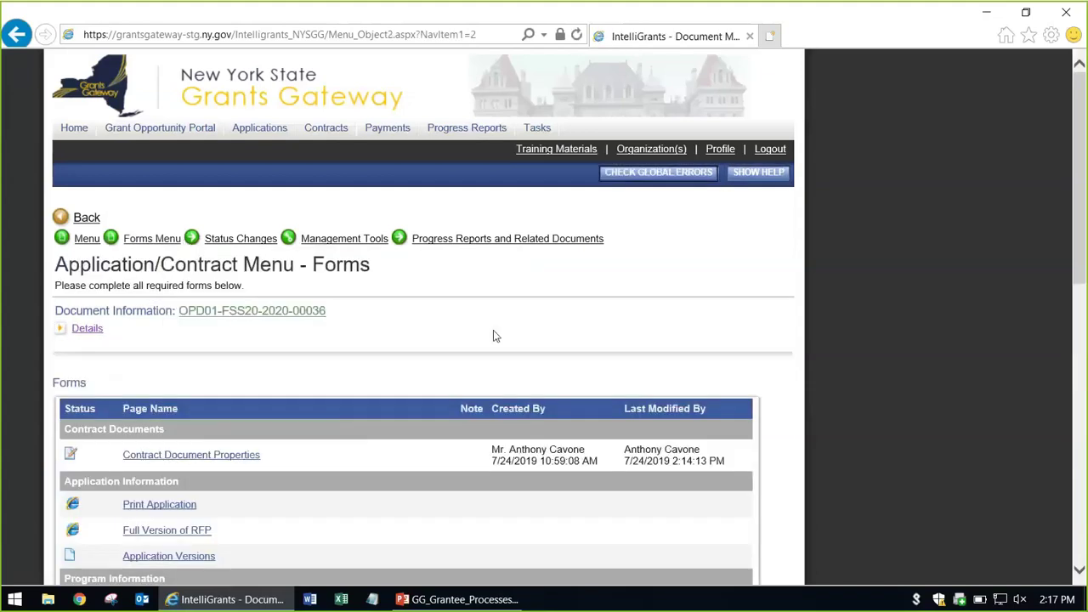
pyautogui.scroll(-10, 494, 332)
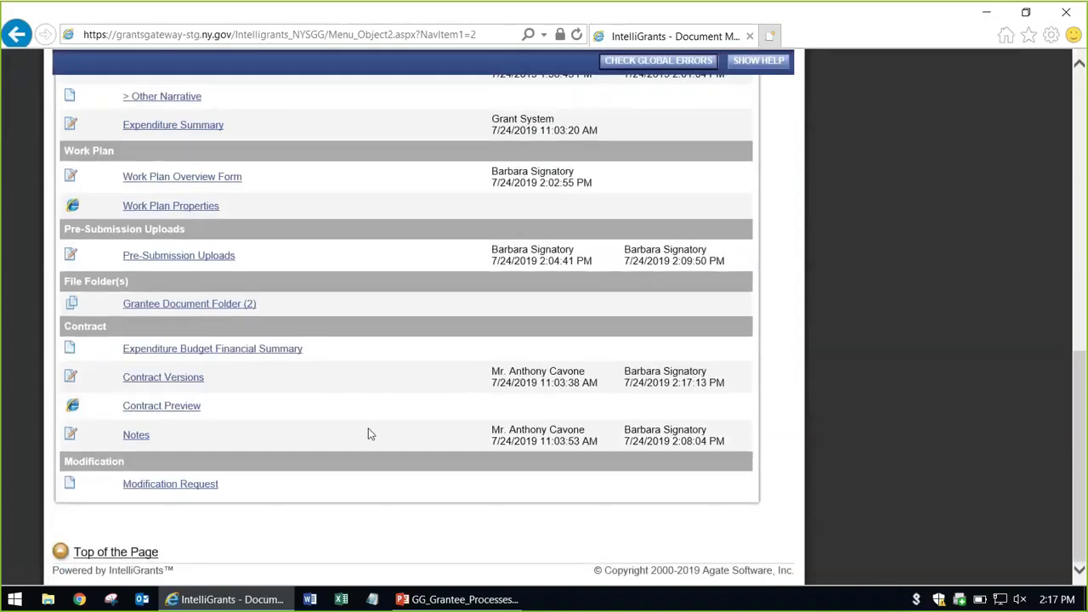
pyautogui.click(188, 388)
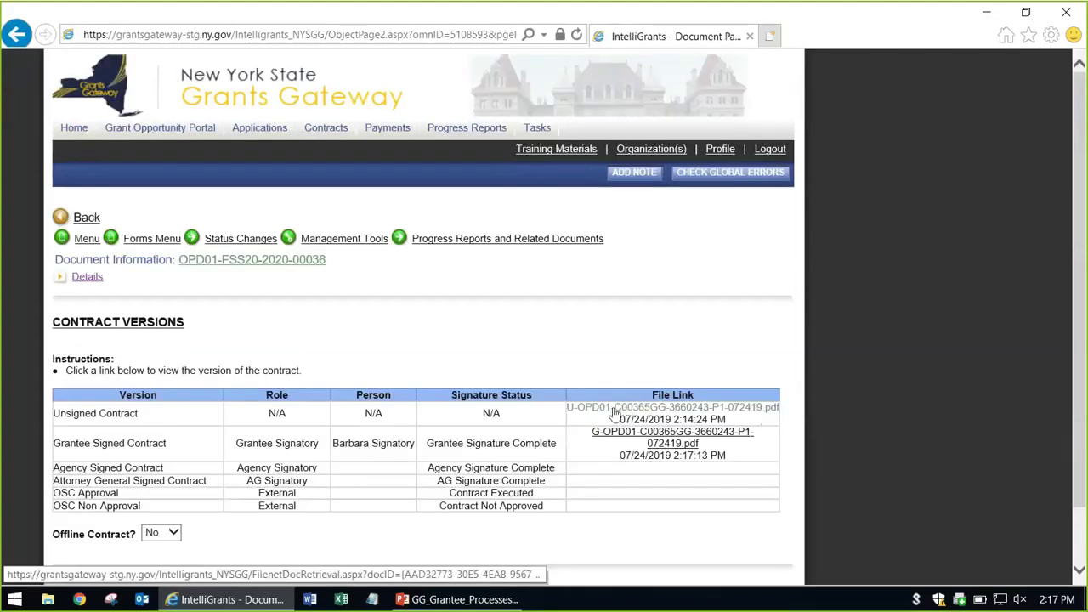
pyautogui.scroll(-1, 618, 408)
pyautogui.scroll(-1, 618, 408)
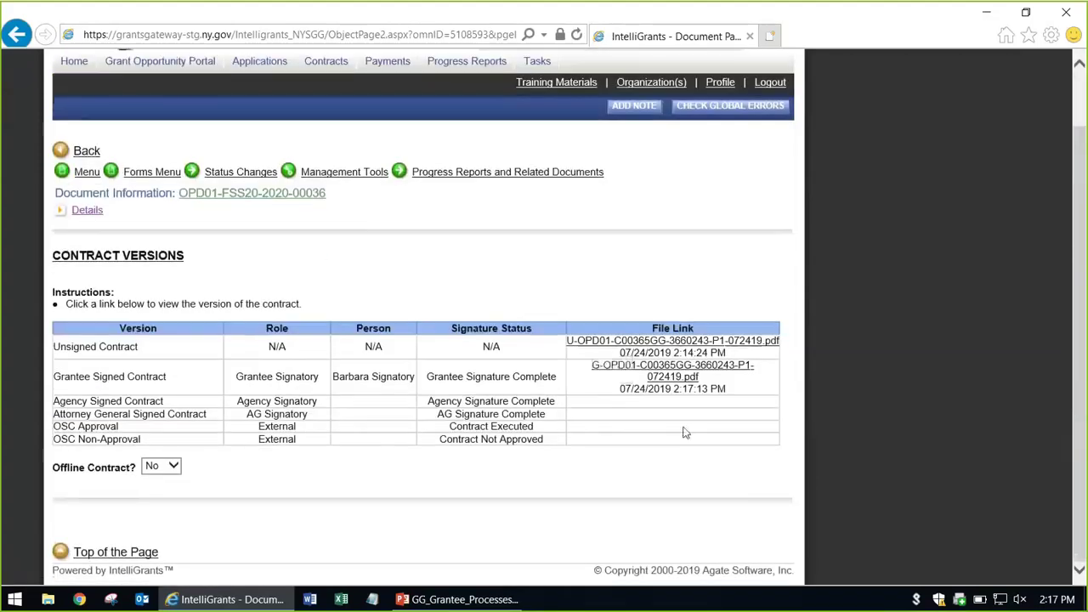
pyautogui.click(614, 371)
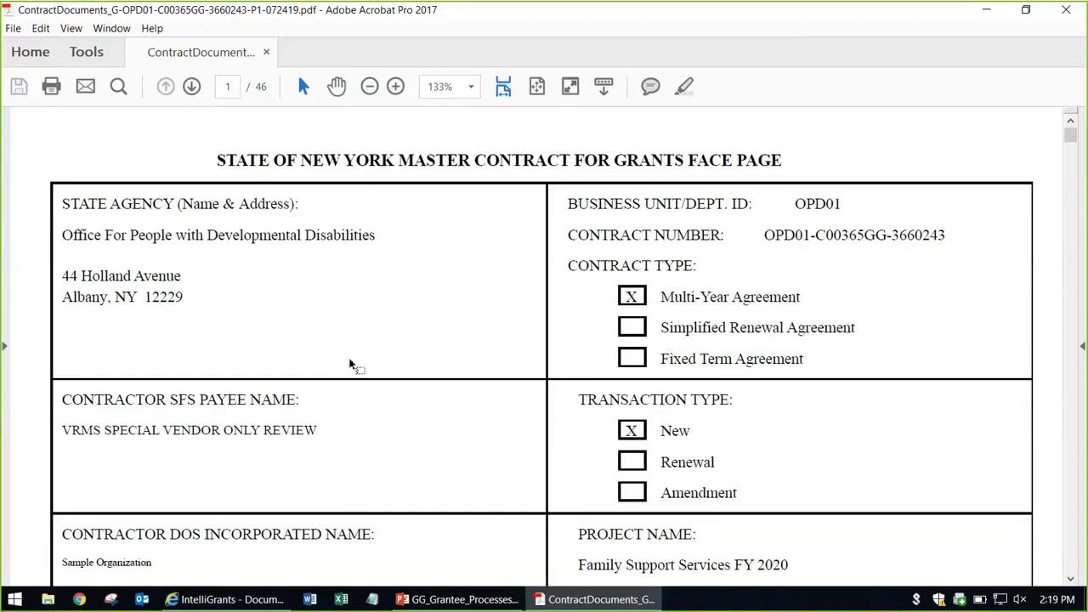
# Step: Examine the contract number, contract type and transaction type on the first face page of the signed contract
pyautogui.moveTo(948, 237); pyautogui.dragTo(815, 236)
pyautogui.click(846, 235)
pyautogui.doubleClick(861, 236)
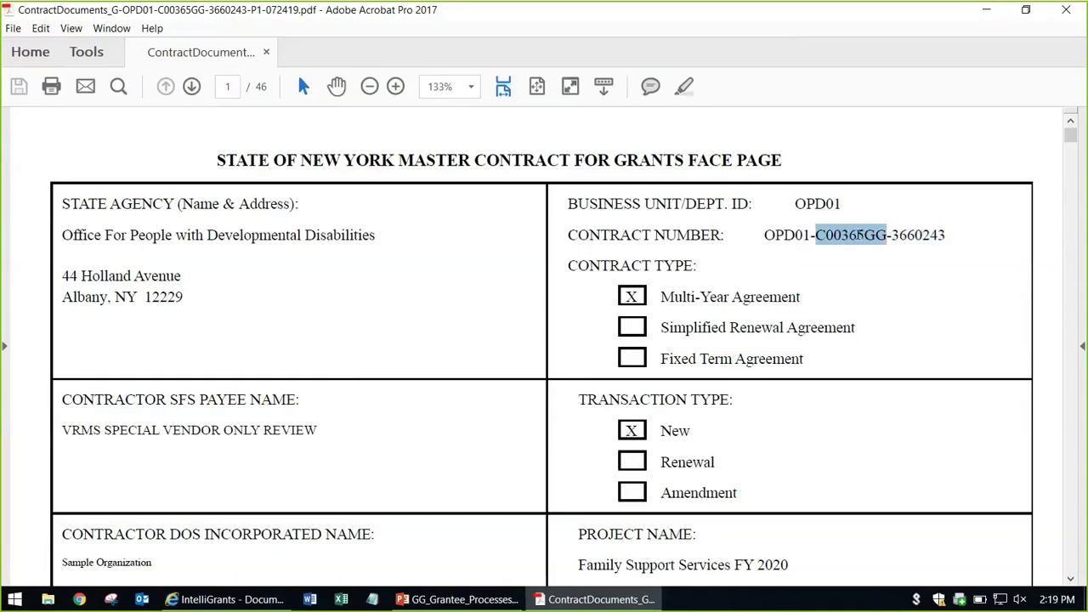
pyautogui.click(859, 236)
pyautogui.scroll(-1, 320, 338)
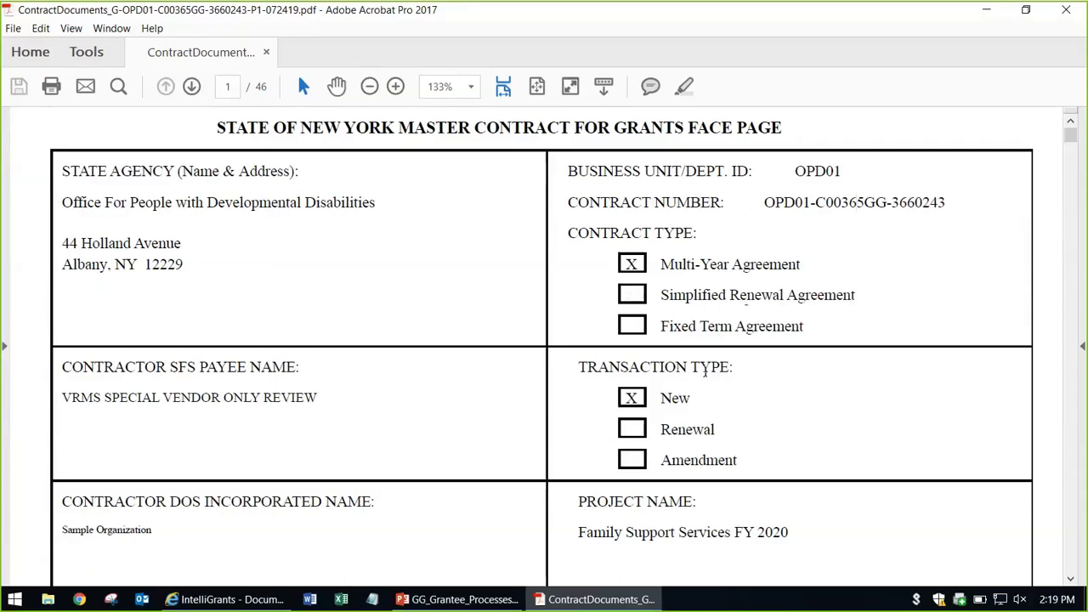
# Step: Review the contractor's SFS payee name, DOS incorporated name and identification number fields on the face page
pyautogui.scroll(-3, 721, 382)
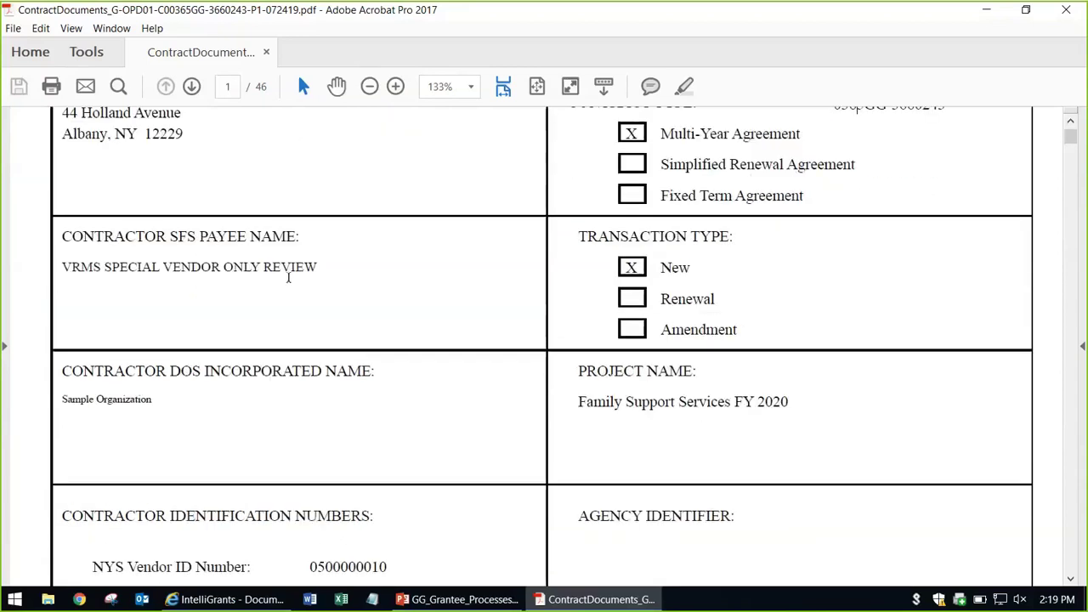
pyautogui.moveTo(326, 269); pyautogui.dragTo(92, 267)
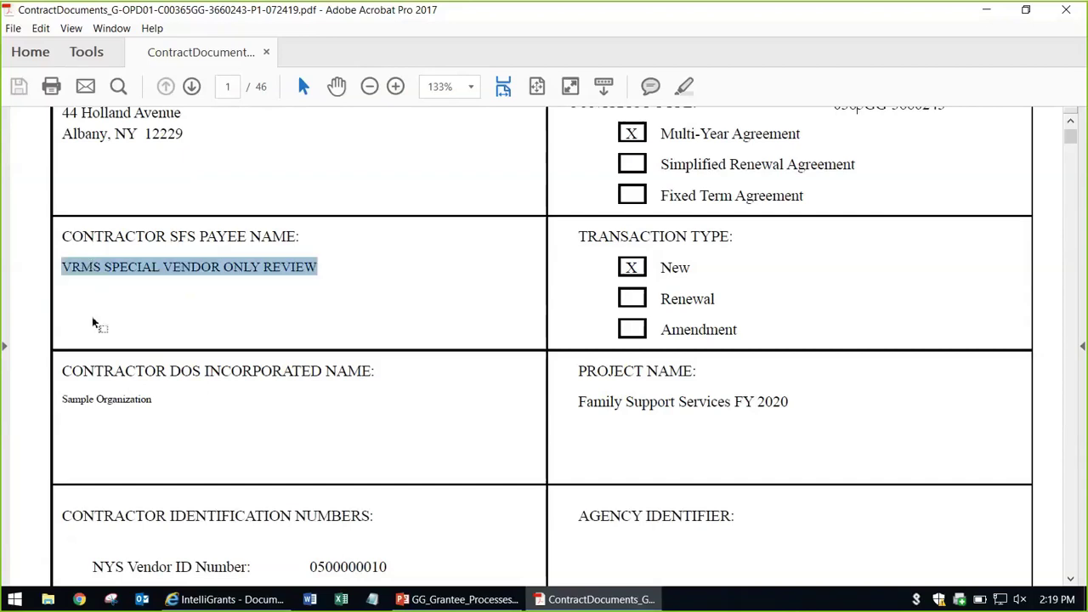
pyautogui.scroll(-1, 173, 408)
pyautogui.click(93, 366)
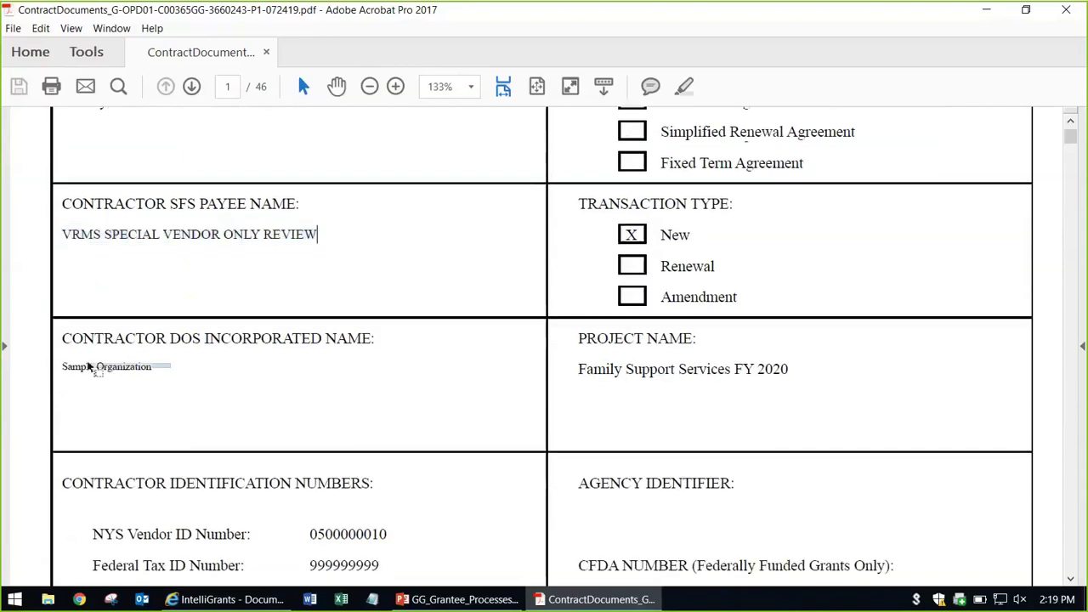
pyautogui.scroll(-1, 553, 415)
pyautogui.scroll(-2, 553, 415)
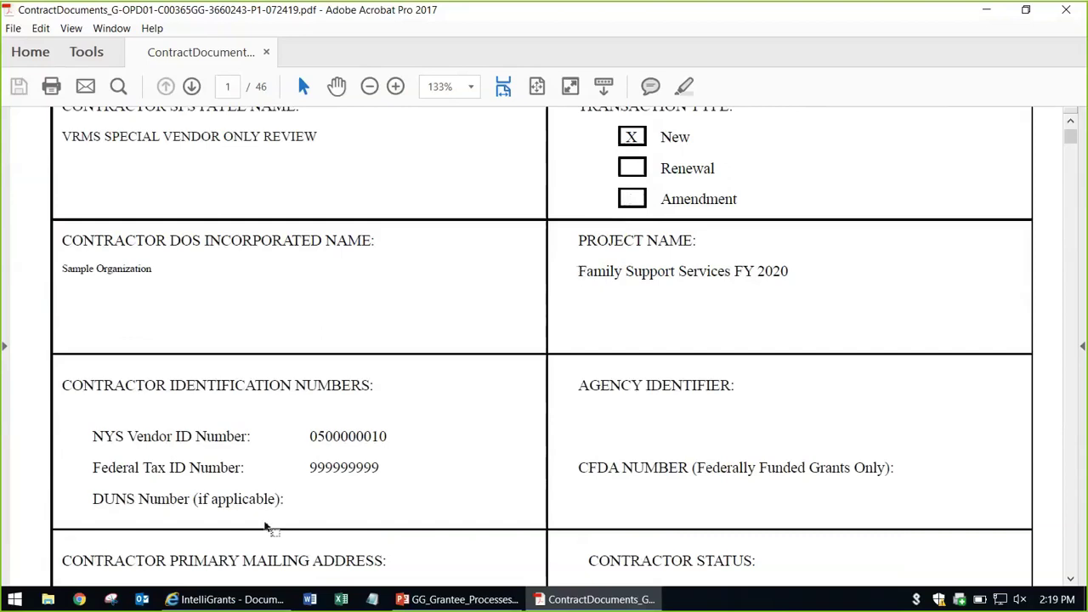
# Step: Switch to the Grants Gateway, open the Program Specific Questions form and compare its Project Title with the project name in the contract PDF
pyautogui.click(227, 607)
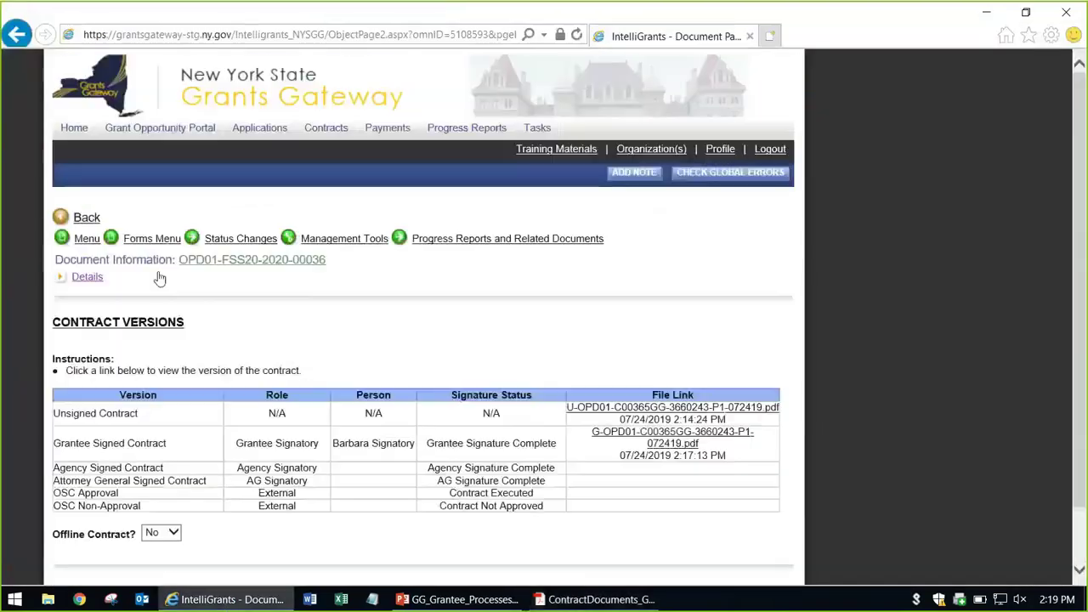
pyautogui.click(162, 243)
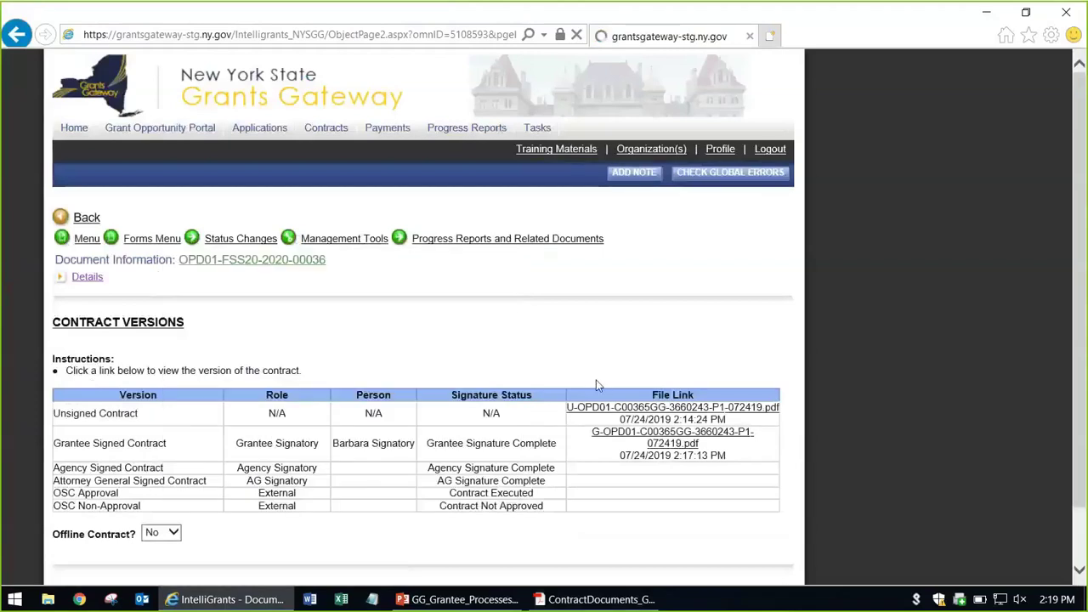
pyautogui.scroll(-3, 574, 391)
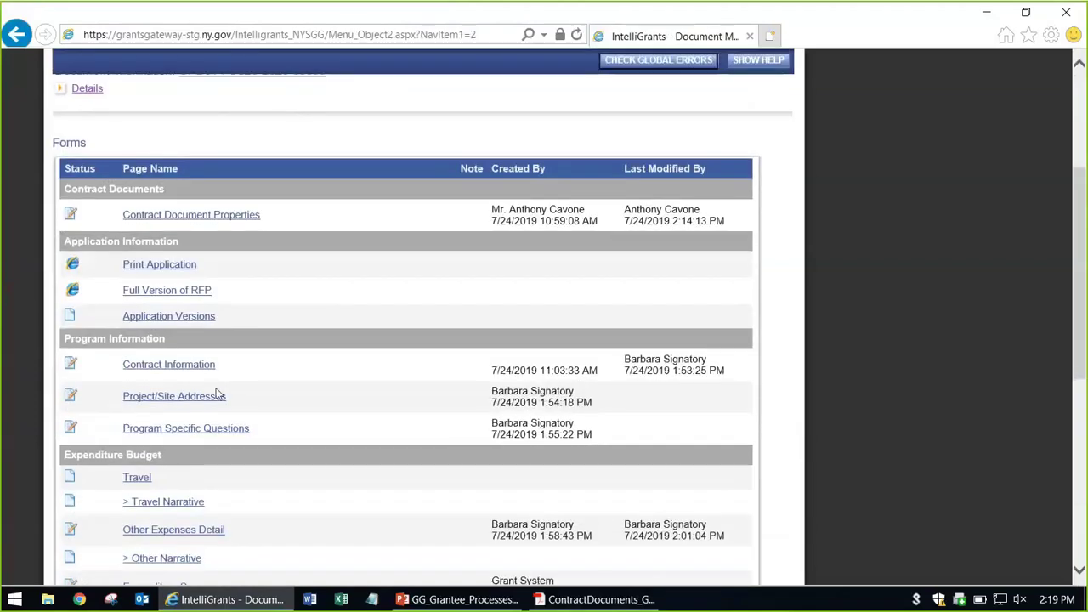
pyautogui.click(224, 434)
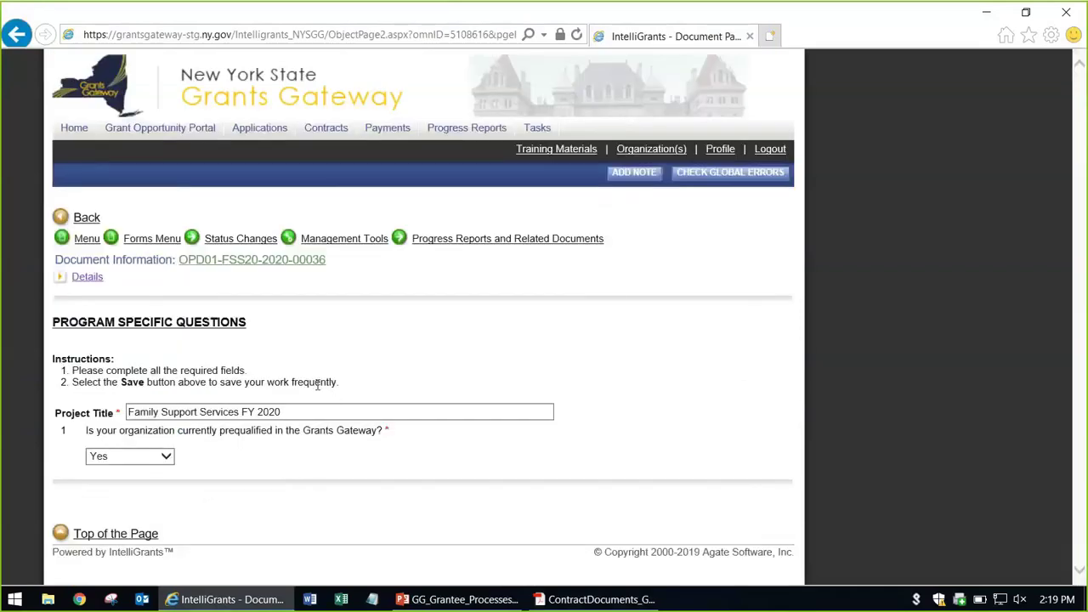
pyautogui.moveTo(323, 416); pyautogui.dragTo(106, 414)
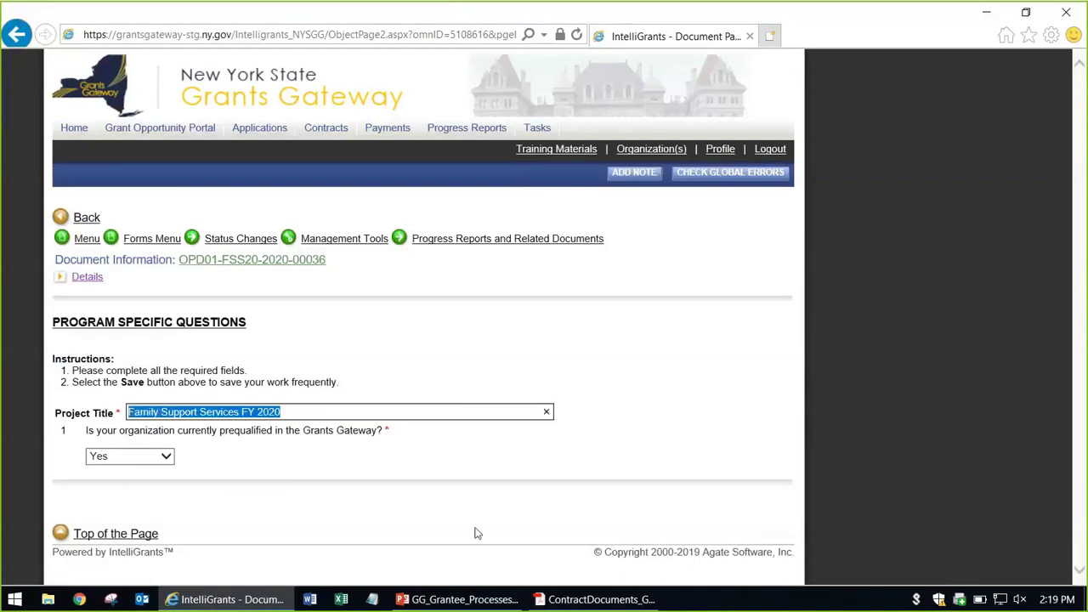
pyautogui.click(599, 599)
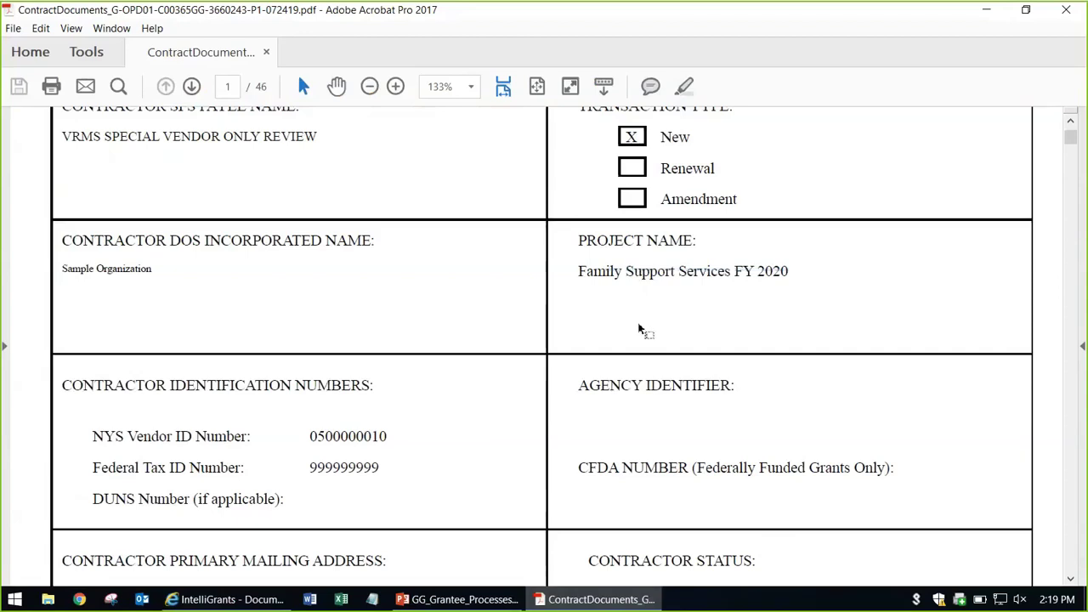
pyautogui.hotkey('alt', 'Tab')
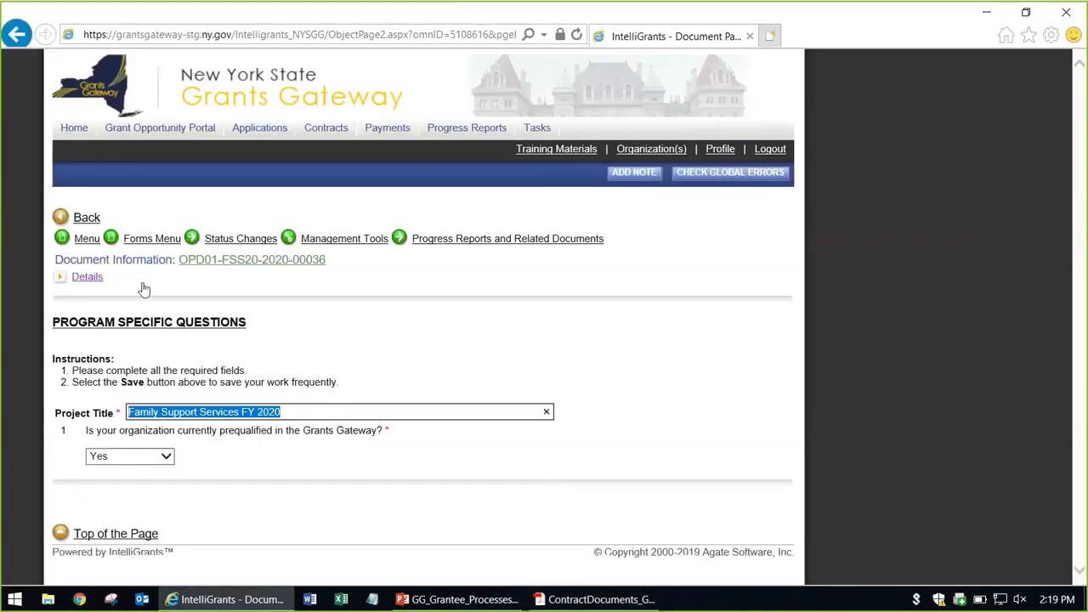
pyautogui.click(240, 342)
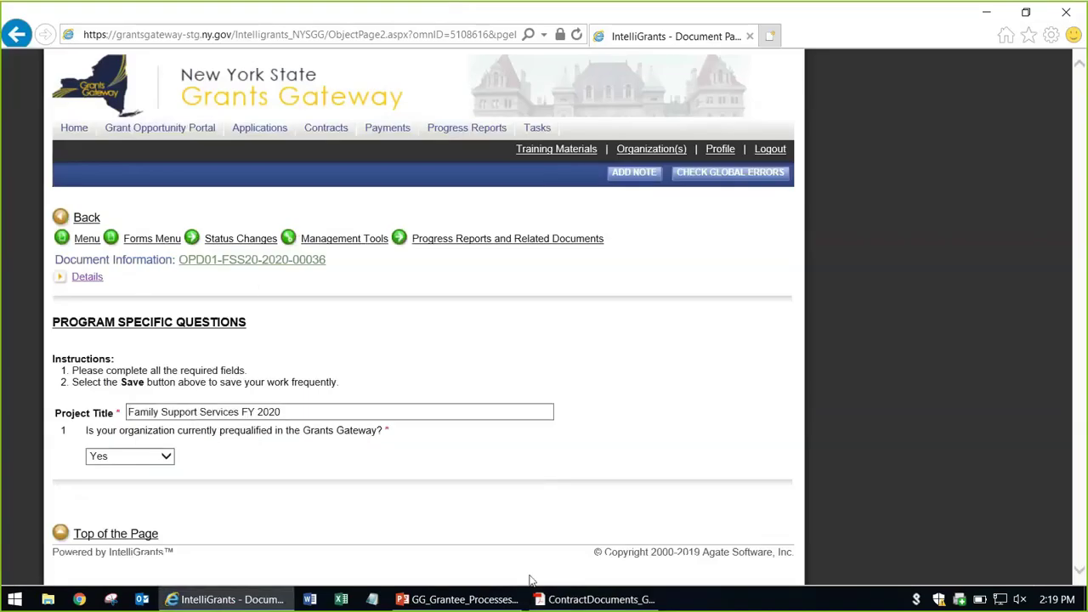
# Step: Switch back to the signed contract PDF and review the contractor's mailing address, contractor status and Charities Registration Number field
pyautogui.click(563, 602)
pyautogui.scroll(-3, 496, 466)
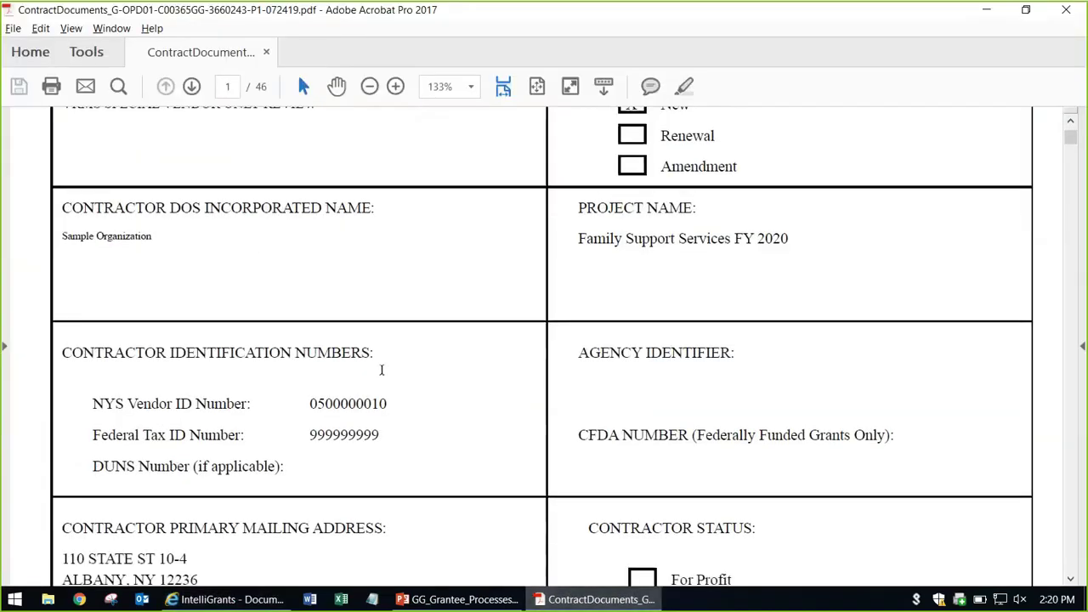
pyautogui.scroll(-9, 338, 338)
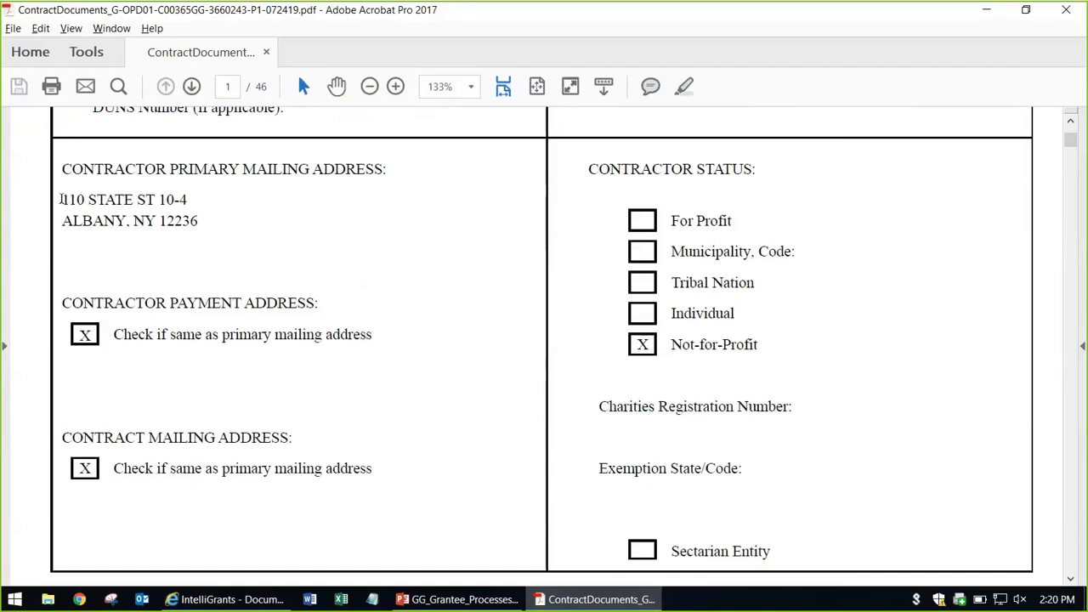
pyautogui.moveTo(61, 198); pyautogui.dragTo(200, 224)
pyautogui.click(203, 226)
pyautogui.scroll(-1, 938, 383)
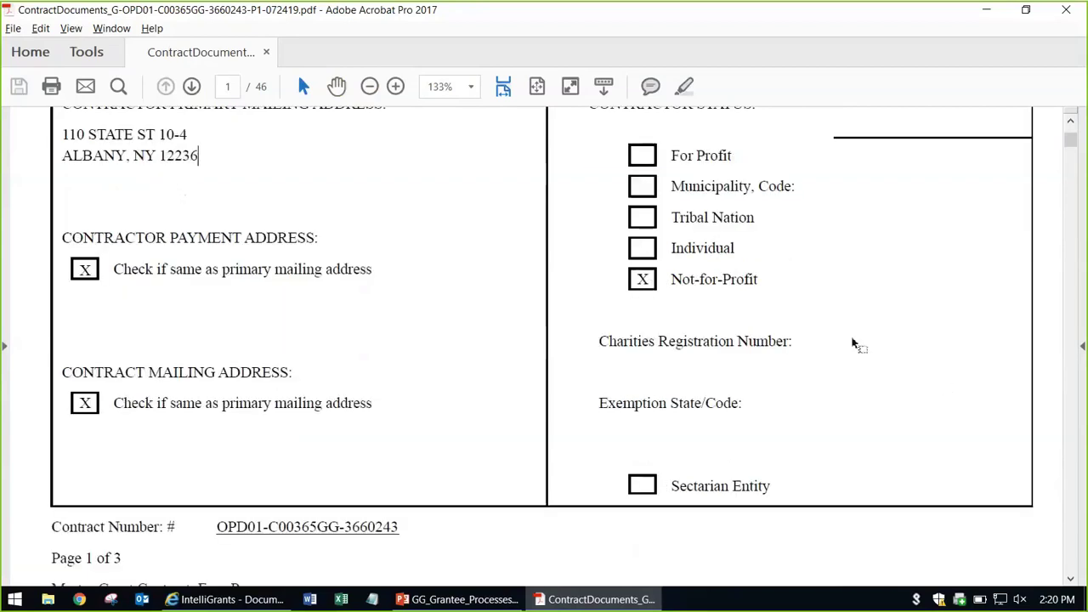
pyautogui.tripleClick(789, 341)
pyautogui.click(792, 341)
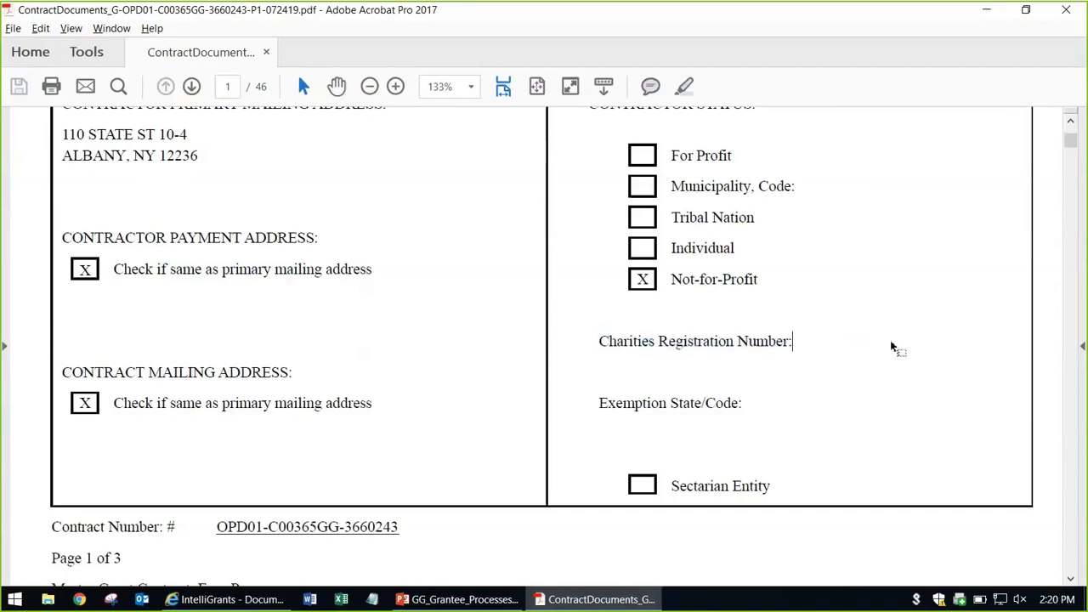
# Step: Review the contract term, contract period, funding amount and funding source on the second face page, down to the multi-year funding table
pyautogui.scroll(-2, 831, 344)
pyautogui.scroll(-10, 830, 344)
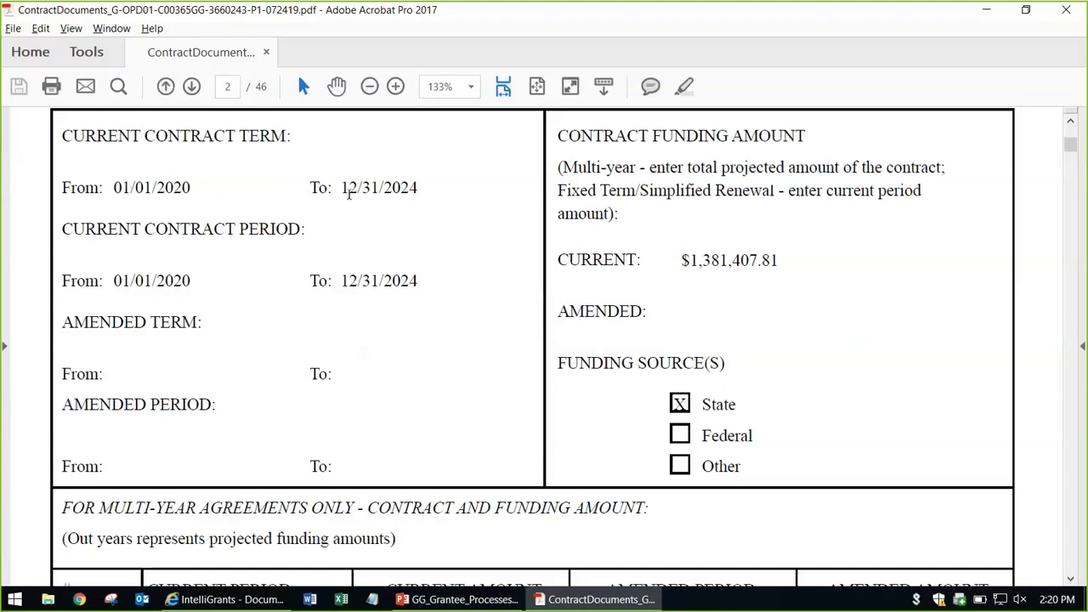
pyautogui.scroll(1, 796, 323)
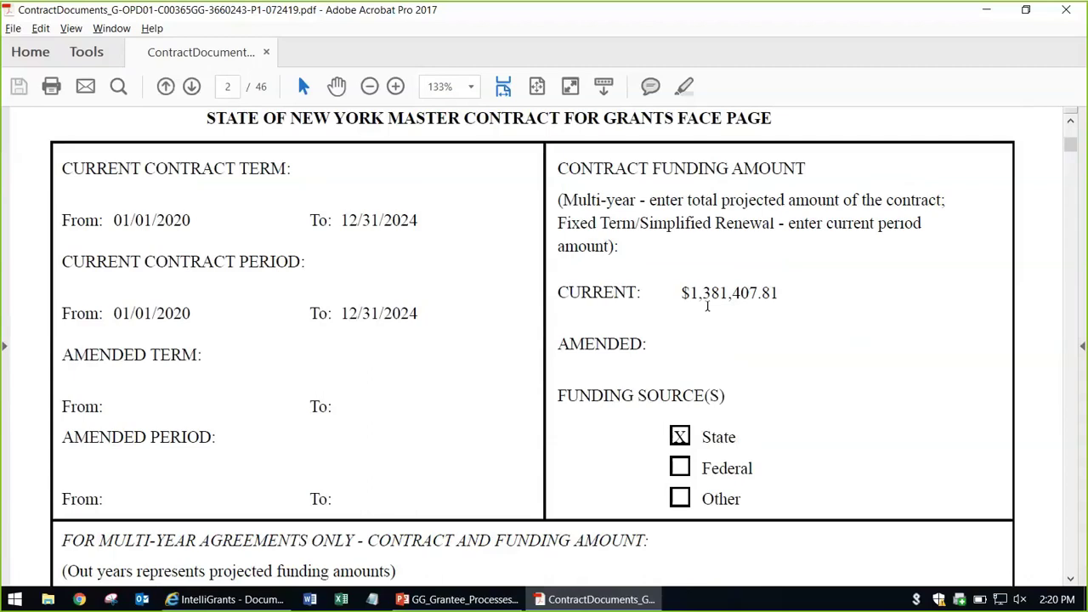
pyautogui.scroll(-3, 759, 305)
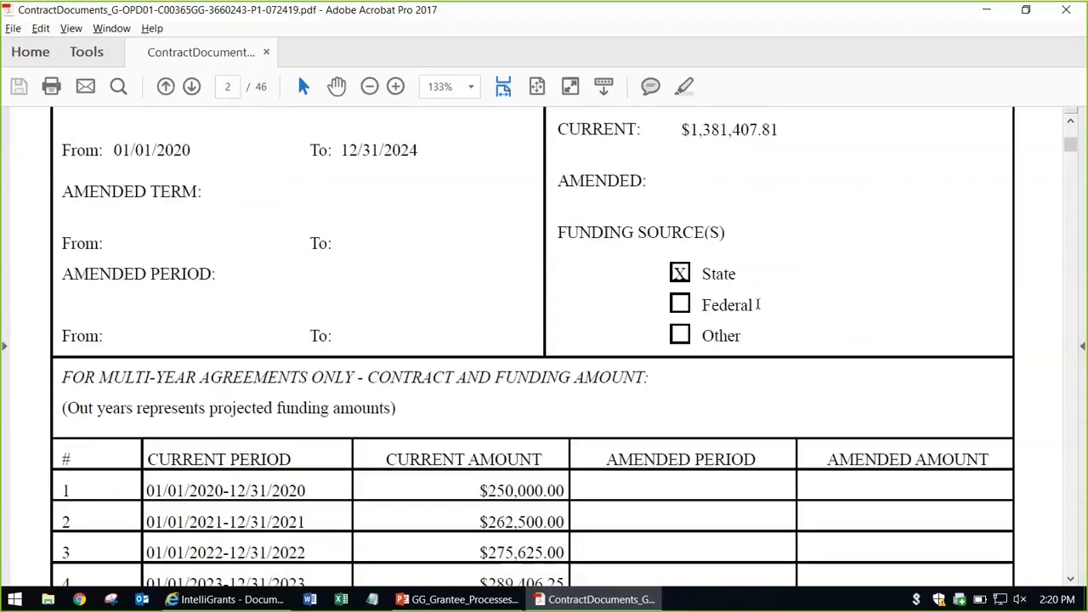
pyautogui.scroll(-3, 758, 304)
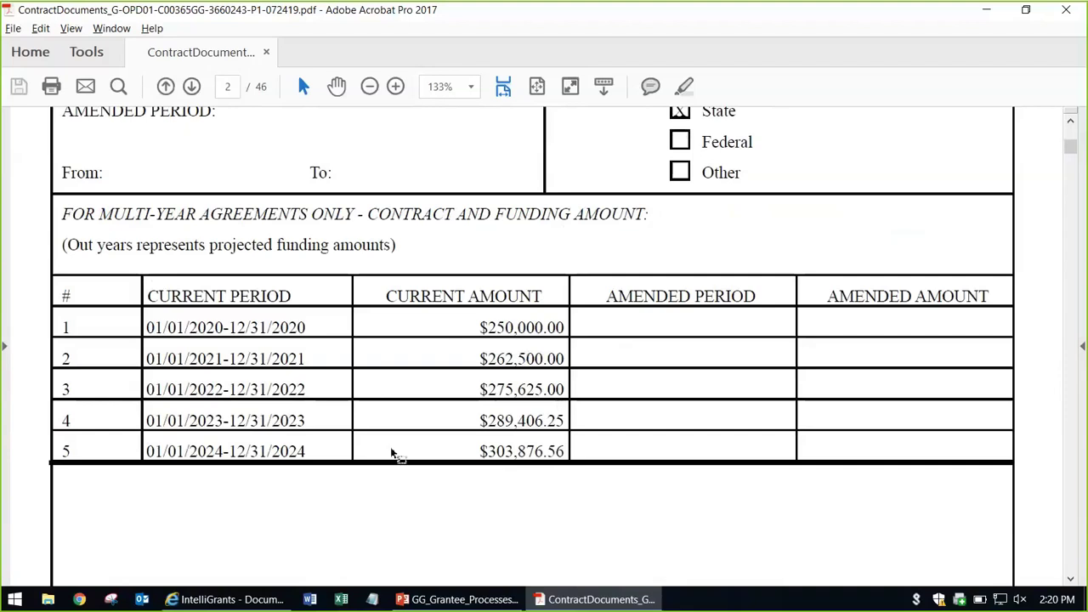
# Step: Compare the yearly amounts in the multi-year funding table with the current contract funding amount above it
pyautogui.scroll(7, 434, 437)
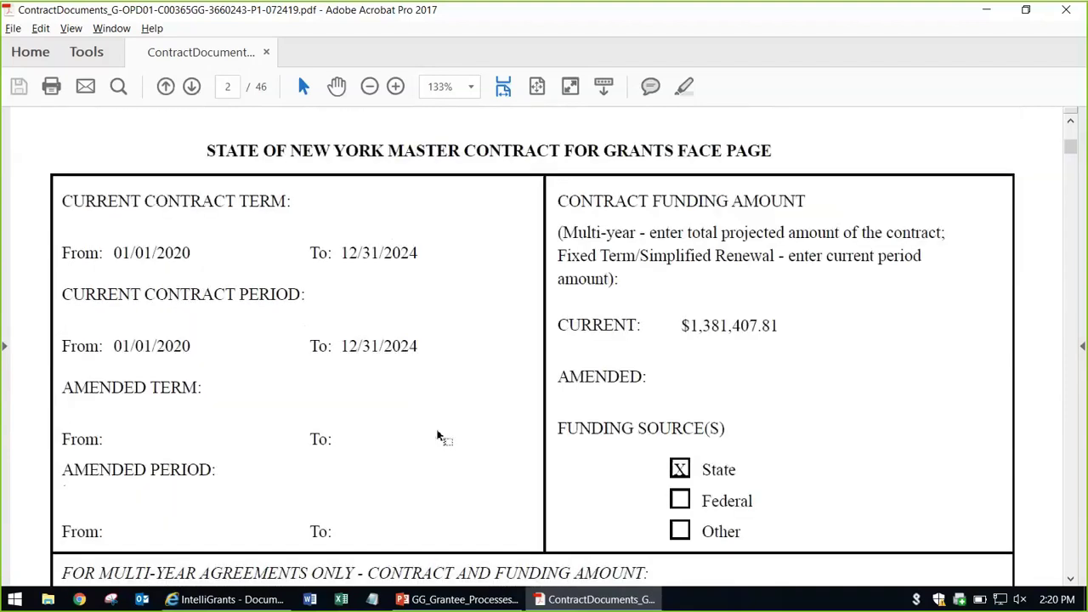
pyautogui.scroll(-6, 437, 437)
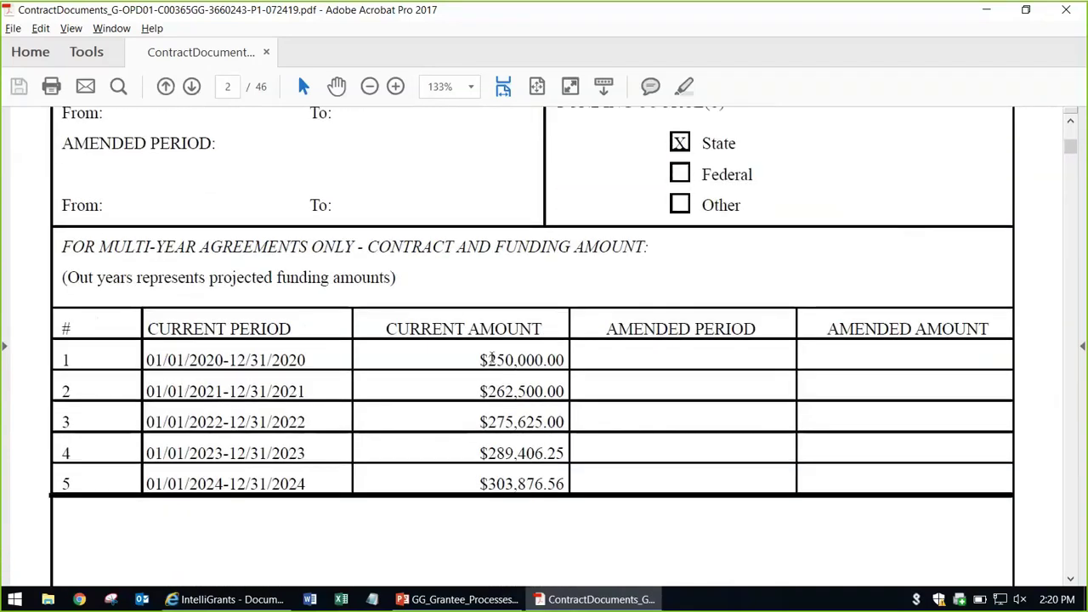
pyautogui.moveTo(491, 360); pyautogui.dragTo(569, 360)
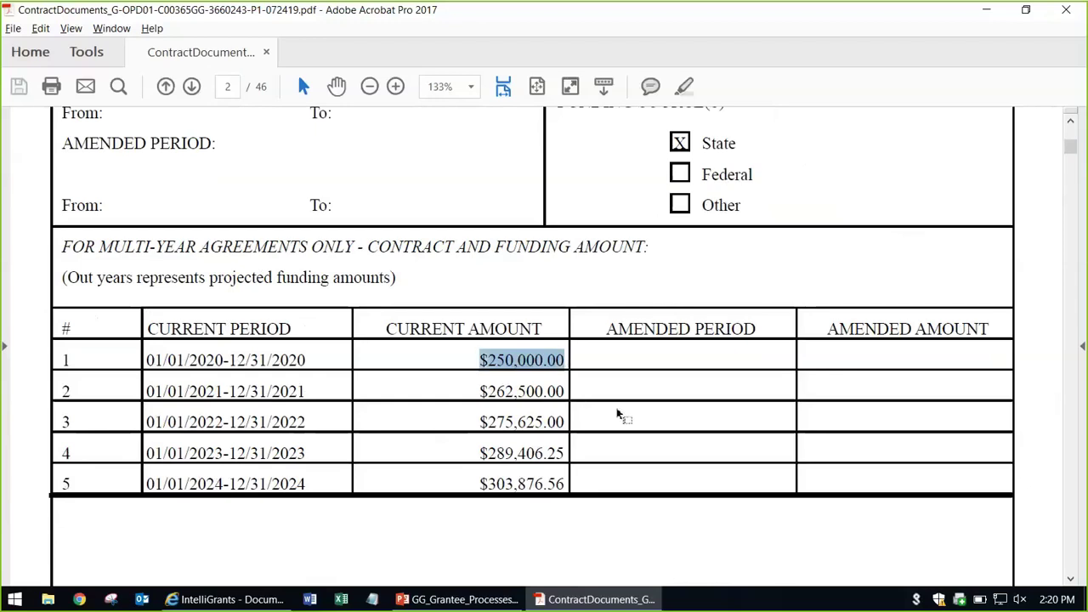
pyautogui.moveTo(497, 391); pyautogui.dragTo(553, 398)
pyautogui.click(525, 413)
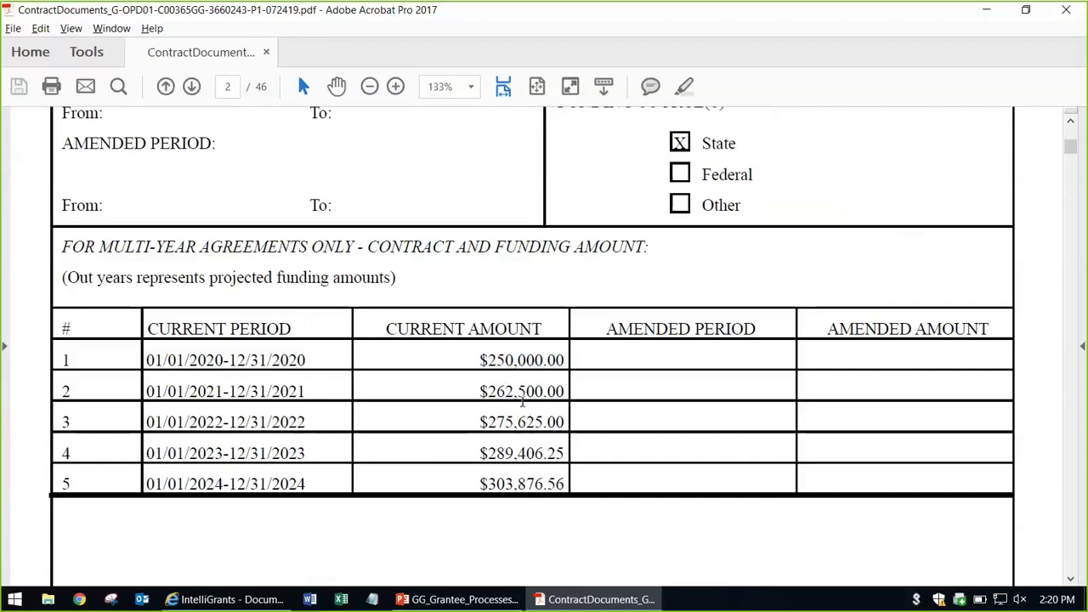
pyautogui.scroll(3, 531, 421)
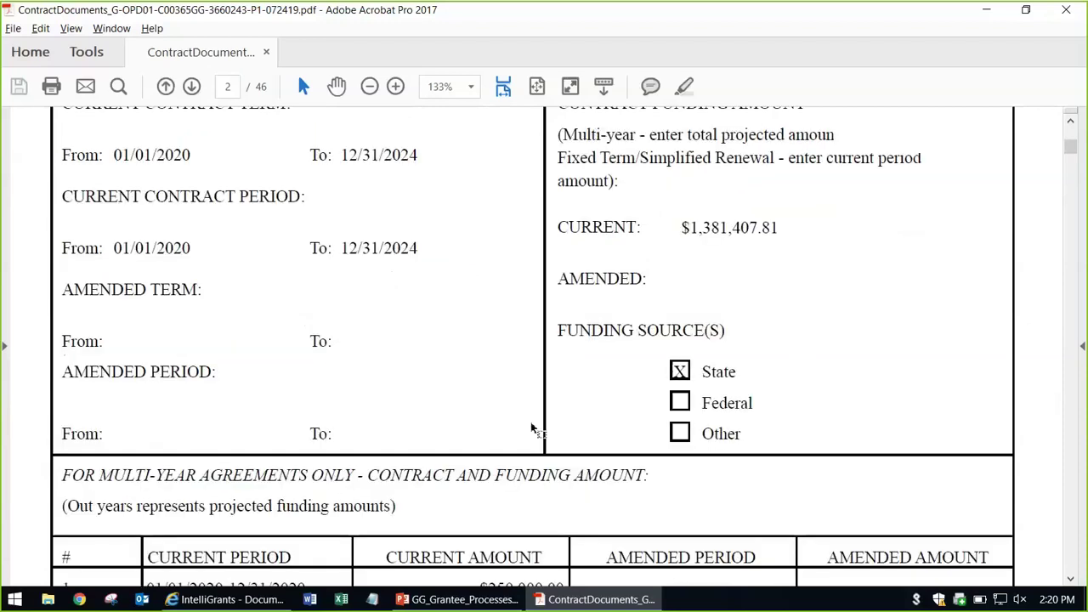
pyautogui.scroll(1, 689, 345)
pyautogui.moveTo(682, 325); pyautogui.dragTo(775, 326)
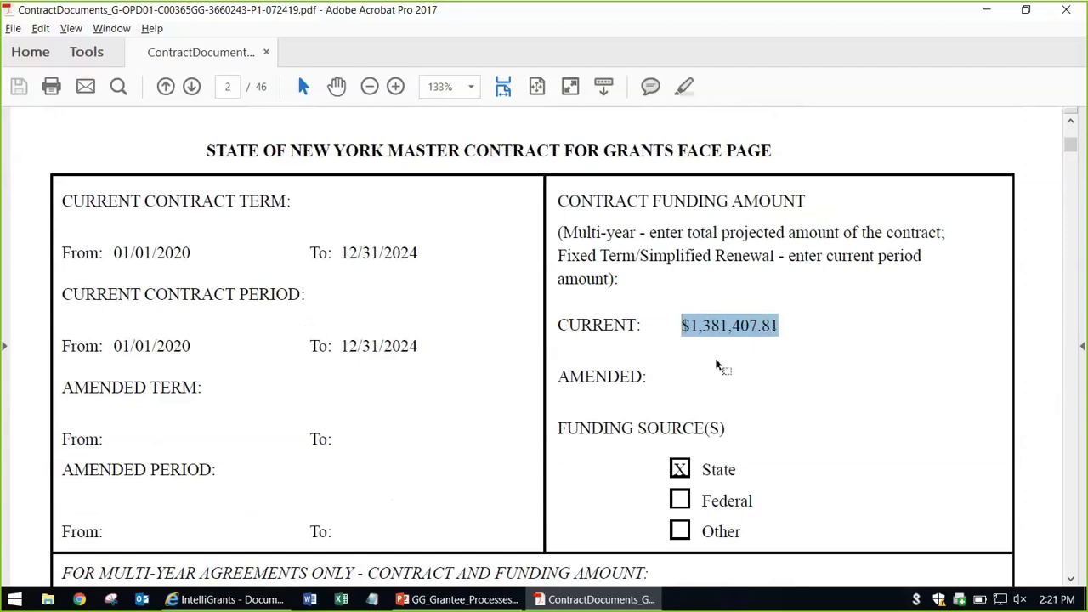
# Step: Review the Attachment A and Attachment B checkboxes on the third face page, highlighting A-1, B-1 and the B-4 Net Deficit Budget option
pyautogui.click(521, 393)
pyautogui.scroll(-12, 521, 393)
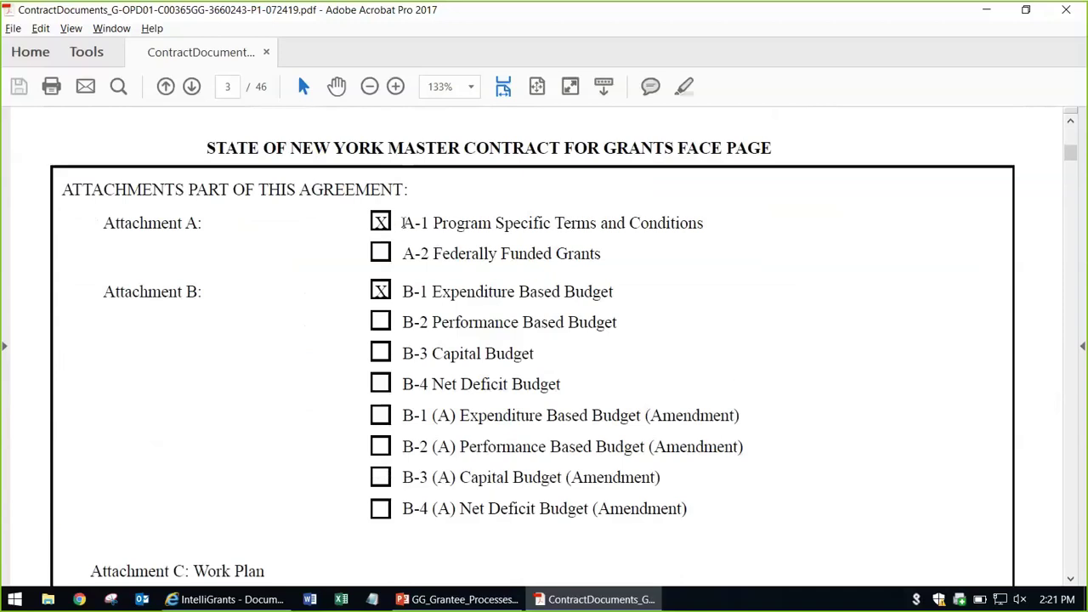
pyautogui.moveTo(404, 223); pyautogui.dragTo(576, 244)
pyautogui.click(686, 333)
pyautogui.scroll(-1, 653, 344)
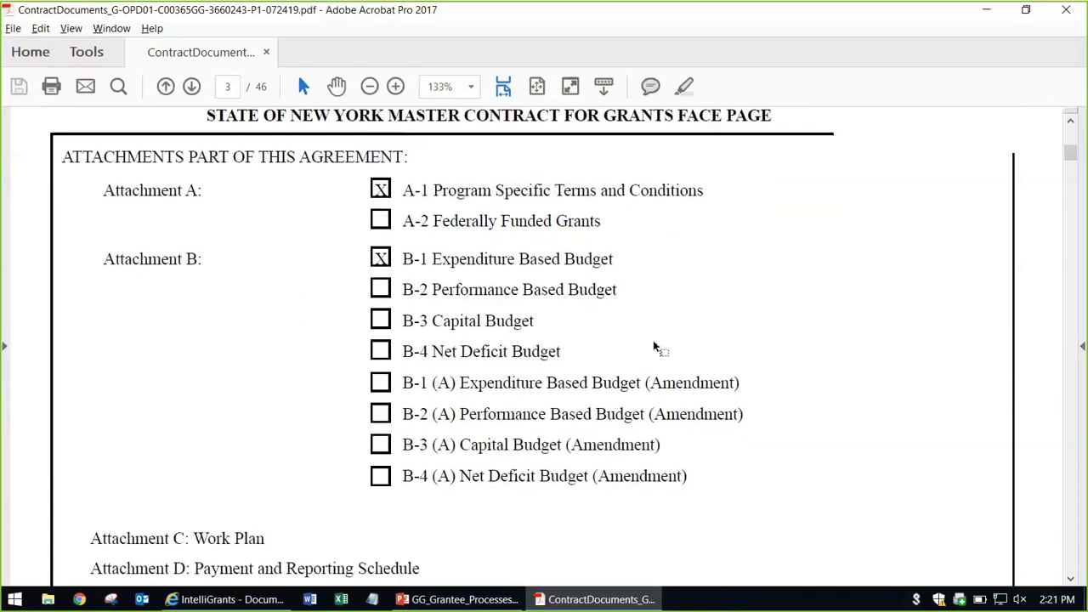
pyautogui.moveTo(403, 258); pyautogui.dragTo(552, 255)
pyautogui.click(651, 286)
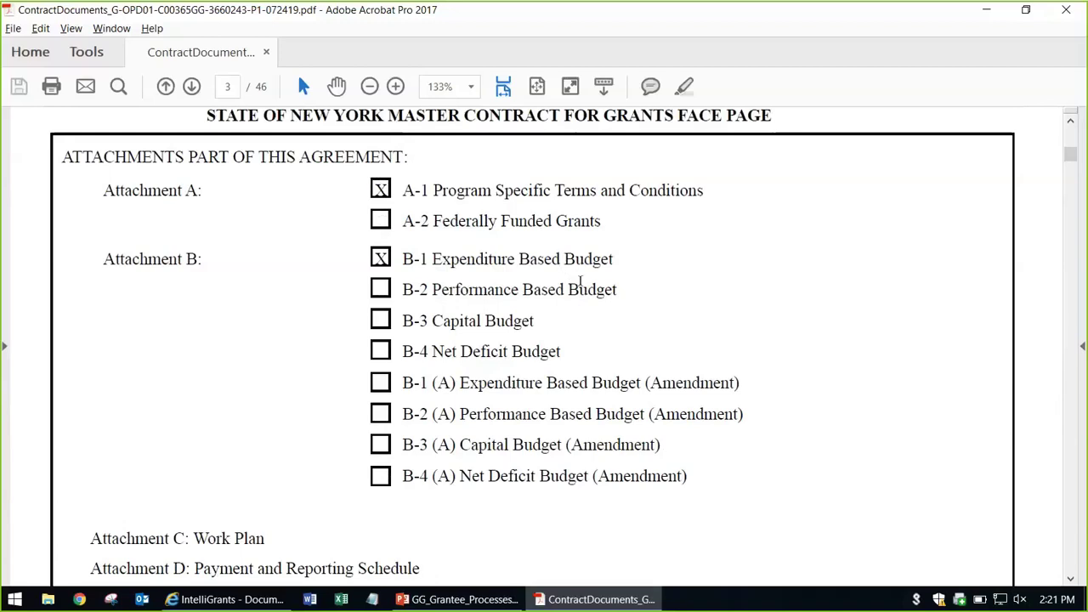
pyautogui.tripleClick(451, 351)
pyautogui.click(411, 351)
# Step: Review Attachments C and D and highlight the other attachments, E Net Deficit Budget and F Detailed Work Plan
pyautogui.scroll(-5, 455, 407)
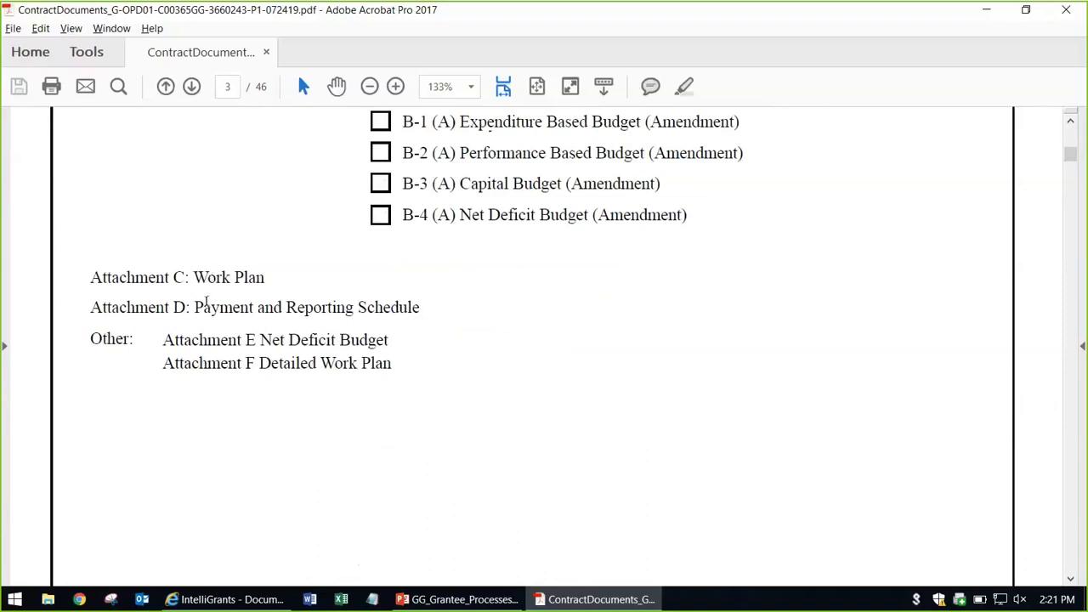
pyautogui.moveTo(167, 340); pyautogui.dragTo(312, 363)
pyautogui.click(314, 363)
# Step: Go to the signature page and look over the contractor's certification statement down to the contractor's signature block
pyautogui.scroll(-8, 465, 413)
pyautogui.scroll(-7, 461, 417)
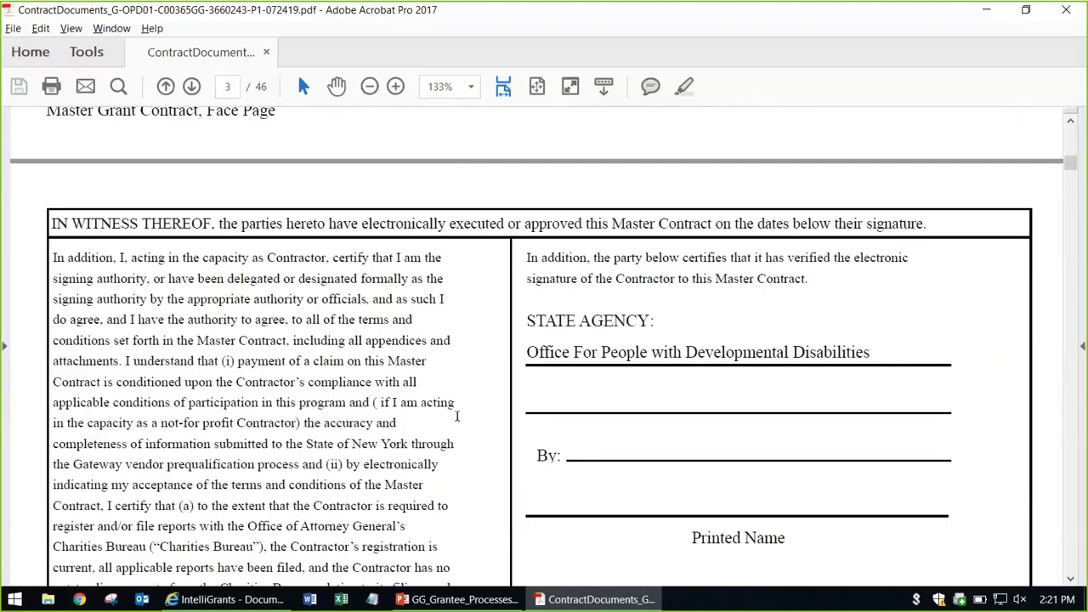
pyautogui.scroll(-3, 412, 369)
pyautogui.scroll(-3, 412, 369)
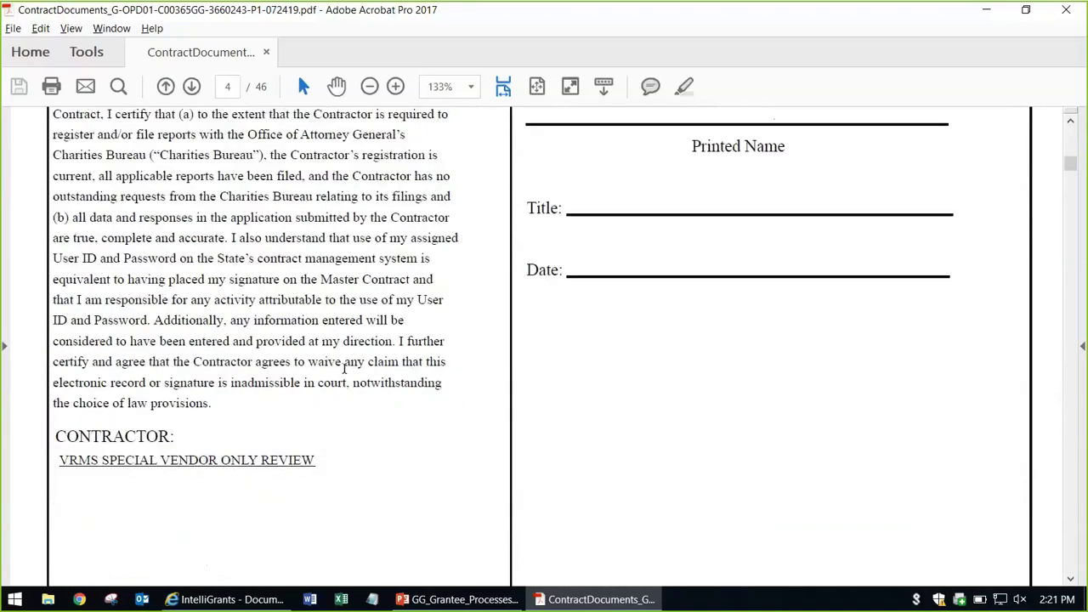
pyautogui.scroll(5, 224, 219)
pyautogui.scroll(4, 223, 218)
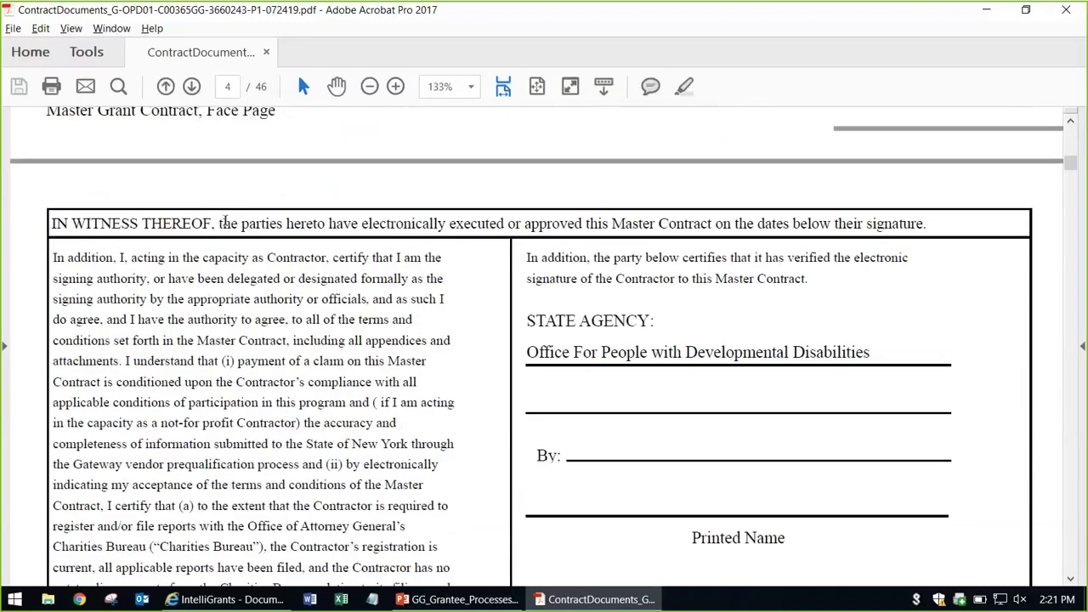
pyautogui.scroll(-10, 226, 223)
pyautogui.scroll(-7, 225, 223)
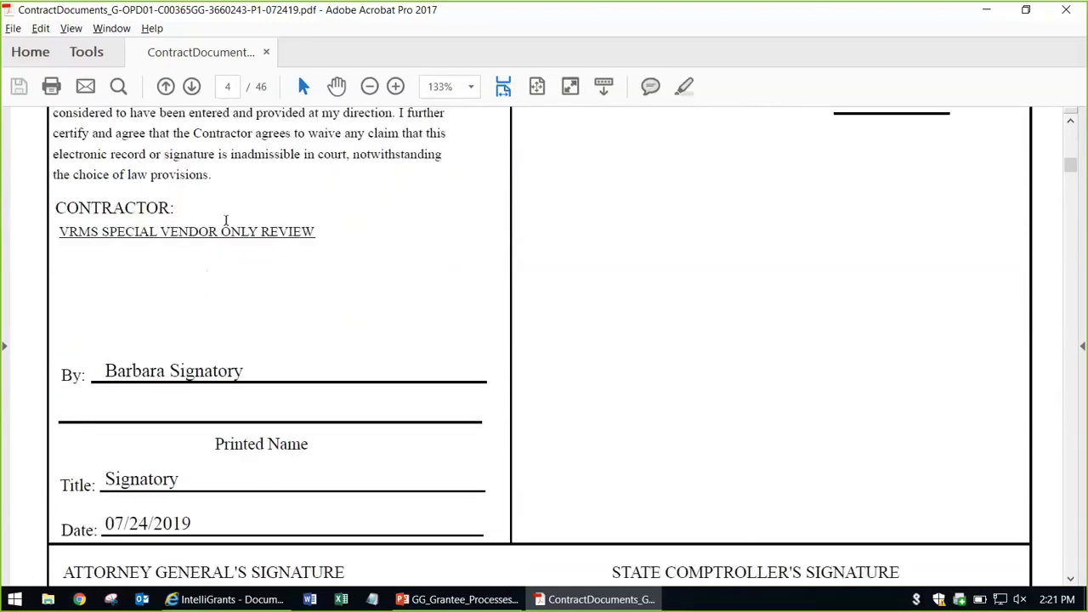
# Step: Examine the signer's name, title and signing date in the contractor's signature block, highlighting the title and date
pyautogui.scroll(1, 166, 205)
pyautogui.scroll(-1, 170, 196)
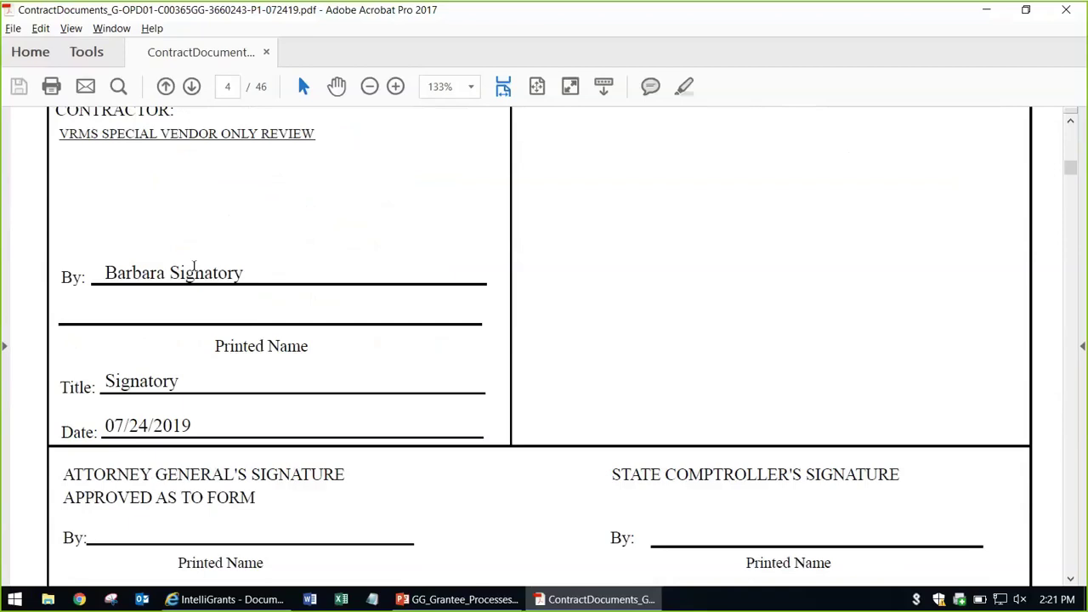
pyautogui.moveTo(178, 382); pyautogui.dragTo(103, 382)
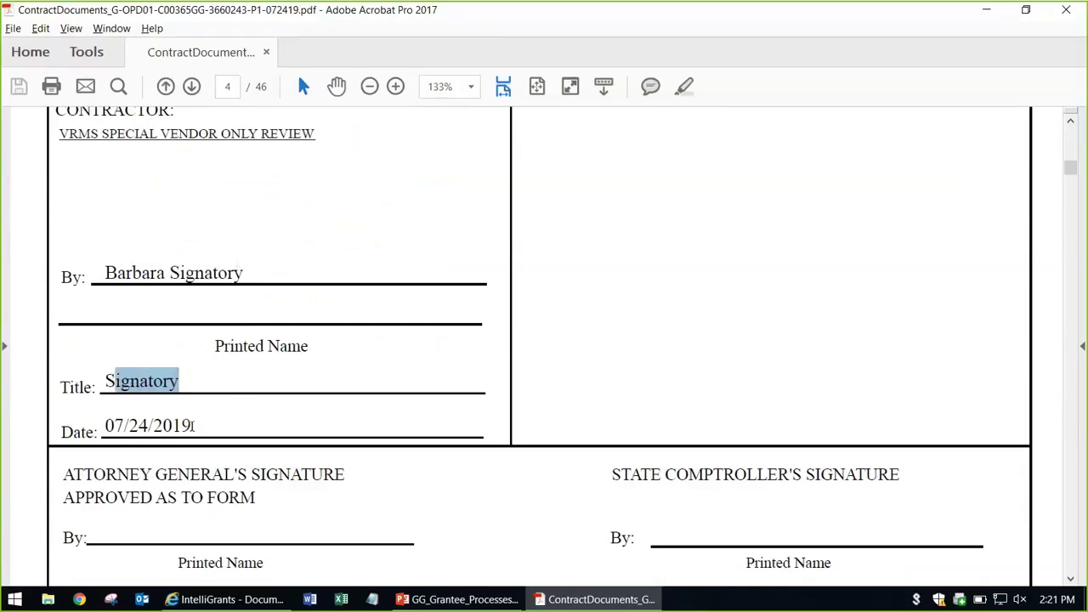
pyautogui.moveTo(194, 429); pyautogui.dragTo(103, 426)
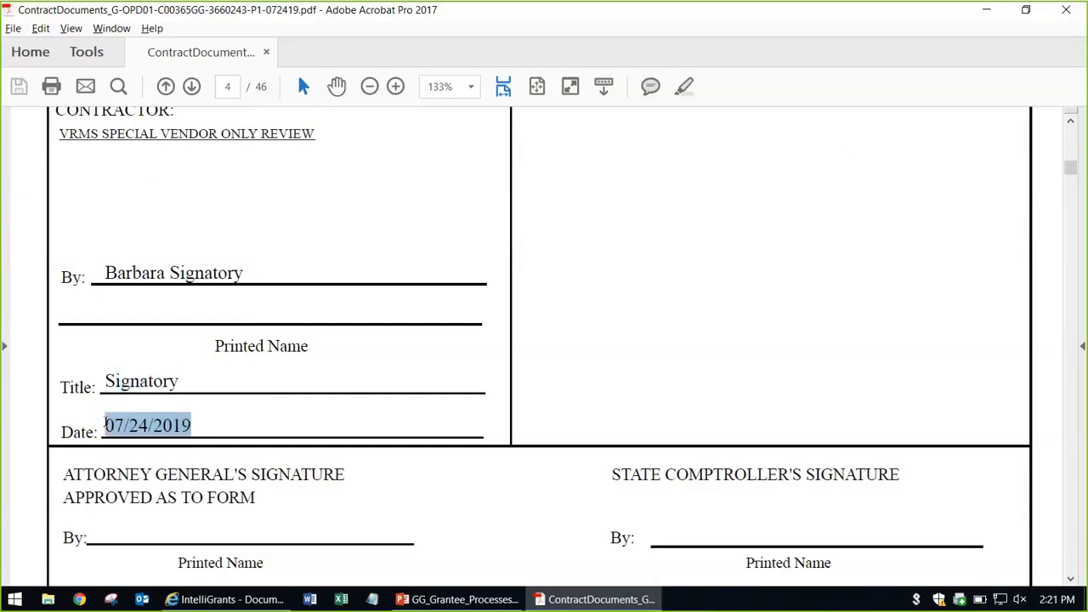
pyautogui.click(314, 431)
pyautogui.scroll(1, 314, 430)
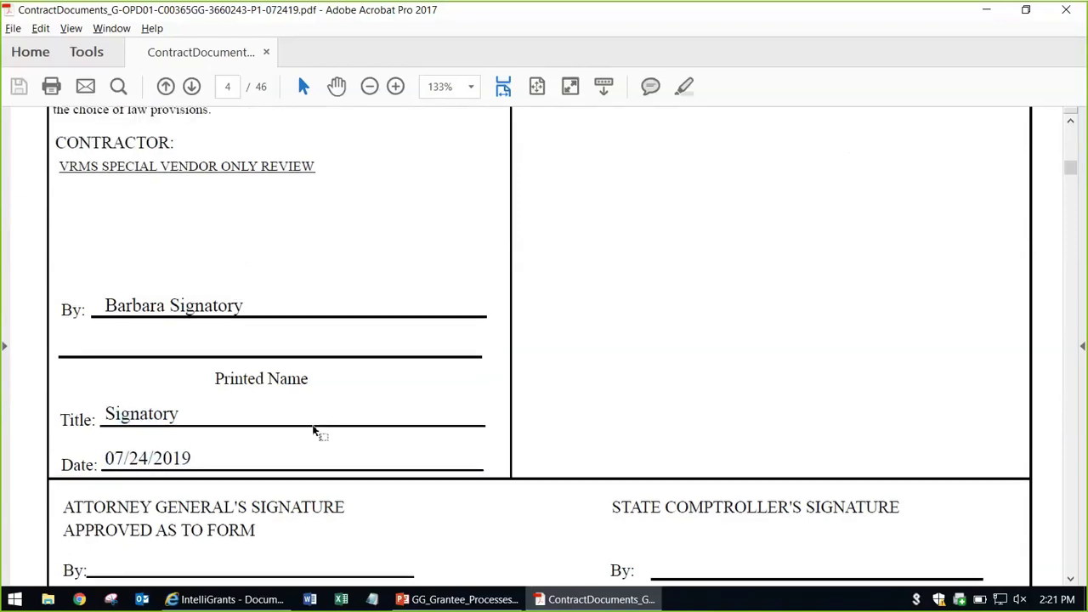
pyautogui.scroll(4, 282, 425)
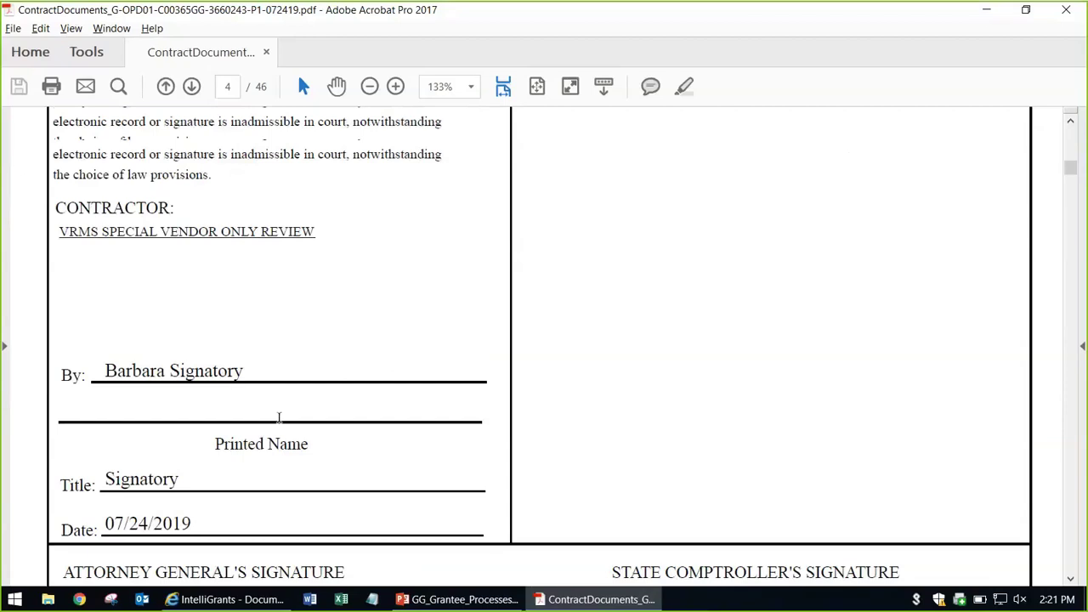
pyautogui.scroll(-3, 279, 420)
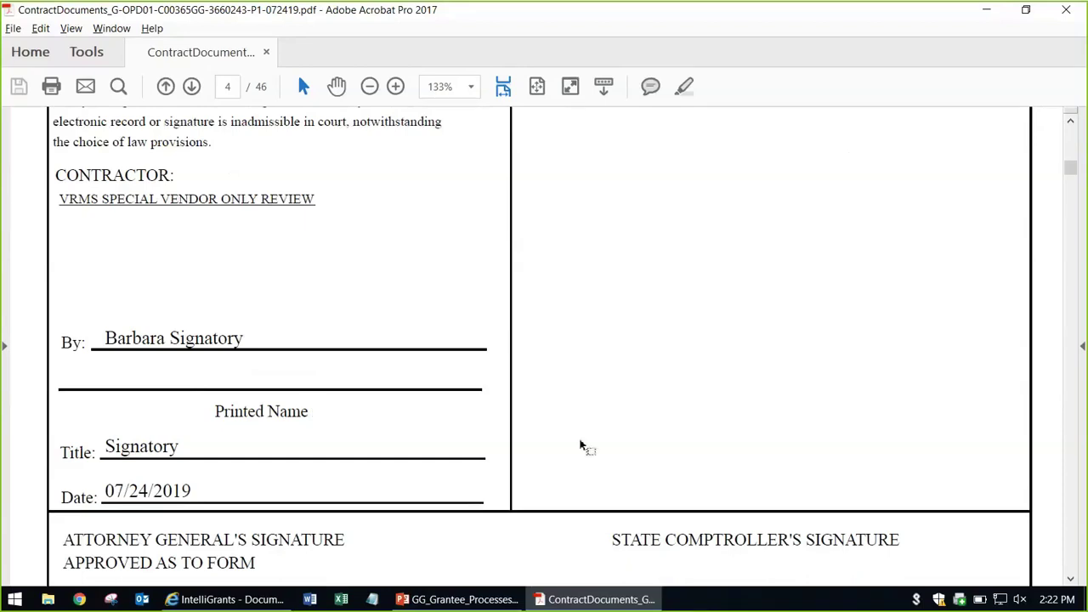
# Step: Check the state agency's signature, printed name, title and date lines on the signature page
pyautogui.scroll(5, 667, 362)
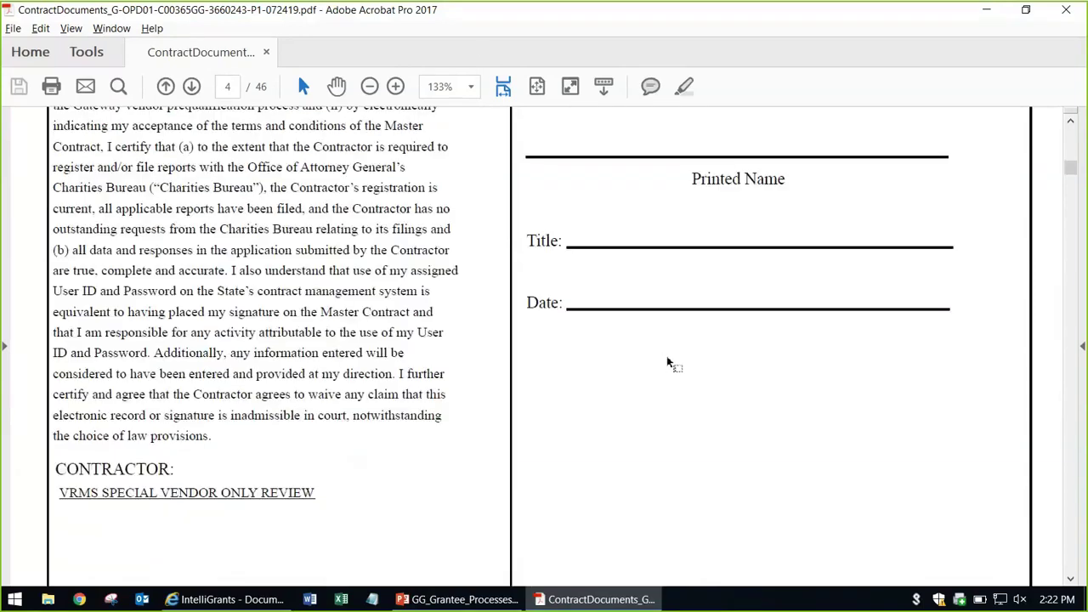
pyautogui.scroll(1, 668, 364)
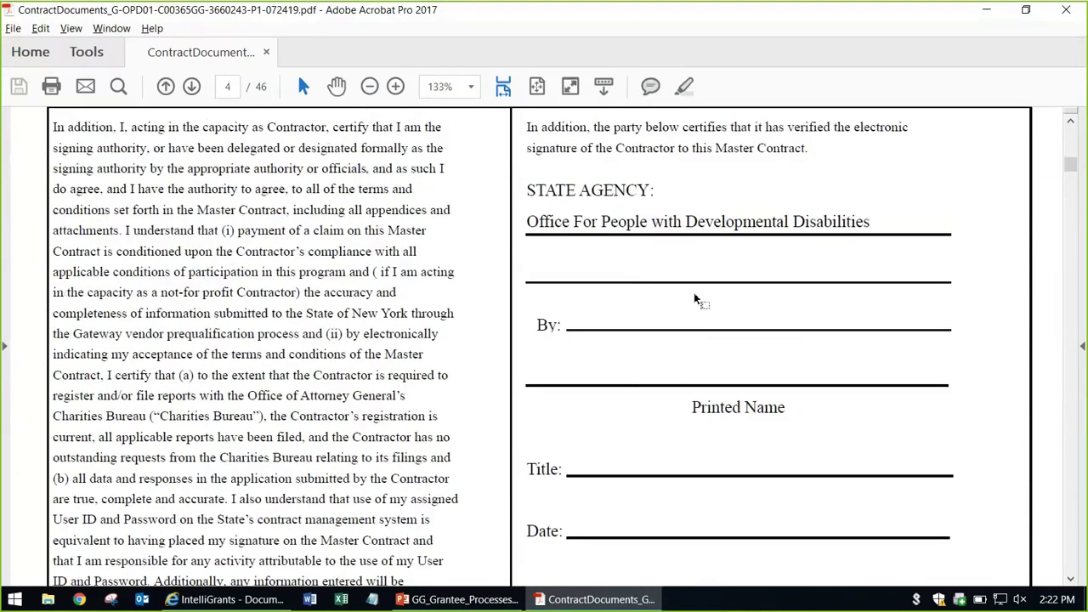
pyautogui.scroll(-1, 632, 286)
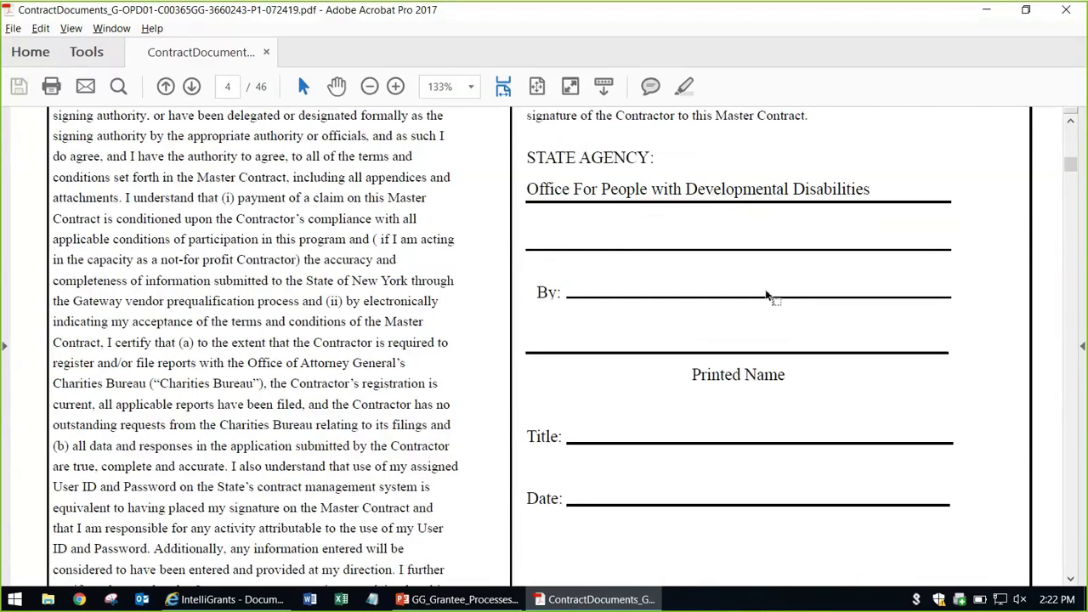
# Step: Check the Attorney General's and State Comptroller's signature blocks and continue to the start of the master contract text
pyautogui.scroll(-10, 408, 368)
pyautogui.scroll(-2, 407, 366)
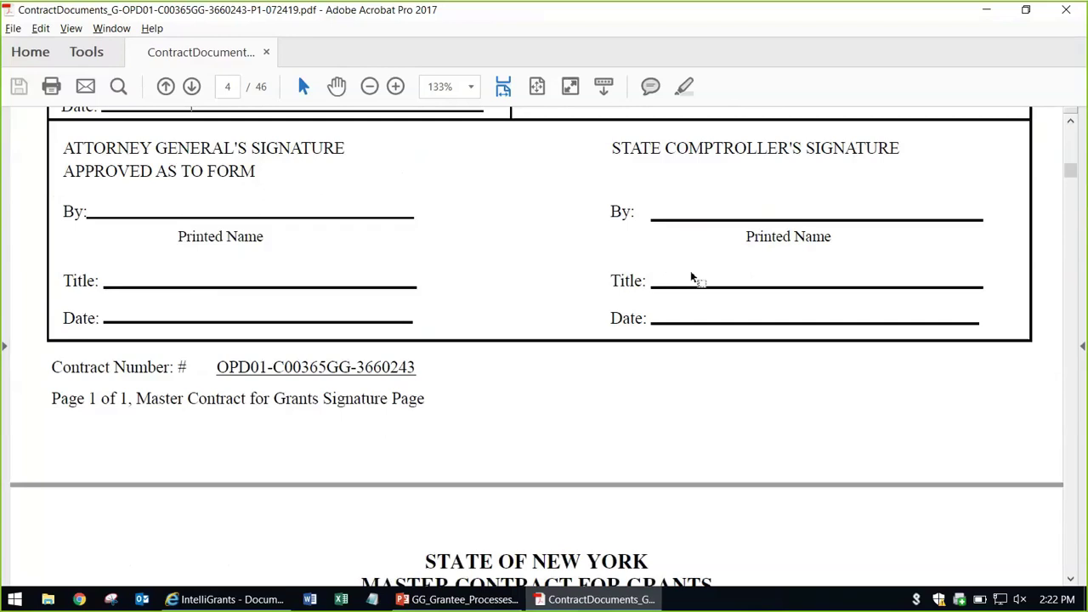
pyautogui.scroll(-6, 527, 334)
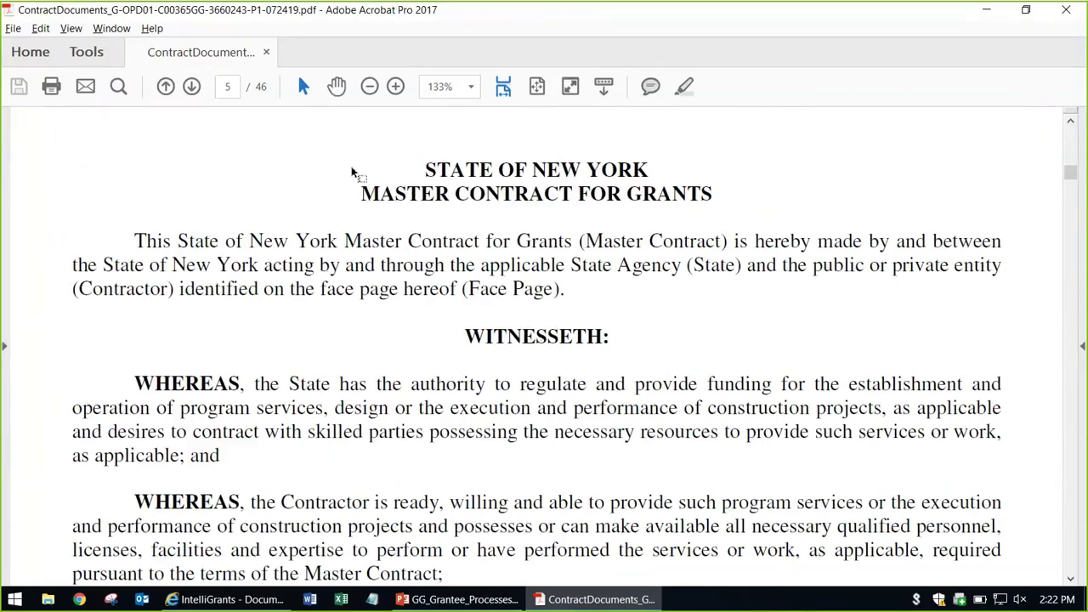
# Step: Go to page 30 and look through the A-1 Program Specific Terms and Conditions for Family Support Services
pyautogui.click(227, 86)
pyautogui.write('30')
pyautogui.press('Return')
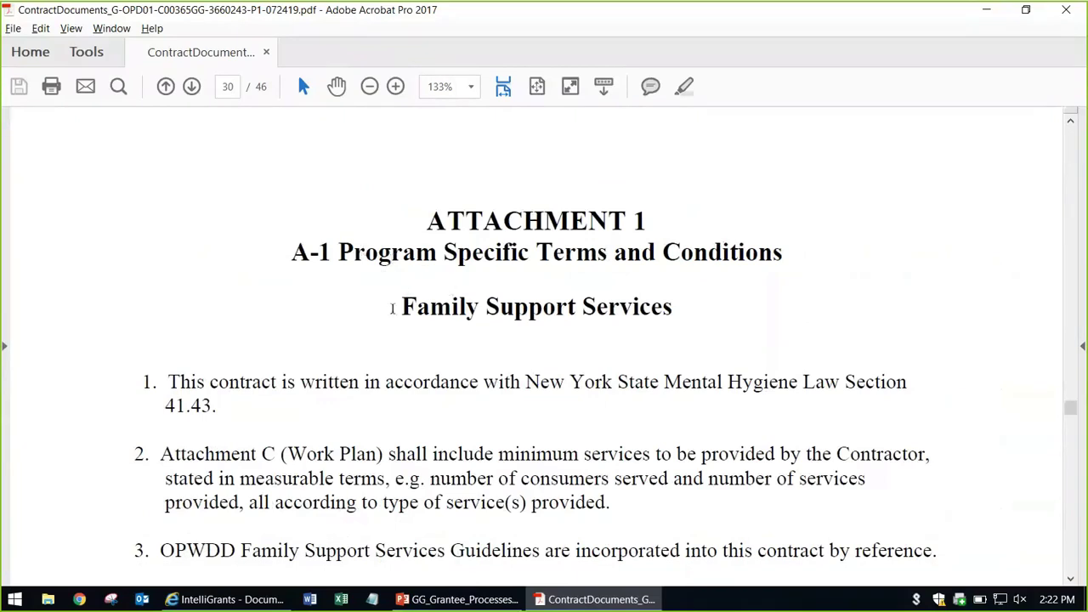
pyautogui.scroll(-3, 443, 376)
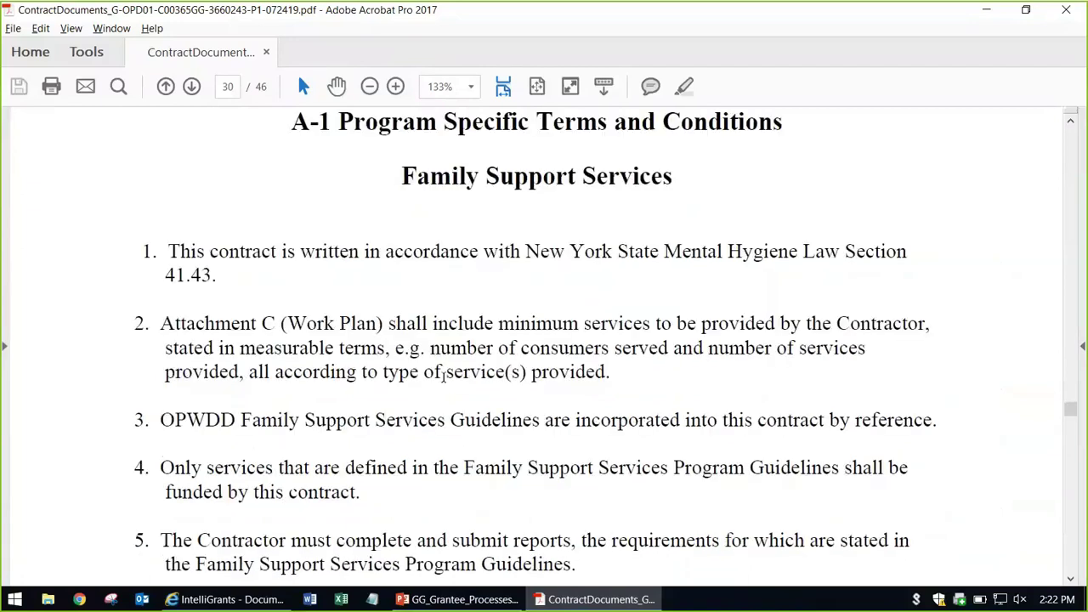
pyautogui.scroll(-8, 443, 376)
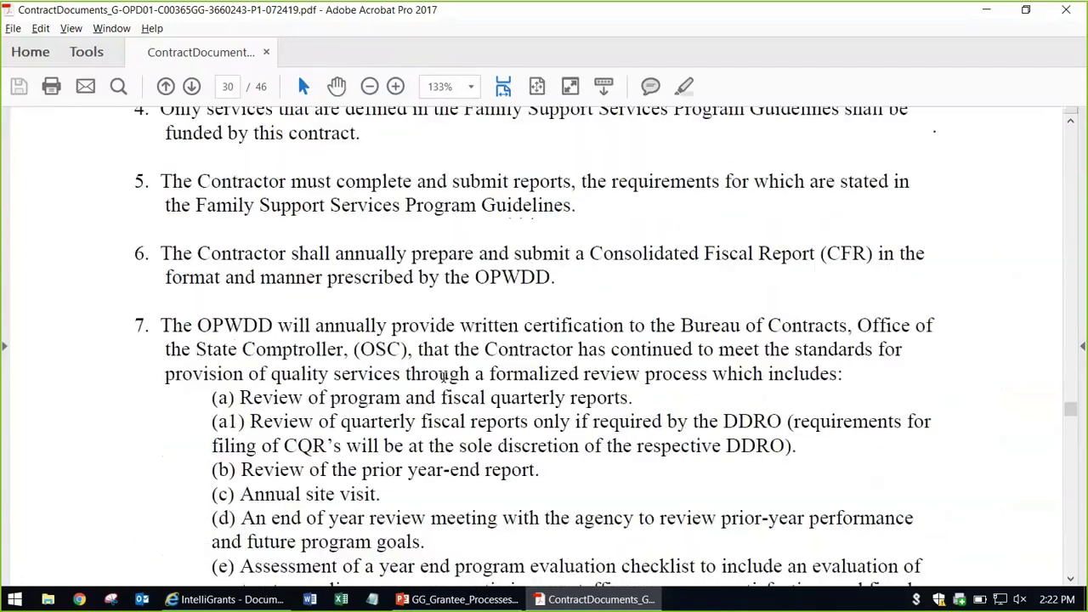
pyautogui.scroll(-12, 443, 376)
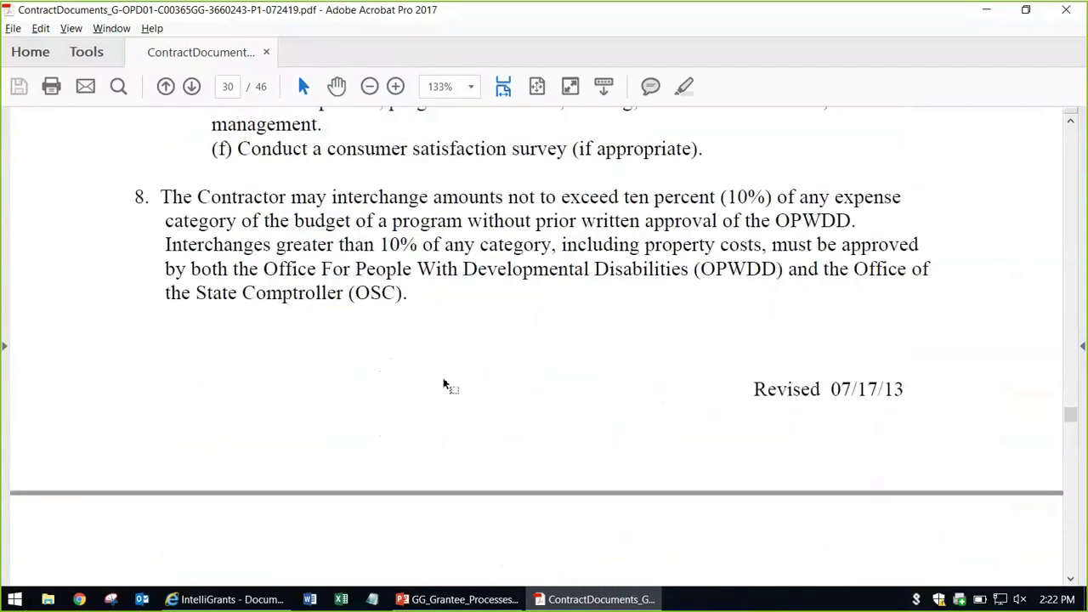
# Step: Skim the Attachment A-1 Agency Specific Terms and Conditions
pyautogui.scroll(-8, 480, 385)
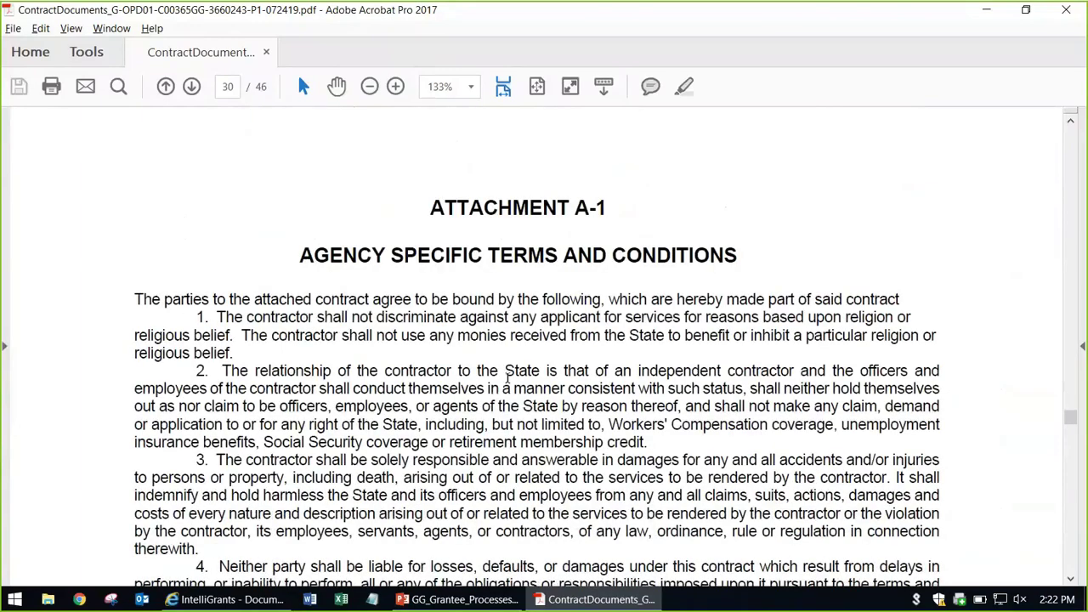
pyautogui.scroll(-20, 509, 379)
pyautogui.scroll(-12, 511, 385)
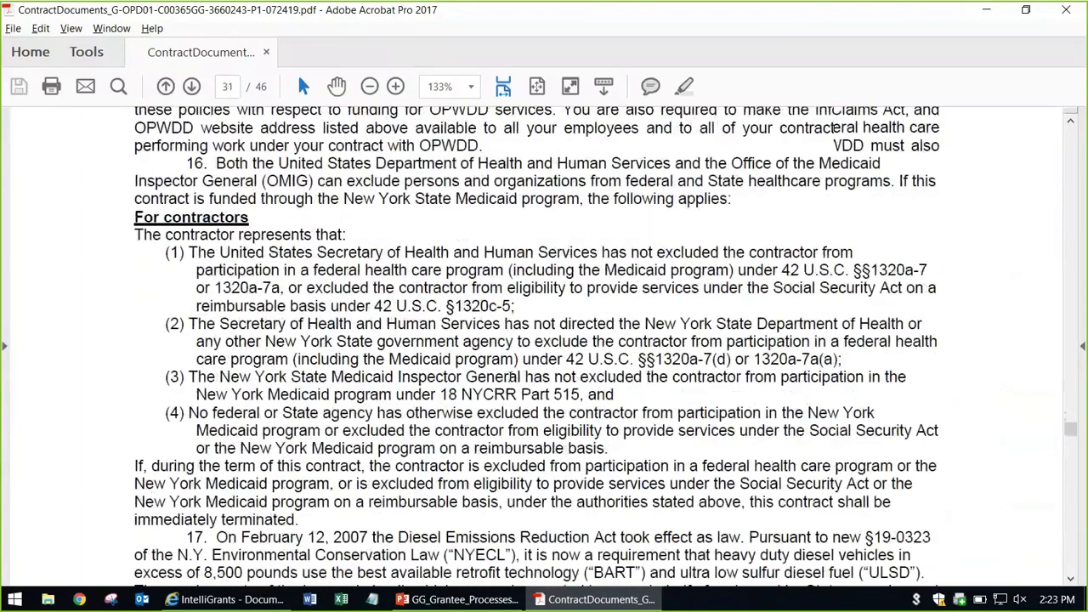
# Step: Review the Attachment B-1 Expenditure Based Budget summary at a smaller zoom, marking the Other expense row and its grant funds amount
pyautogui.scroll(-20, 511, 376)
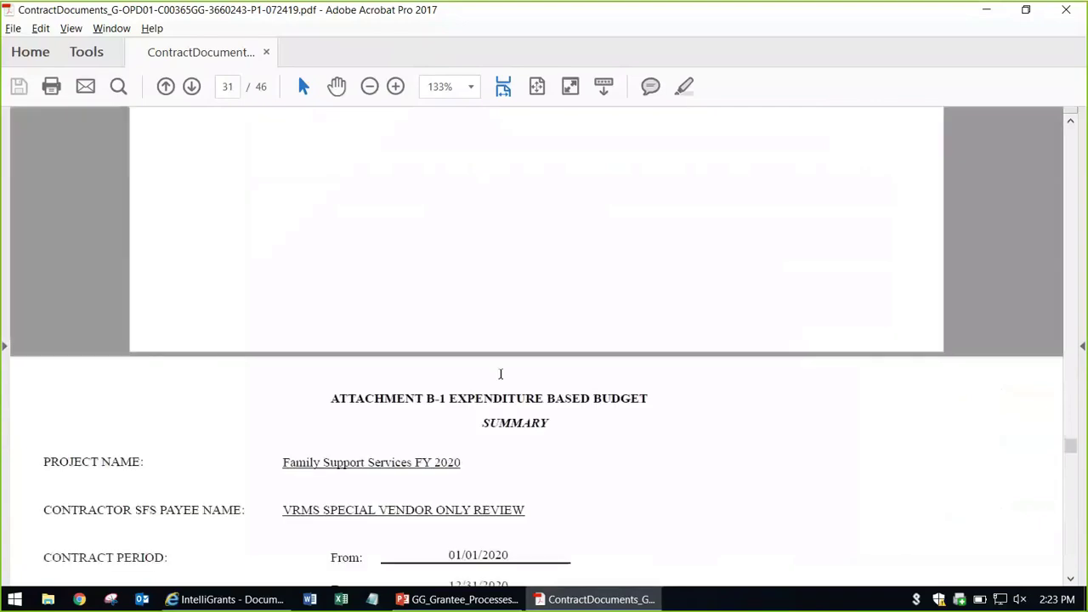
pyautogui.keyDown('ctrl'); pyautogui.scroll(-2, 500, 374); pyautogui.keyUp('ctrl')
pyautogui.scroll(-10, 500, 375)
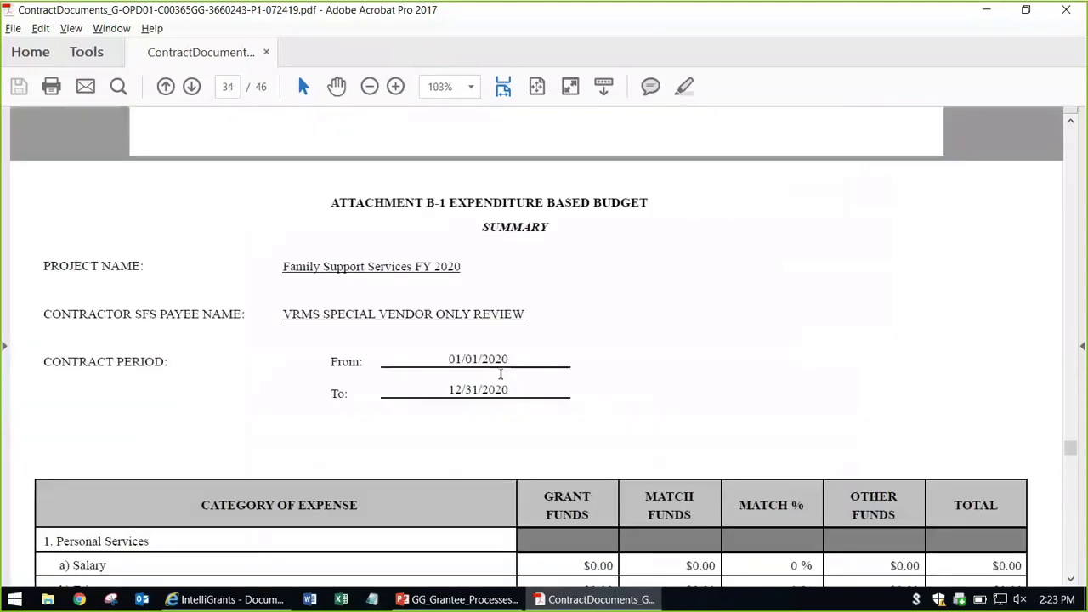
pyautogui.scroll(-6, 561, 347)
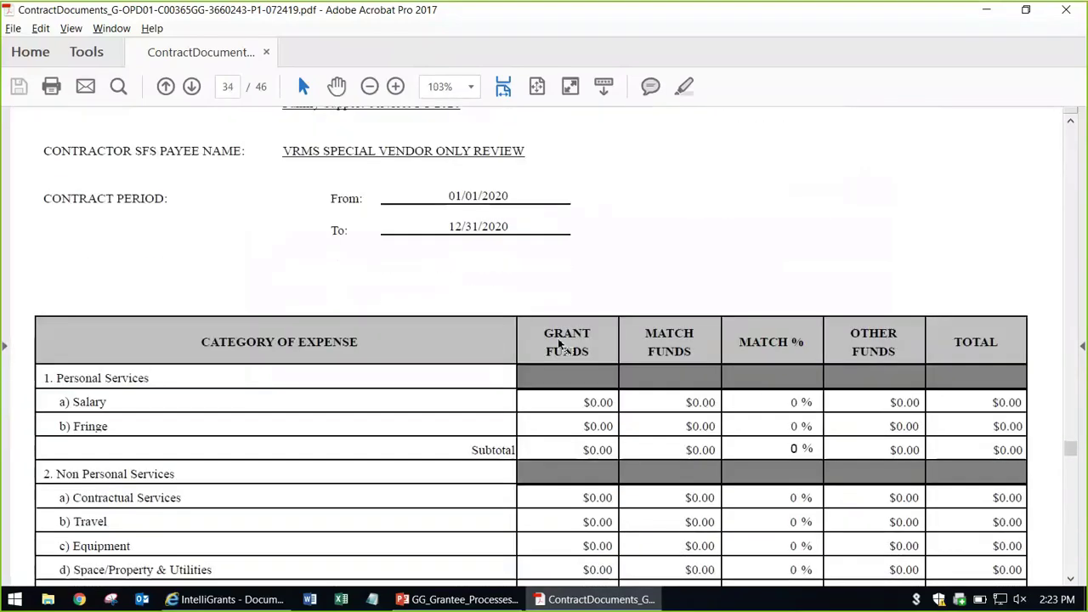
pyautogui.moveTo(546, 422)
pyautogui.mouseDown()
pyautogui.moveTo(614, 422)
pyautogui.moveTo(600, 421)
pyautogui.mouseUp()
pyautogui.moveTo(68, 422); pyautogui.dragTo(129, 422)
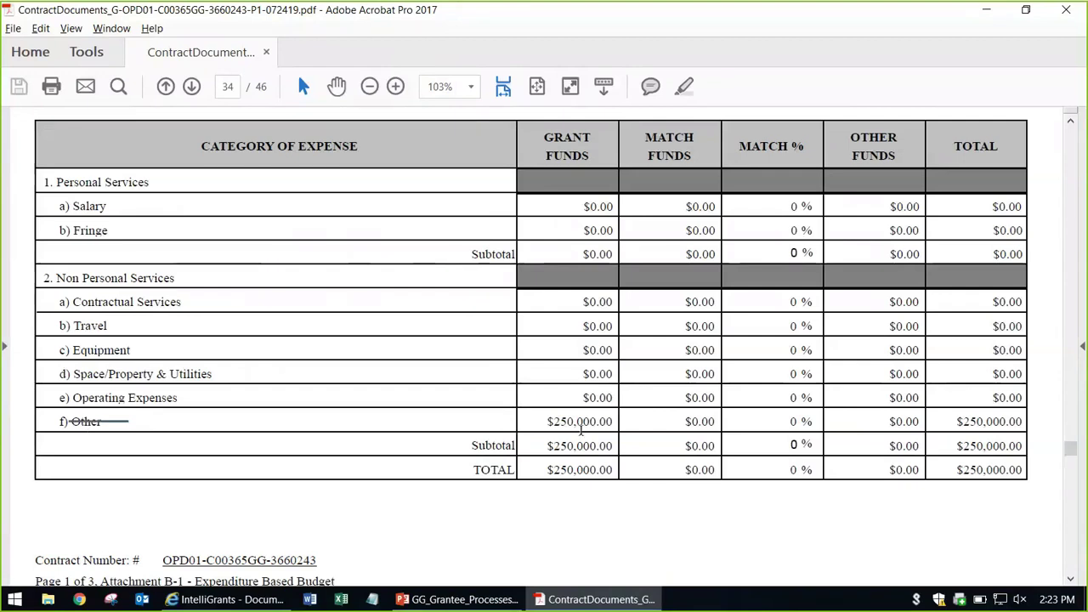
# Step: Review the non-personal services detail tables and highlight the Other description that refers to Attachment E for Net Deficit Budget Detail
pyautogui.scroll(-12, 414, 400)
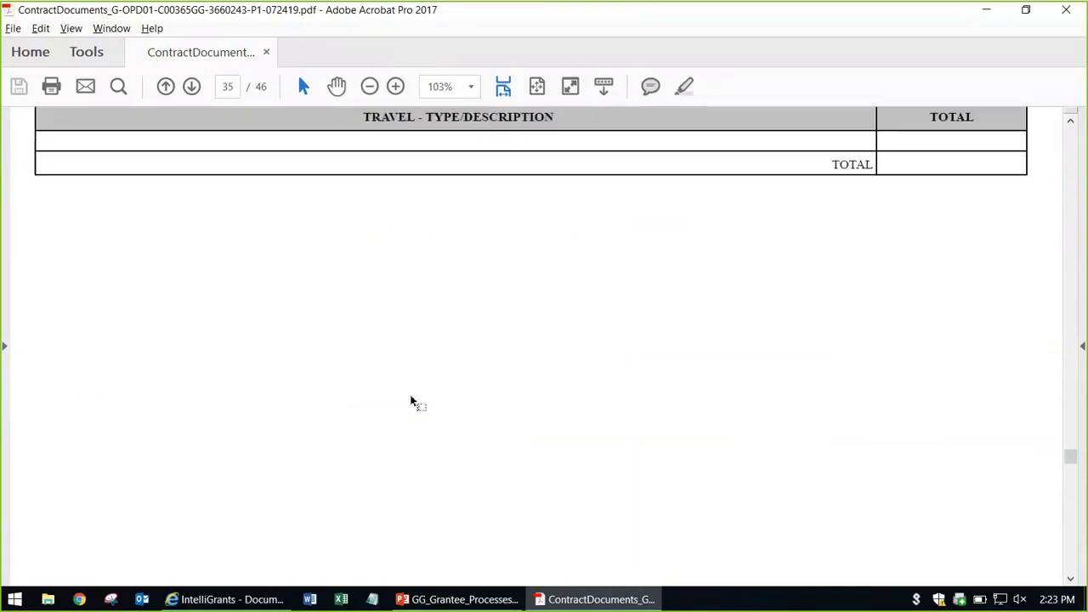
pyautogui.scroll(5, 412, 400)
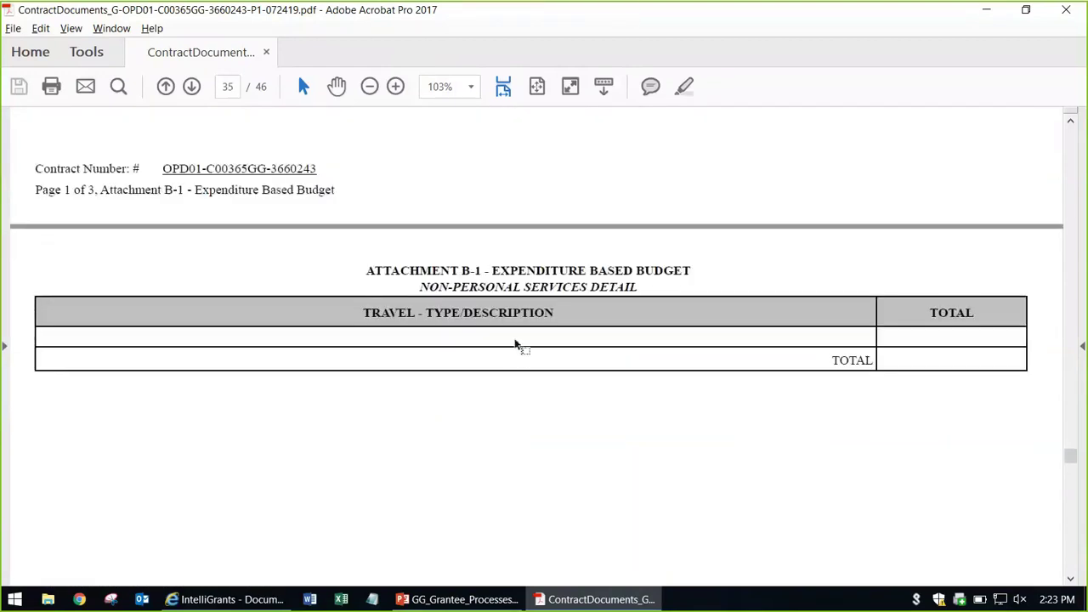
pyautogui.scroll(-20, 523, 380)
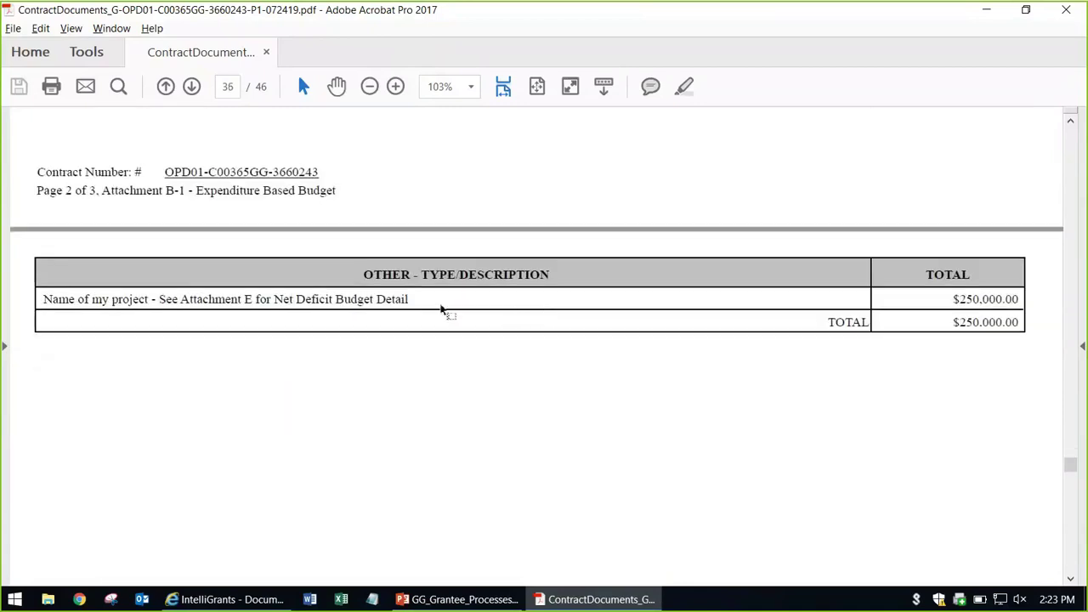
pyautogui.moveTo(51, 300); pyautogui.dragTo(473, 315)
pyautogui.click(472, 316)
# Step: Review the Attachment C Work Plan summary and highlight the project summary line that refers to Attachment F
pyautogui.scroll(-6, 603, 400)
pyautogui.scroll(-10, 600, 401)
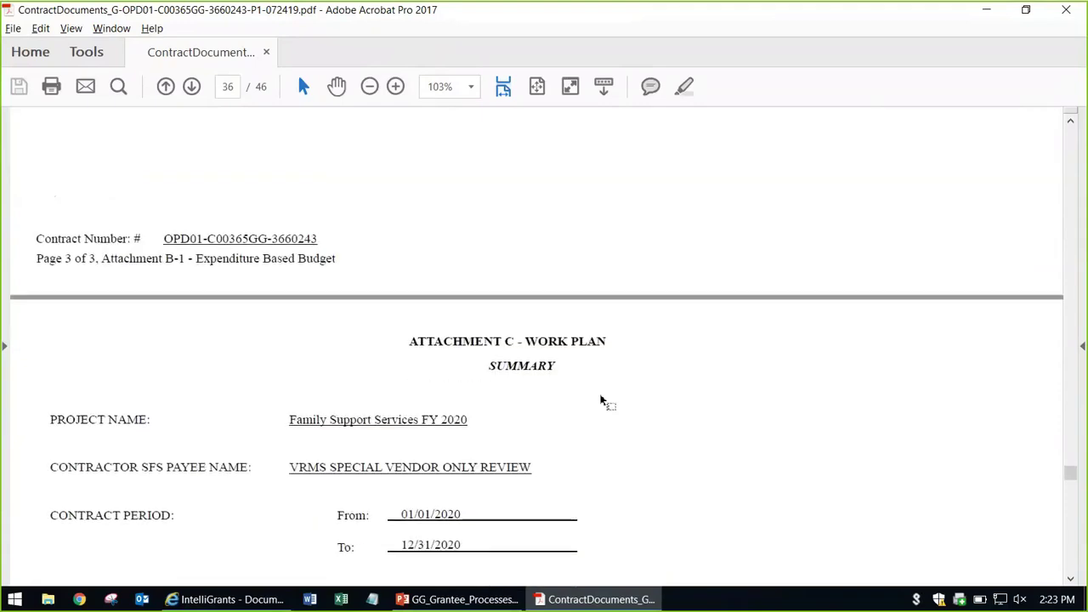
pyautogui.scroll(-3, 618, 393)
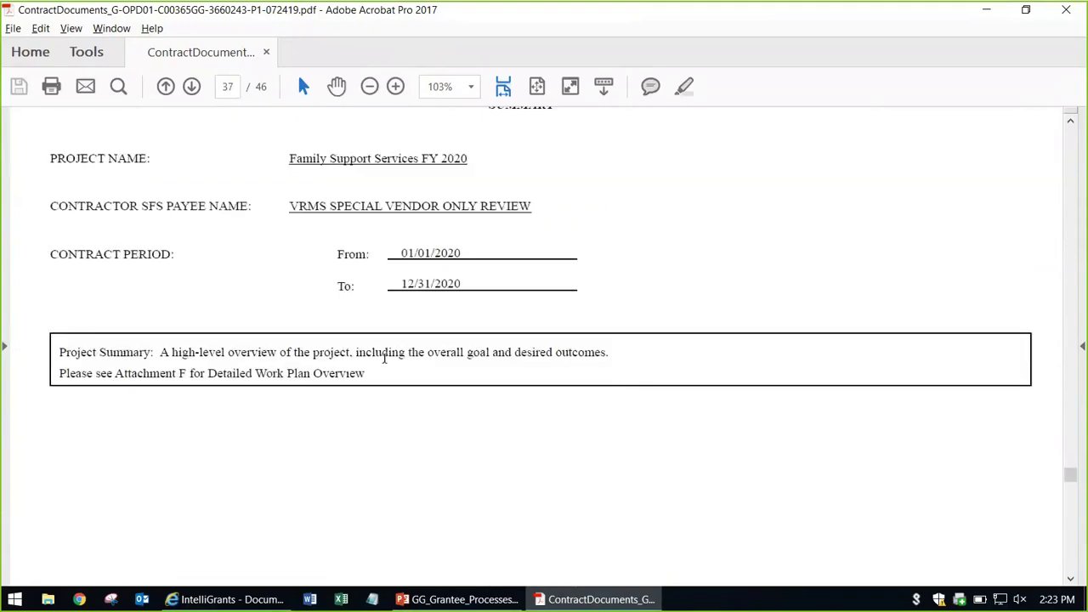
pyautogui.moveTo(382, 379); pyautogui.dragTo(71, 376)
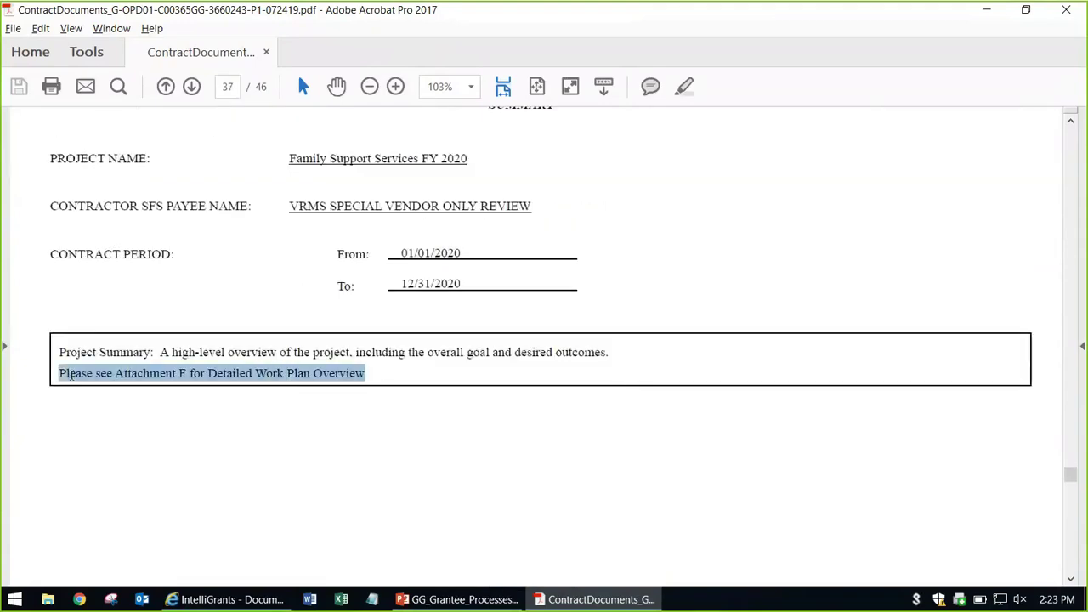
# Step: Review the objective, task and performance measure entries in the Attachment C Work Plan Detail
pyautogui.scroll(-6, 513, 428)
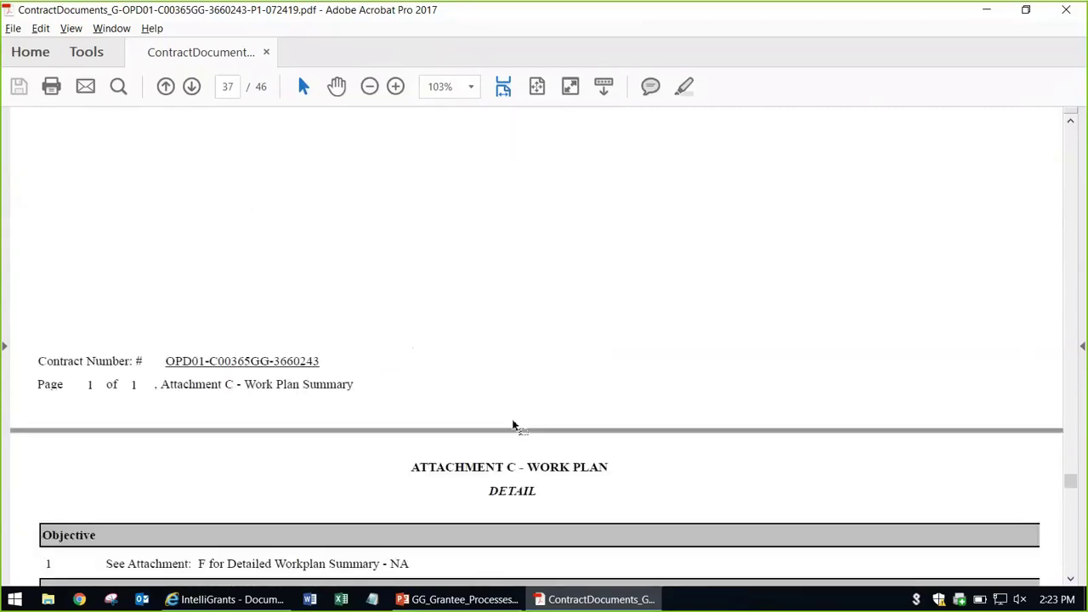
pyautogui.scroll(-3, 512, 427)
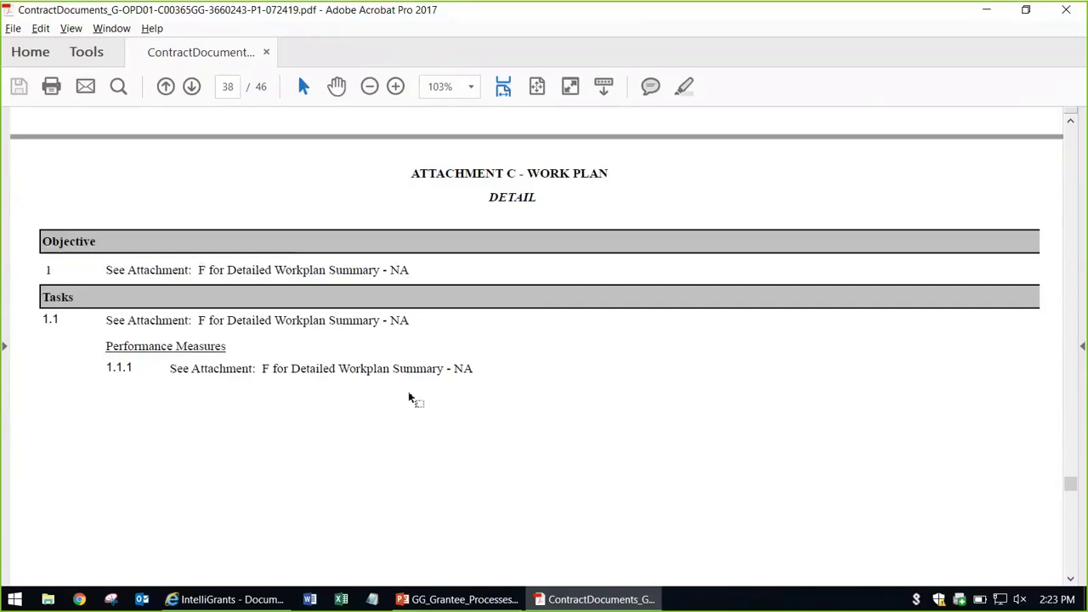
pyautogui.scroll(-10, 442, 396)
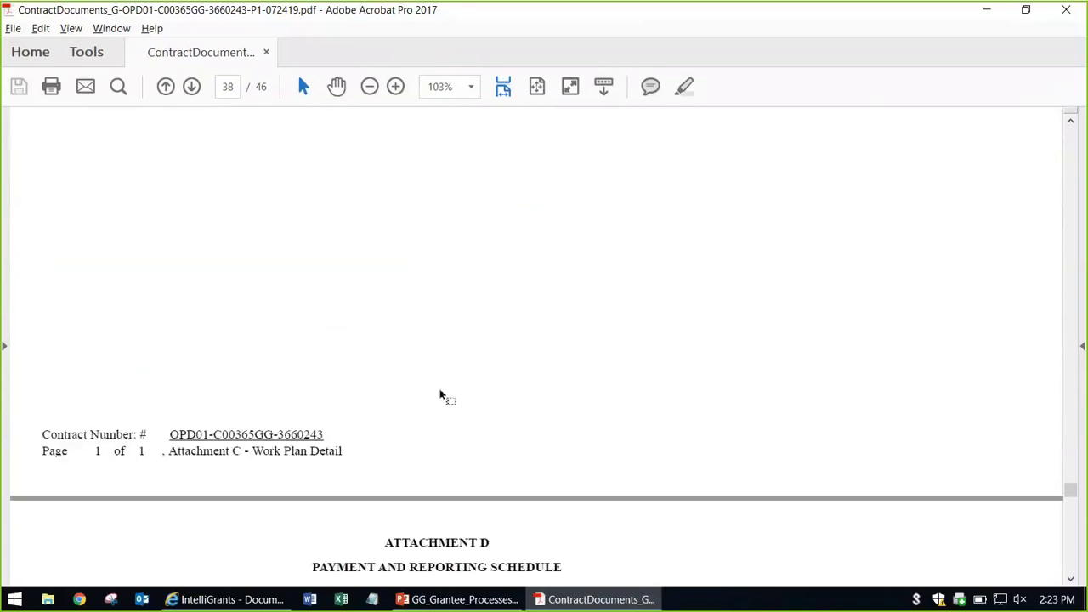
# Step: Examine the Attachment D payment provisions and highlight the clause on the 25 percent advance payment
pyautogui.scroll(-3, 439, 388)
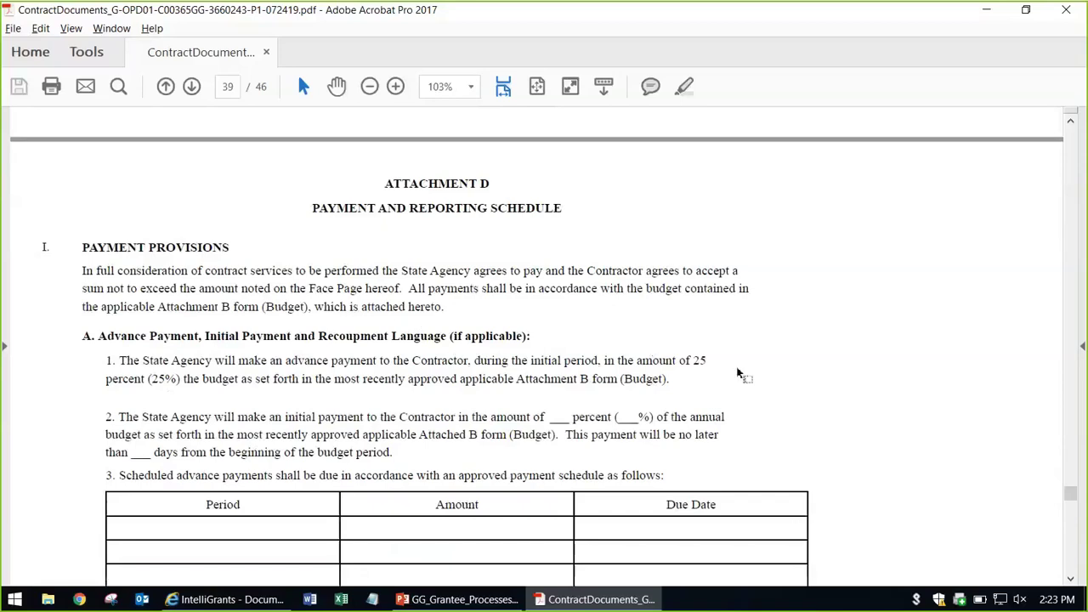
pyautogui.moveTo(102, 361); pyautogui.dragTo(695, 379)
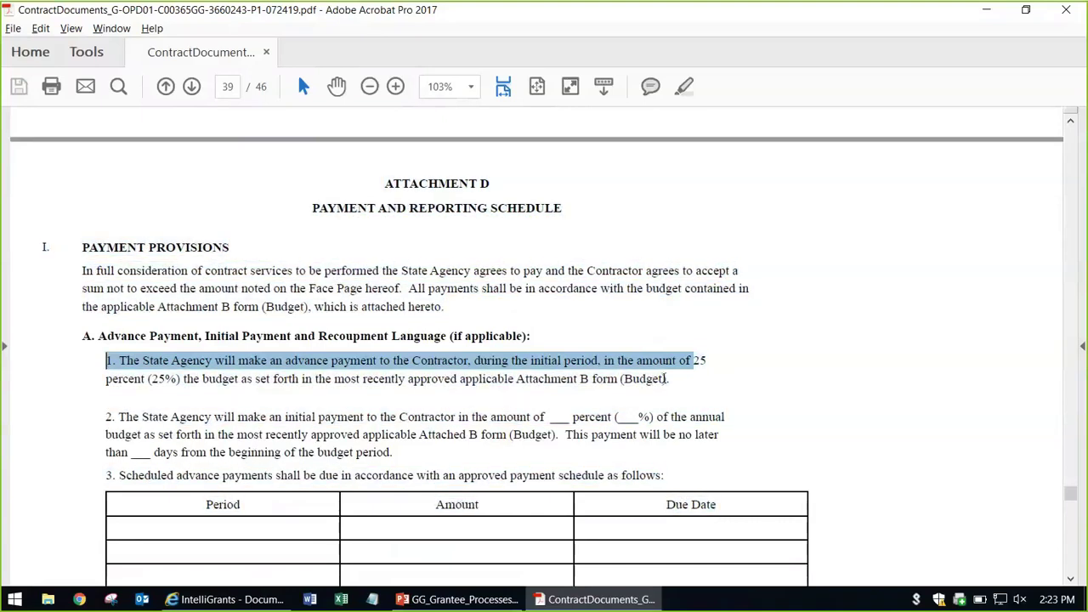
pyautogui.click(561, 378)
pyautogui.scroll(-3, 459, 355)
pyautogui.scroll(3, 459, 356)
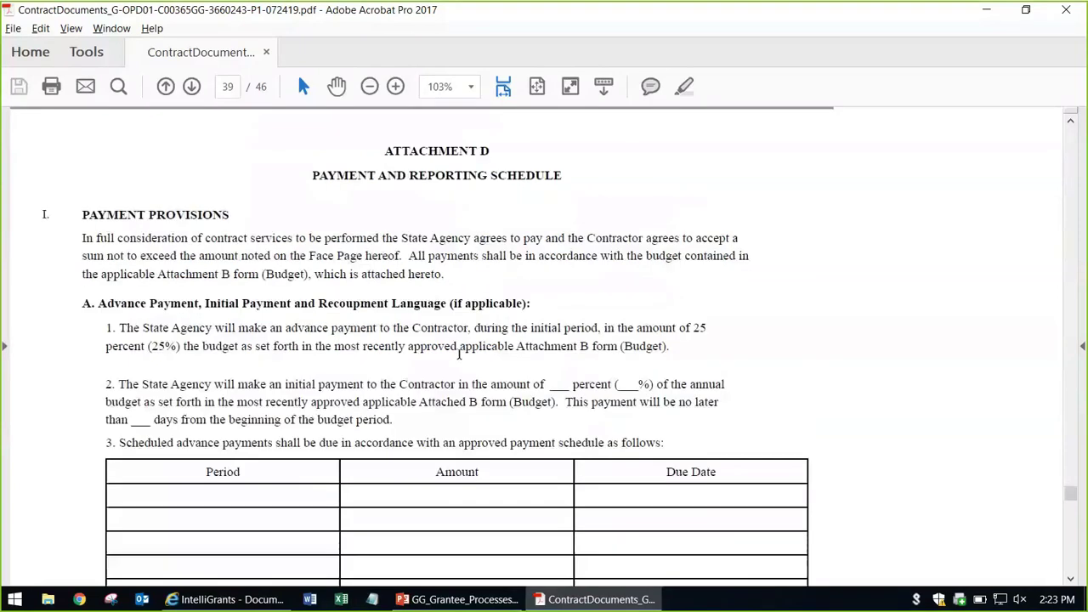
# Step: Review the initial payment clause and scheduled advance payment table, and highlight the advance payment clause again
pyautogui.moveTo(534, 385); pyautogui.dragTo(725, 385)
pyautogui.scroll(-3, 498, 389)
pyautogui.moveTo(174, 327); pyautogui.dragTo(391, 381)
pyautogui.click(351, 243)
pyautogui.scroll(1, 376, 350)
pyautogui.scroll(1, 375, 350)
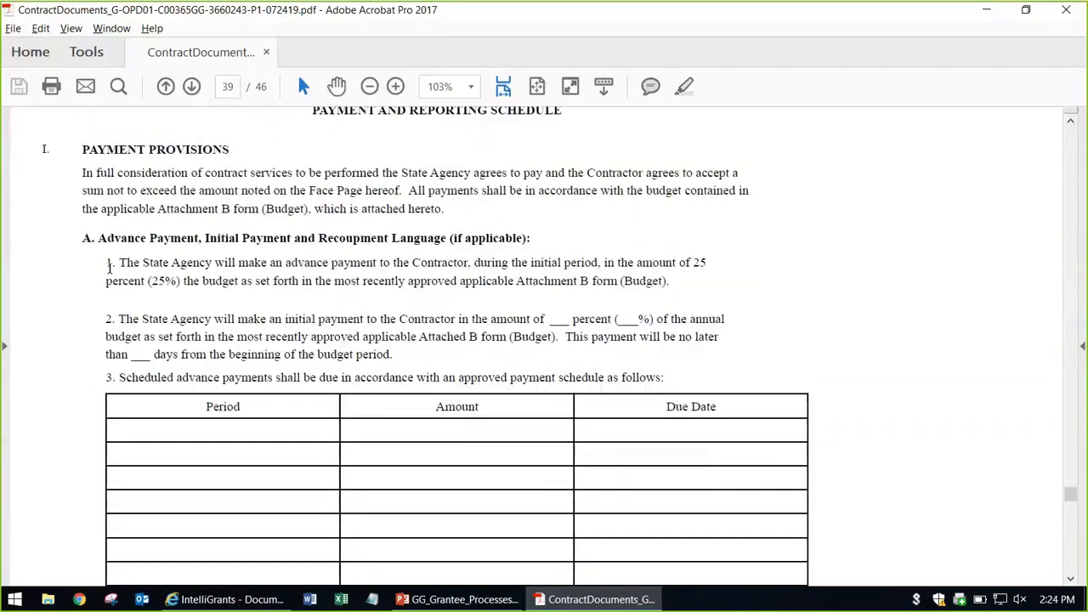
pyautogui.moveTo(678, 263); pyautogui.dragTo(127, 260)
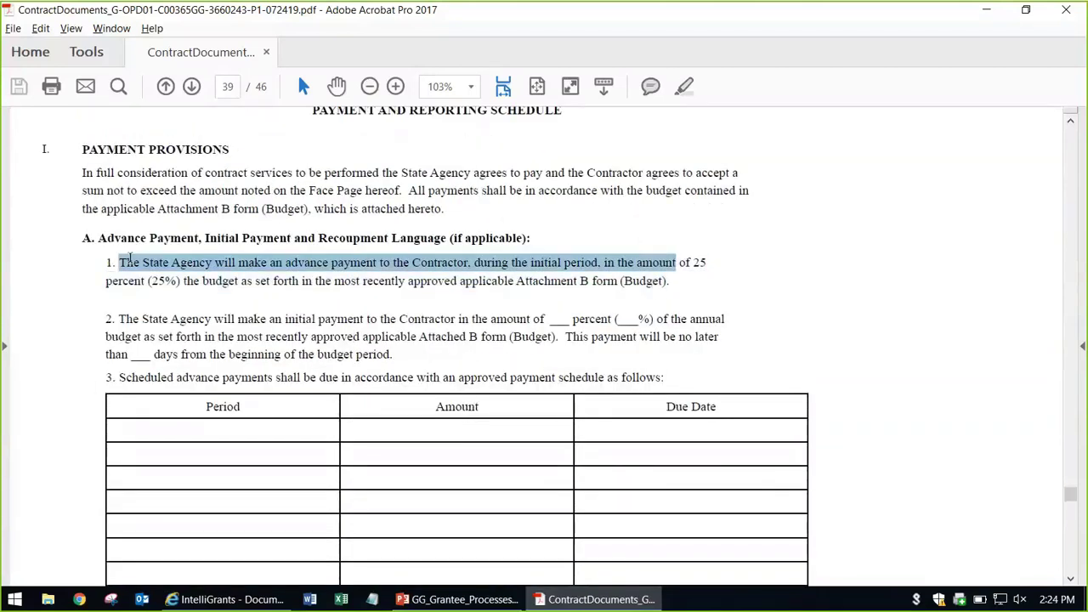
pyautogui.click(297, 315)
# Step: Review the Interim and/or Final Claims for Reimbursement section, marking the claiming frequency and number of days values
pyautogui.scroll(-10, 301, 319)
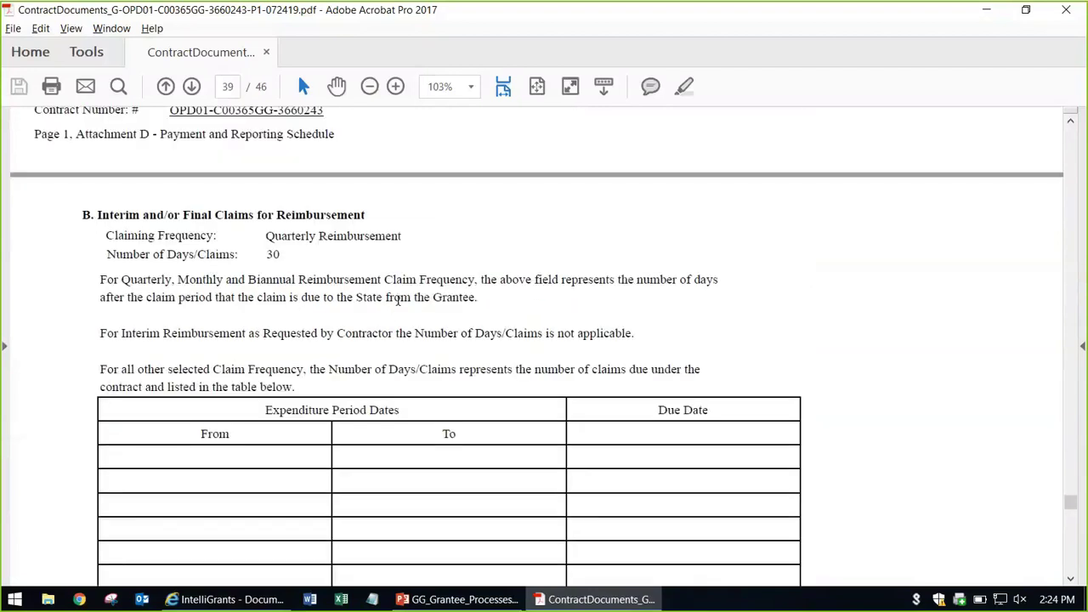
pyautogui.scroll(-1, 398, 300)
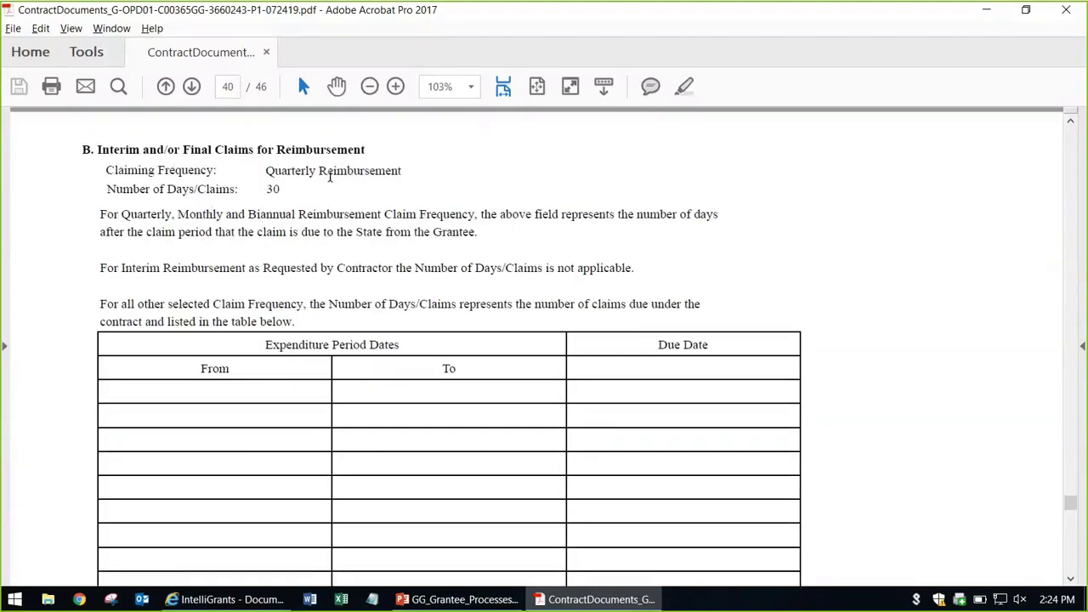
pyautogui.moveTo(402, 171); pyautogui.dragTo(267, 191)
pyautogui.scroll(-2, 370, 318)
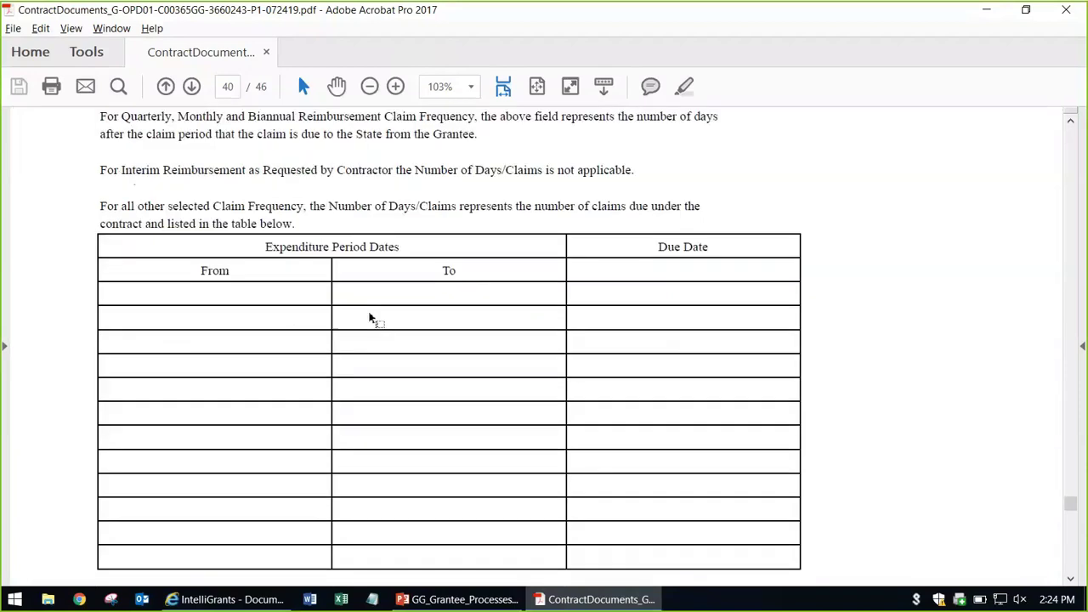
pyautogui.scroll(-2, 188, 287)
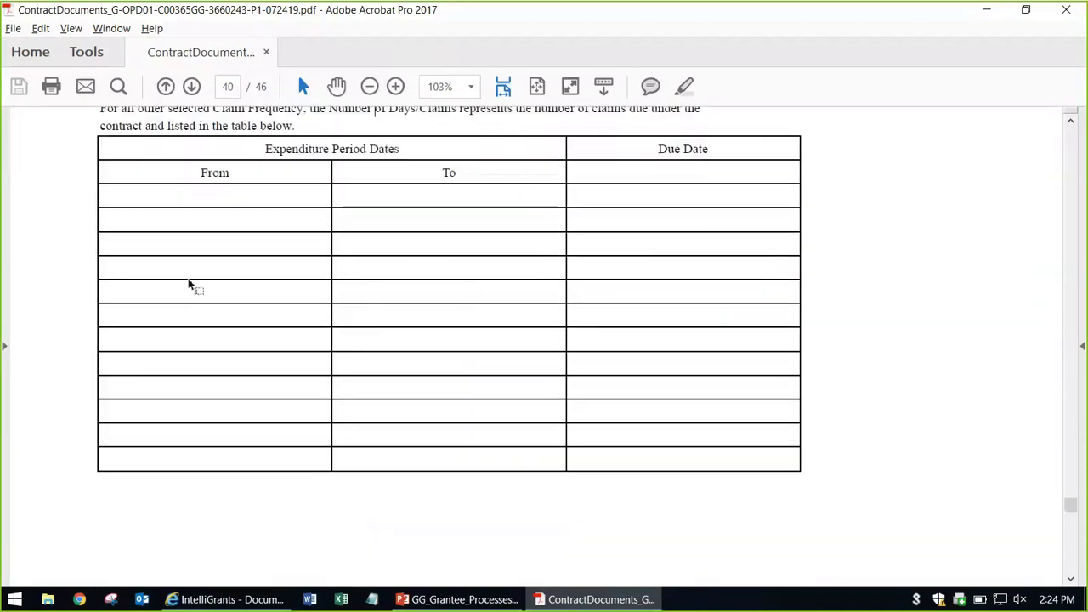
# Step: Review the expenditure-based report types under Reporting Provisions, marking the 30-day deadlines of the narrative and expenditure reports
pyautogui.scroll(-9, 362, 330)
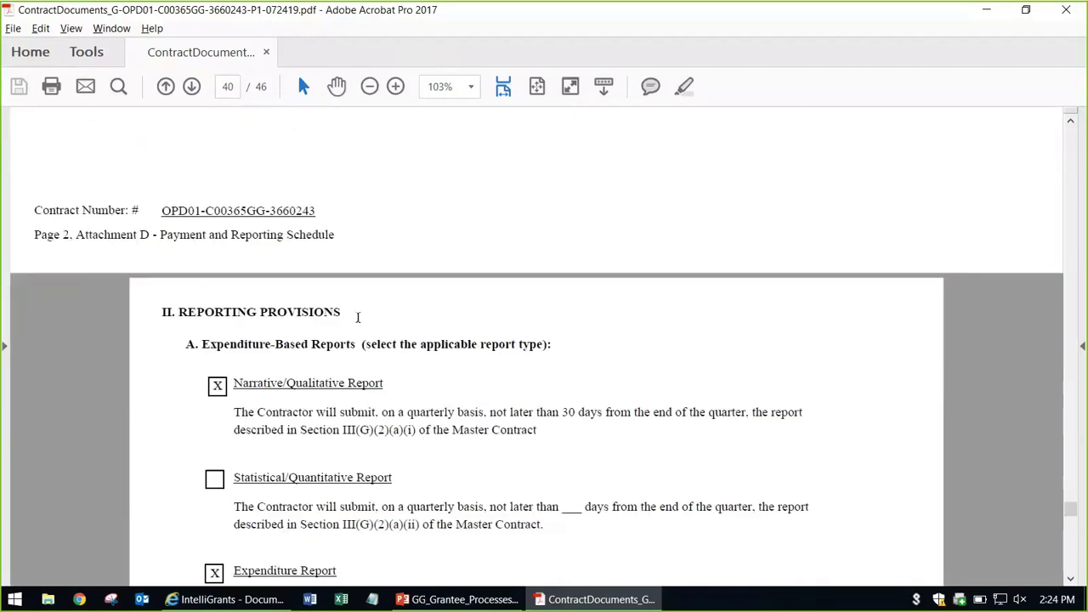
pyautogui.scroll(-3, 357, 317)
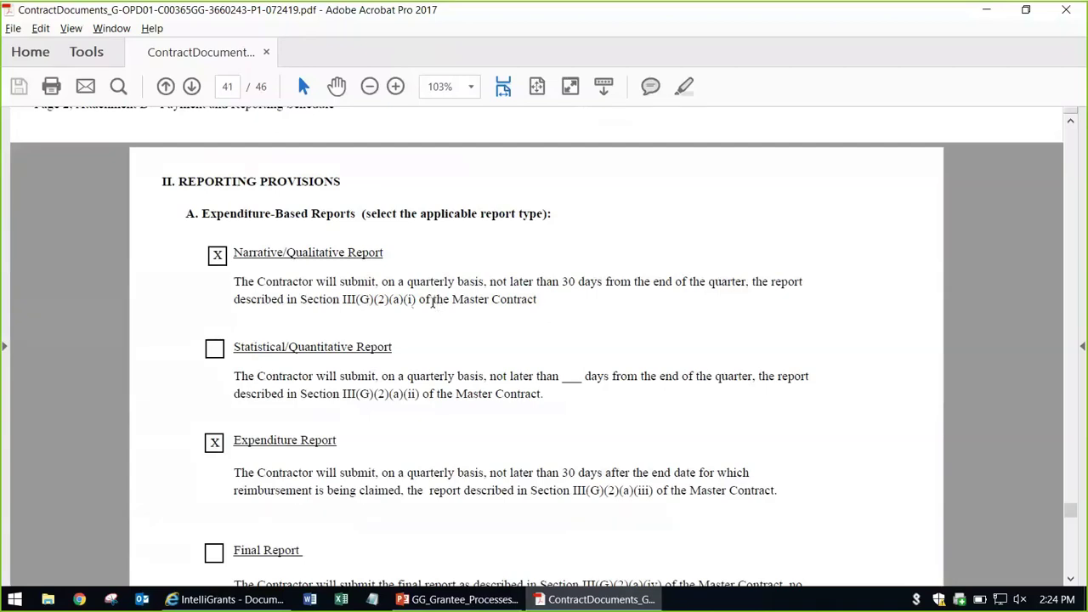
pyautogui.scroll(-2, 263, 260)
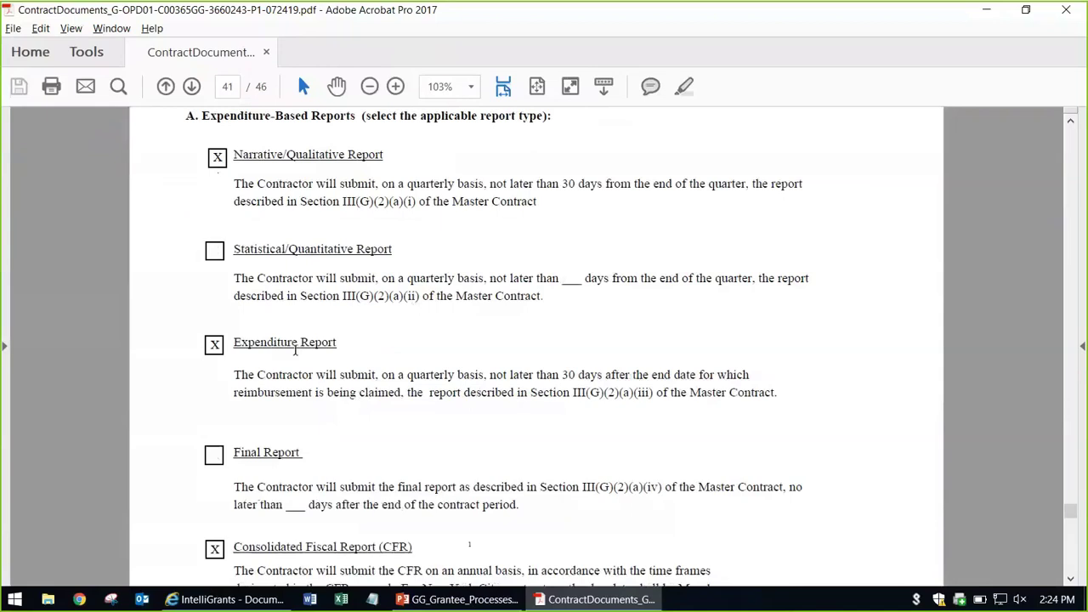
pyautogui.scroll(-3, 296, 350)
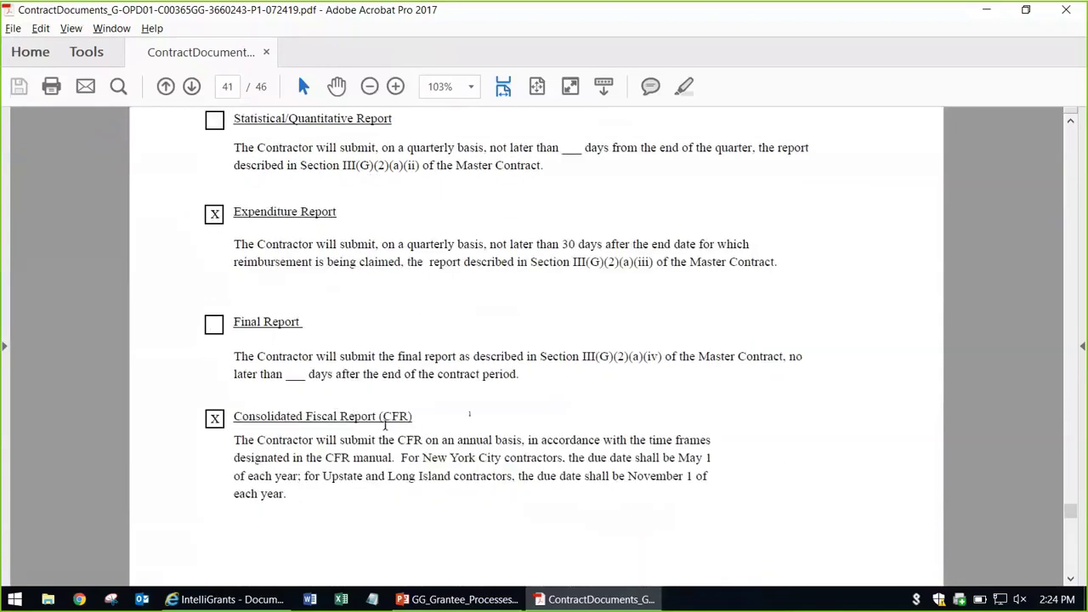
pyautogui.scroll(6, 382, 425)
pyautogui.moveTo(559, 317); pyautogui.dragTo(606, 332)
pyautogui.scroll(-3, 553, 389)
pyautogui.moveTo(537, 375); pyautogui.dragTo(602, 376)
pyautogui.scroll(-4, 476, 442)
pyautogui.click(536, 423)
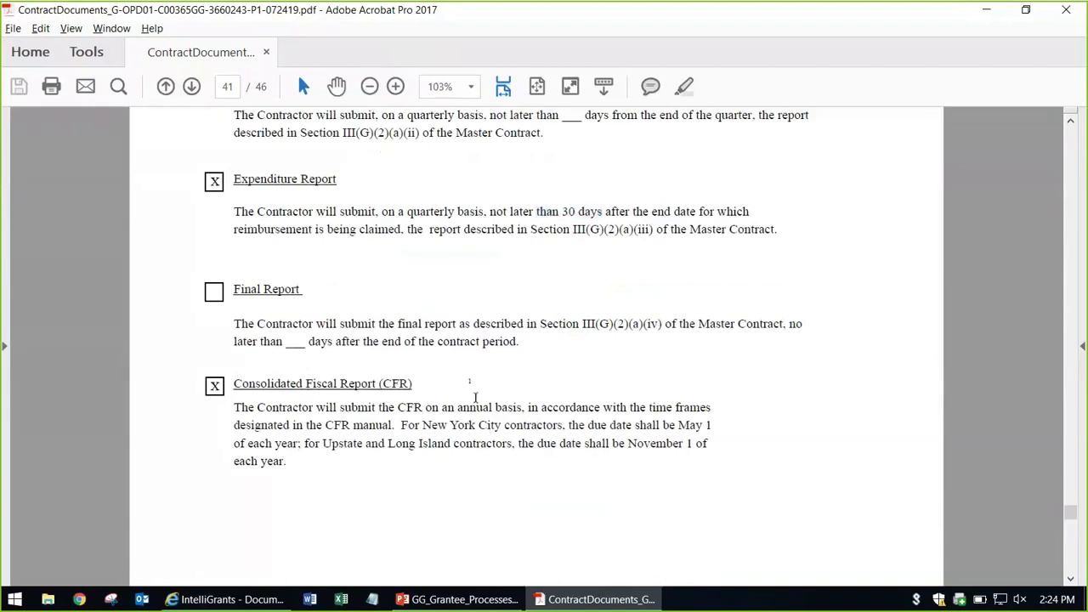
# Step: Skim the Final Progress Report and Other Reports sections and the progress report due date table
pyautogui.scroll(-10, 505, 400)
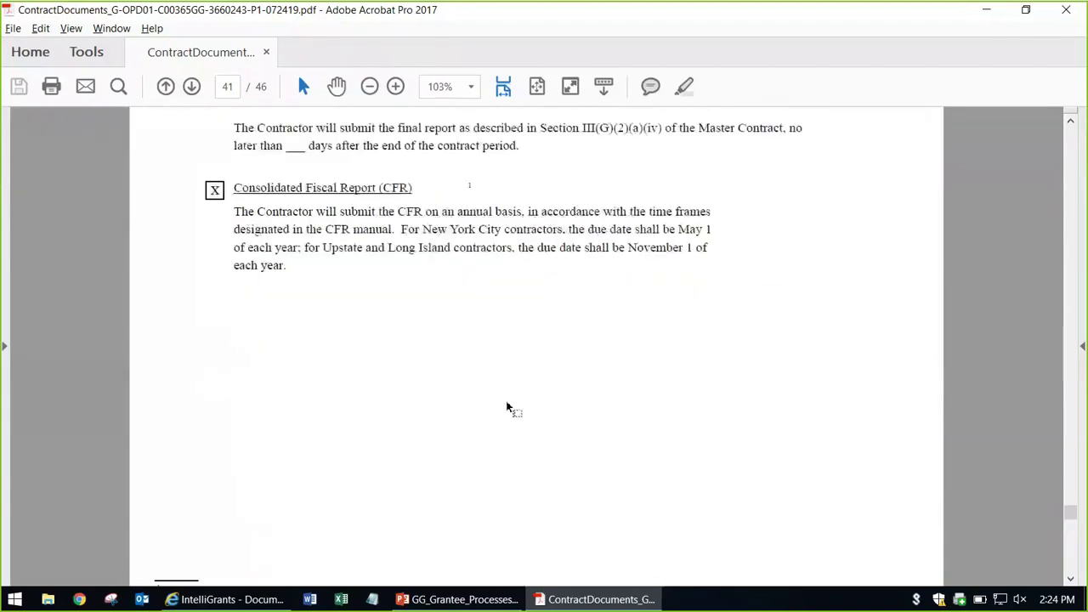
pyautogui.scroll(-10, 508, 407)
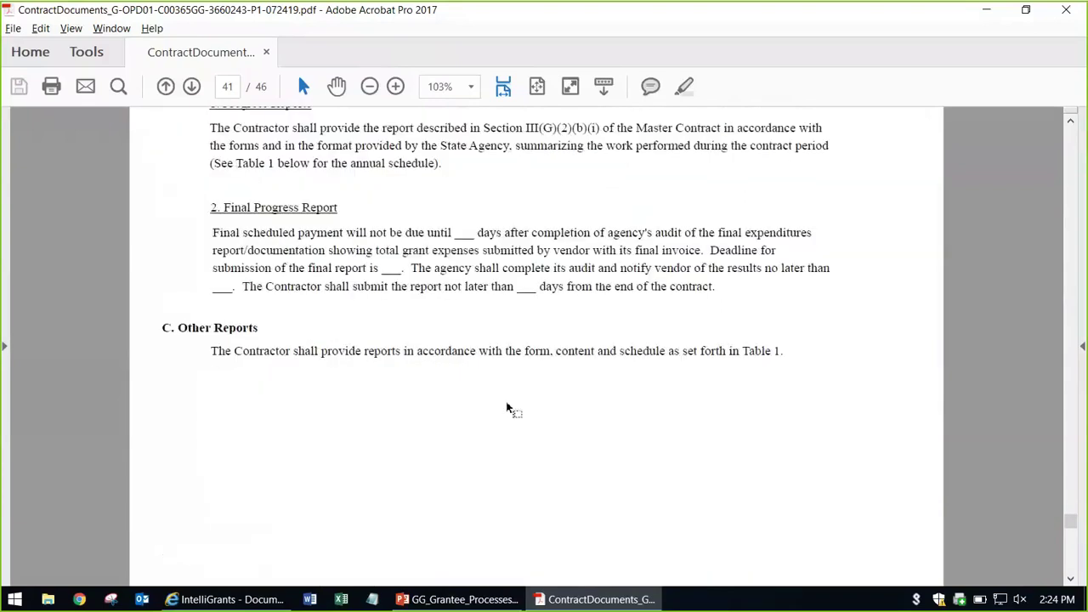
pyautogui.scroll(3, 506, 408)
pyautogui.scroll(-7, 506, 408)
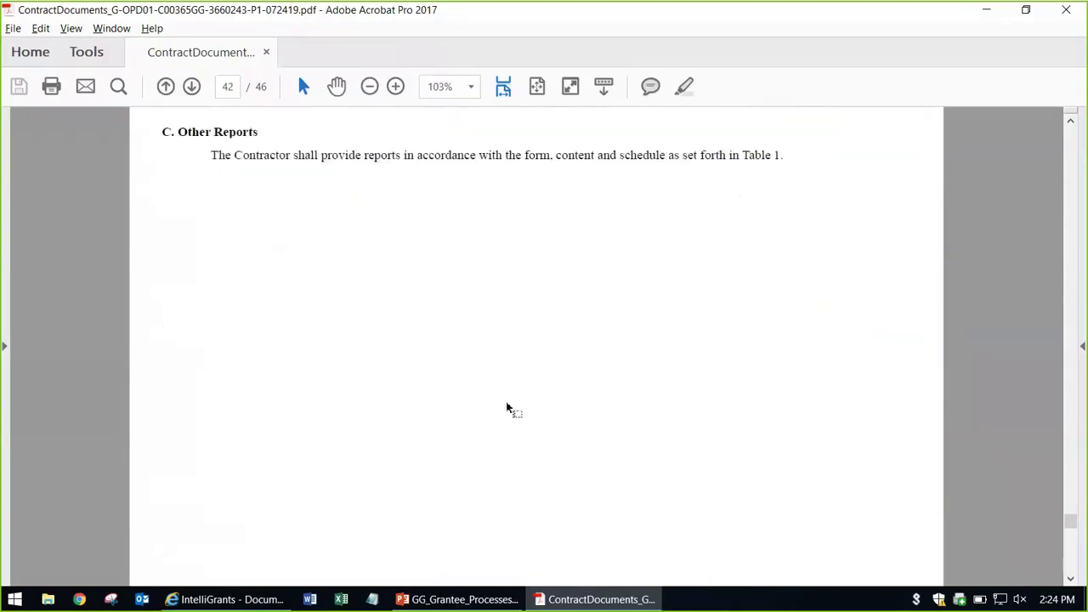
pyautogui.scroll(-10, 507, 404)
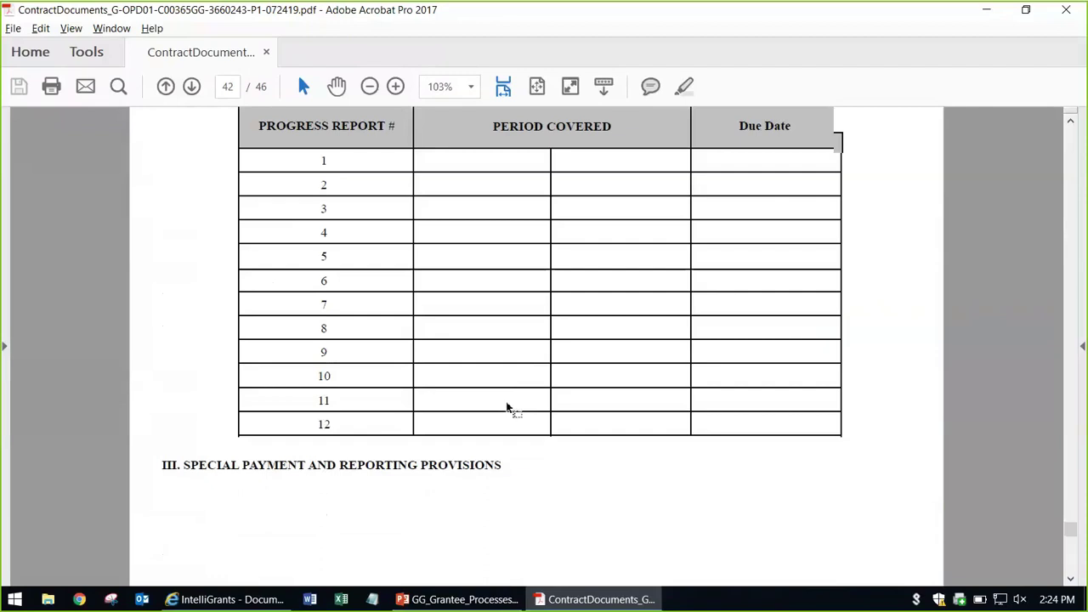
# Step: Examine the Special Payment and Reporting Provisions and highlight the list of advances, payments and CFR due date
pyautogui.scroll(-10, 413, 336)
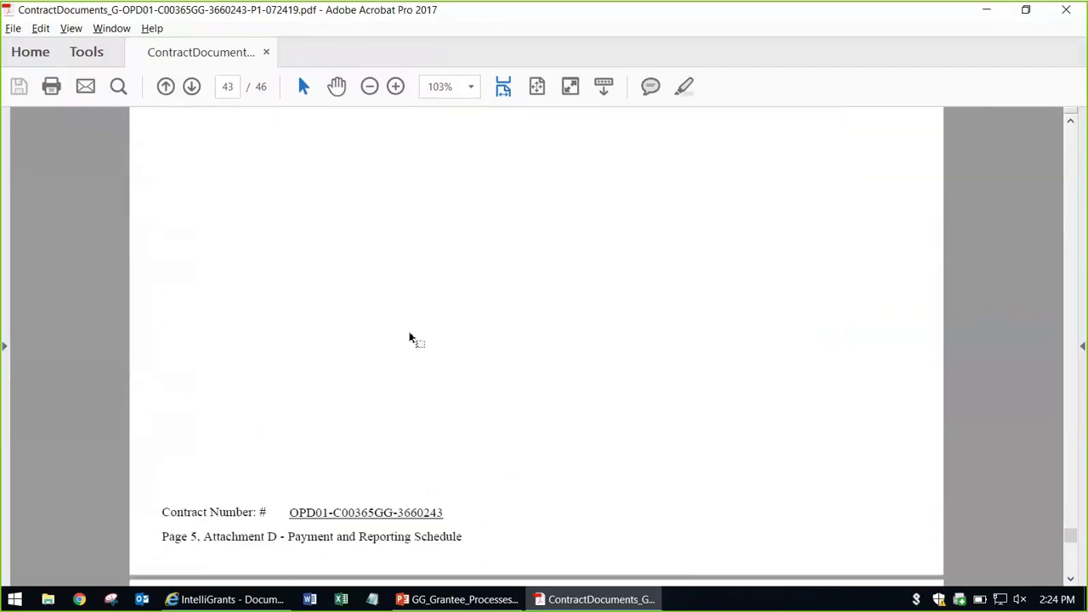
pyautogui.scroll(5, 409, 339)
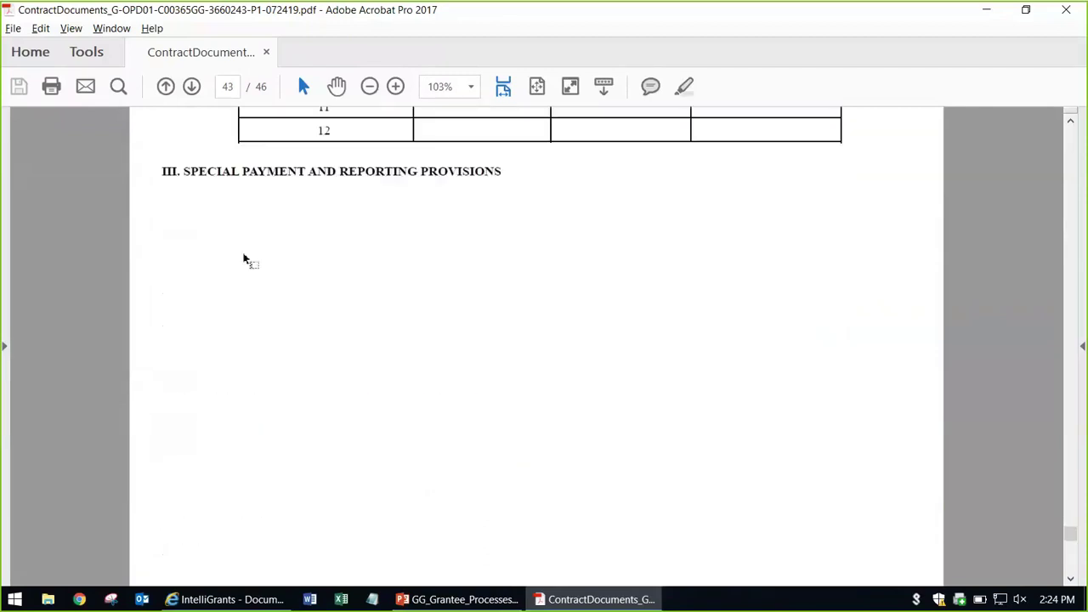
pyautogui.scroll(-4, 269, 260)
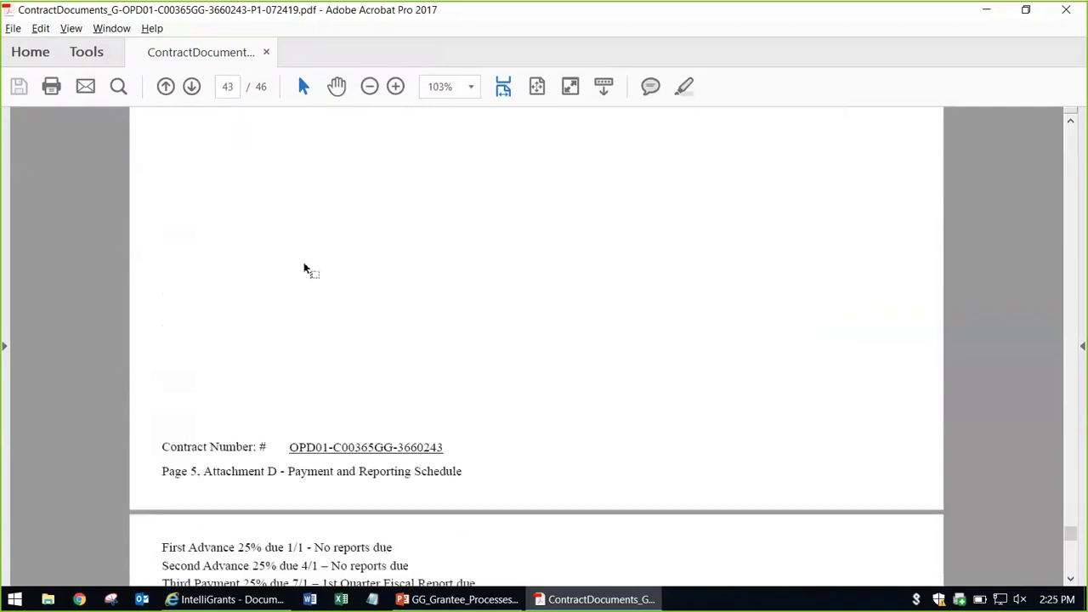
pyautogui.scroll(-5, 379, 357)
pyautogui.scroll(-2, 400, 347)
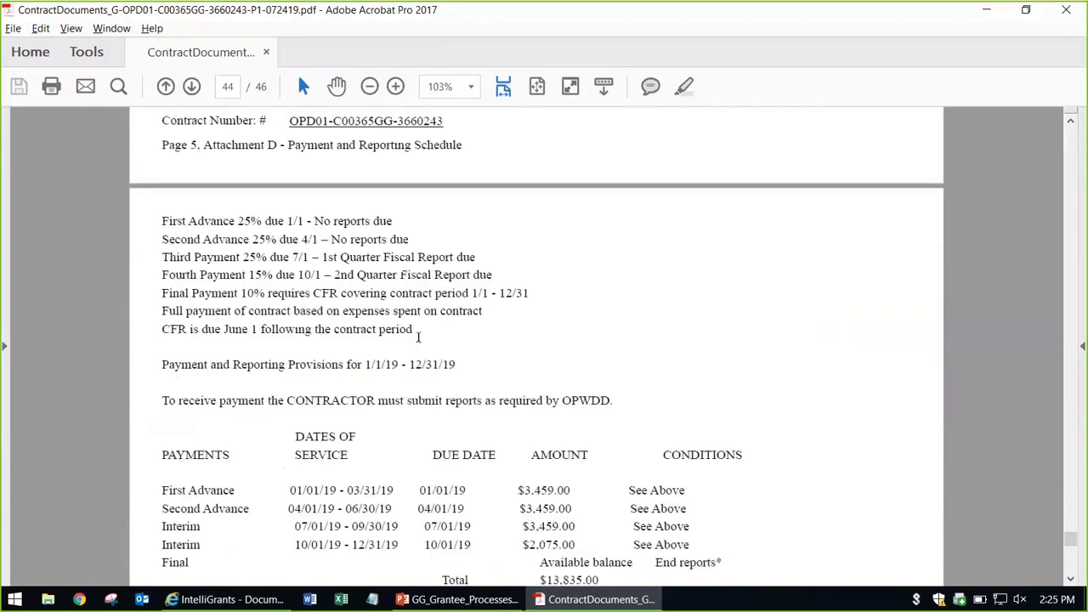
pyautogui.moveTo(416, 332); pyautogui.dragTo(164, 222)
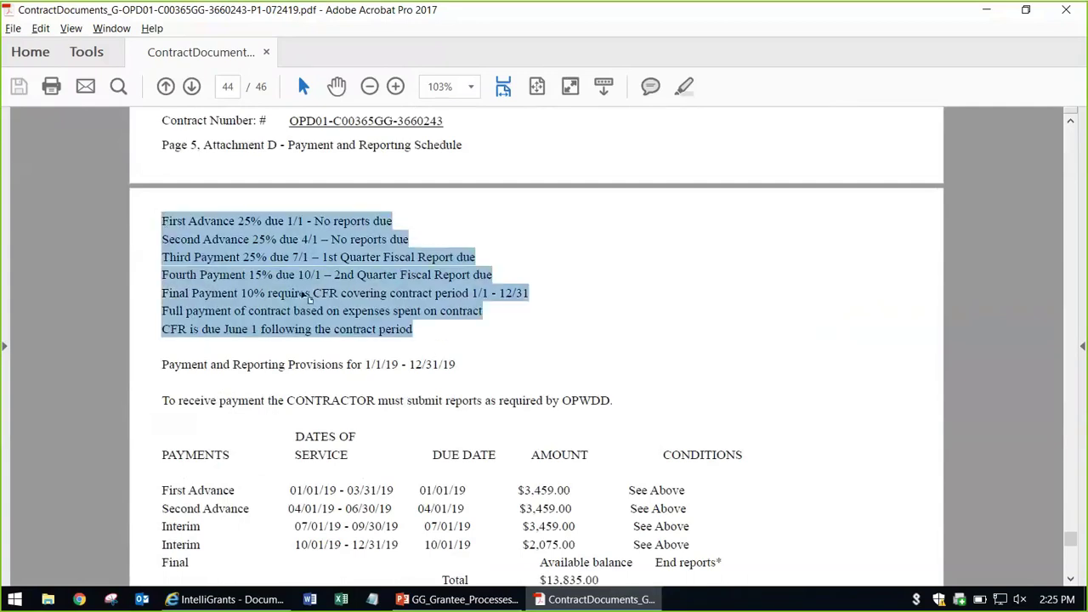
pyautogui.click(306, 291)
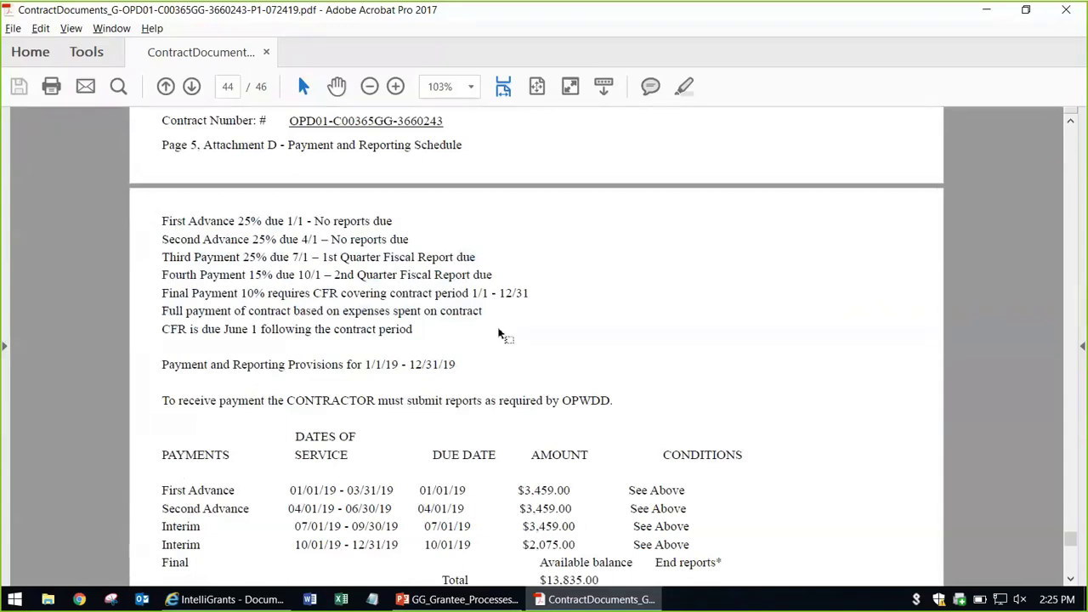
# Step: Compare the Special Payment and Reporting Provisions heading with its continuation page, and read through the payments table and footnotes
pyautogui.scroll(-14, 500, 334)
pyautogui.scroll(13, 499, 333)
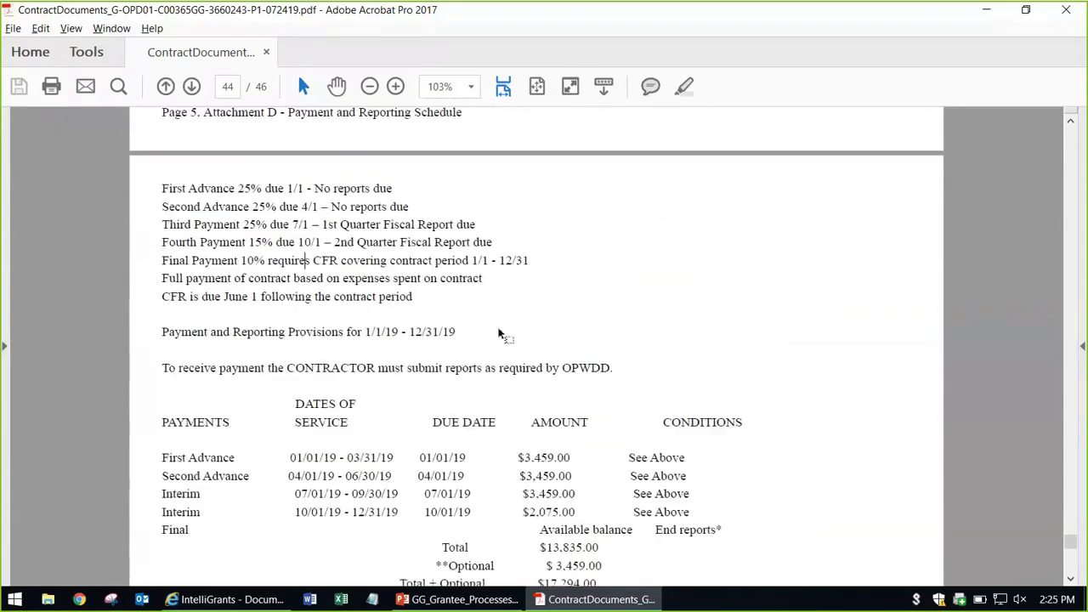
pyautogui.scroll(15, 499, 333)
pyautogui.scroll(-4, 501, 335)
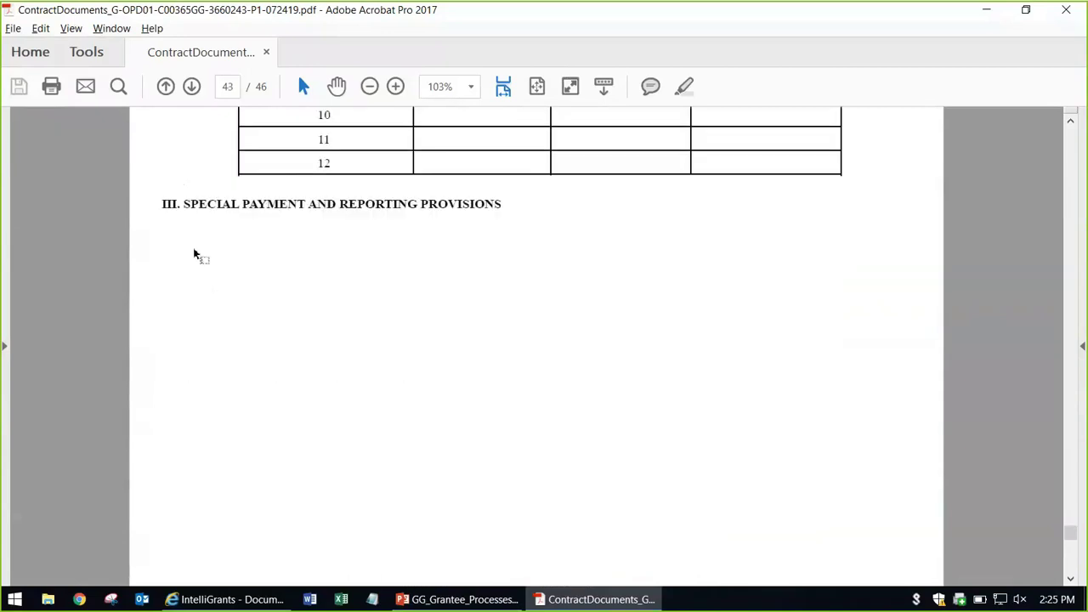
pyautogui.scroll(-8, 343, 323)
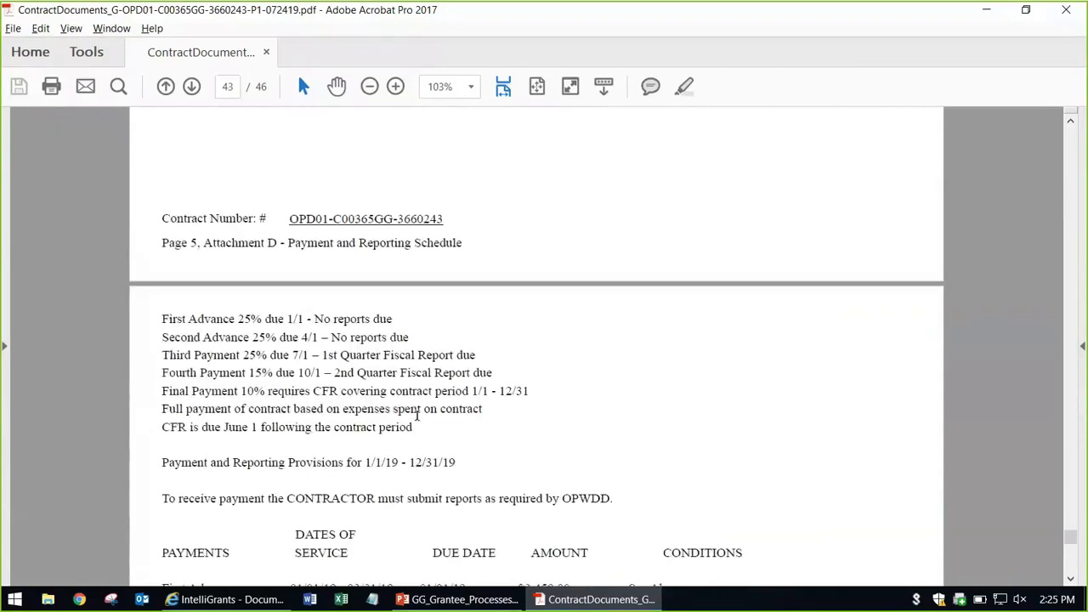
pyautogui.scroll(-6, 417, 415)
pyautogui.scroll(5, 312, 369)
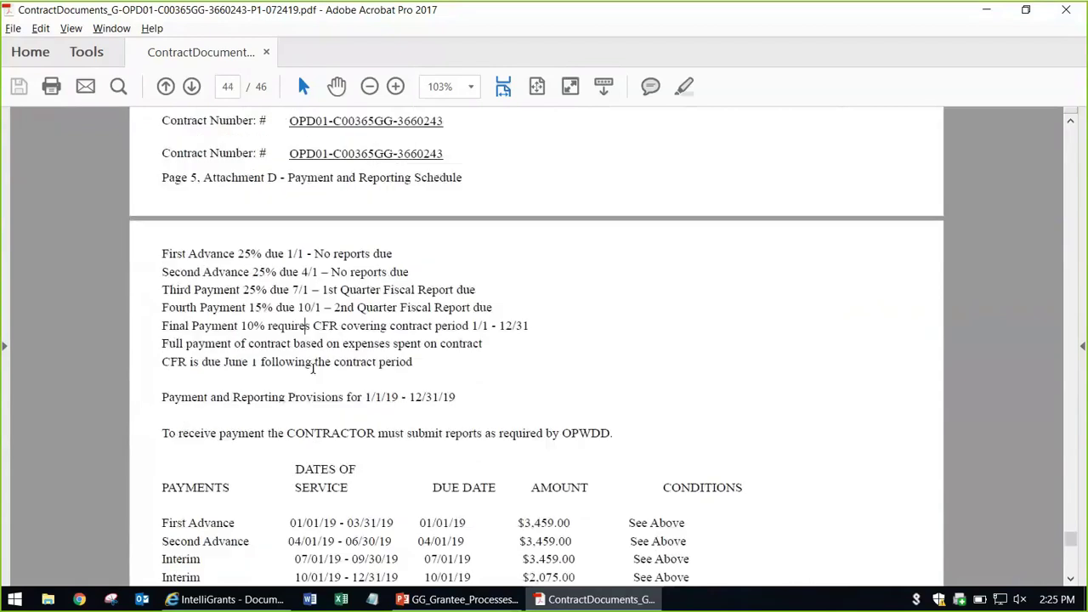
pyautogui.scroll(-11, 312, 368)
pyautogui.scroll(-10, 312, 369)
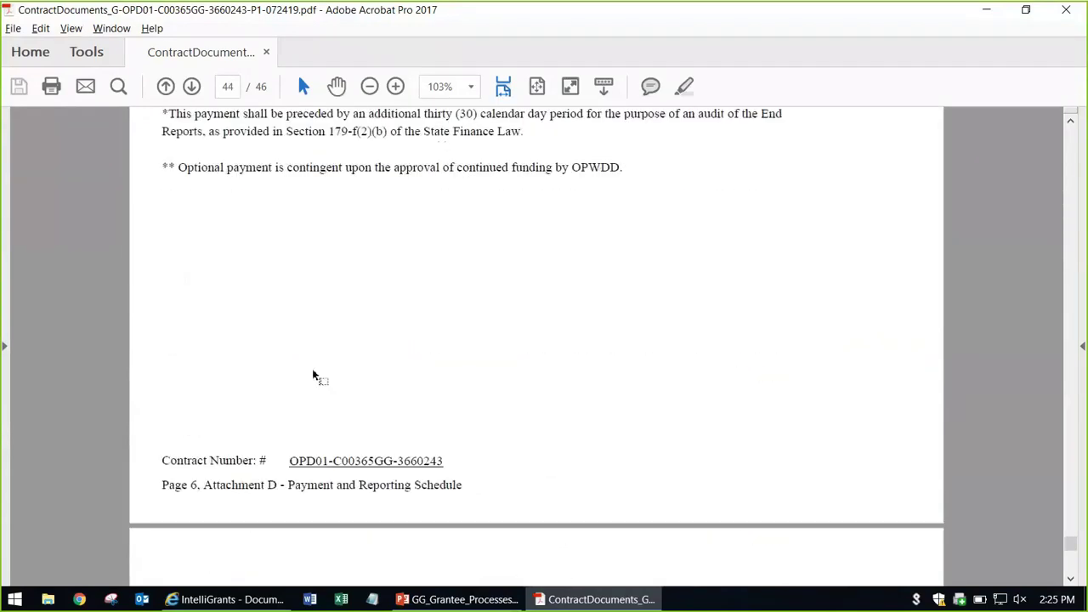
# Step: Look over the end of Attachment D and the two sample attachment pages that close the contract document
pyautogui.scroll(-9, 312, 377)
pyautogui.scroll(10, 312, 377)
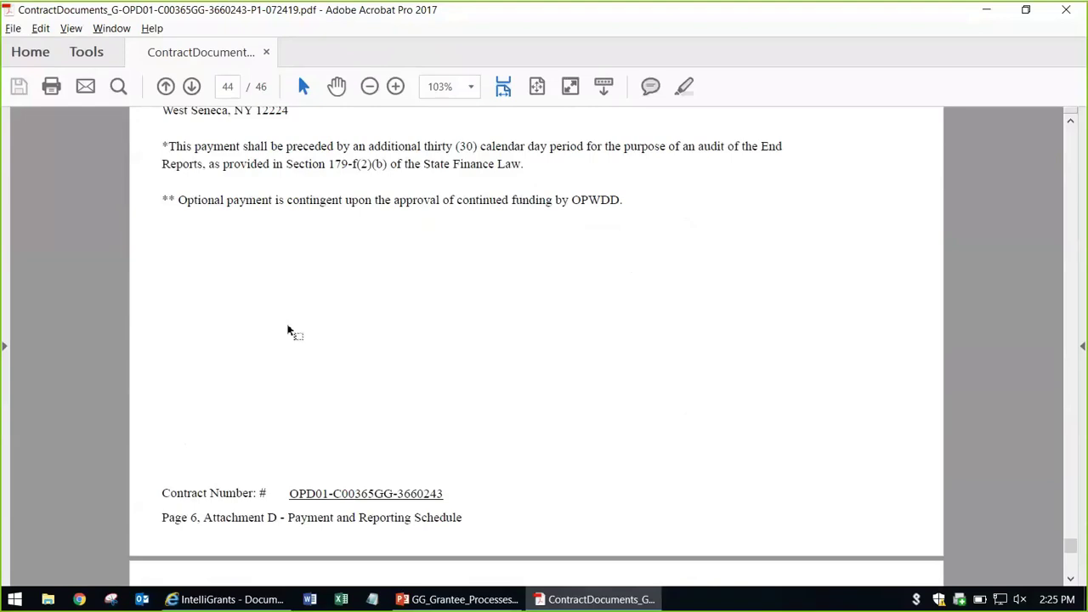
pyautogui.scroll(-5, 287, 332)
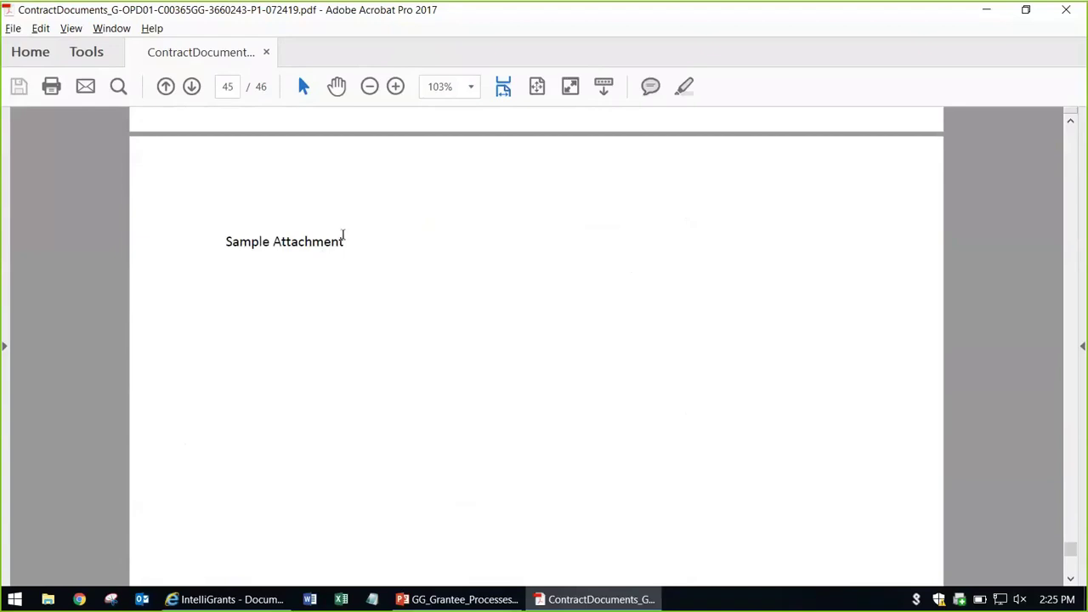
pyautogui.scroll(-3, 352, 261)
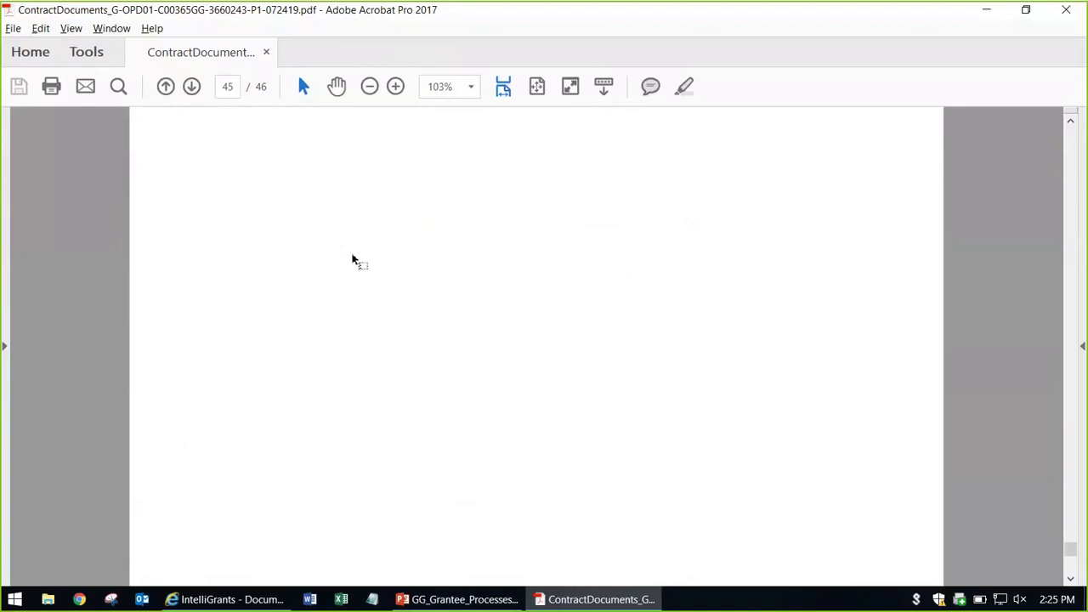
pyautogui.scroll(-5, 349, 251)
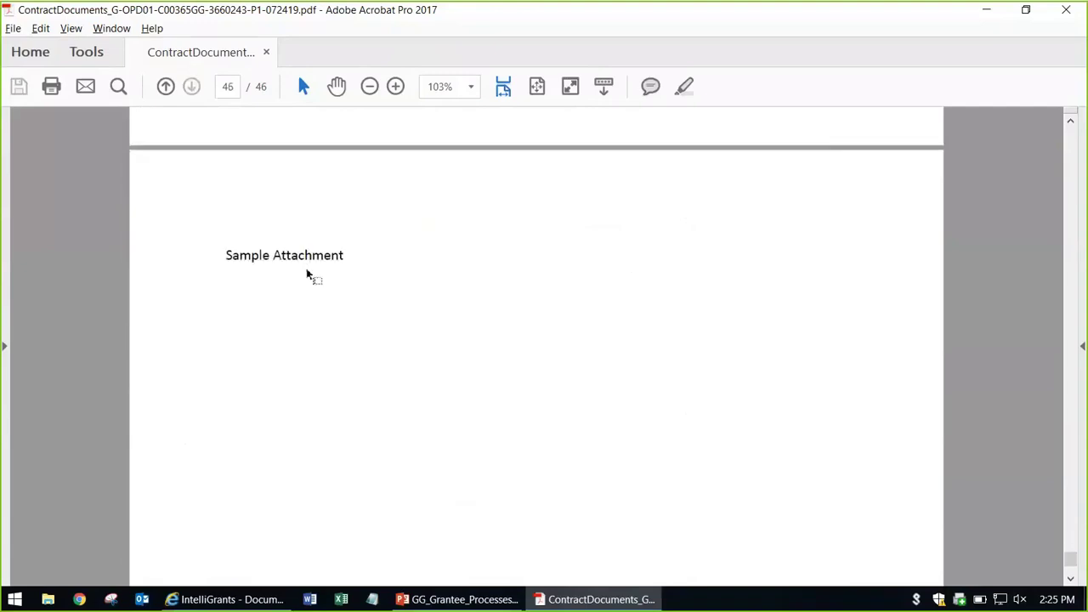
pyautogui.scroll(-2, 314, 280)
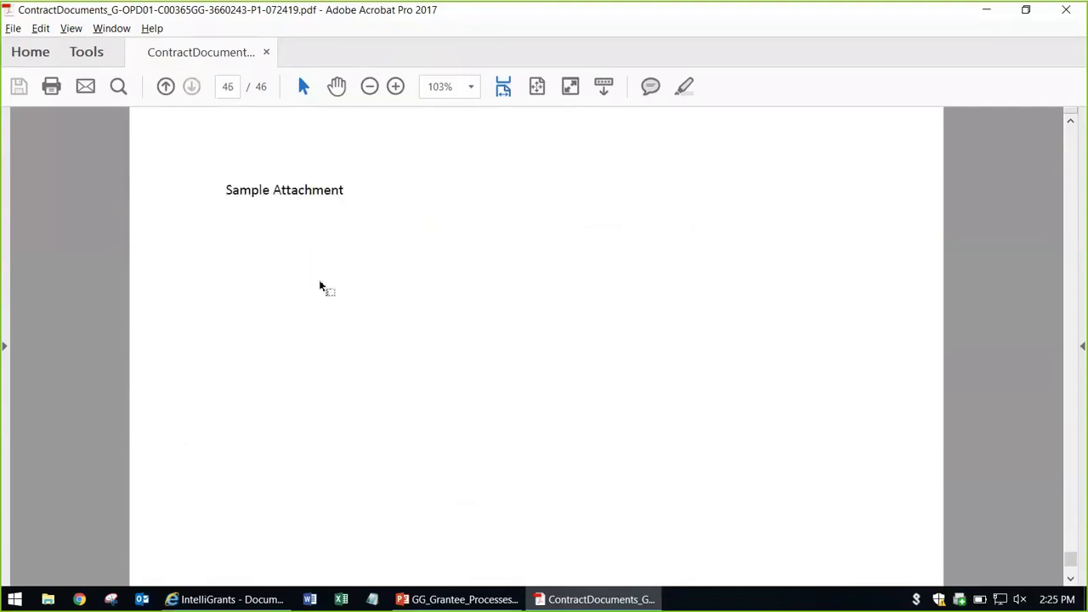